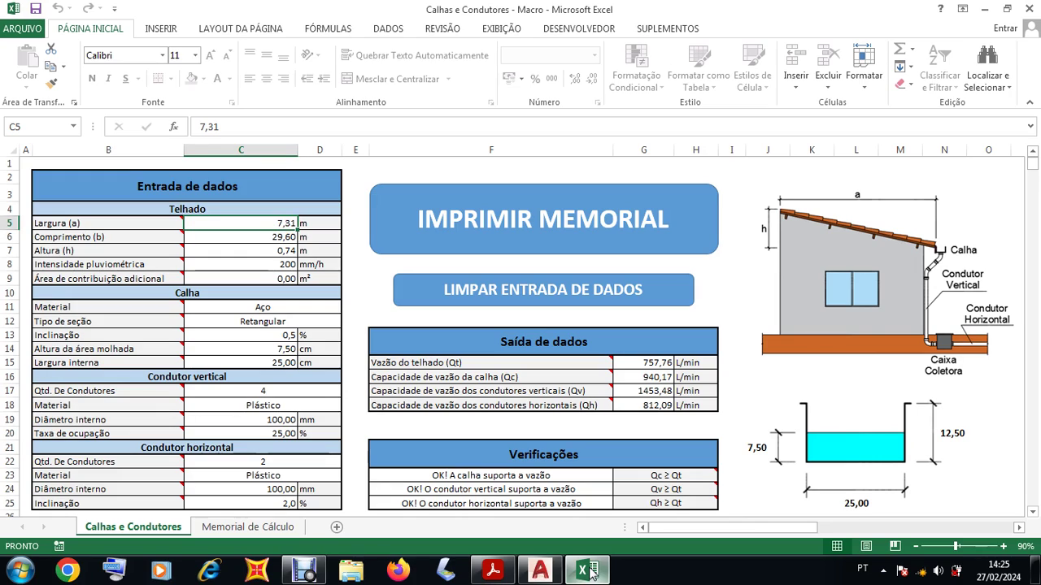
- Switch to AutoCAD and examine the shed's floor plan, roof plan and cross-section, including their dimensions and drainage labels
left_click(542, 572)
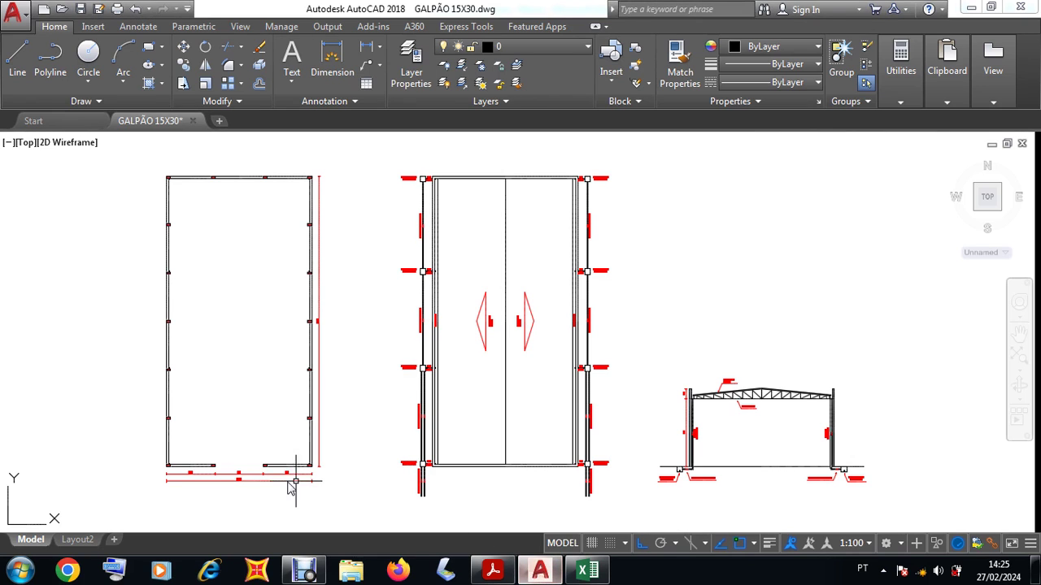
scroll(227, 489, "up", 8)
scroll(284, 472, "down", 6)
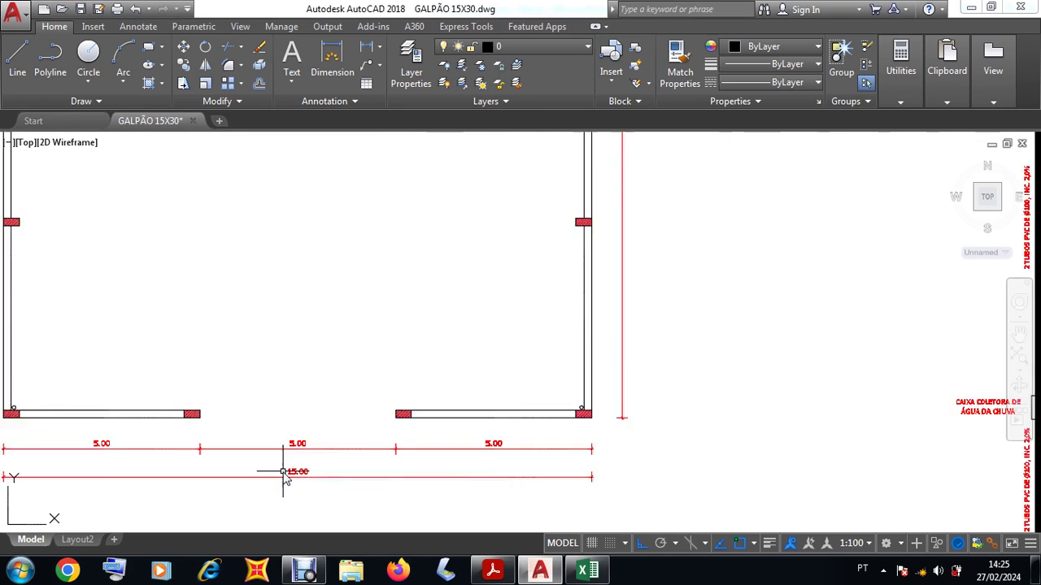
scroll(426, 203, "up", 8)
scroll(354, 288, "up", 3)
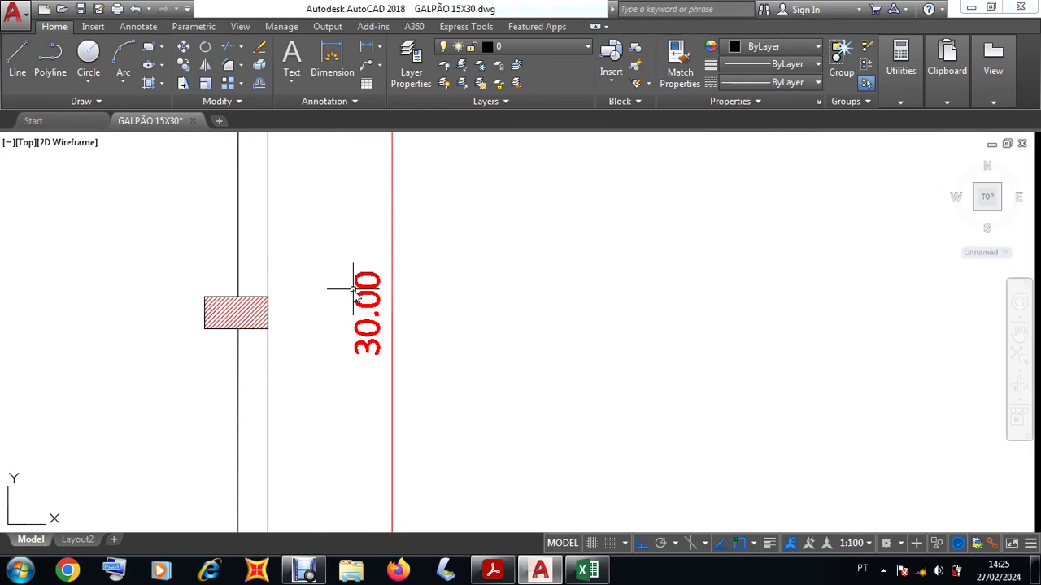
scroll(358, 309, "down", 8)
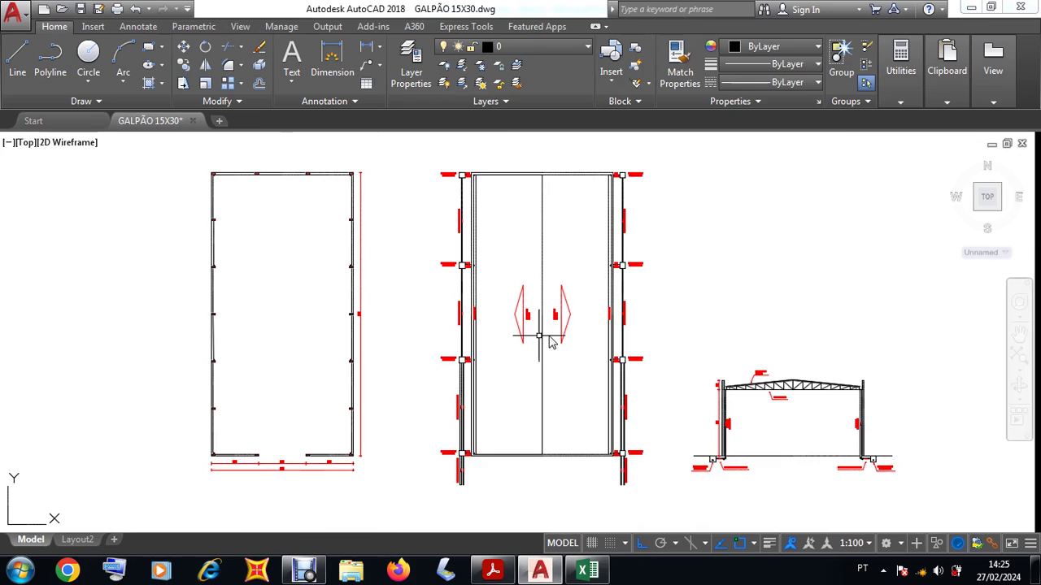
scroll(545, 319, "up", 2)
scroll(544, 320, "up", 6)
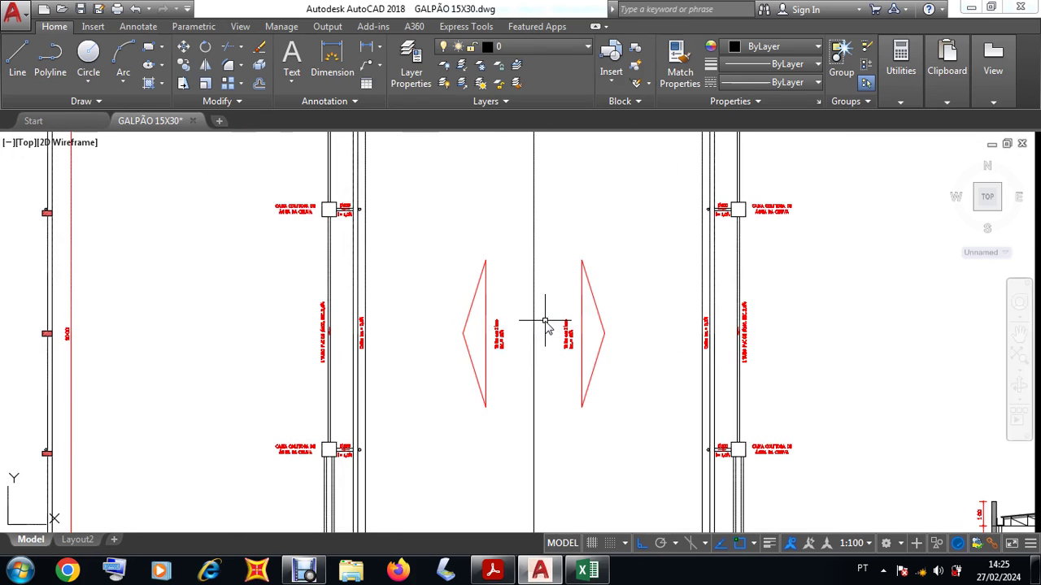
scroll(520, 317, "down", 6)
scroll(499, 320, "down", 4)
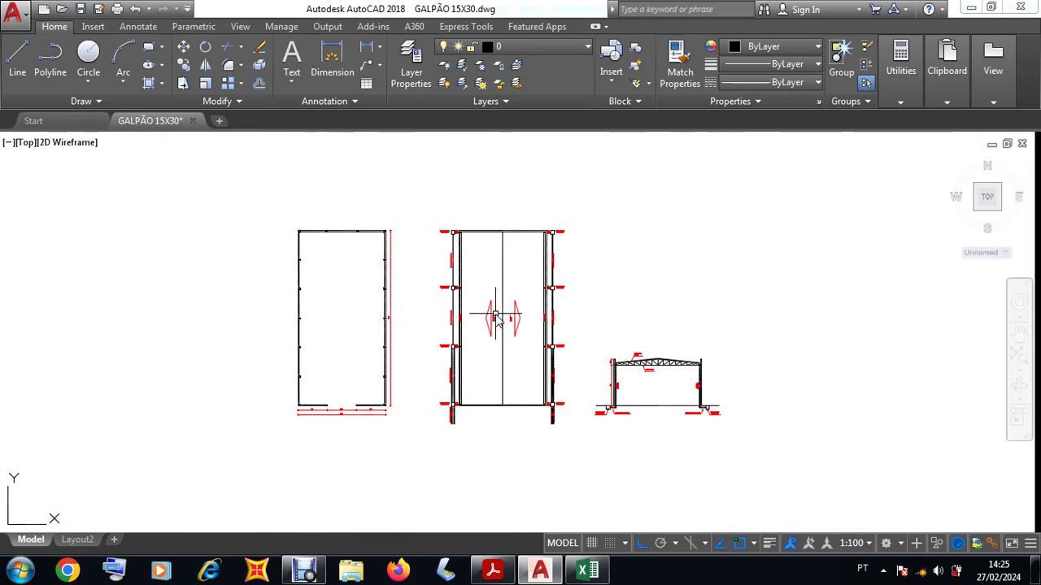
scroll(622, 378, "up", 4)
scroll(623, 471, "up", 2)
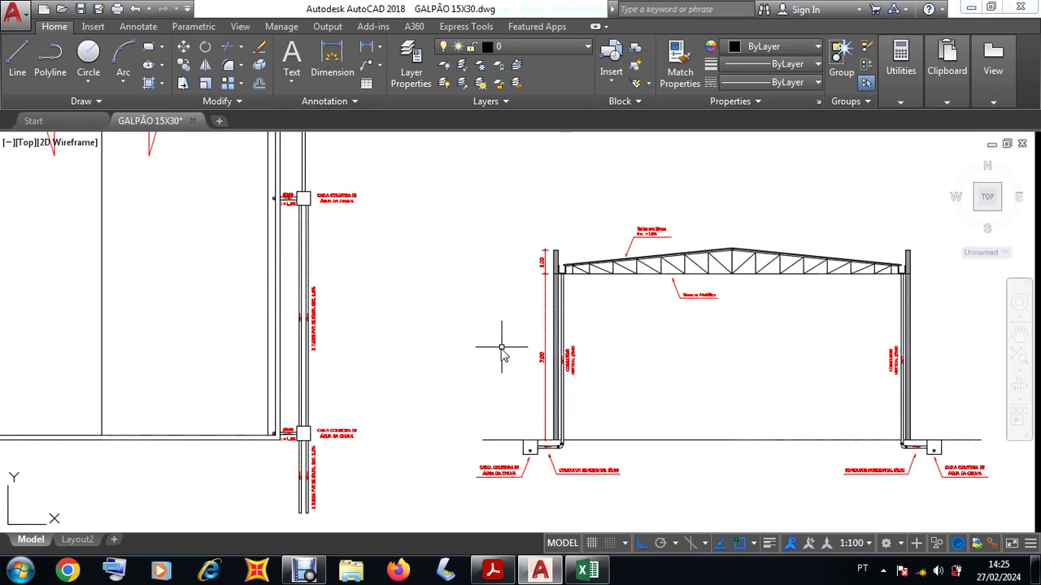
scroll(495, 353, "down", 3)
scroll(659, 415, "up", 4)
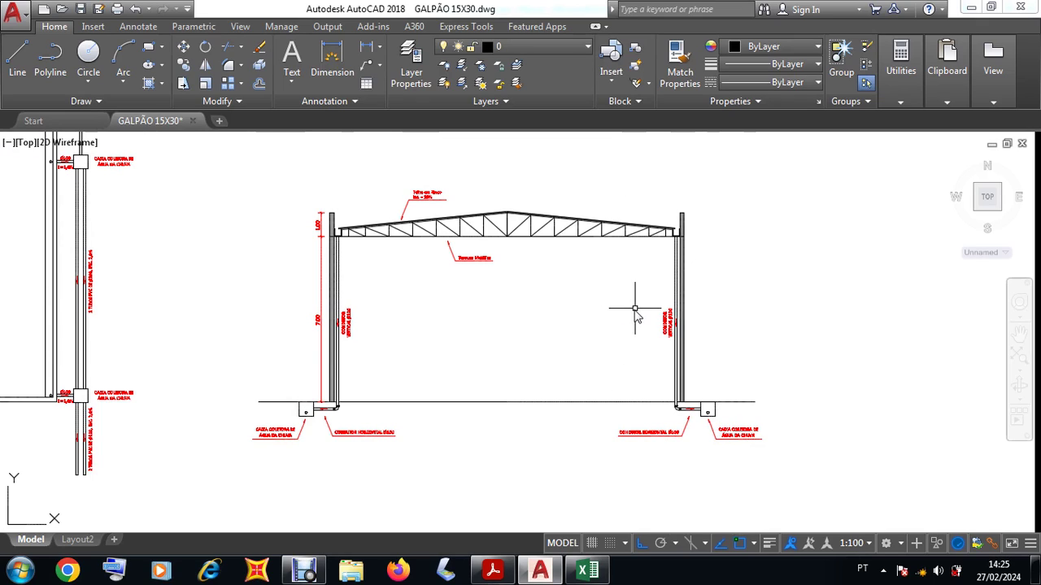
scroll(622, 315, "down", 6)
scroll(564, 210, "up", 2)
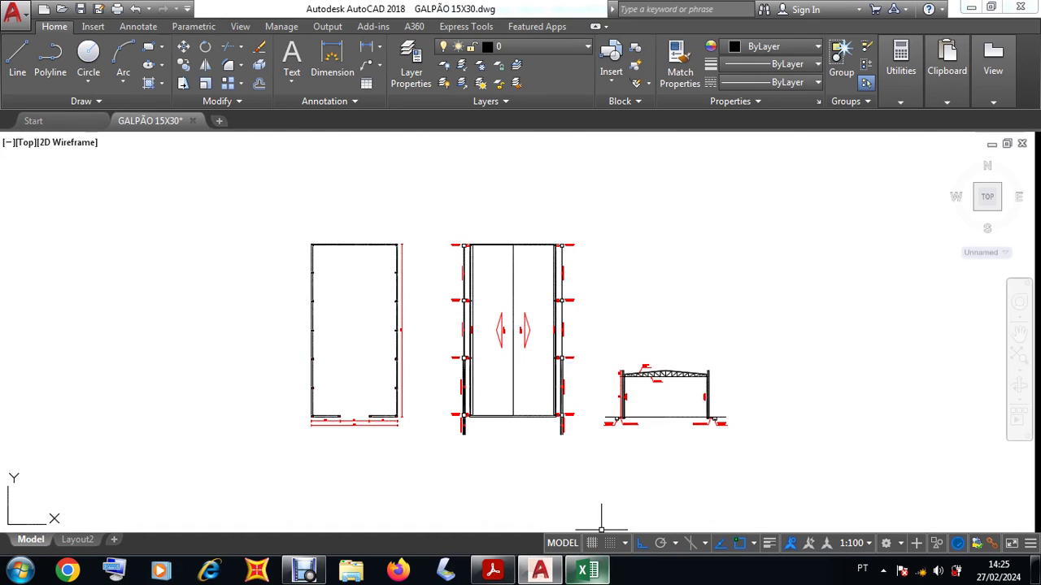
- Return to Excel, clear all the input data of the gutter calculation sheet and read the comment on Largura (a)
left_click(586, 570)
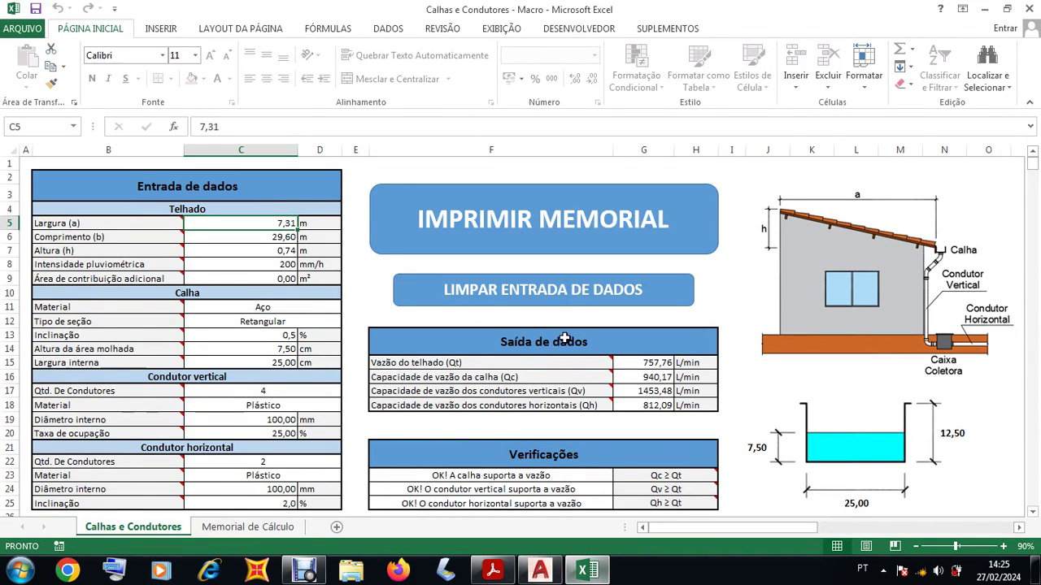
left_click(543, 305)
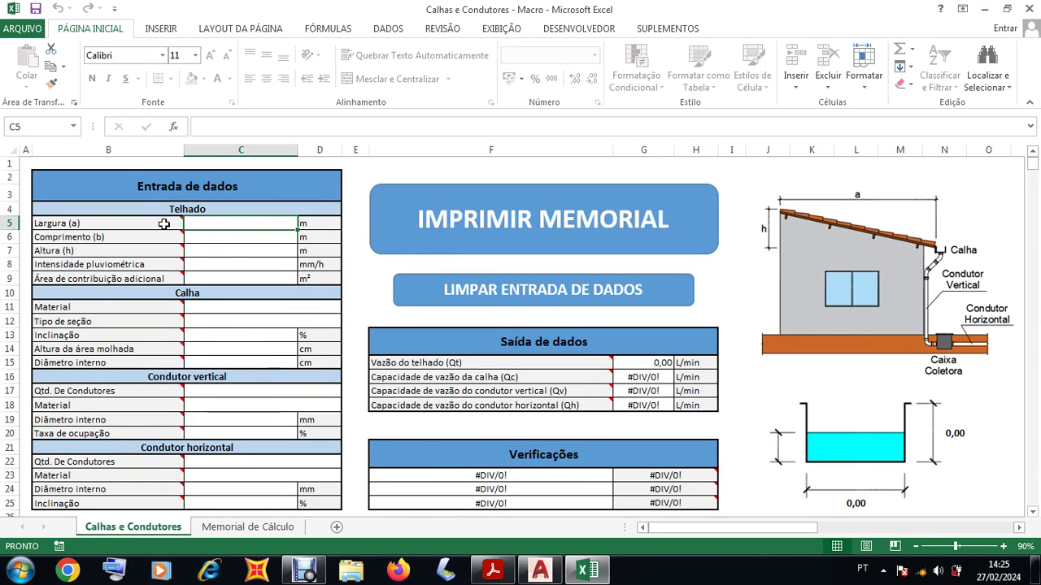
mouse_move(164, 223)
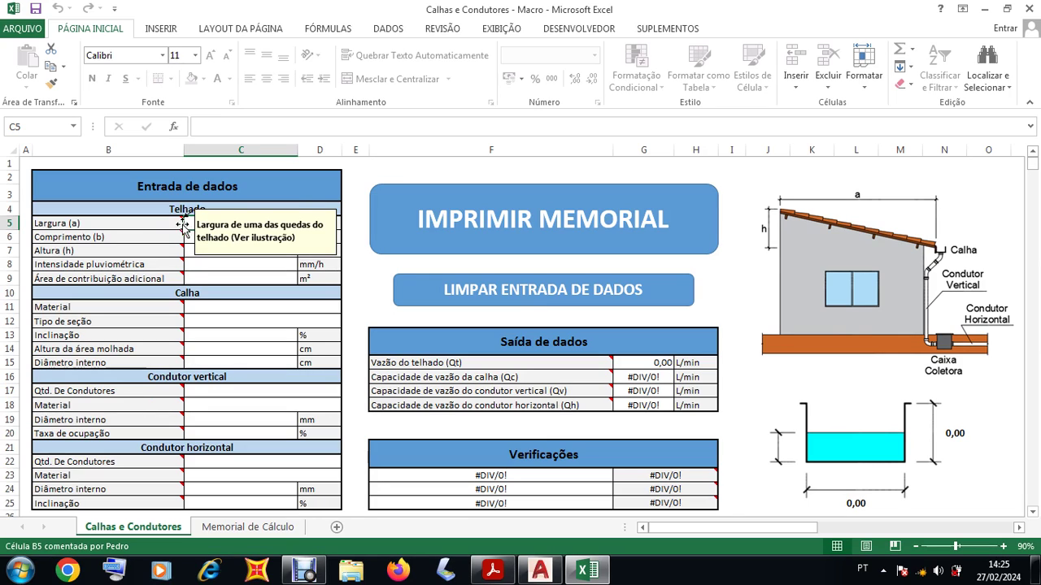
- Switch to AutoCAD and measure the horizontal distance from the wall's inner face to the ridge axis in the cross-section
left_click(540, 571)
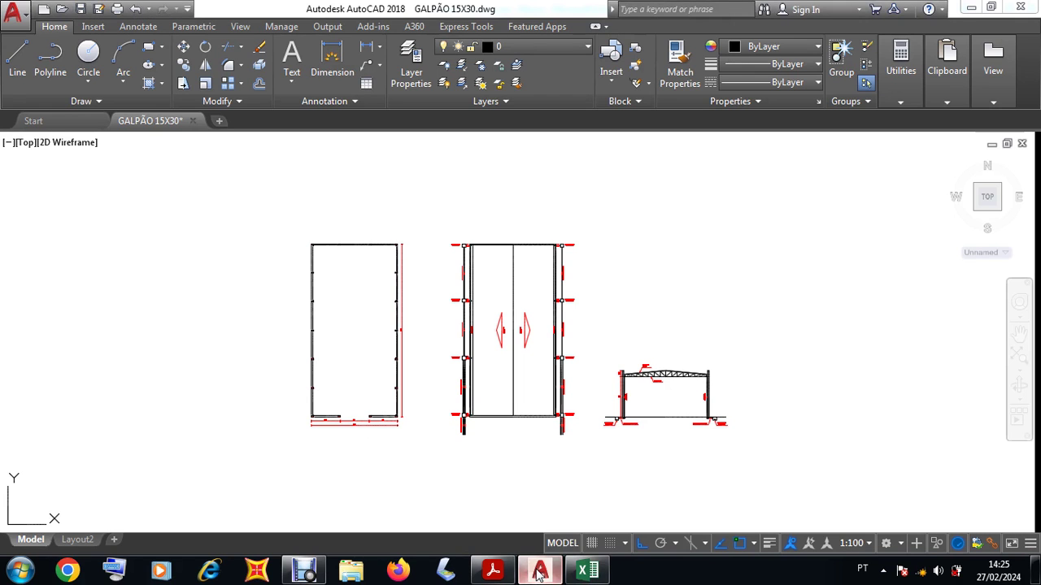
scroll(663, 406, "up", 5)
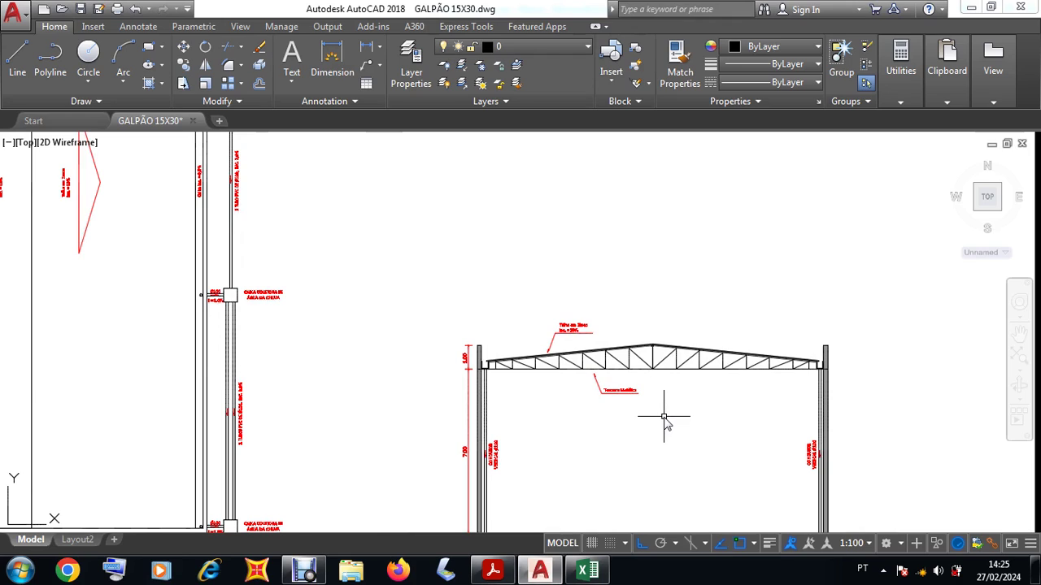
type("di")
key("Return")
scroll(478, 374, "up", 8)
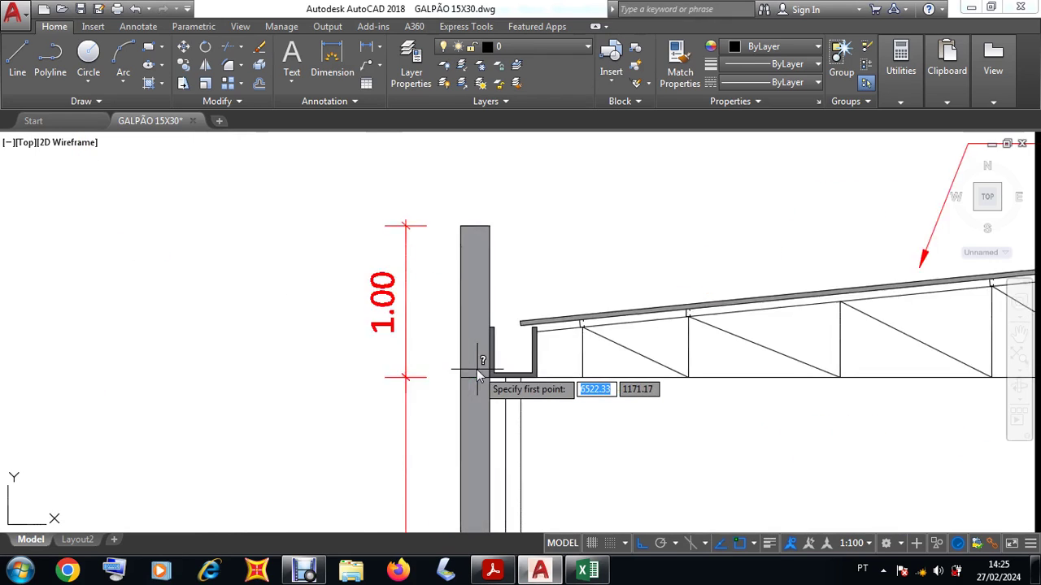
left_click(492, 376)
scroll(496, 378, "down", 6)
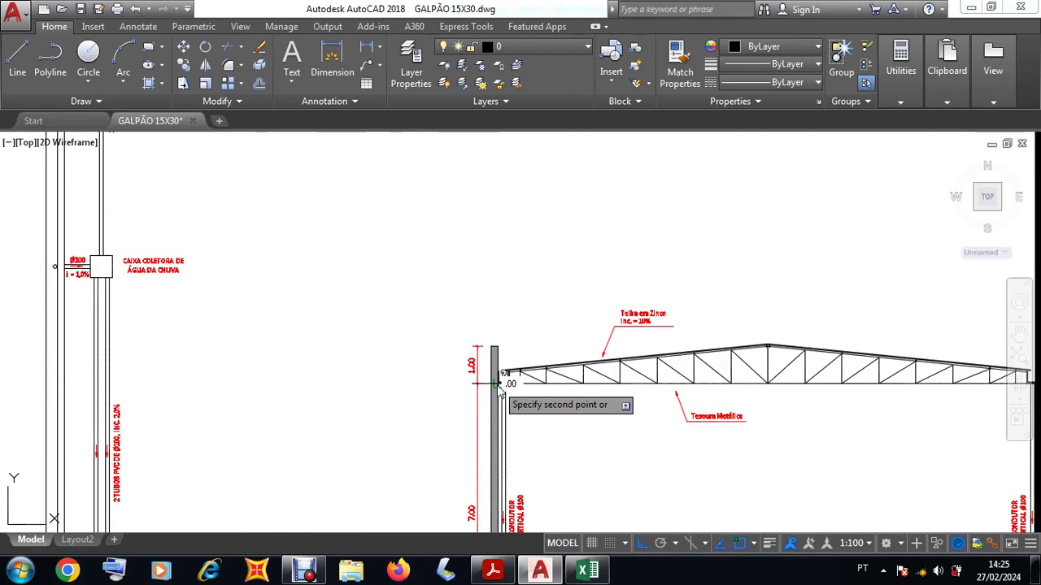
scroll(765, 381, "up", 2)
left_click(764, 379)
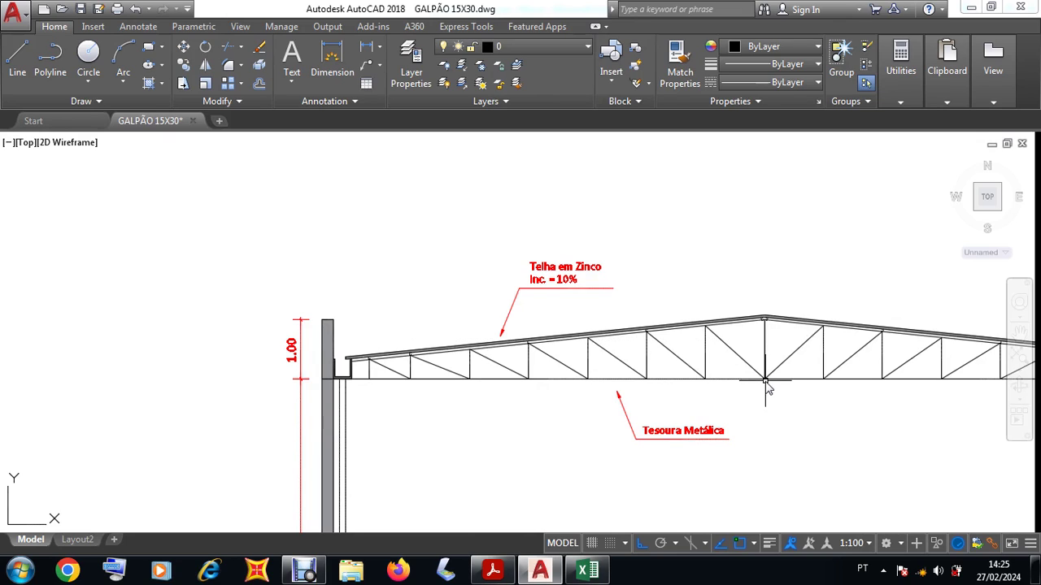
- Switch to Excel and enter 7,31 m as the roof's Largura (a)
left_click(594, 575)
type("7")
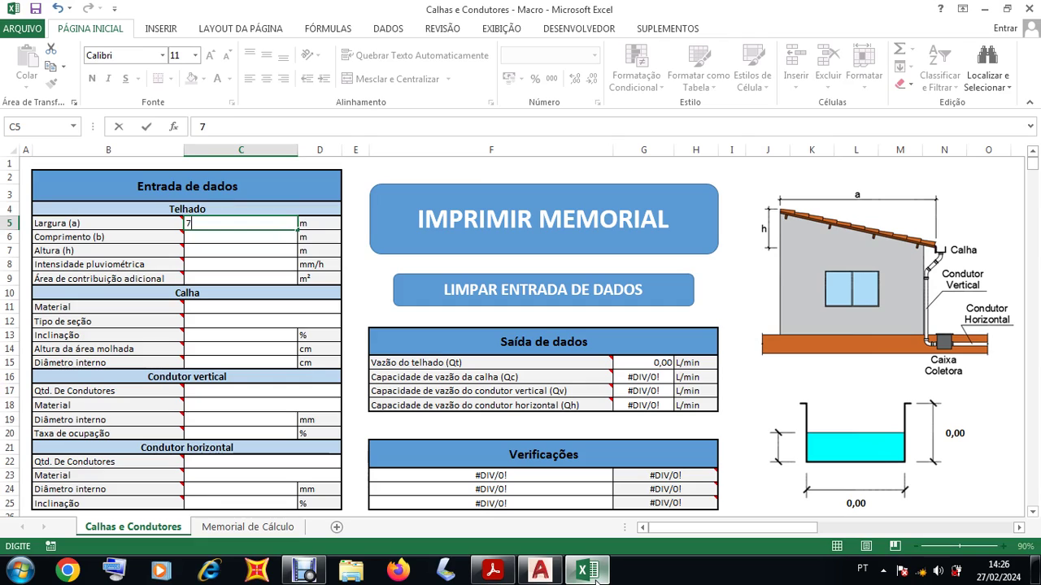
type(",31")
key("Return")
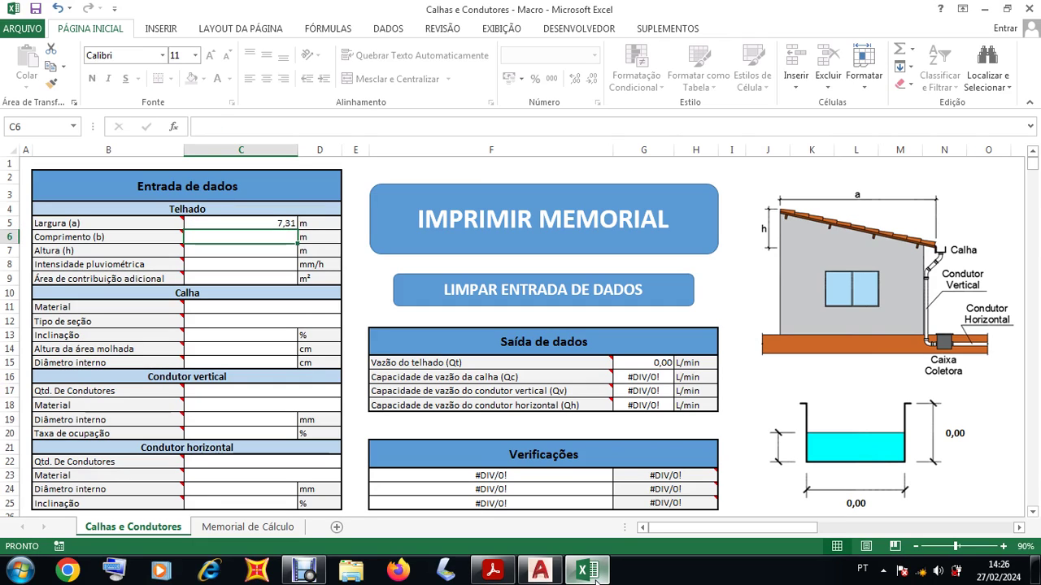
- Switch to AutoCAD and measure the roof's length along the ridge line in the roof plan, between the inner faces of the end walls
left_click(540, 570)
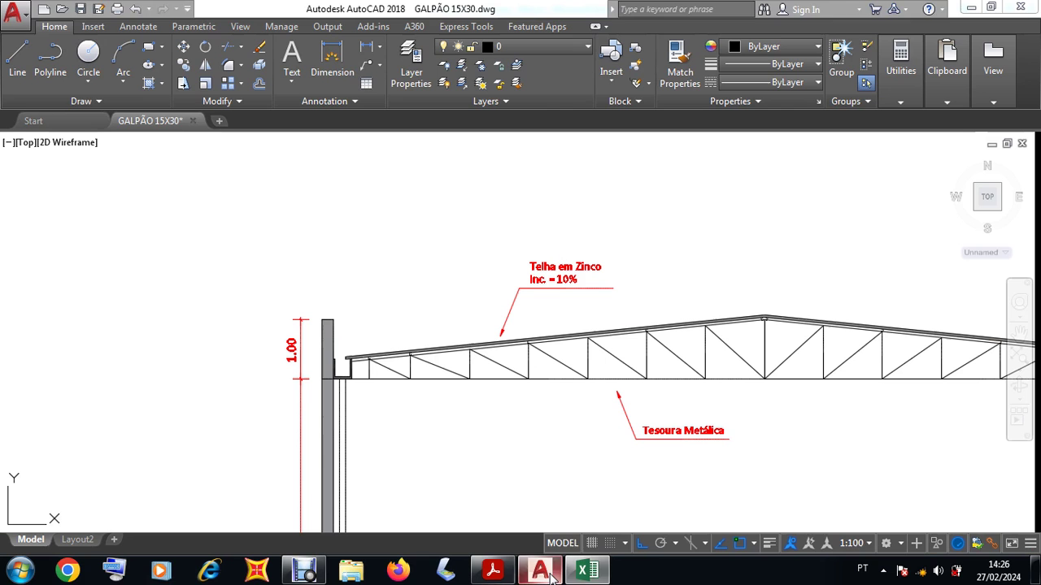
scroll(561, 440, "down", 5)
scroll(444, 468, "up", 4)
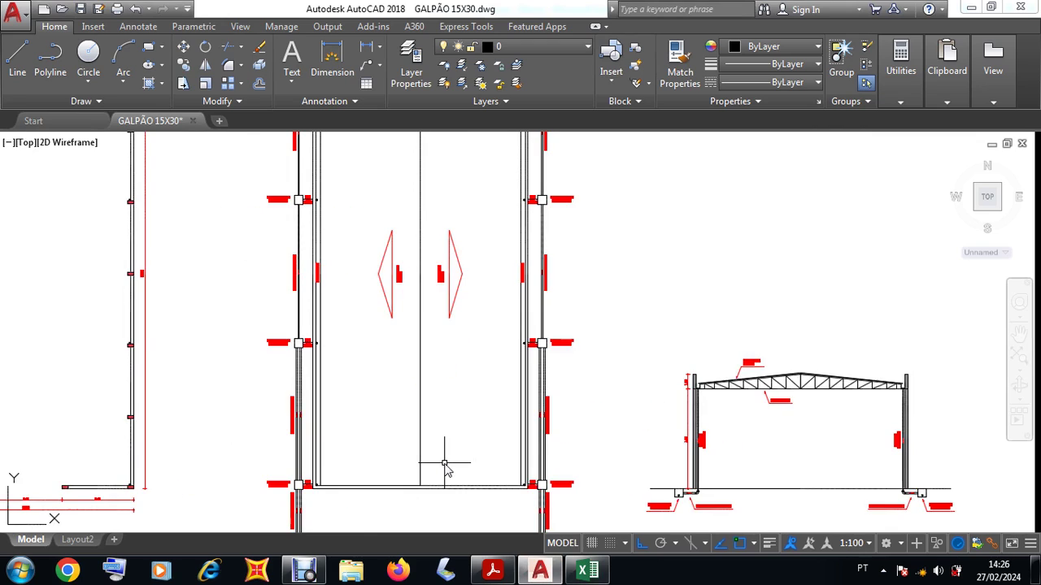
type("i")
key("Return")
scroll(411, 488, "up", 4)
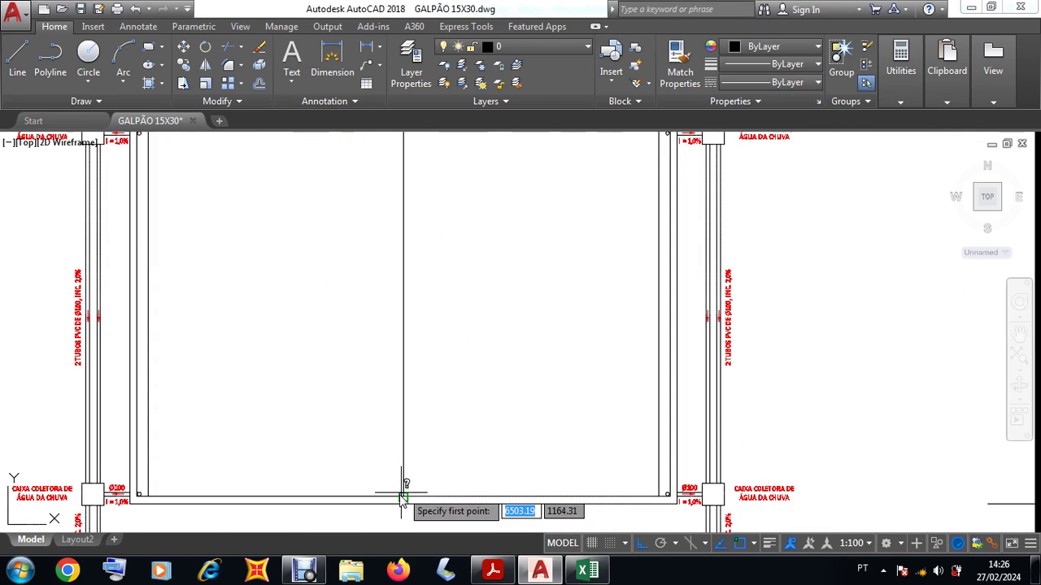
left_click(402, 497)
scroll(406, 492, "down", 7)
scroll(411, 329, "up", 4)
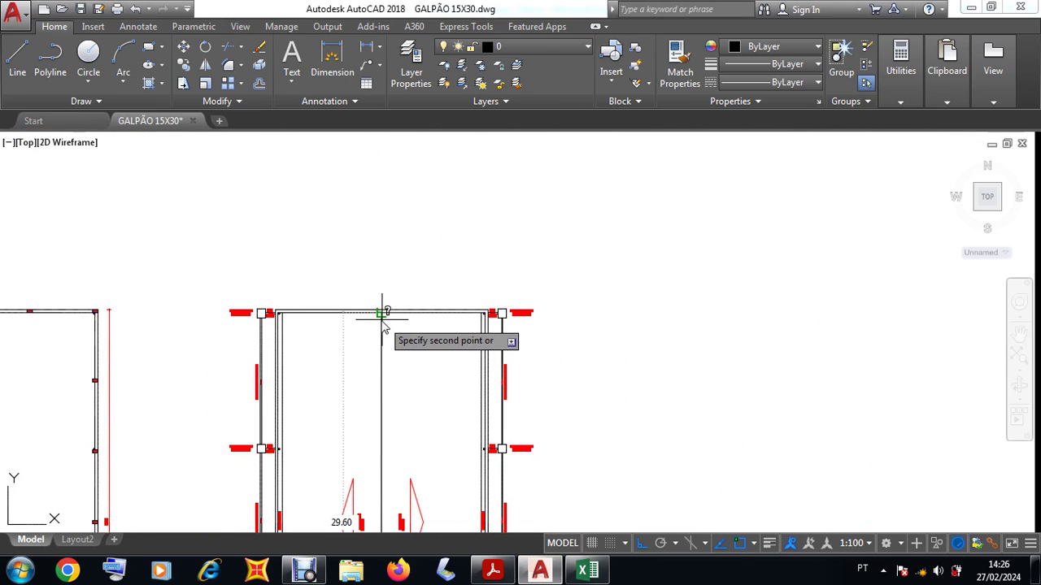
left_click(381, 313)
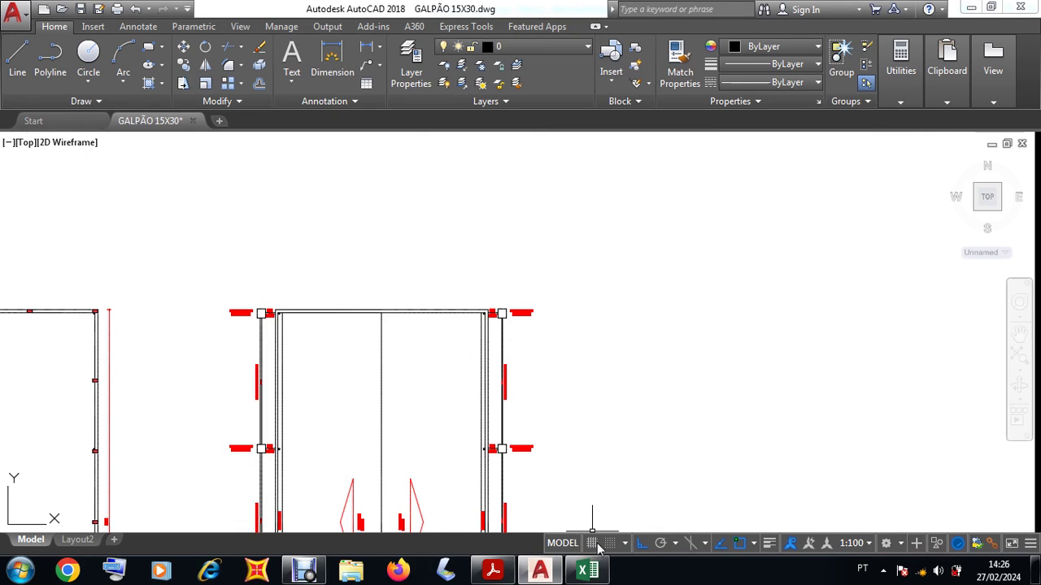
- Switch to Excel and enter 29,6 m as the roof's Comprimento (b)
left_click(582, 571)
type("29,6")
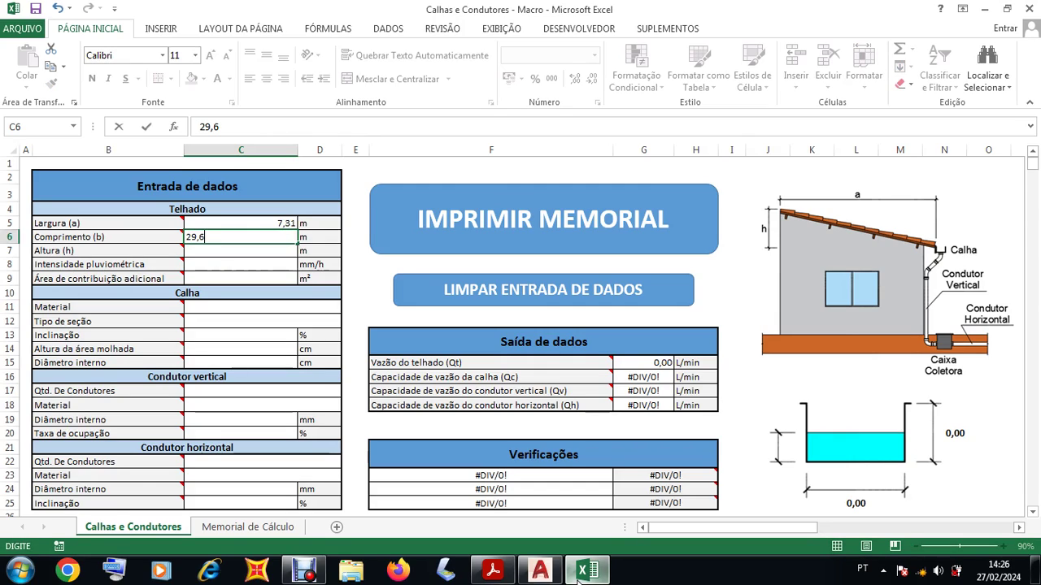
key("Return")
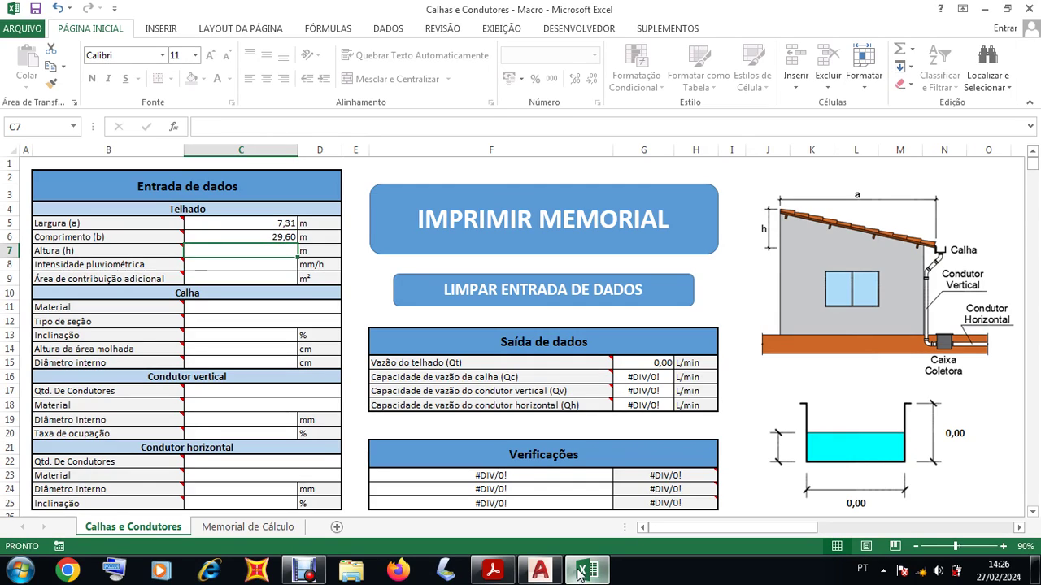
- Switch to AutoCAD and draw a horizontal reference line in the cross-section from the roof's ridge to above the left gutter
left_click(539, 571)
scroll(534, 465, "down", 5)
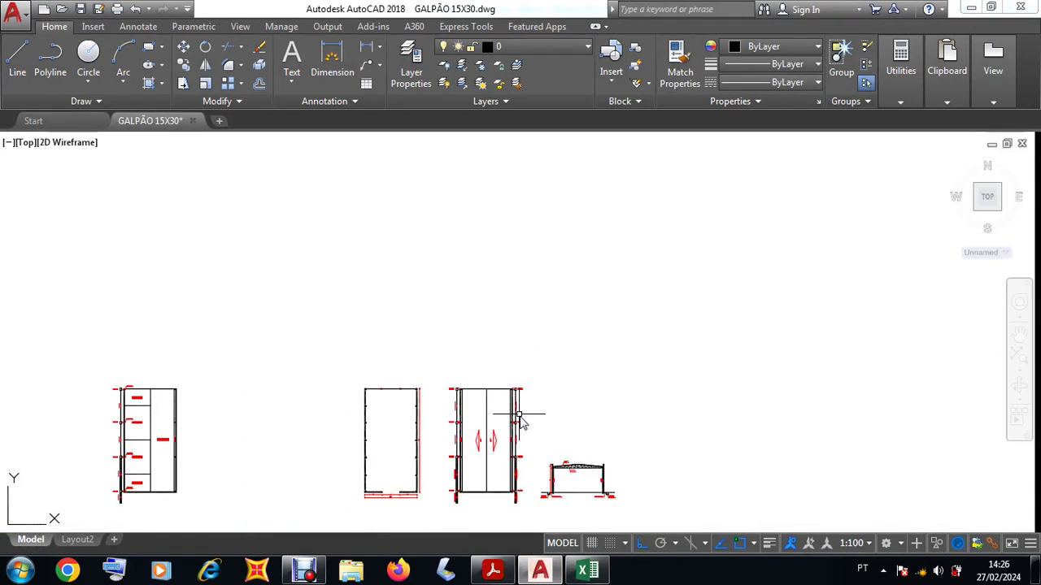
scroll(541, 451, "up", 6)
scroll(539, 454, "up", 2)
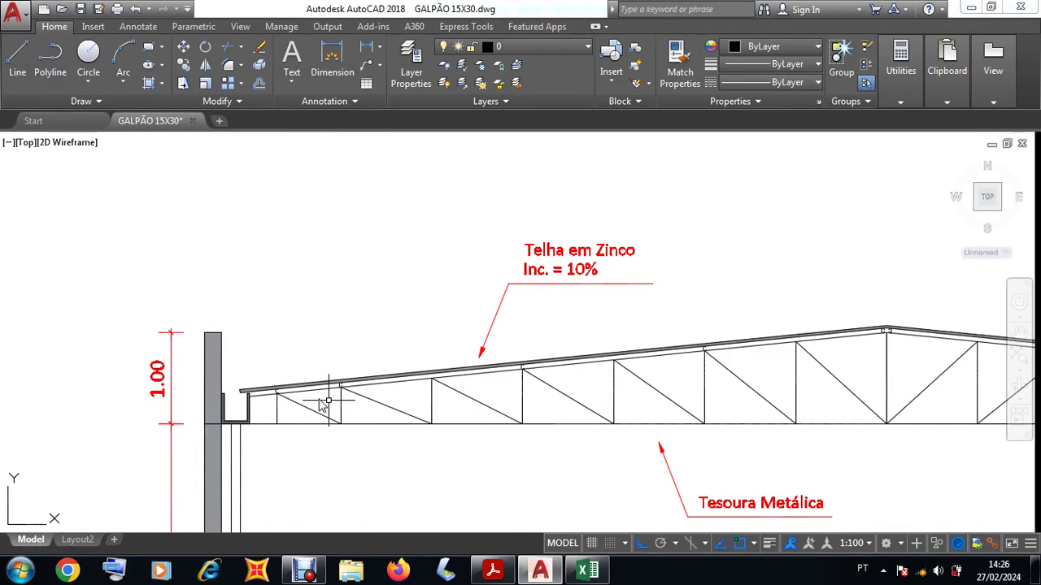
scroll(236, 404, "up", 2)
scroll(284, 410, "down", 4)
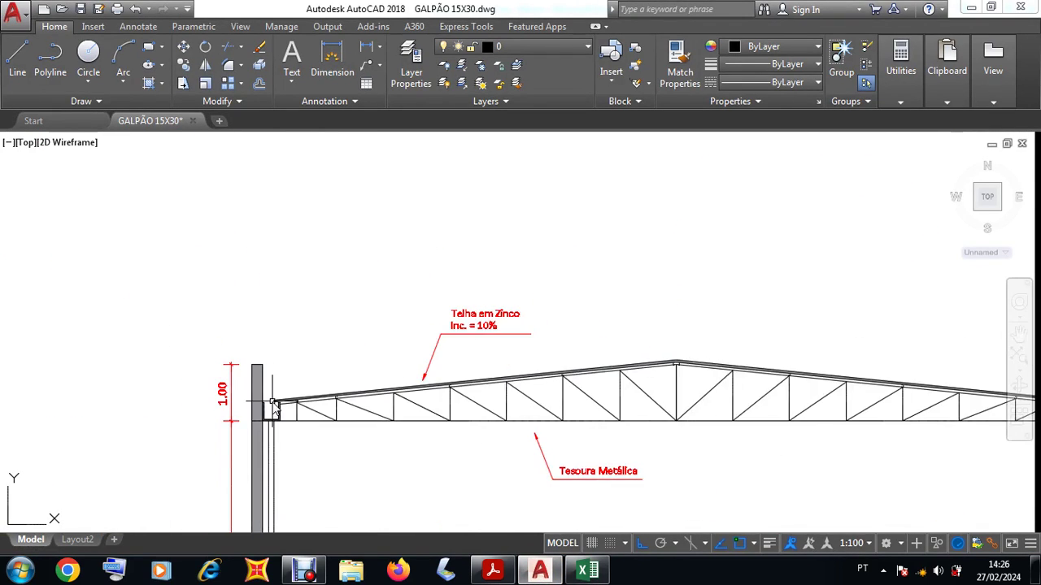
scroll(520, 366, "up", 5)
scroll(513, 362, "down", 3)
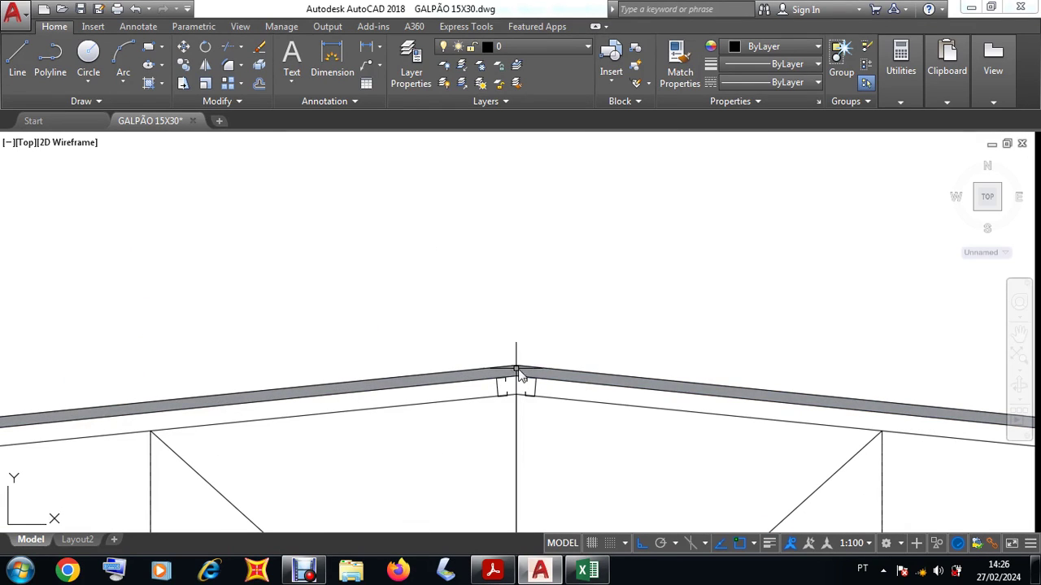
key("Return")
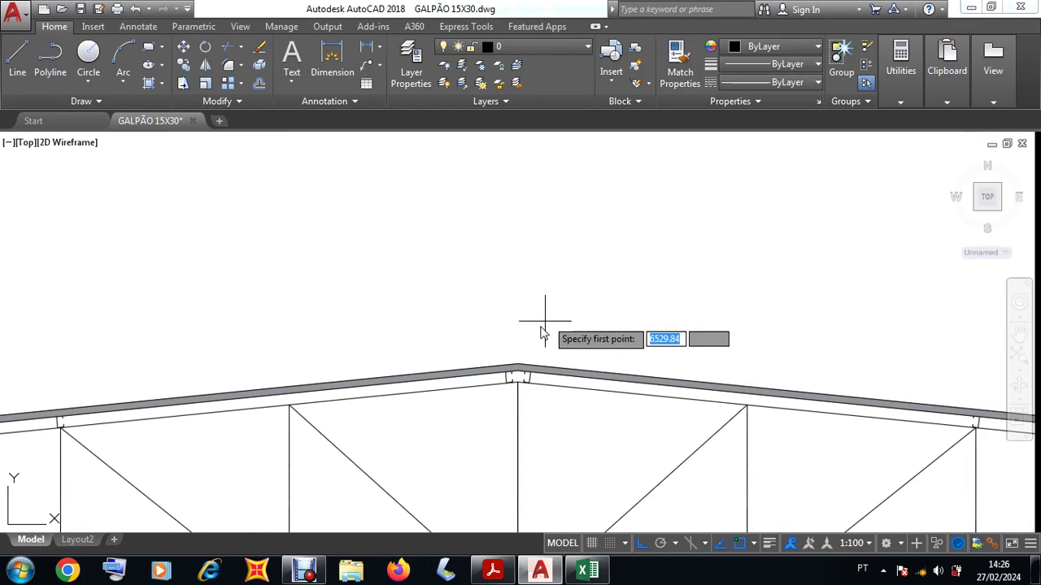
left_click(518, 366)
scroll(519, 363, "down", 6)
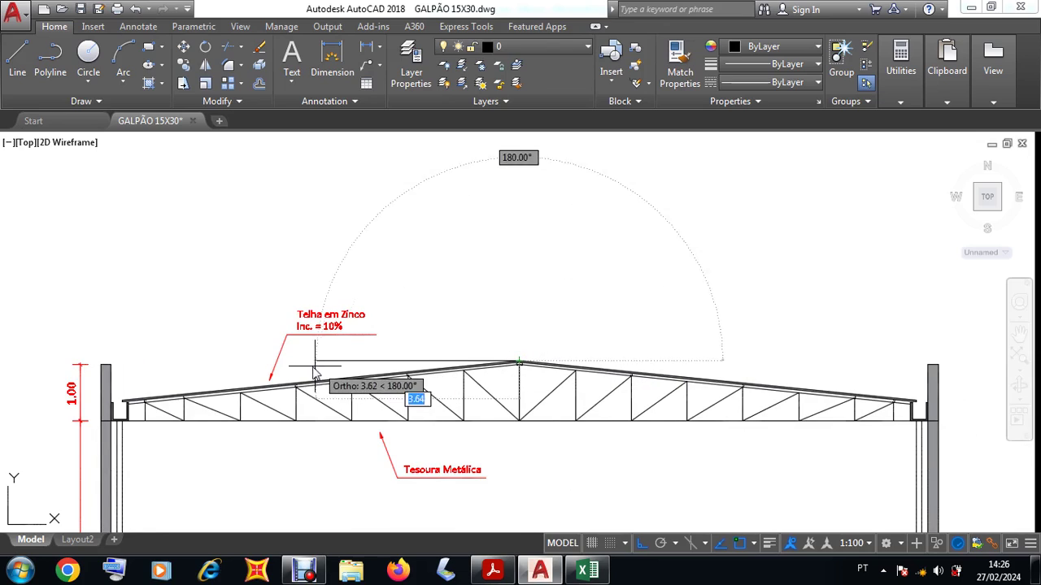
scroll(122, 358, "up", 5)
left_click(121, 367)
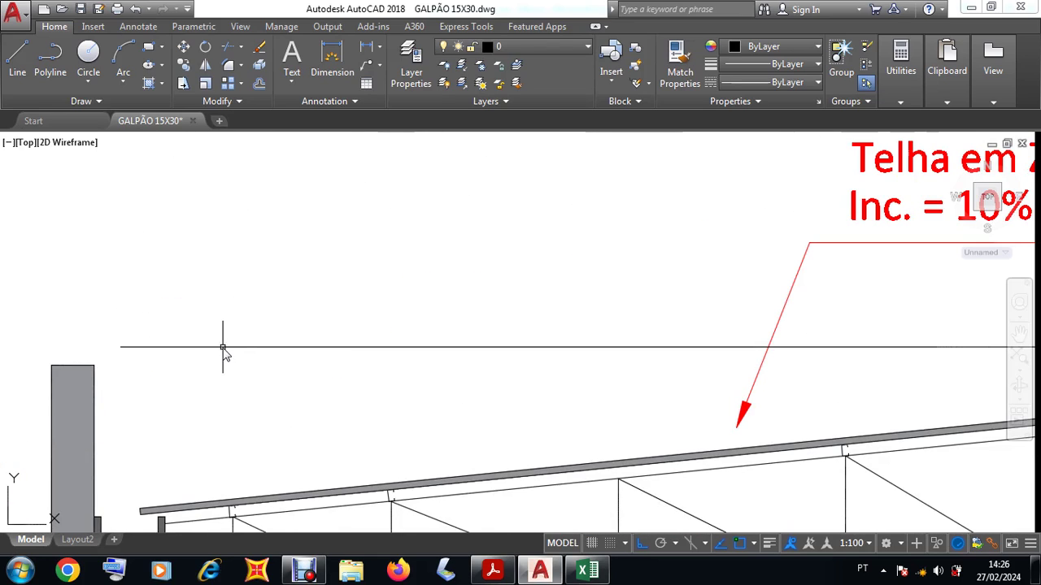
- Measure the vertical distance from the roof's lower edge at the left gutter up to the horizontal reference line in the cross-section
scroll(219, 358, "down", 4)
type("DI")
key("Return")
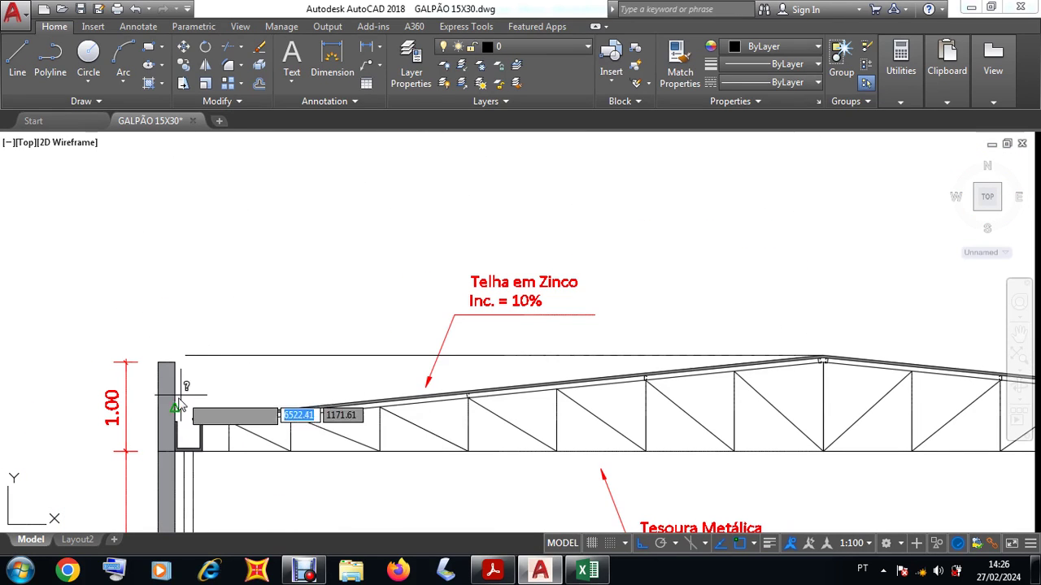
scroll(187, 423, "up", 6)
left_click(231, 485)
scroll(233, 483, "down", 3)
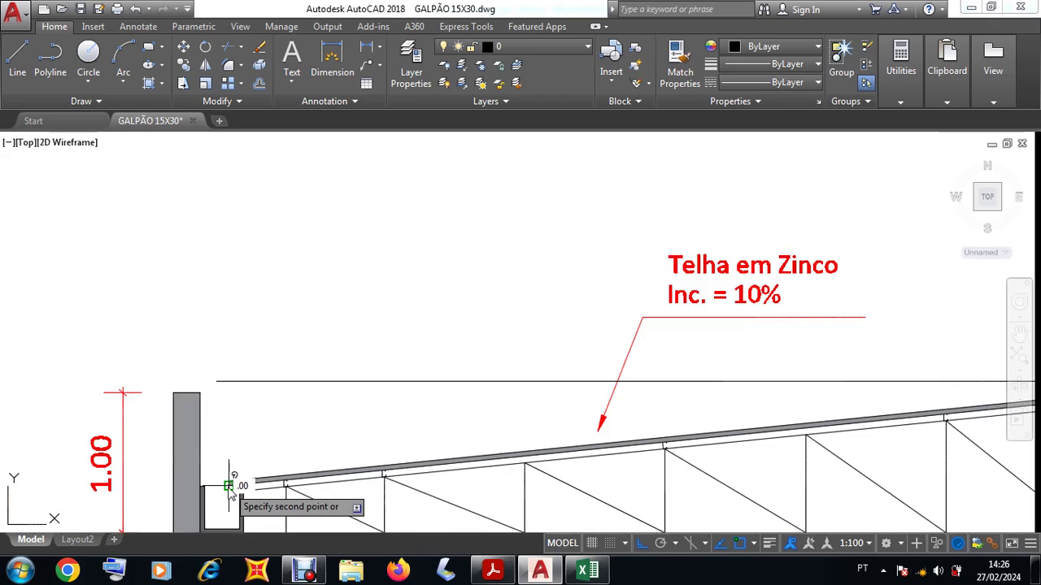
left_click(230, 382)
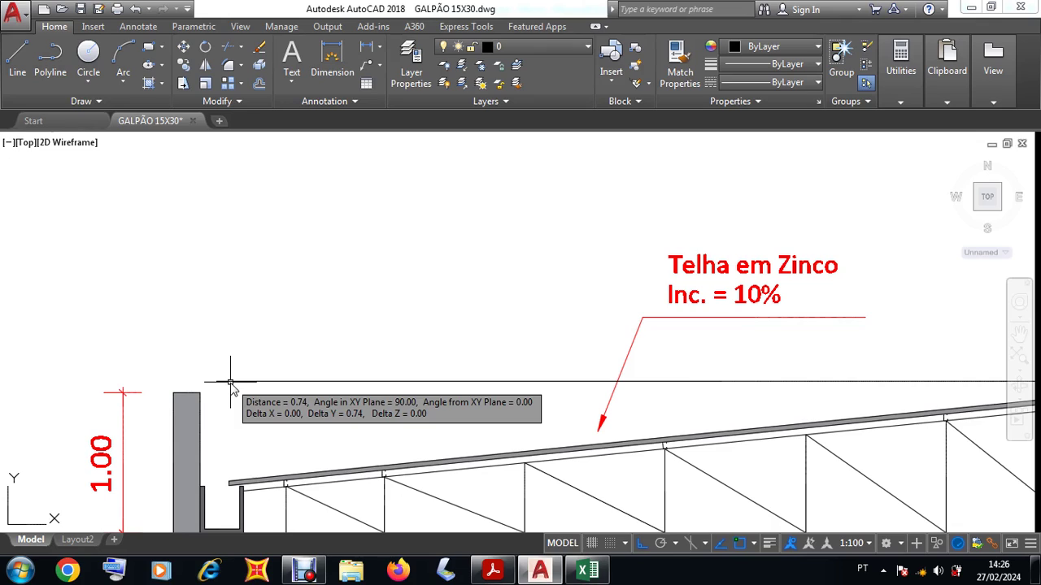
- Switch to Excel and enter 0,74 m as the roof's Altura (h) and 200 mm/h as the Intensidade pluviométrica
left_click(584, 571)
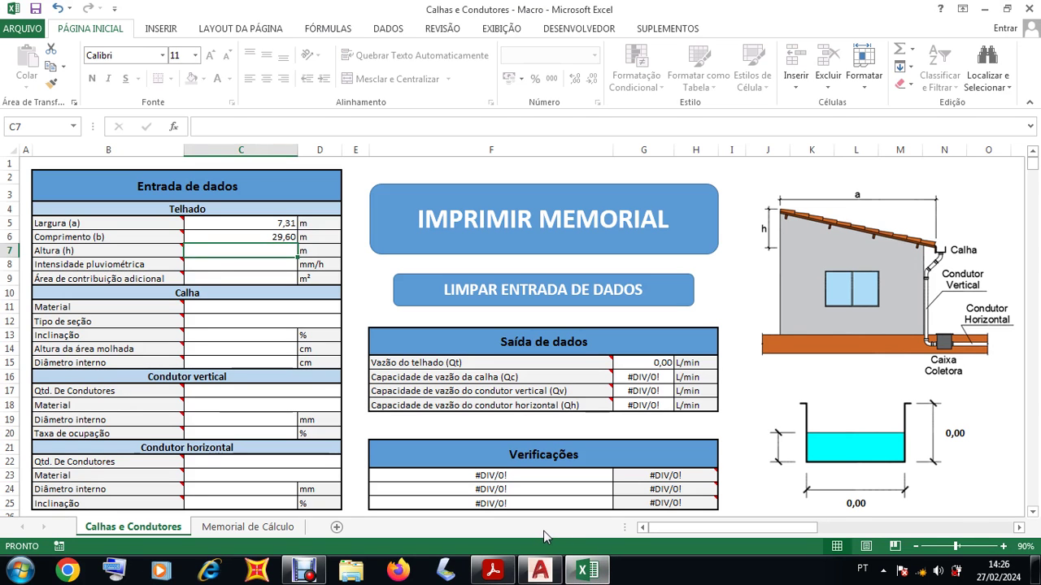
type("0,74")
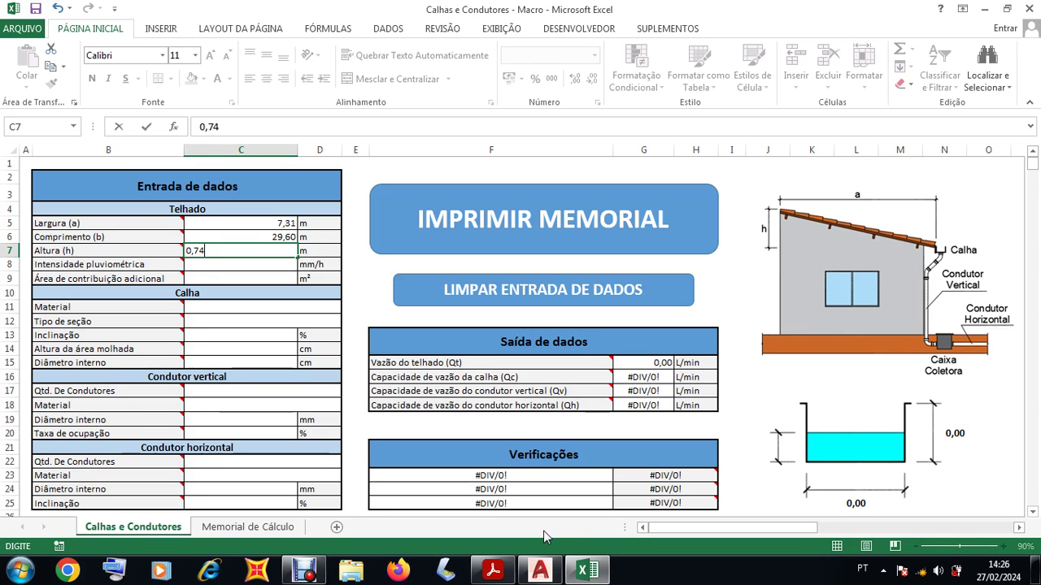
key("Return")
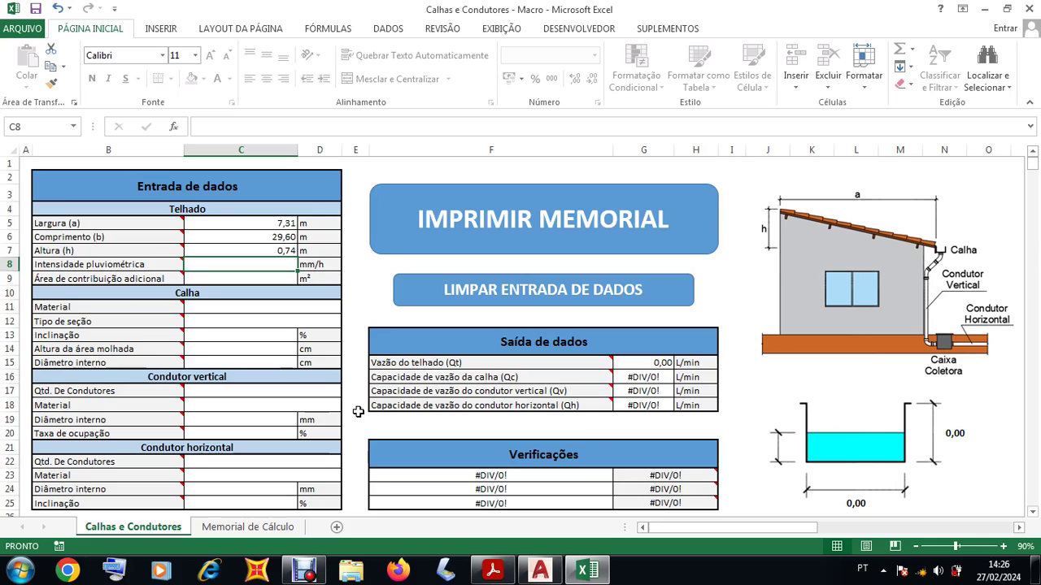
mouse_move(166, 263)
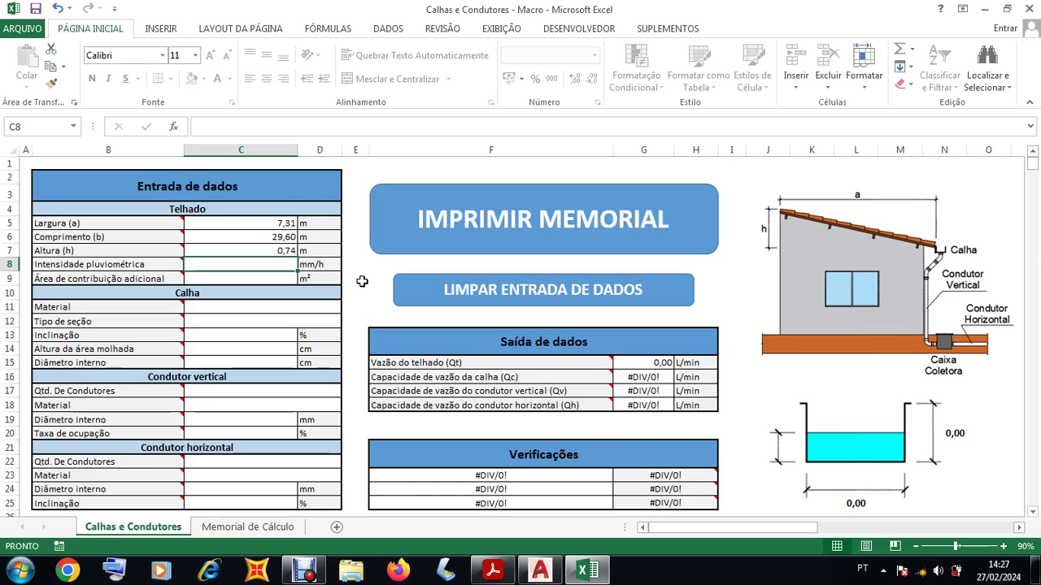
type("200")
key("Return")
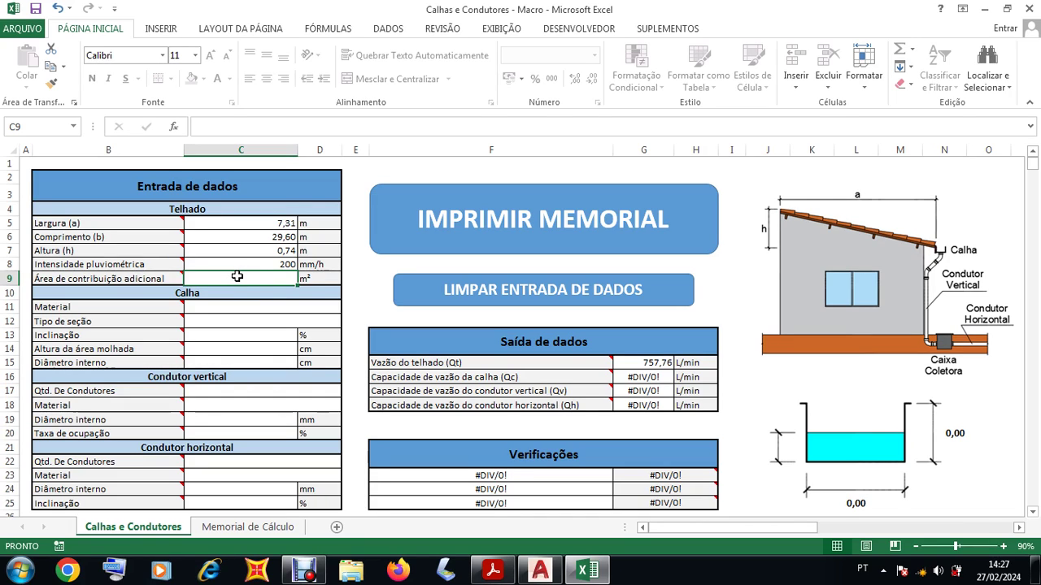
- Switch to the NBR 10844 PDF and examine the contribution area figures and formulas for flat, inclined and vertical surfaces on page 5
left_click(493, 570)
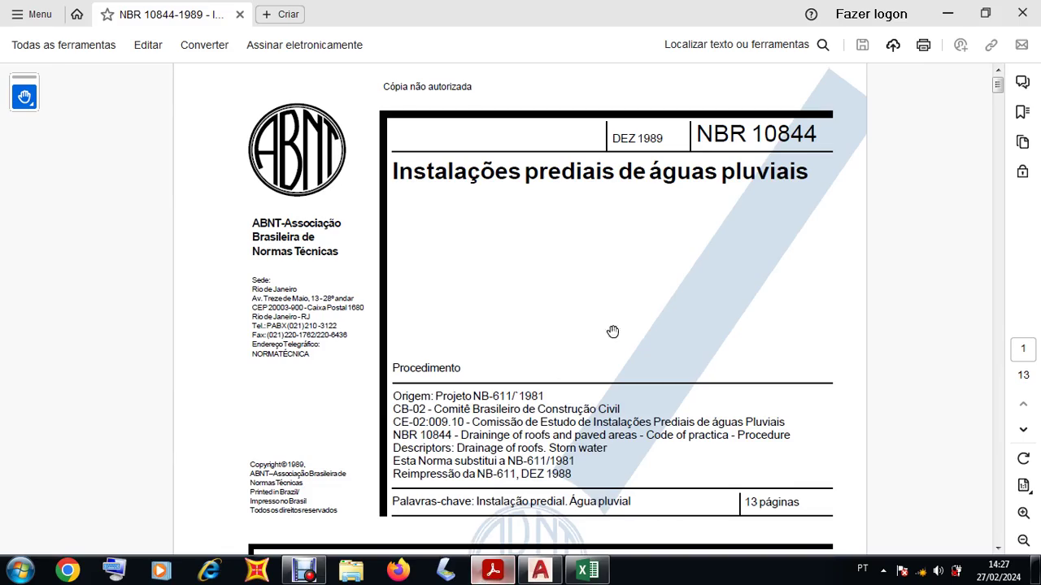
scroll(613, 332, "down", 8)
left_click_drag(997, 110, 997, 232)
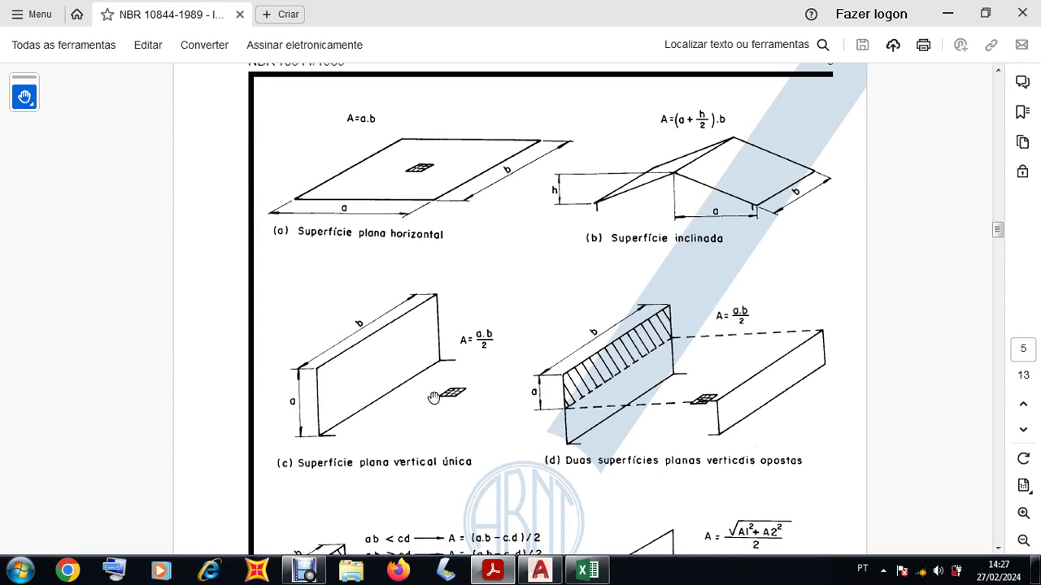
scroll(434, 398, "up", 2)
scroll(356, 398, "down", 3)
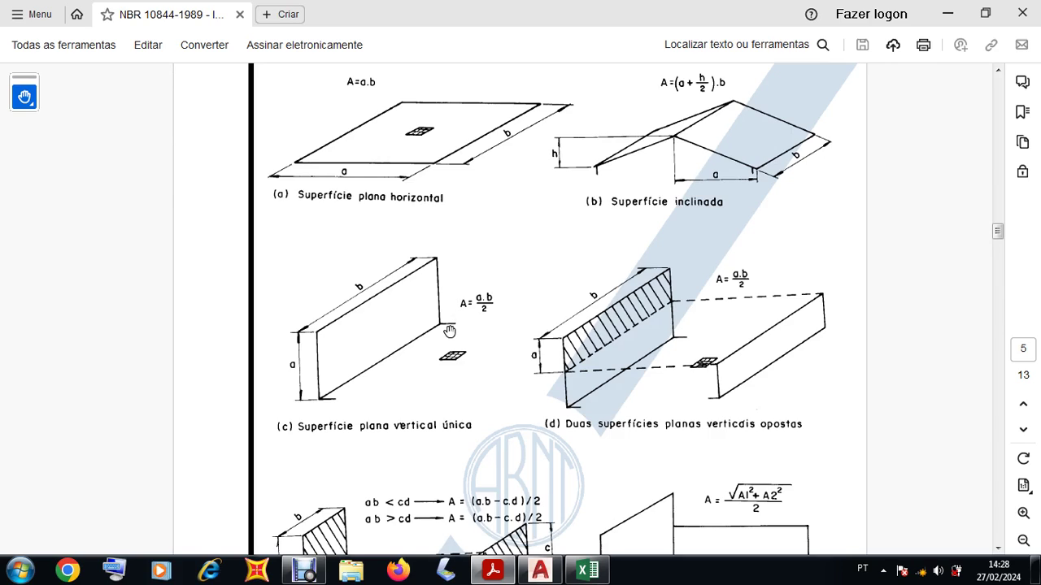
scroll(887, 282, "up", 3)
left_click_drag(998, 221, 997, 86)
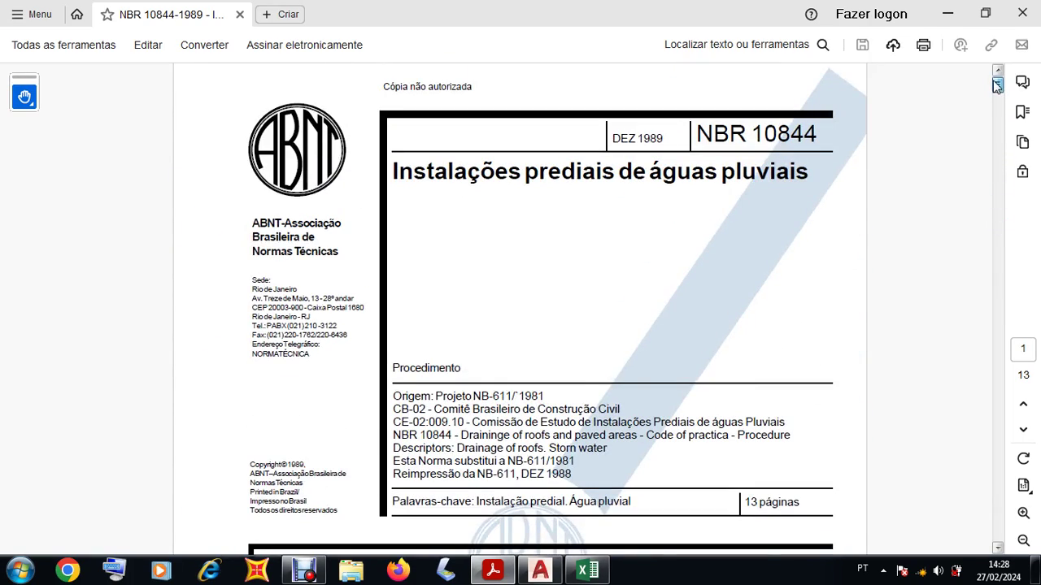
- Switch to AutoCAD and delete the horizontal reference line above the roof in the cross-section
left_click(540, 570)
scroll(521, 286, "down", 2)
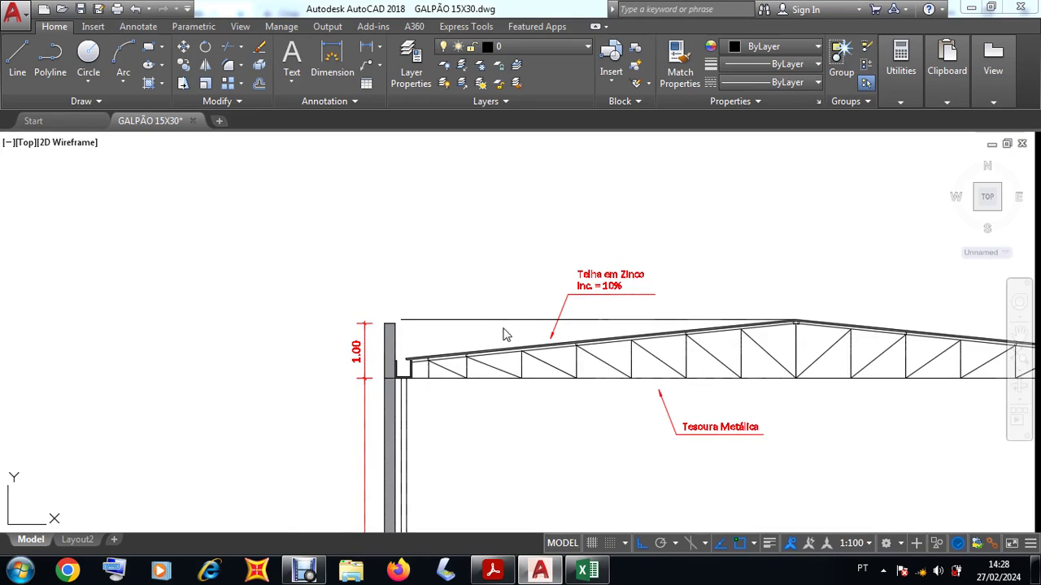
left_click(498, 319)
key("Delete")
scroll(378, 359, "up", 3)
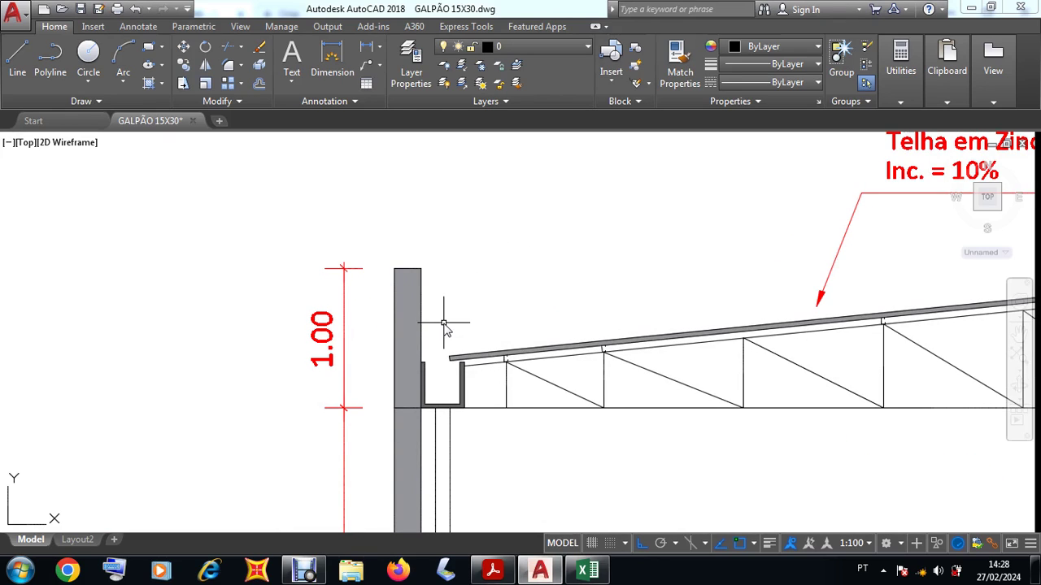
scroll(444, 323, "down", 2)
- Switch to Excel and enter 0 m² as the roof's Área de contribuição adicional
left_click(586, 571)
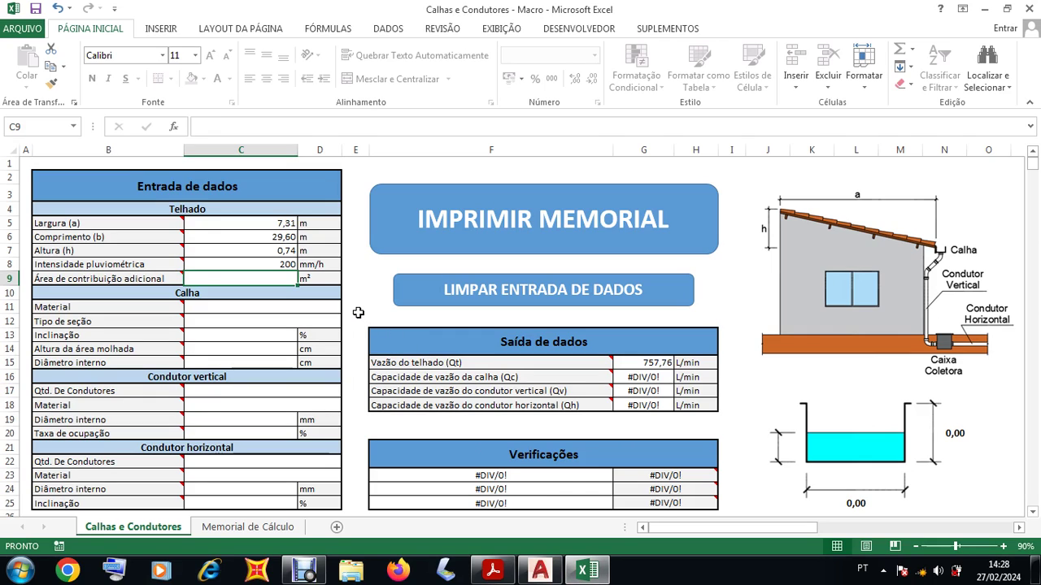
type("0")
key("Return")
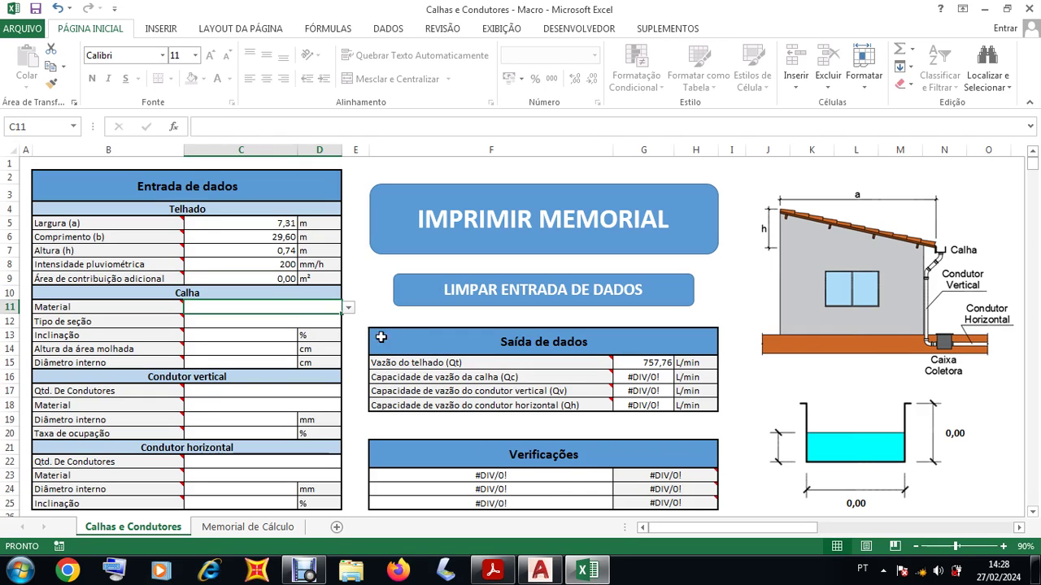
- Switch to AutoCAD and examine the rainfall angle diagram of the building, with its a, h and h/2 dimensions at the roof slope
left_click(540, 570)
scroll(496, 311, "down", 4)
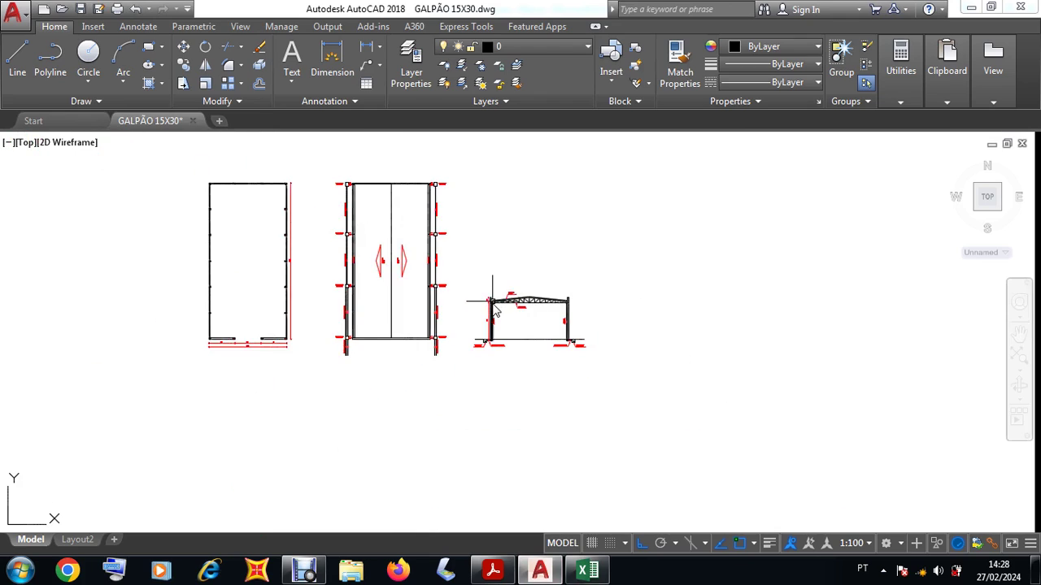
scroll(488, 382, "down", 3)
scroll(422, 378, "up", 12)
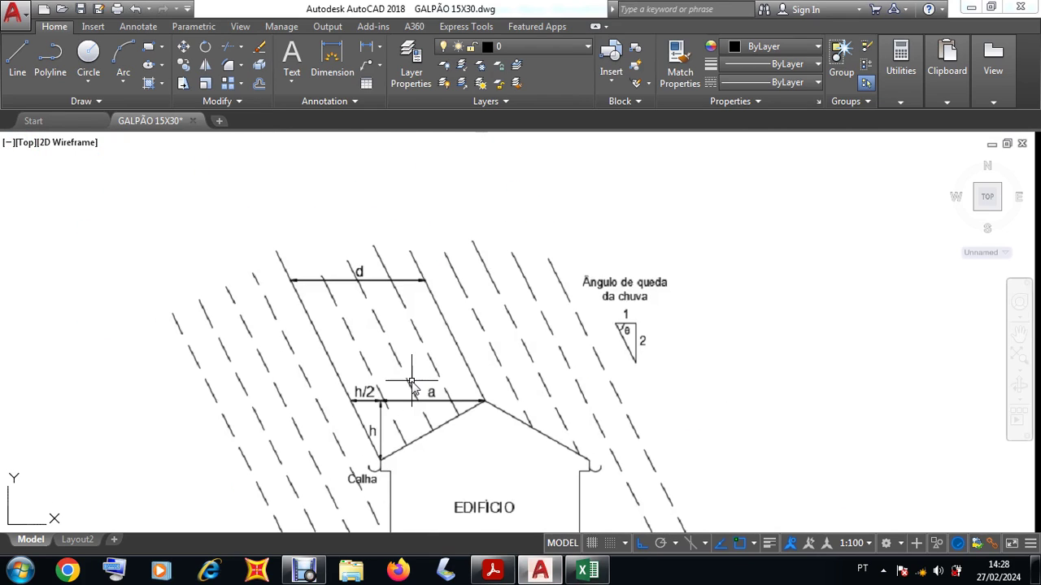
scroll(411, 382, "down", 2)
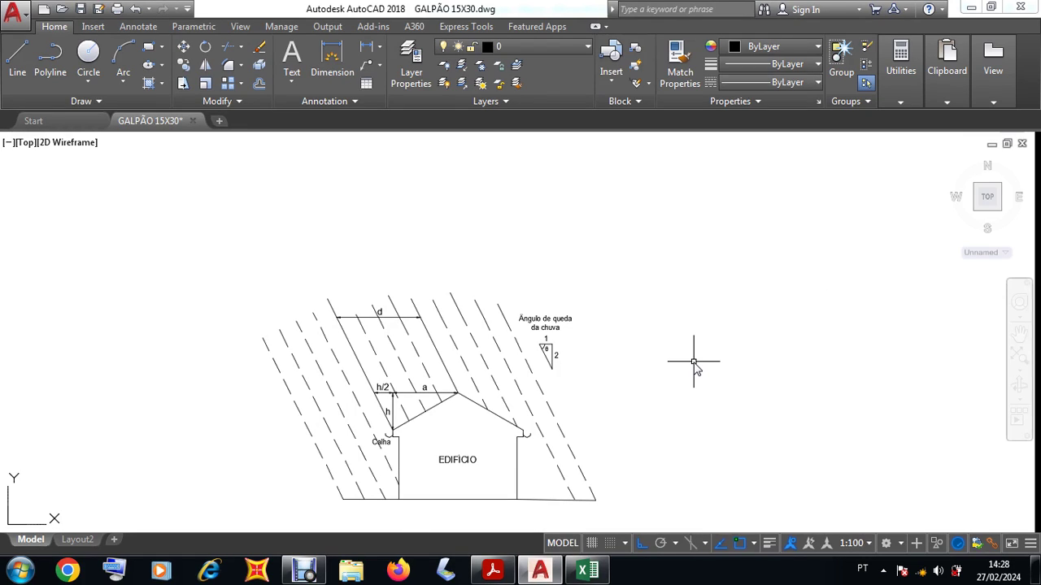
scroll(440, 417, "up", 1)
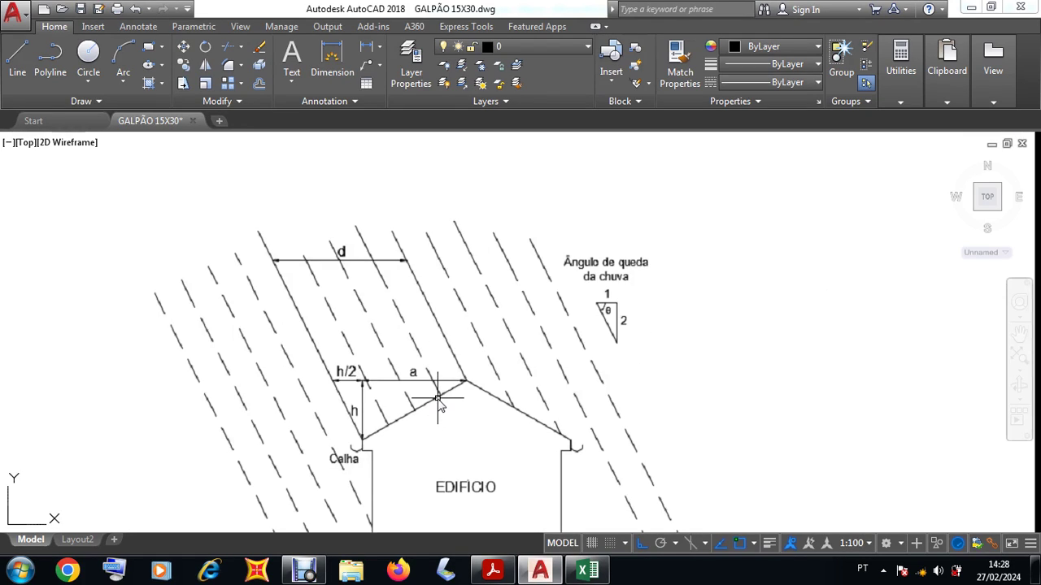
scroll(438, 398, "down", 1)
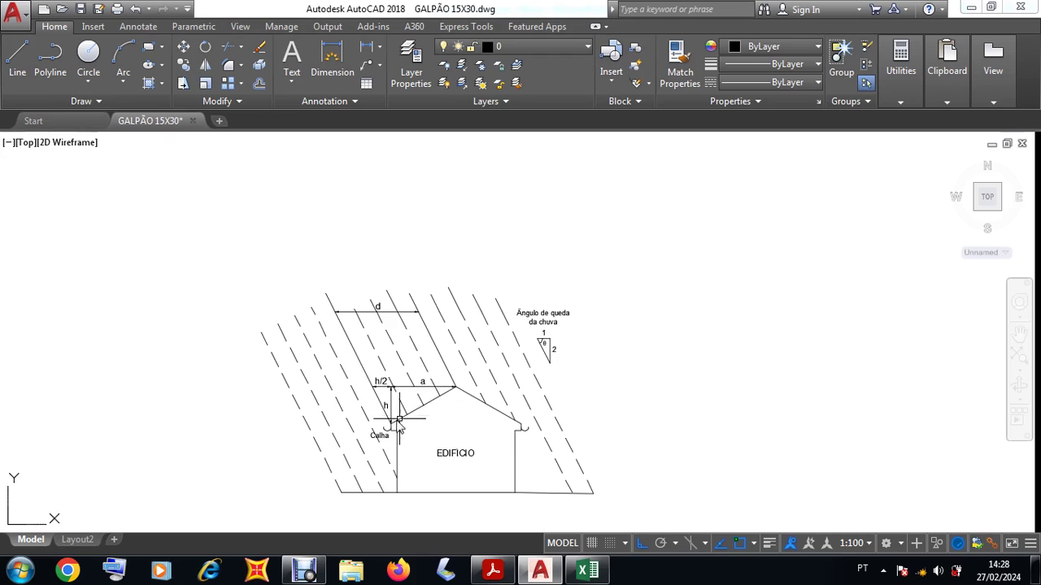
scroll(390, 419, "up", 4)
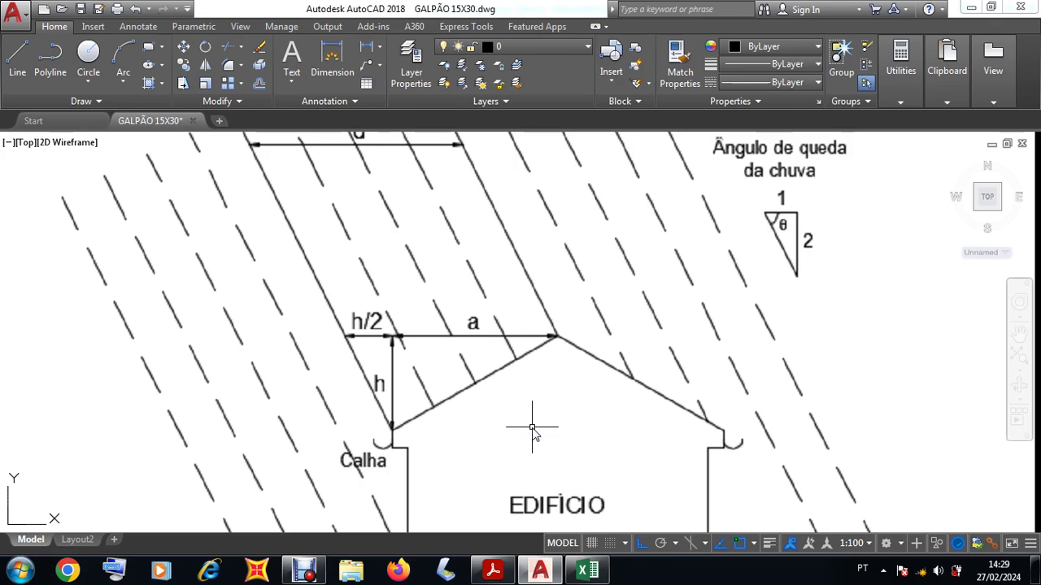
scroll(533, 428, "down", 2)
- Switch to Excel and set the Calha's Material to Aço and its Tipo de seção to Retangular
left_click(587, 572)
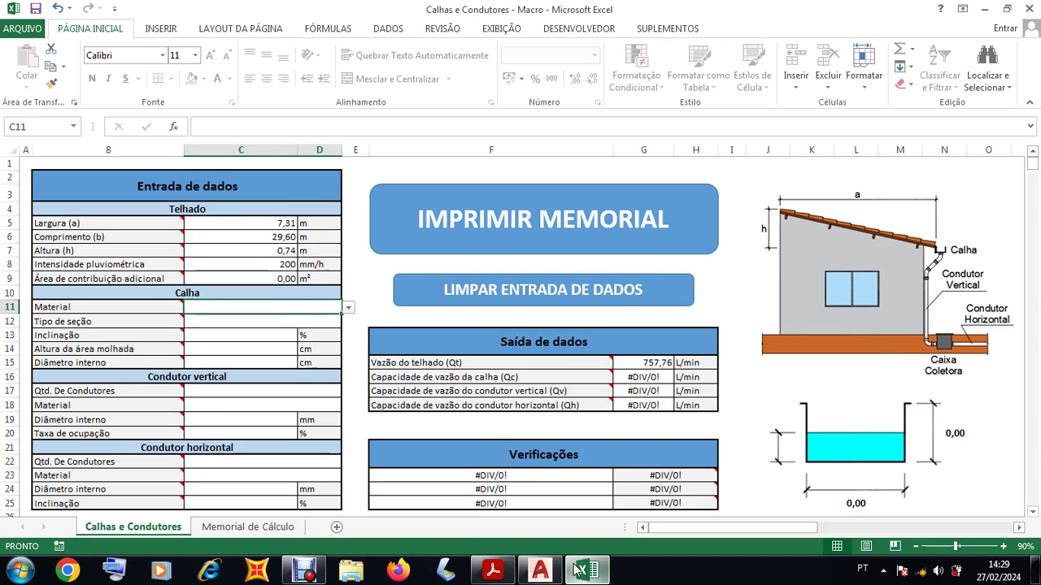
left_click(253, 278)
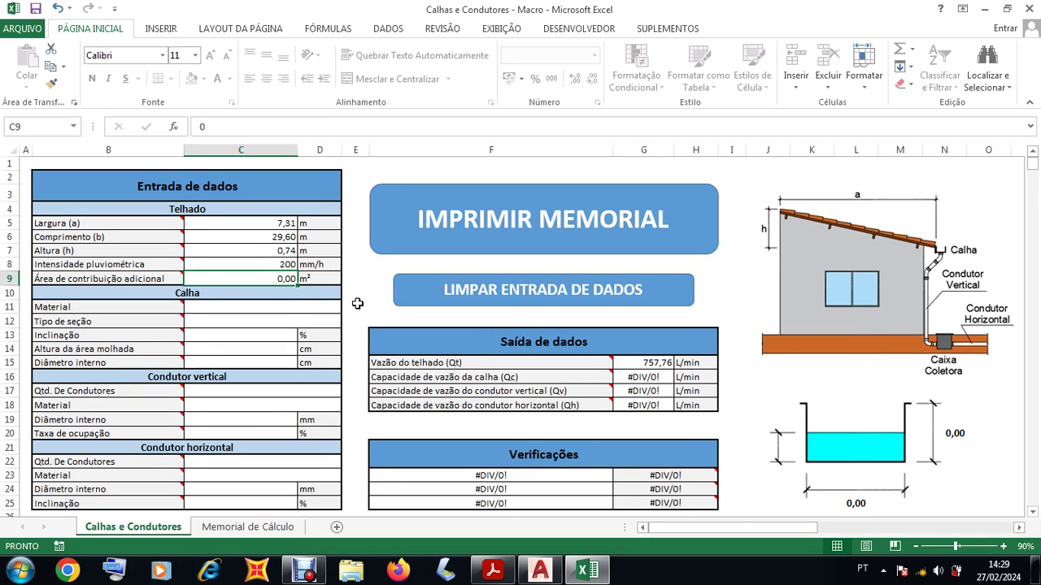
left_click(280, 307)
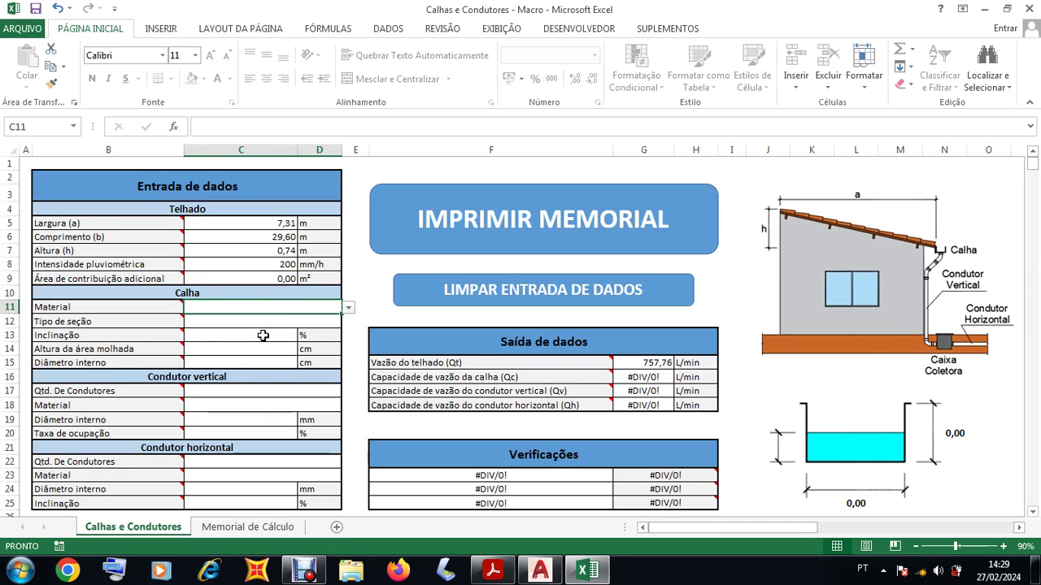
left_click(348, 308)
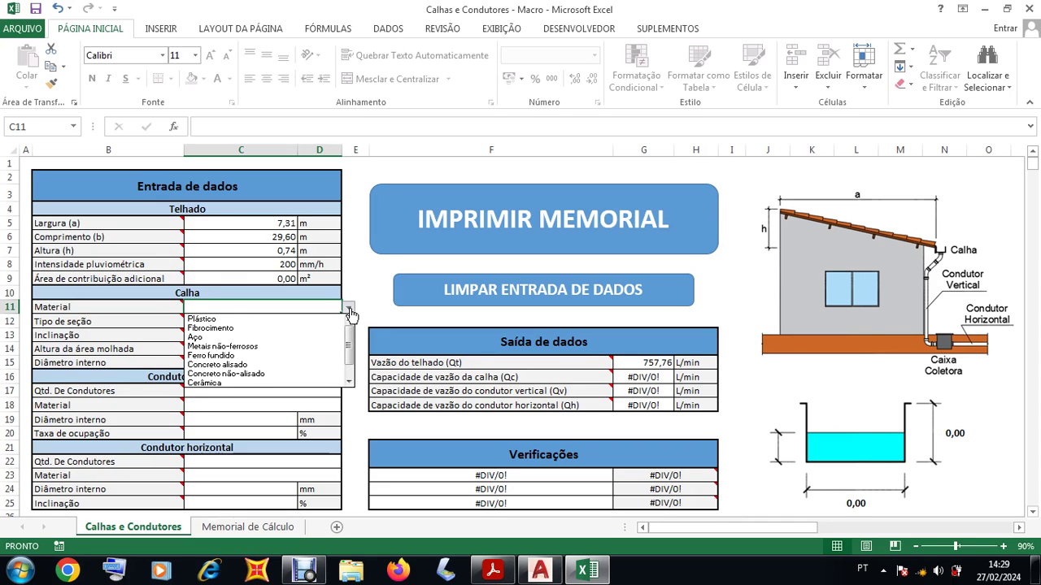
left_click_drag(350, 341, 351, 343)
left_click(265, 337)
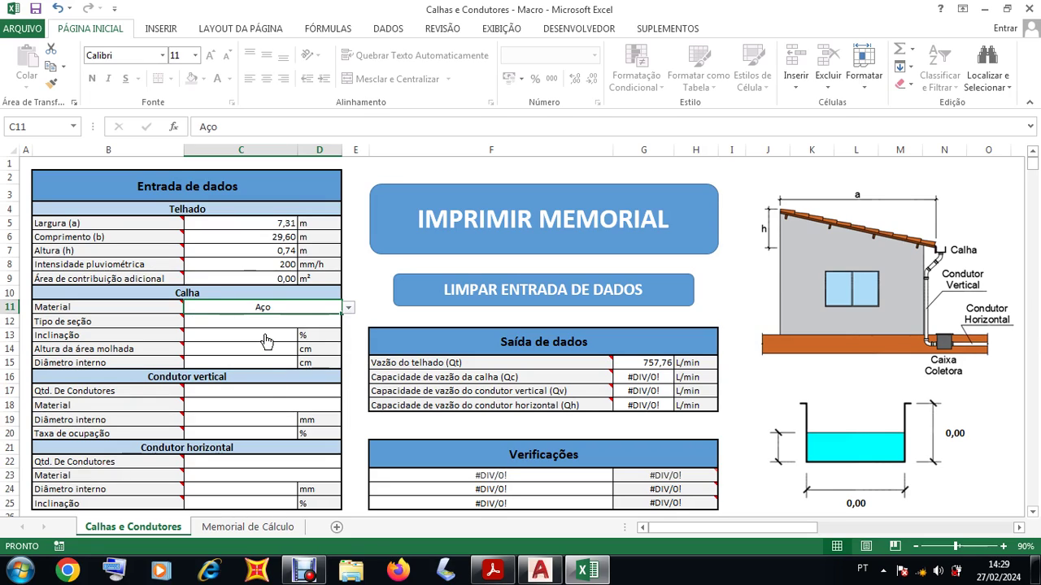
left_click(225, 322)
left_click(347, 323)
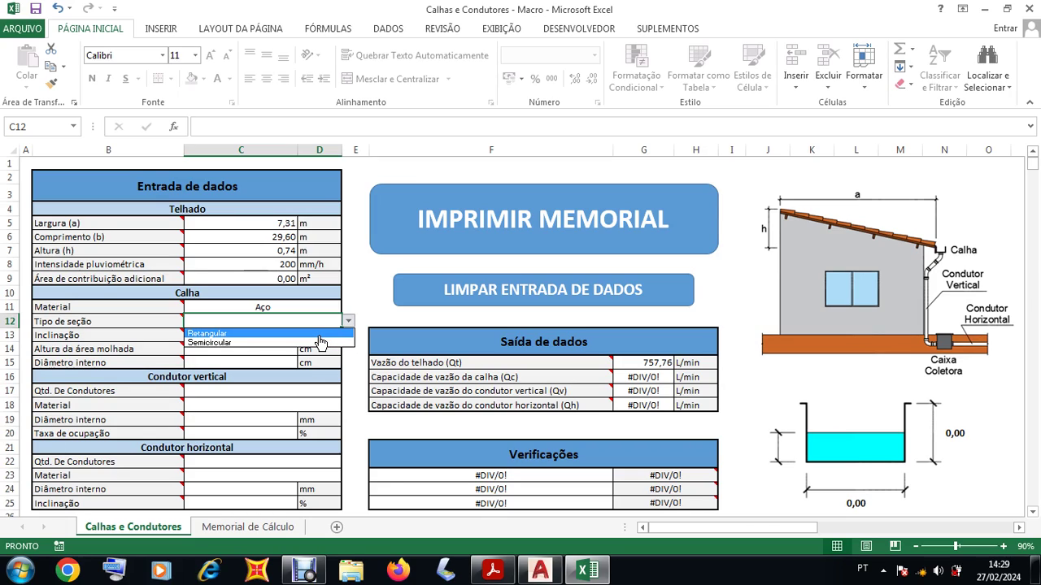
left_click(213, 334)
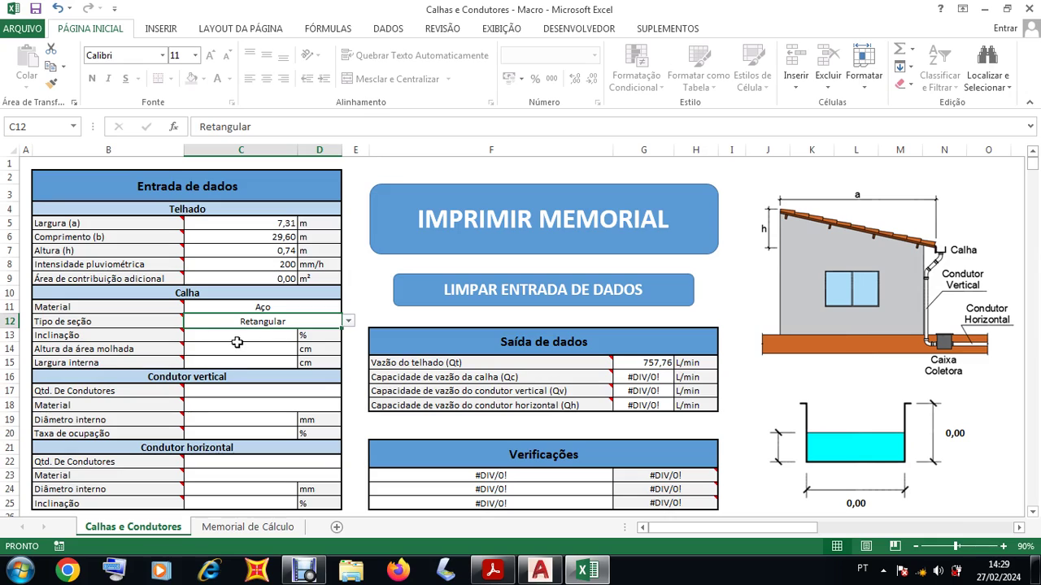
- Enter 0,5 % as the Calha's Inclinação after a brief look at the NBR 10844 PDF
left_click(252, 336)
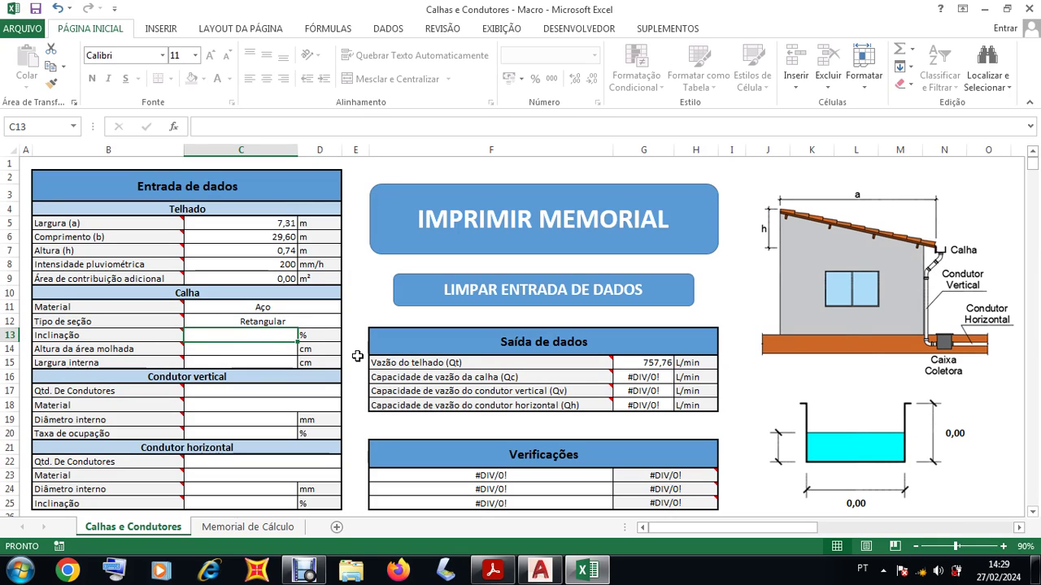
left_click(493, 572)
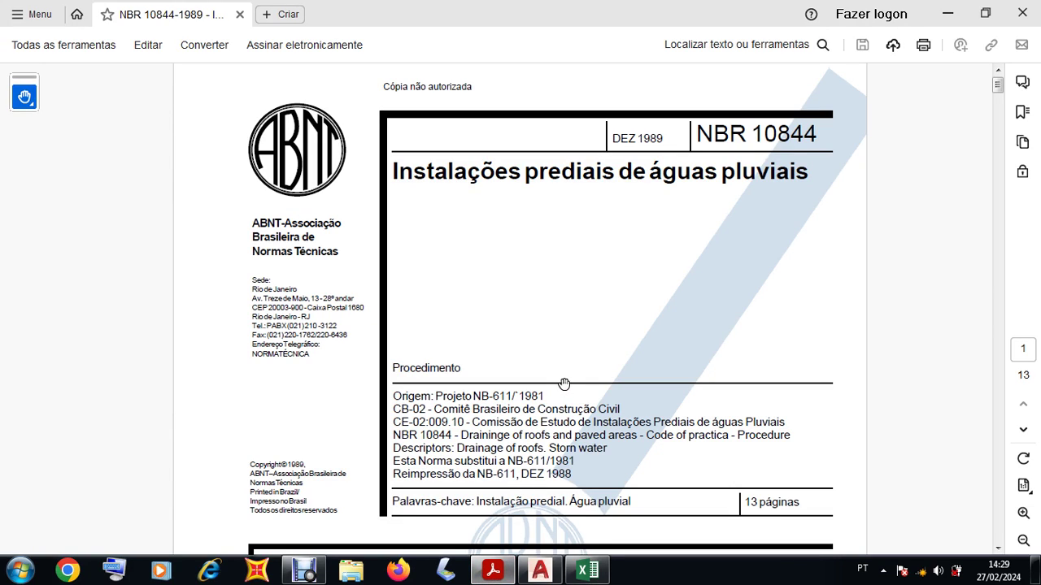
left_click(586, 571)
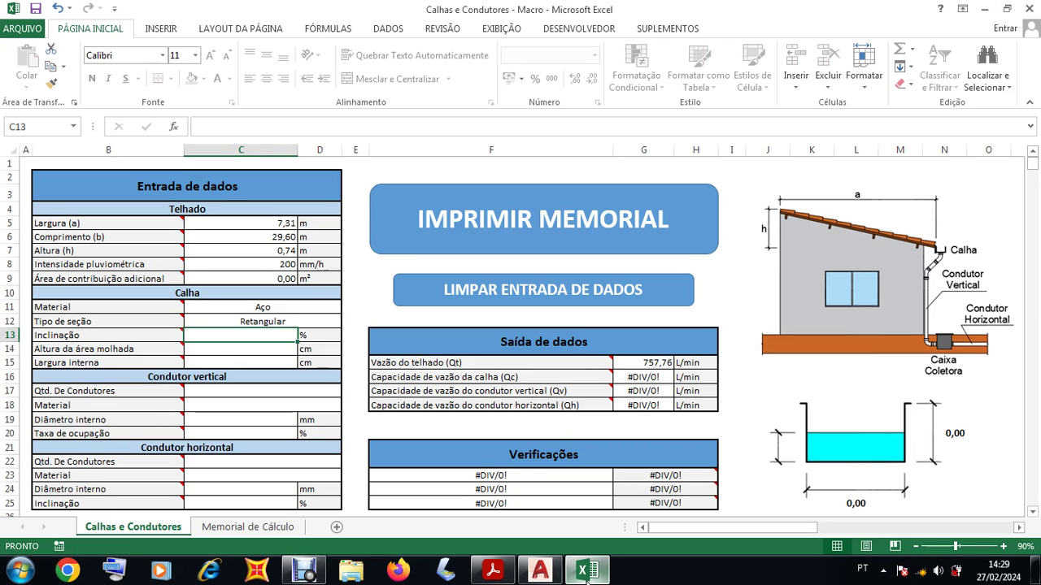
type("0,5")
key("Return")
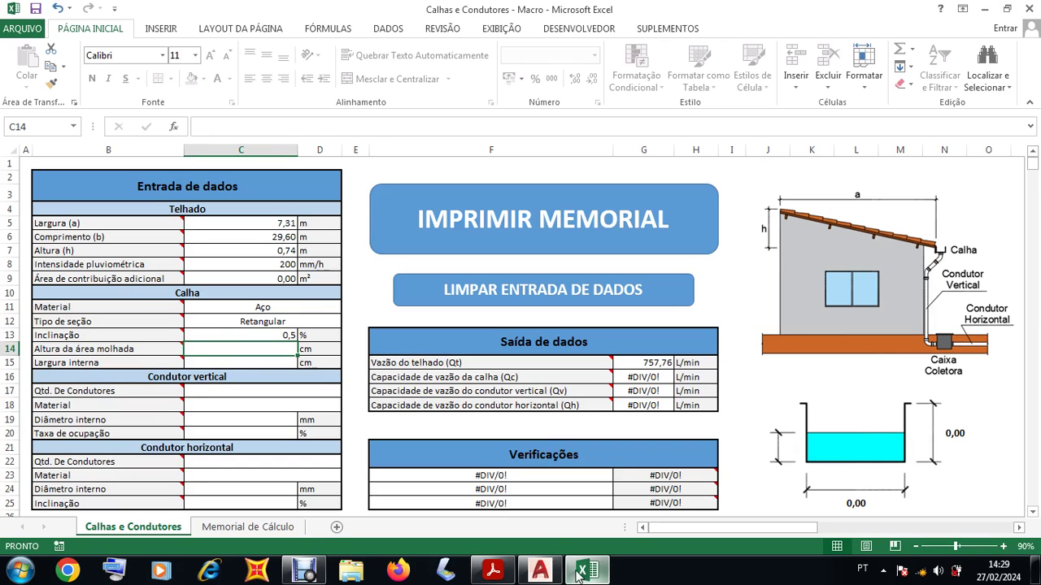
- Try to set the Calha's Inclinação to 0,4 %
left_click(281, 336)
mouse_move(384, 366)
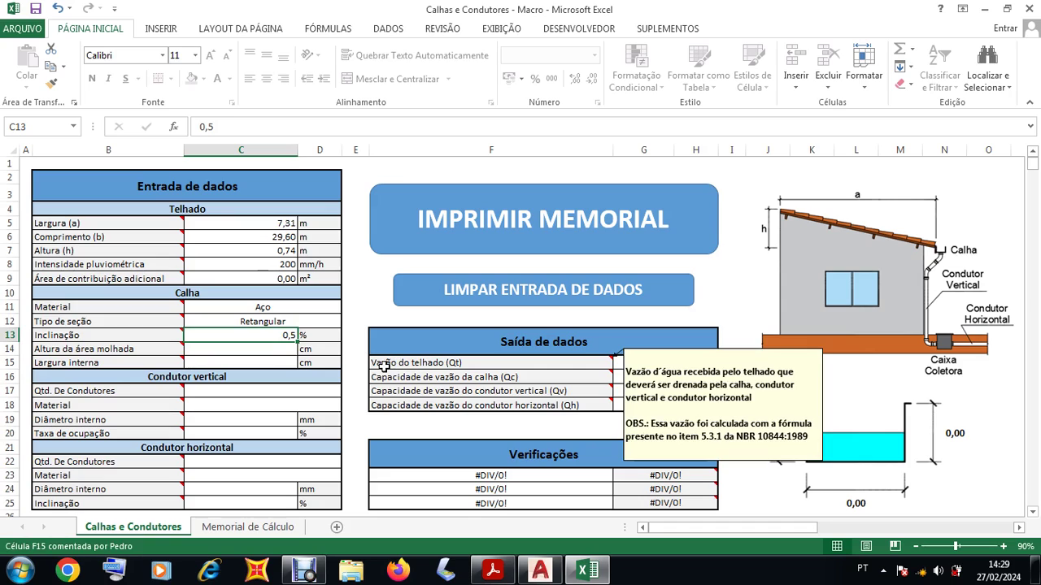
type("0,4")
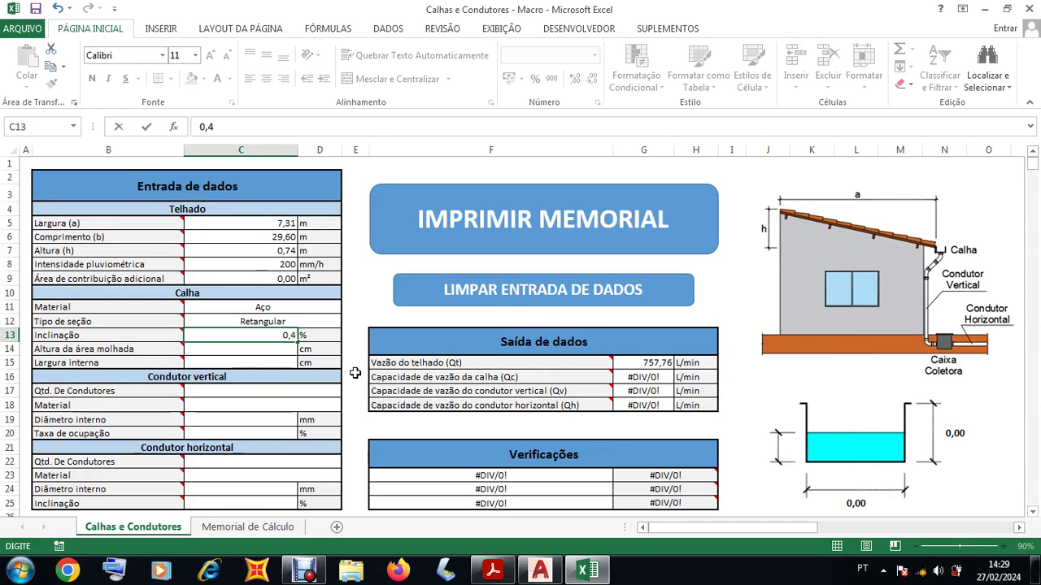
key("Return")
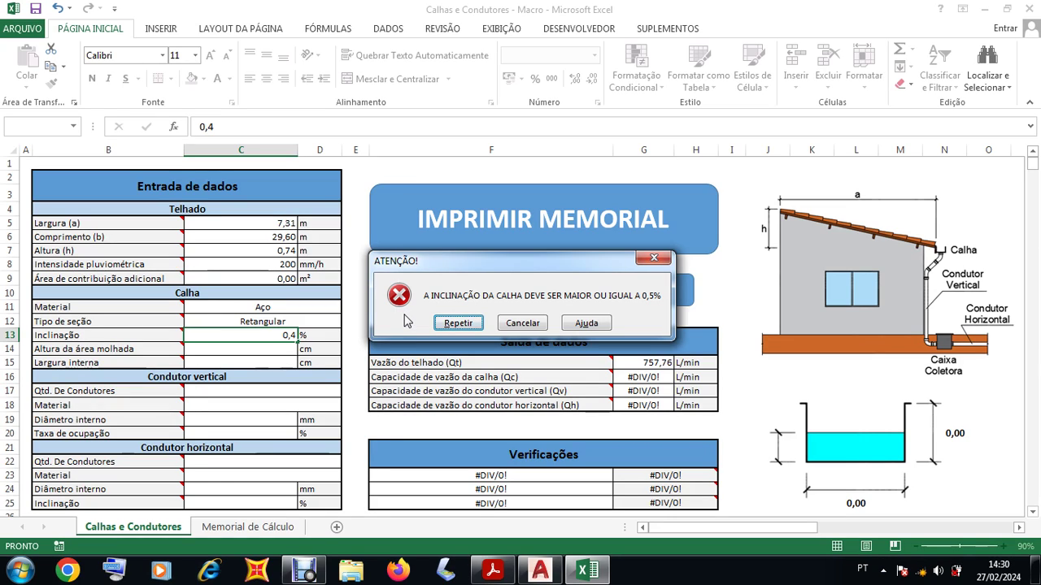
left_click(522, 324)
- Enter 7,5 cm as the Calha's Altura da área molhada and 20 cm as its Largura interna
left_click(273, 350)
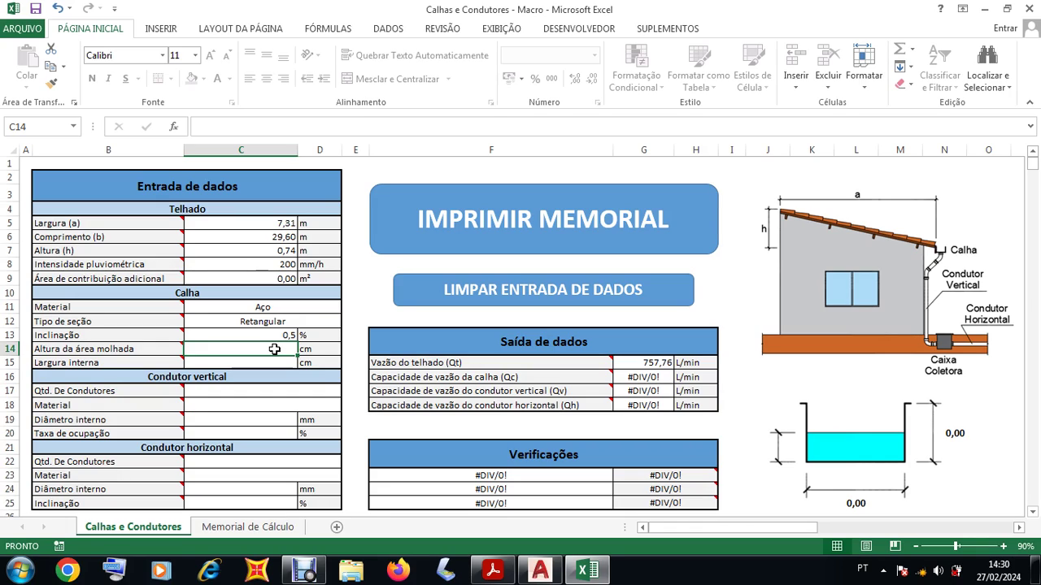
type("7")
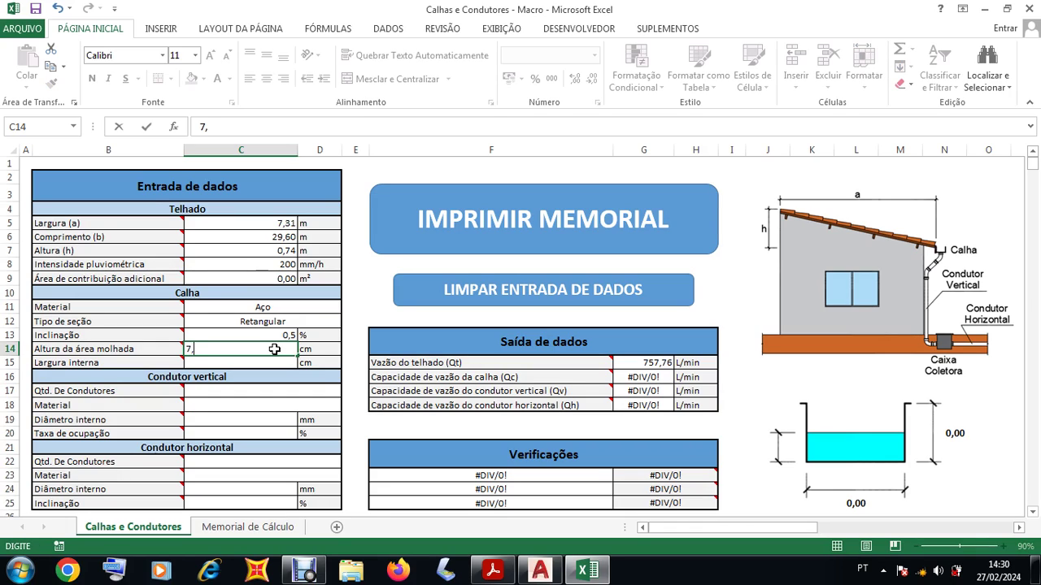
type(",5")
key("Return")
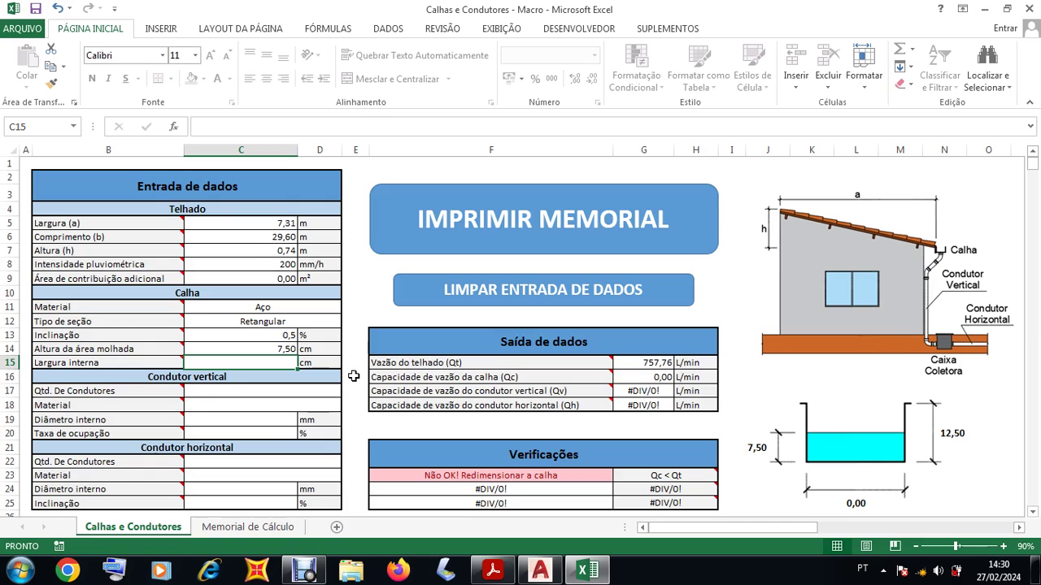
type("20")
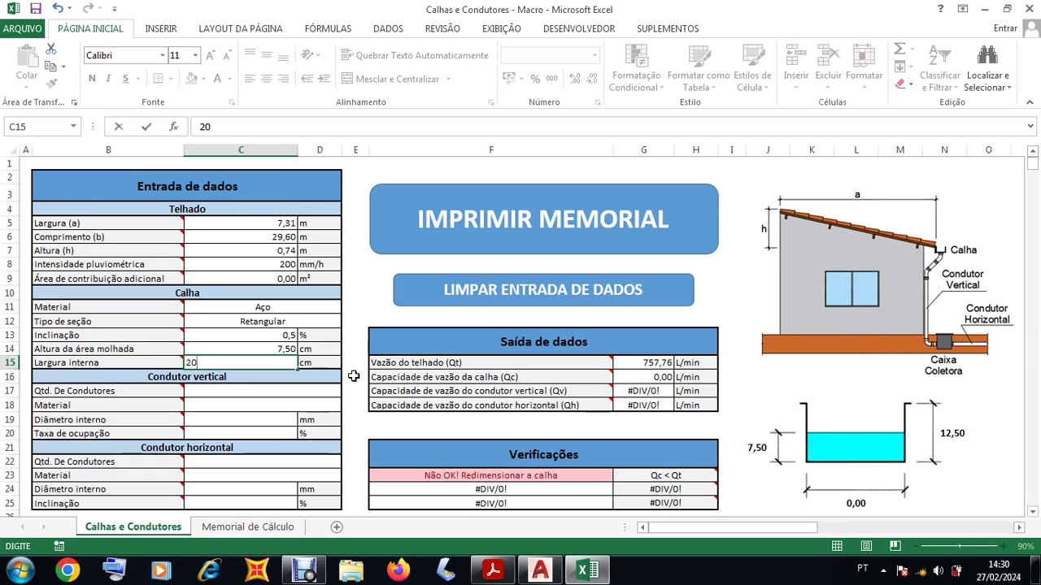
key("Return")
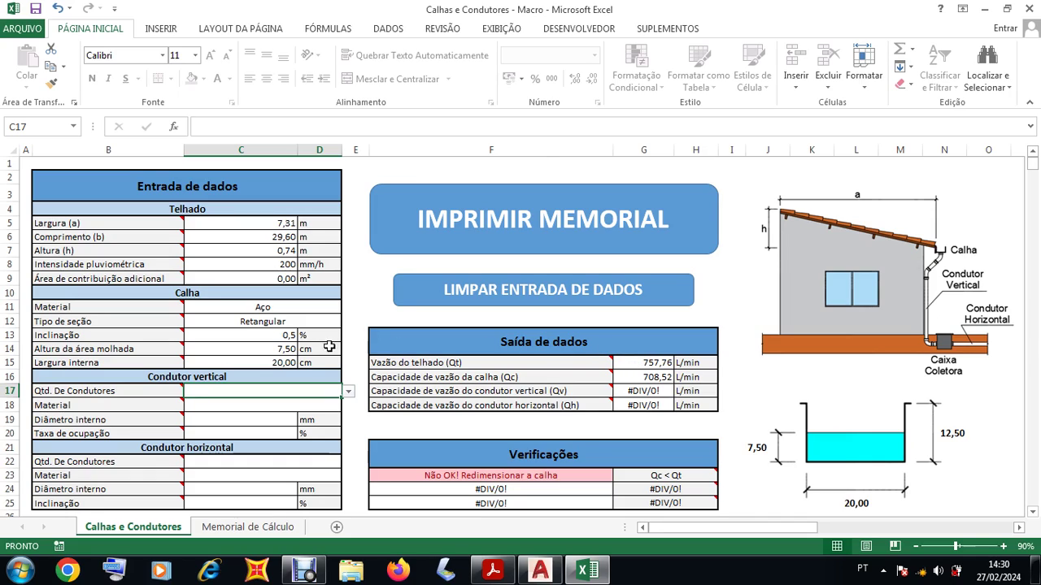
- Set the Calha's Largura interna to 25 cm
left_click(268, 360)
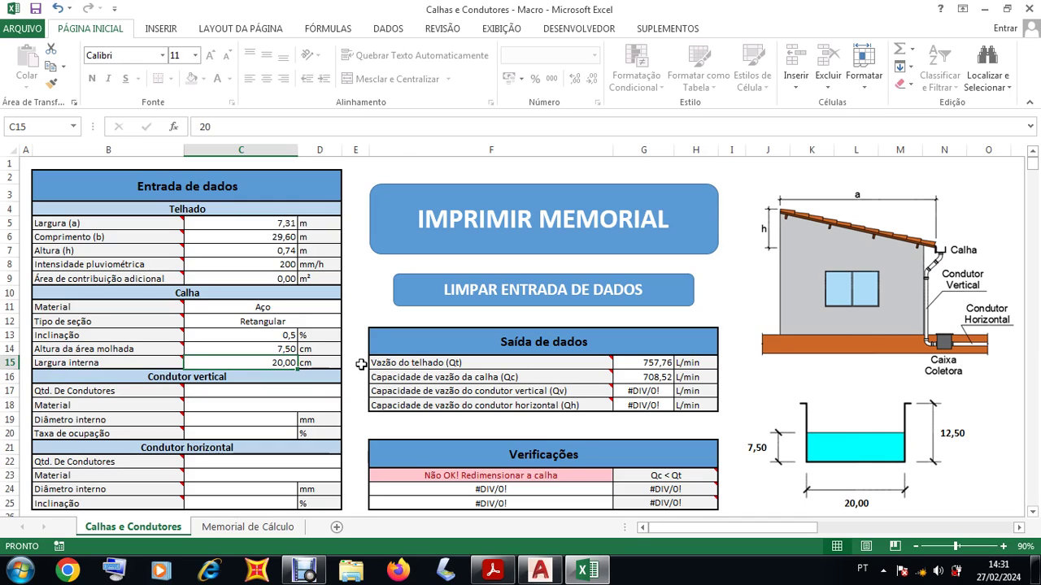
type("25")
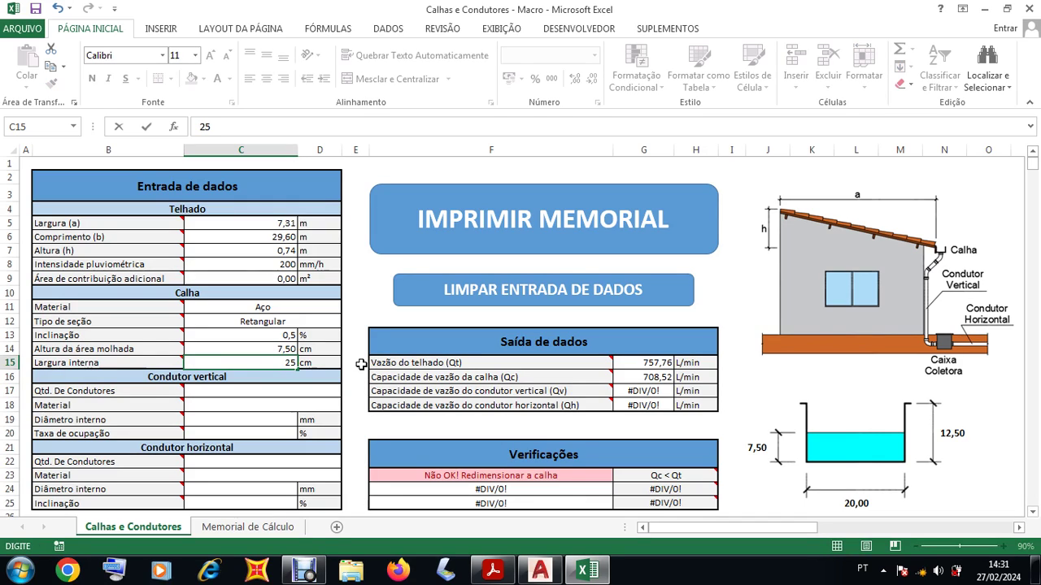
key("Return")
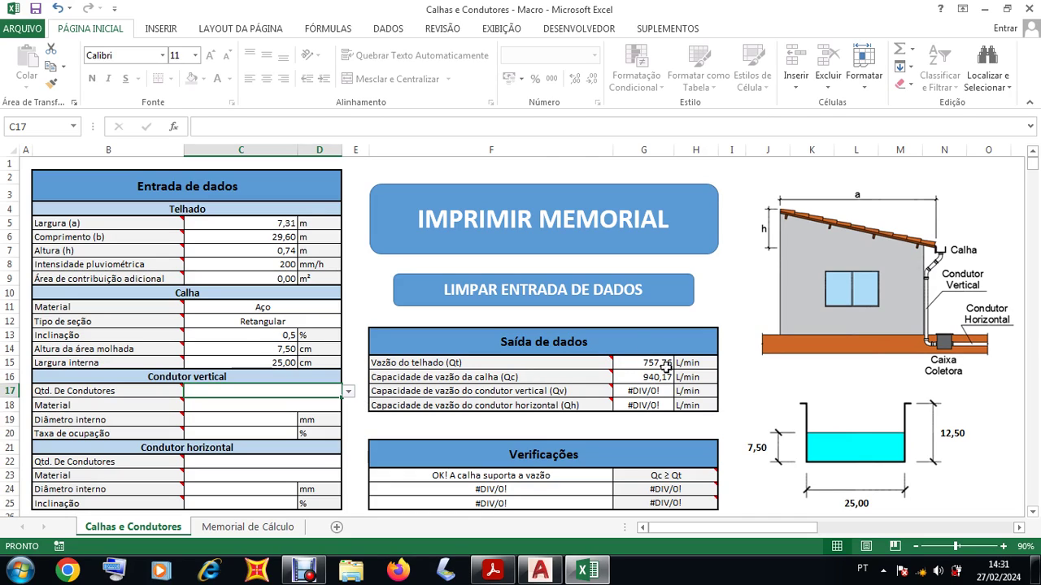
- Set the Condutor vertical's Qtd. De Condutores to 1 and its Material to Plástico
left_click(348, 392)
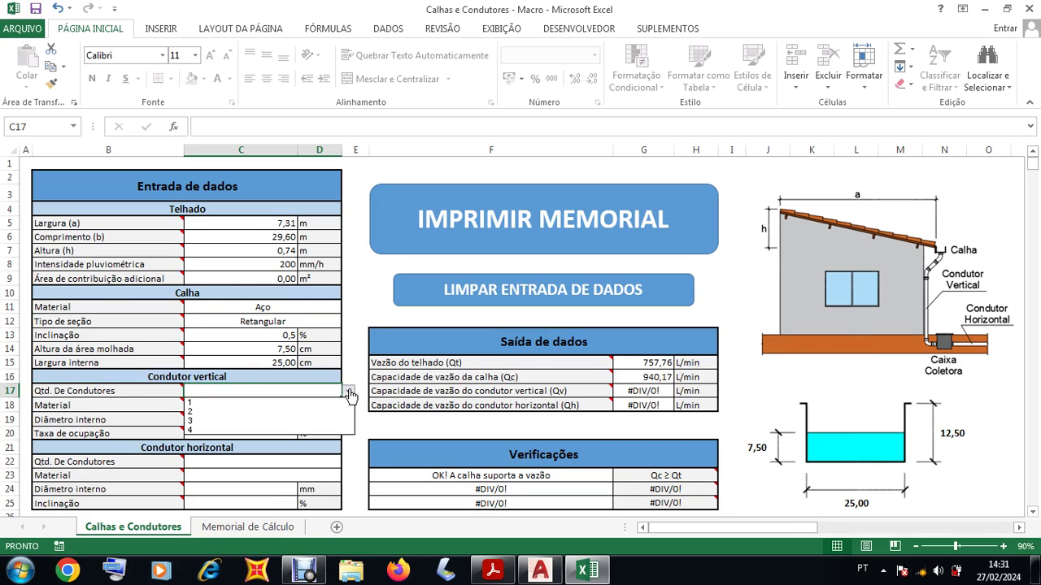
left_click(226, 405)
left_click(227, 405)
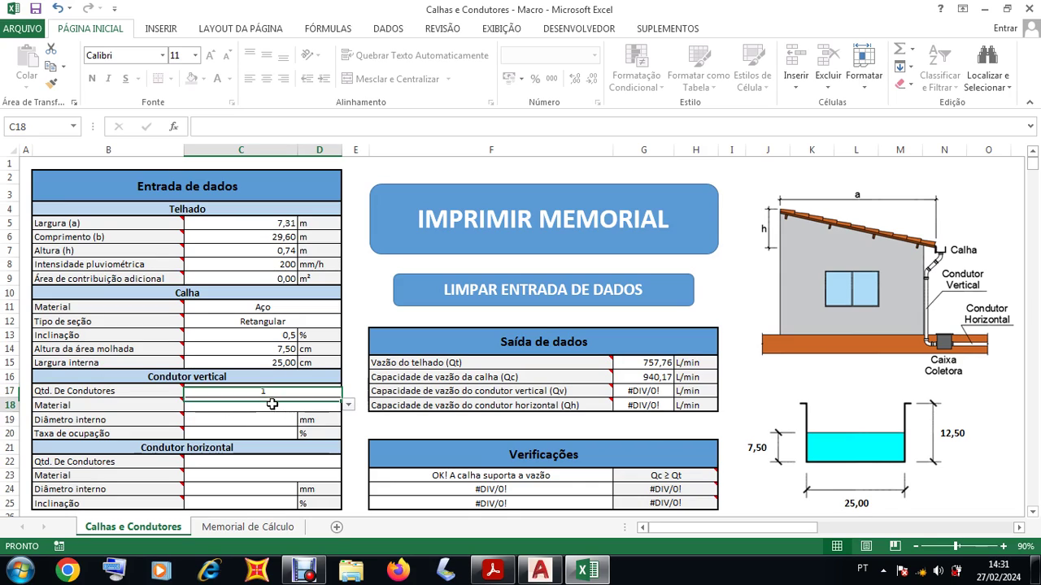
left_click(349, 406)
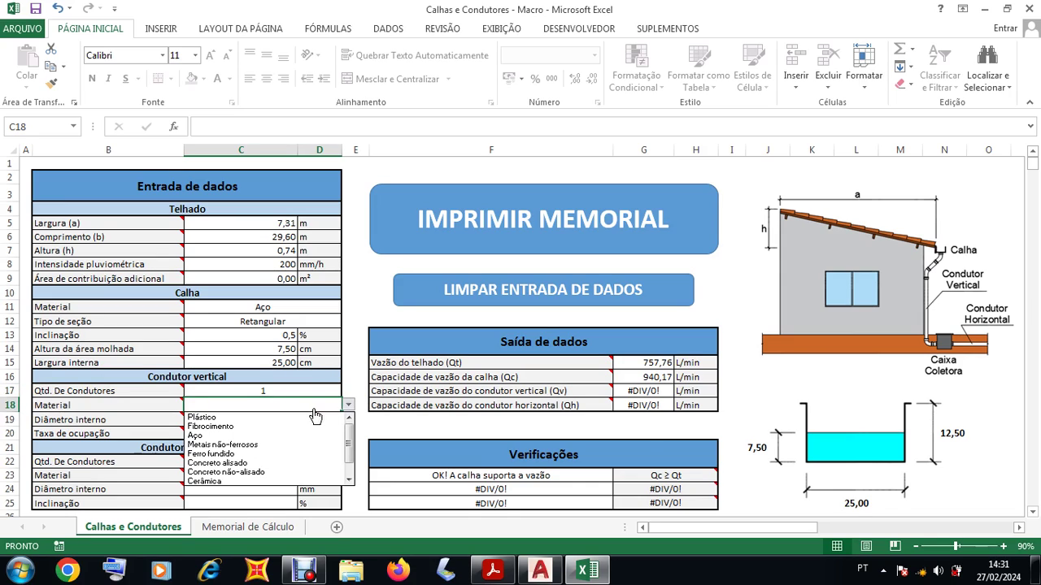
left_click(218, 417)
- Enter 100 mm as the Condutor vertical's Diâmetro interno and 25 % as its Taxa de ocupação
left_click(256, 420)
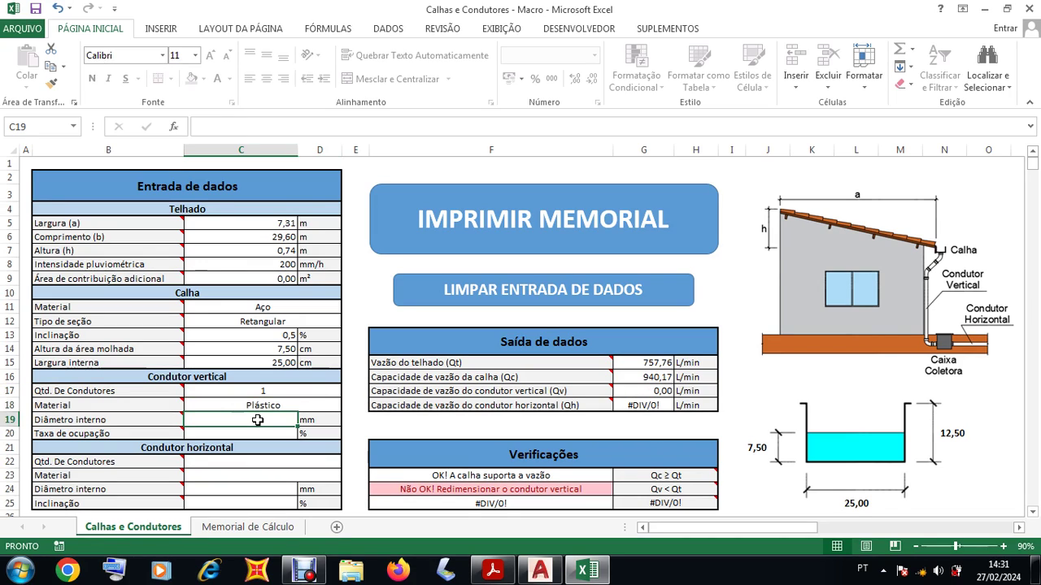
type("100")
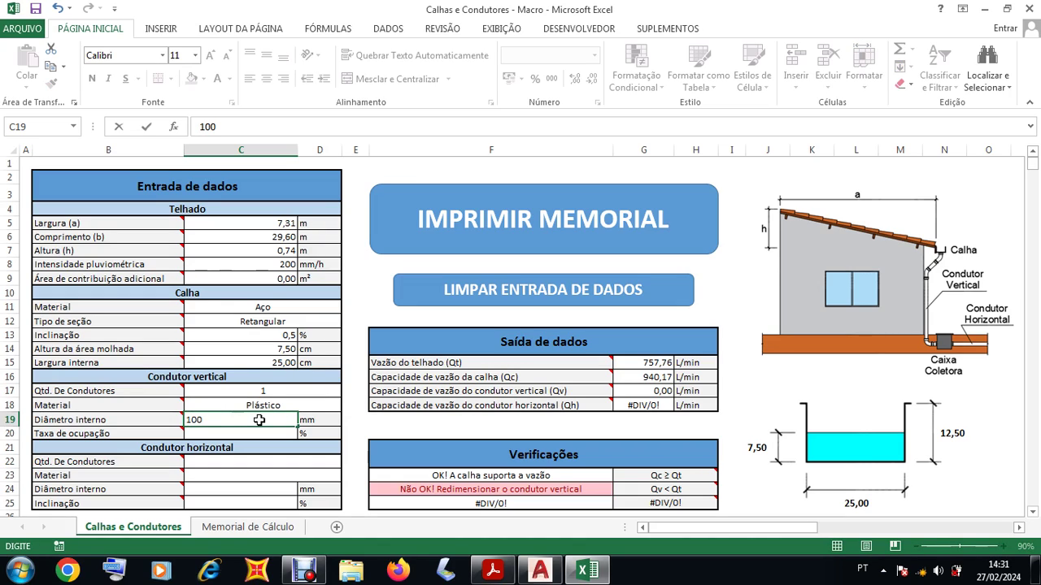
key("Return")
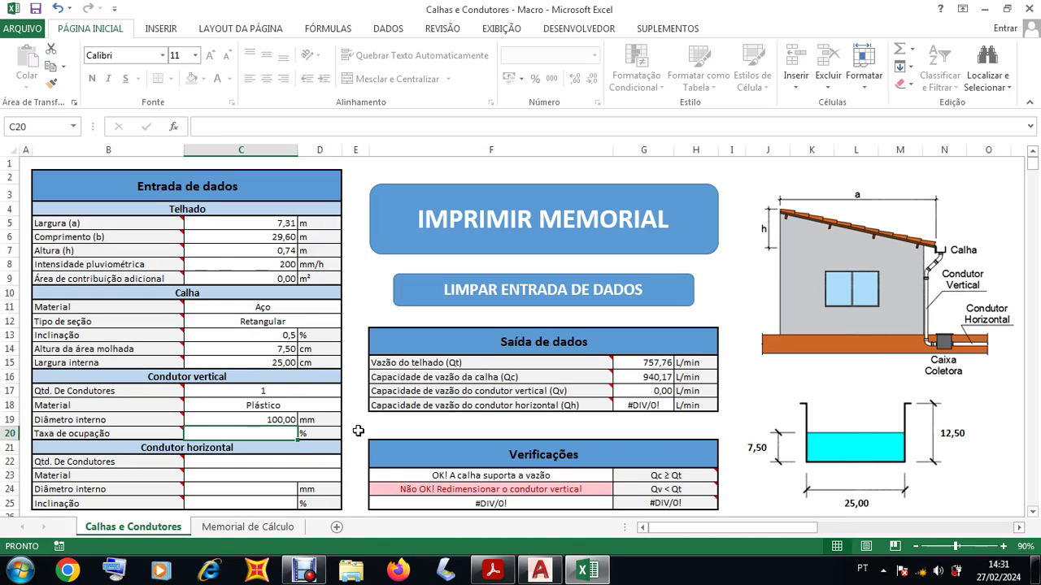
type("25")
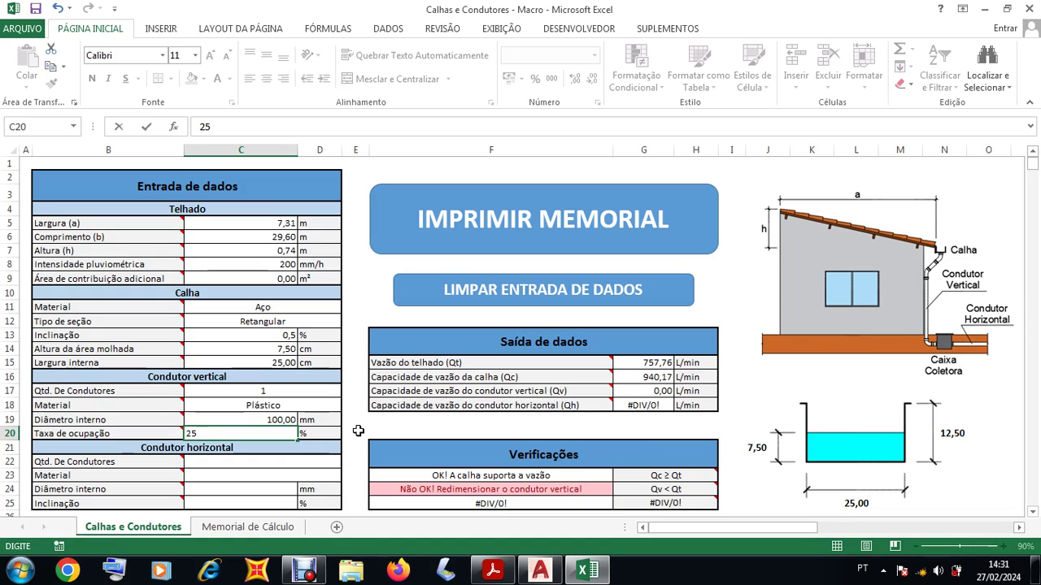
key("Return")
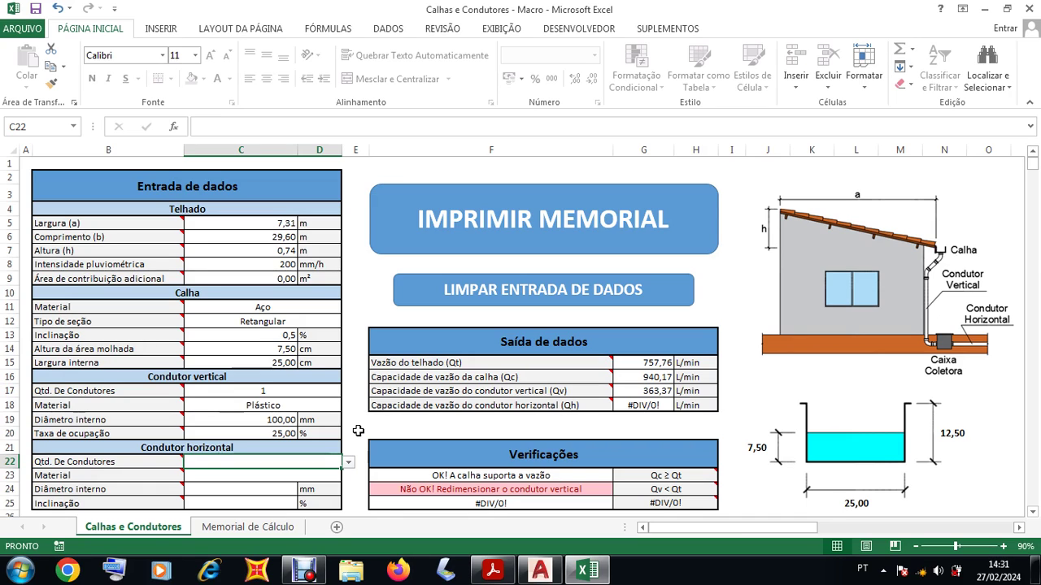
- Read the cell comment explaining the Condutor vertical's Taxa de ocupação
scroll(357, 431, "down", 3)
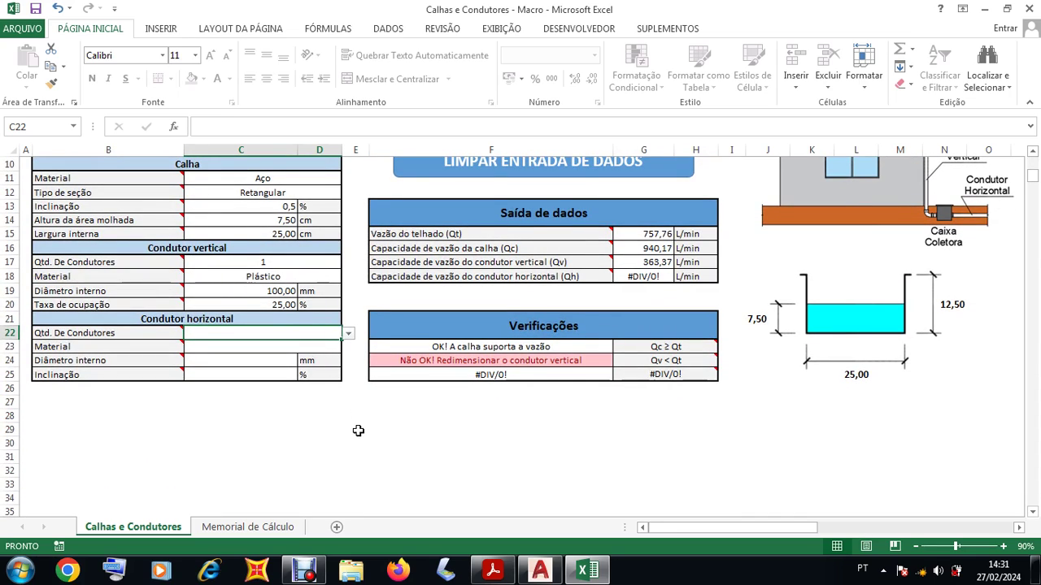
scroll(357, 430, "down", 1)
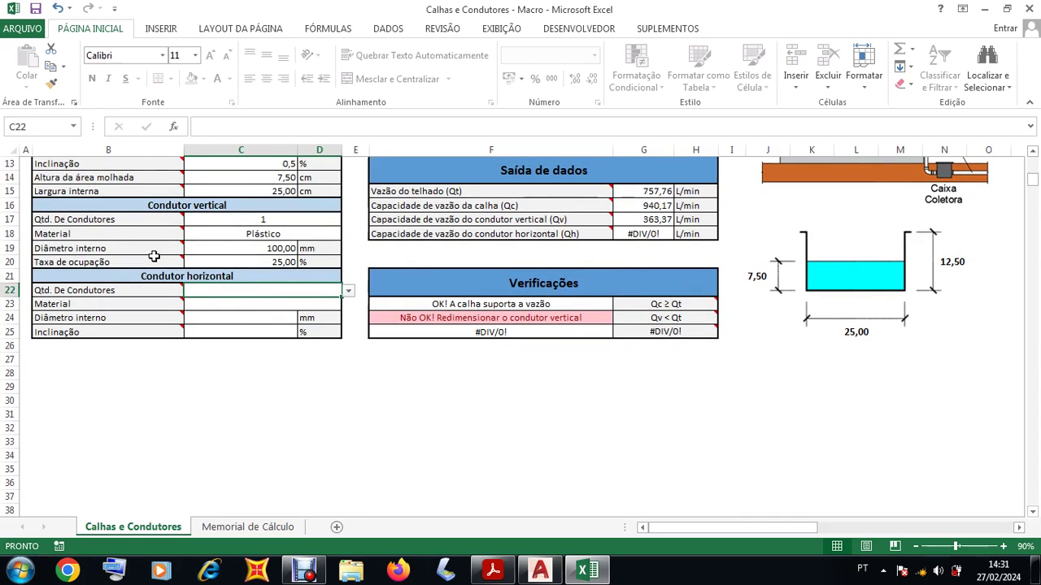
mouse_move(149, 260)
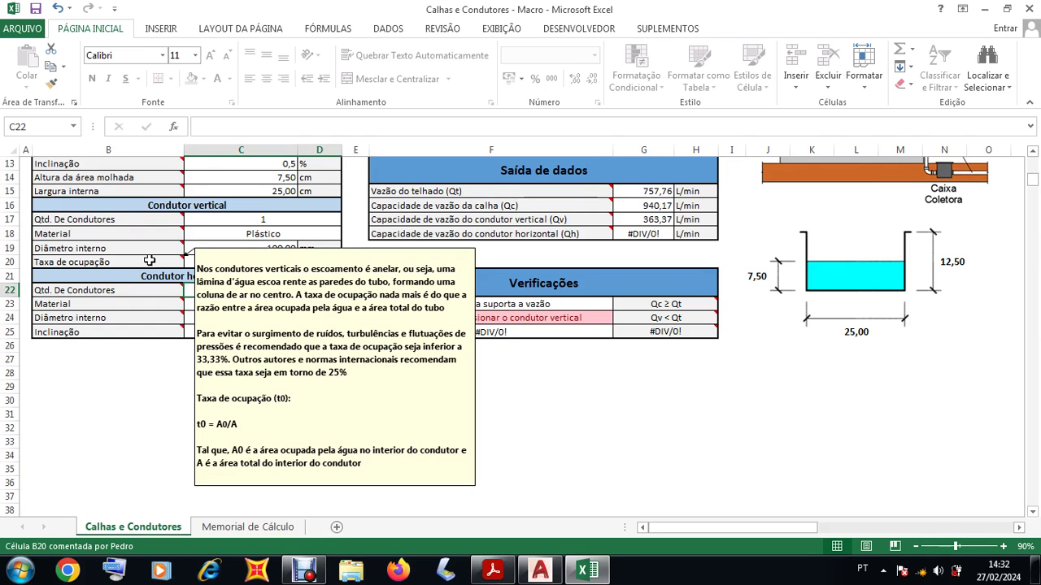
scroll(151, 261, "up", 2)
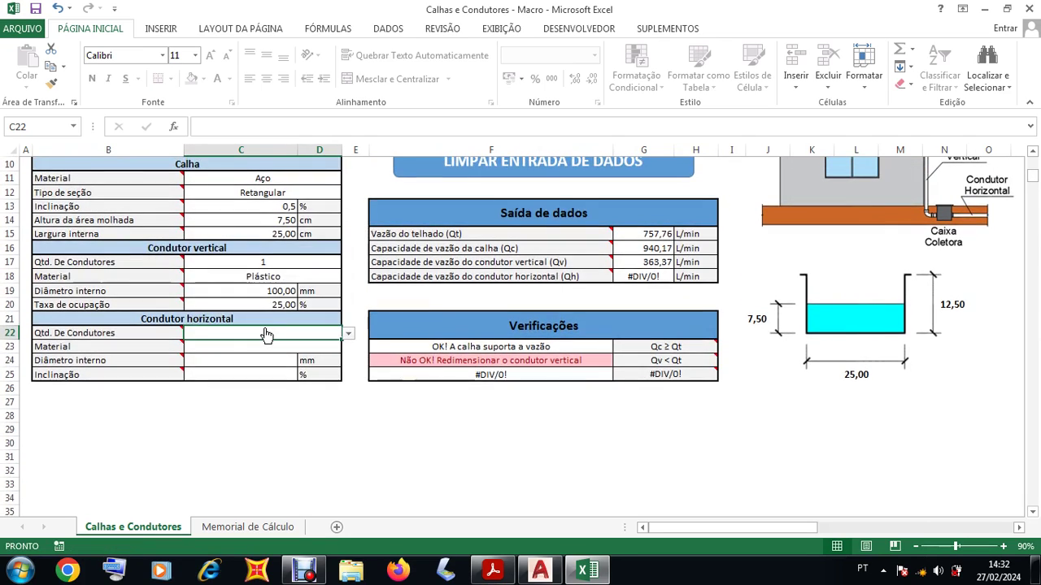
left_click(257, 348)
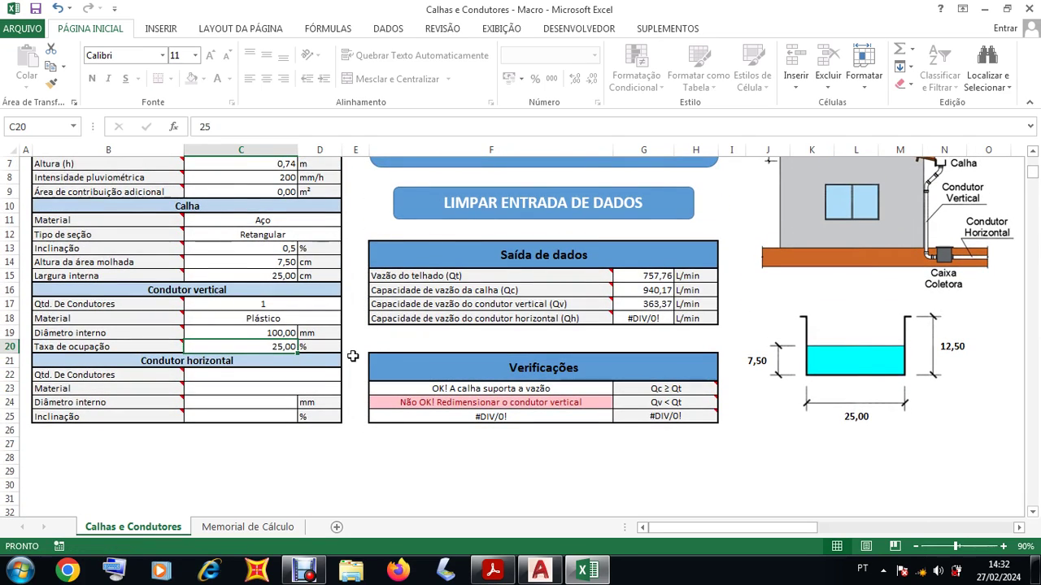
scroll(352, 355, "up", 2)
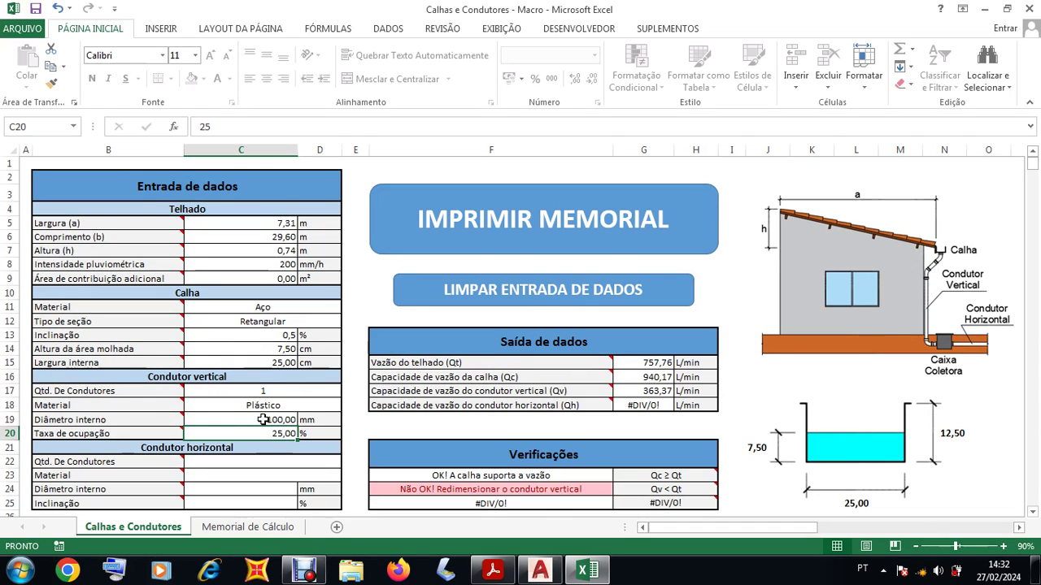
- Set the Condutor vertical's Qtd. De Condutores to 3
mouse_move(450, 394)
left_click(298, 392)
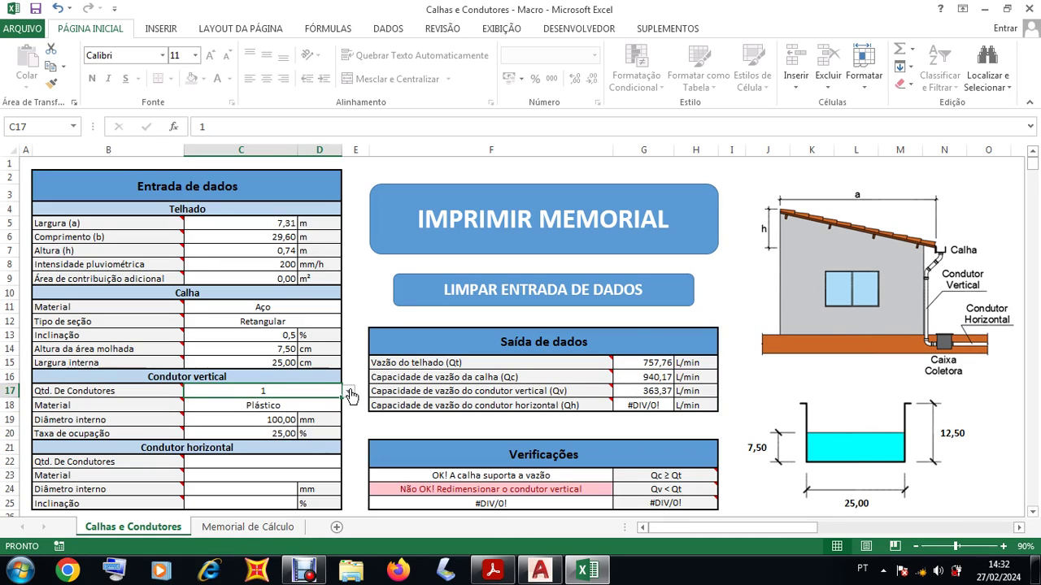
left_click(349, 395)
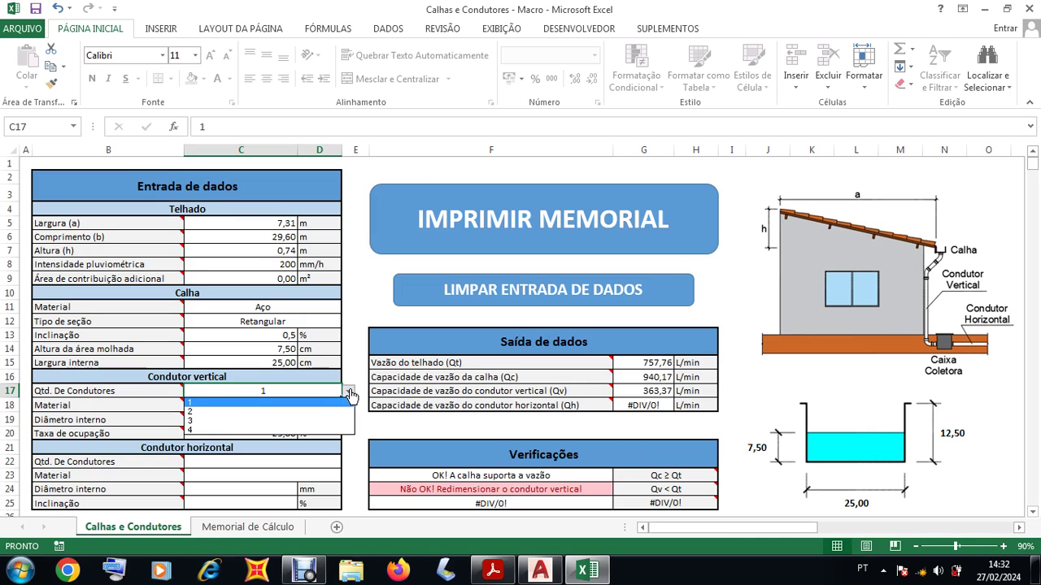
left_click(308, 420)
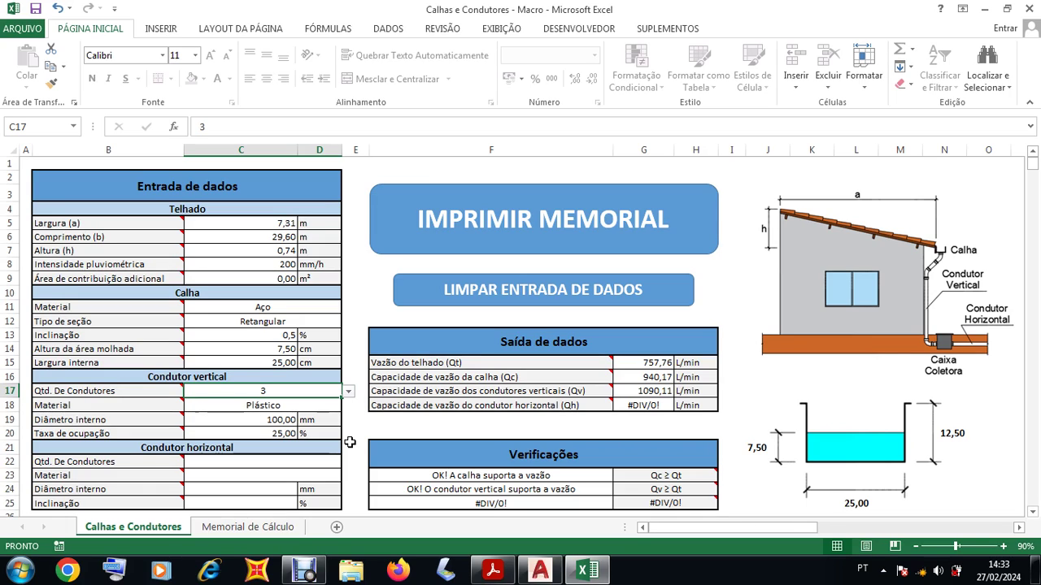
- Switch to AutoCAD and examine the downpipe circles beside the hatched pillars along the left wall of the shed's floor plan
left_click(540, 571)
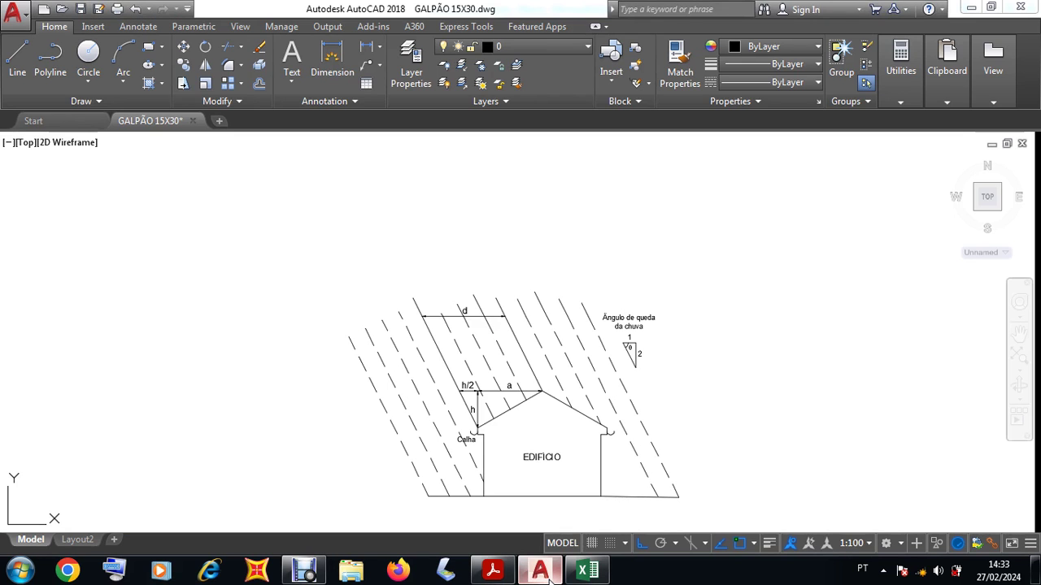
scroll(524, 379, "down", 5)
scroll(527, 396, "down", 4)
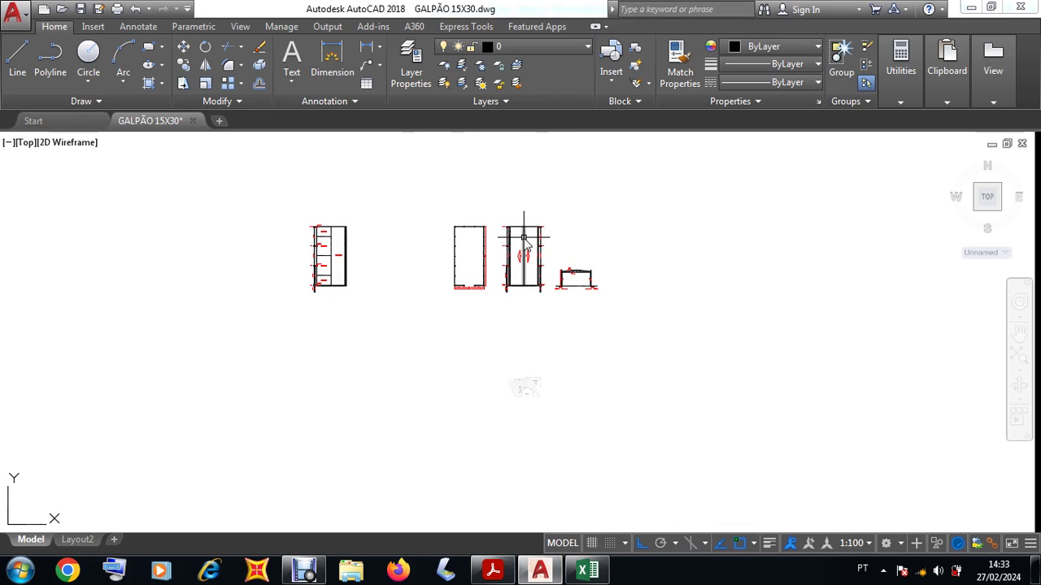
scroll(458, 231, "up", 6)
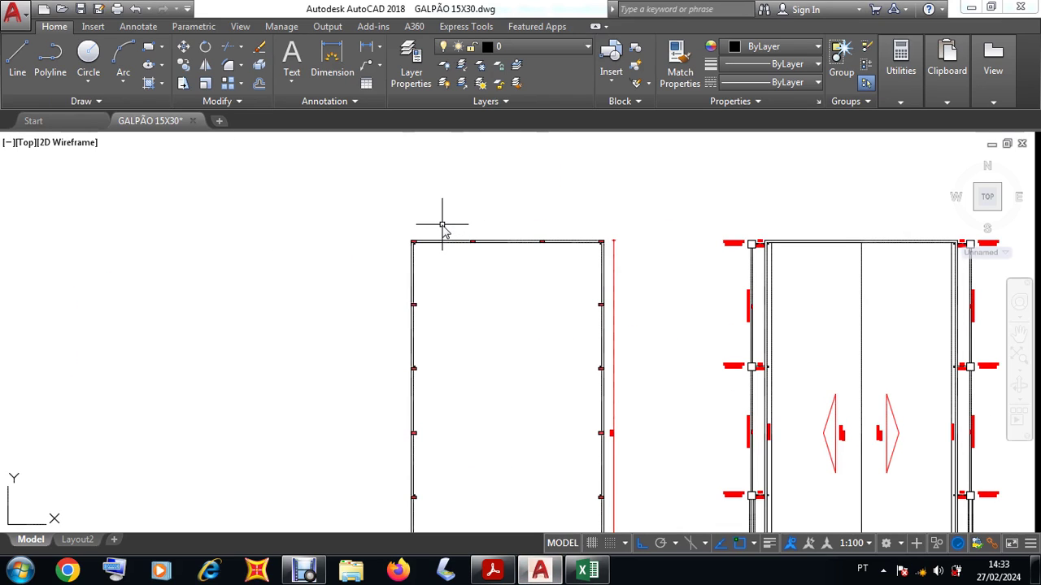
scroll(431, 227, "up", 4)
scroll(328, 365, "up", 4)
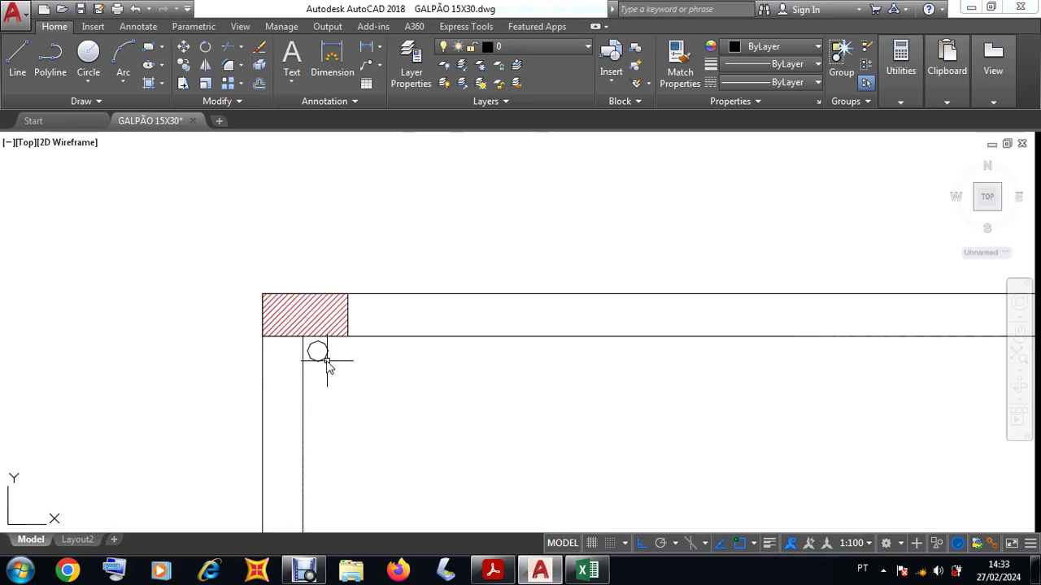
scroll(327, 351, "down", 12)
scroll(329, 486, "up", 5)
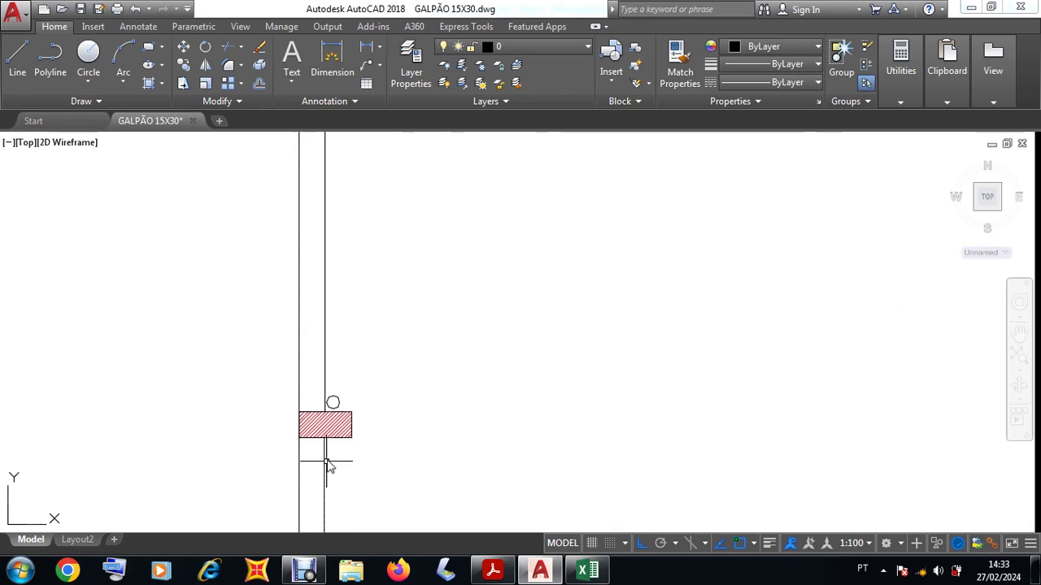
scroll(330, 465, "down", 8)
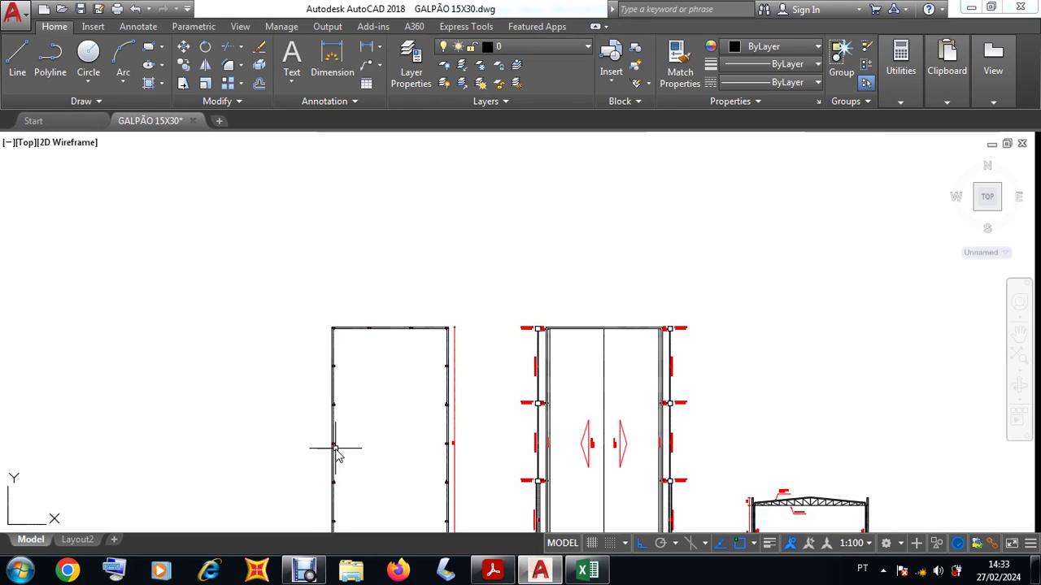
scroll(337, 452, "up", 5)
scroll(339, 459, "down", 8)
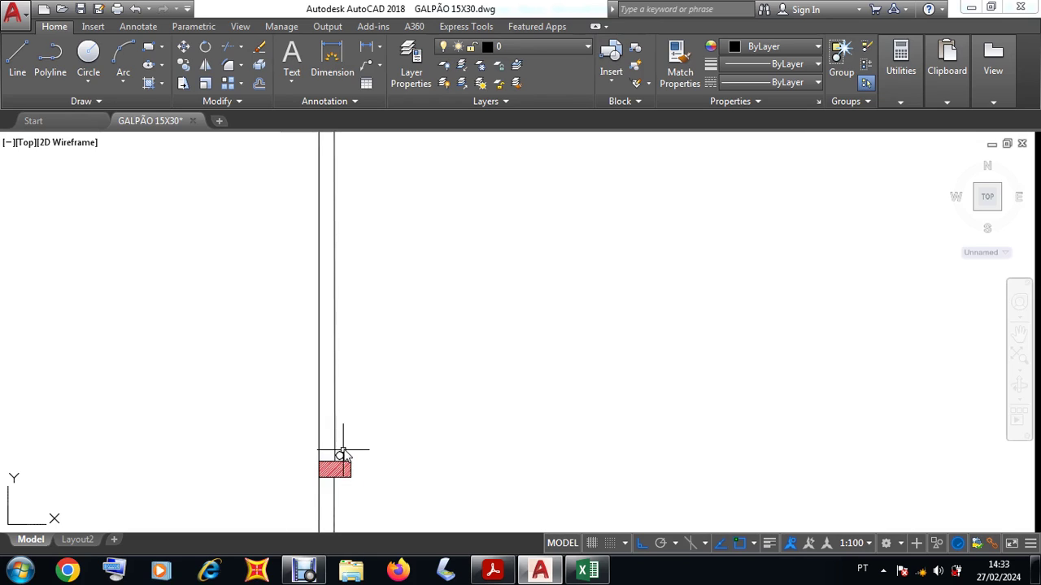
- Examine the downpipe circle beside the hatched pillar at the lower-left corner of the shed's floor plan
scroll(345, 512, "up", 7)
scroll(351, 500, "down", 3)
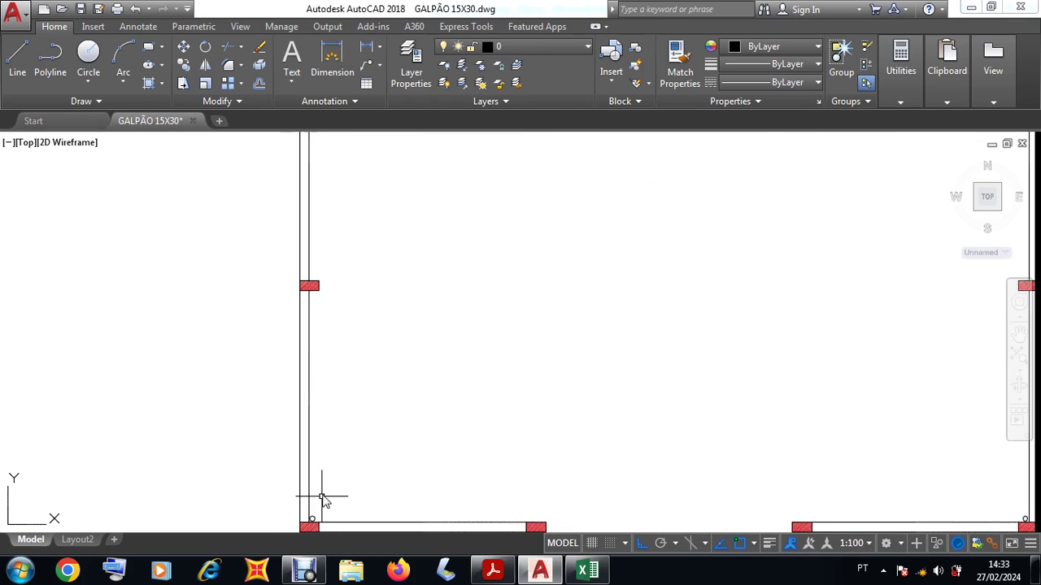
scroll(313, 488, "up", 5)
scroll(317, 478, "down", 6)
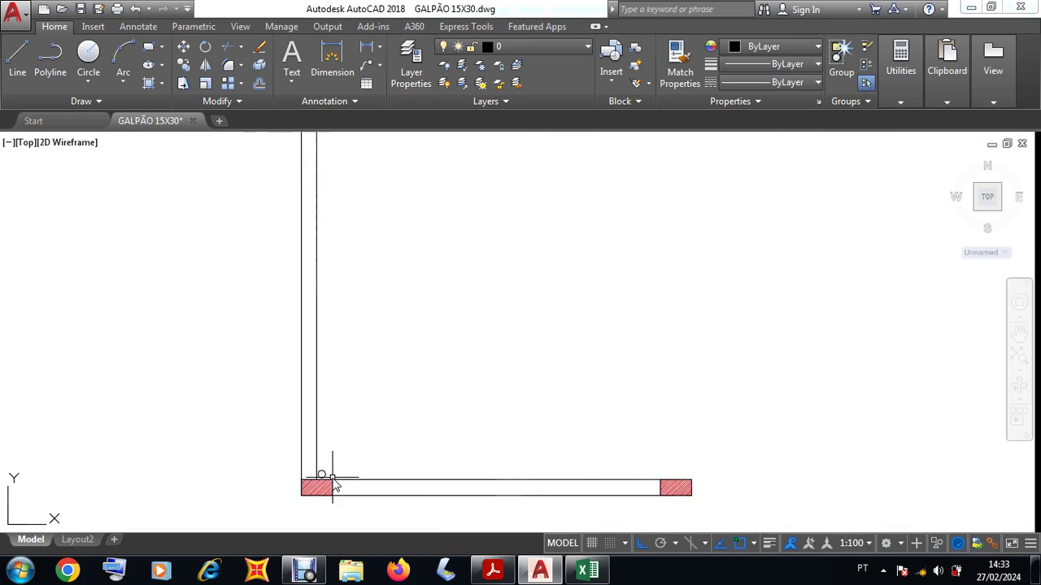
scroll(362, 394, "up", 3)
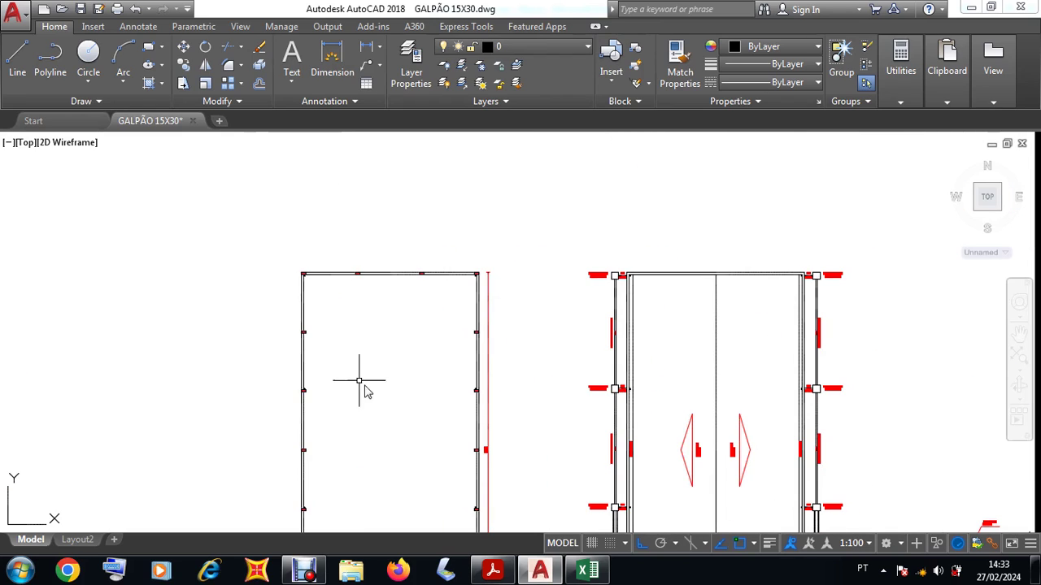
- Switch to the Excel calculation sheet and set the Condutor vertical's Qtd. De Condutores to 4
left_click(587, 570)
left_click(347, 392)
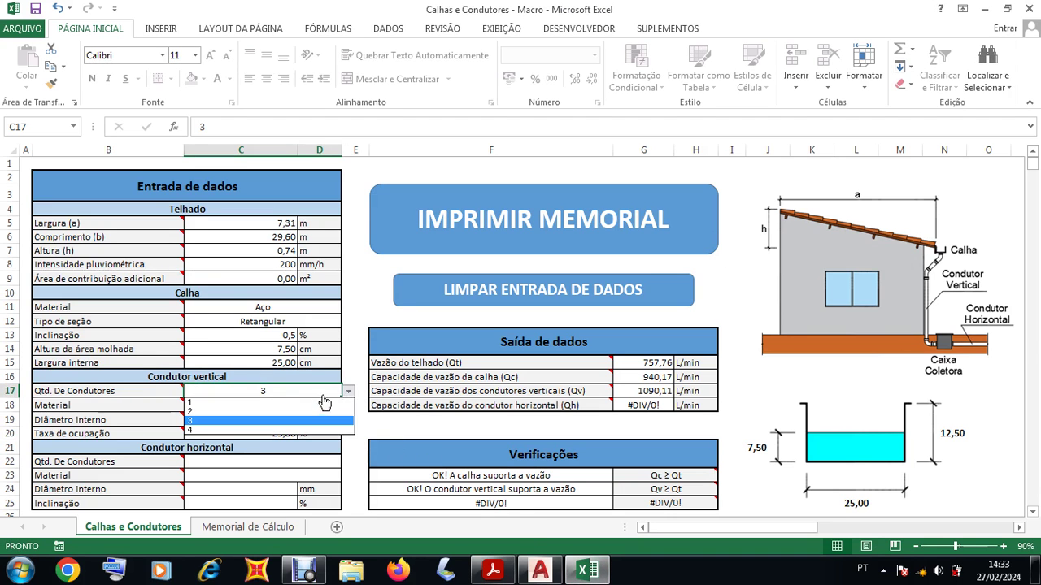
left_click(248, 429)
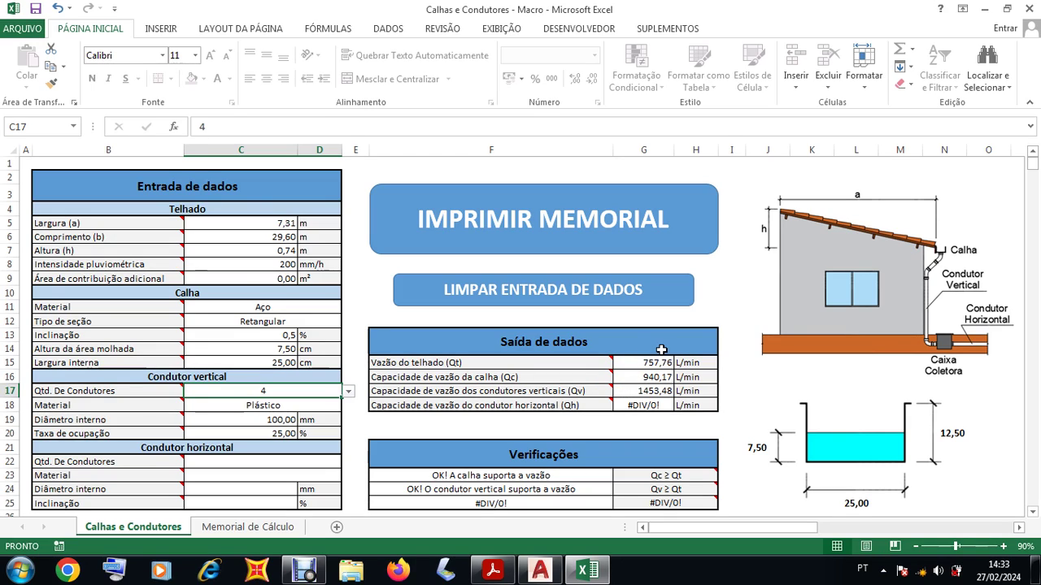
- Switch to AutoCAD and examine the upper two downpipes and their flow callouts in the plan divided into contribution areas
mouse_move(537, 577)
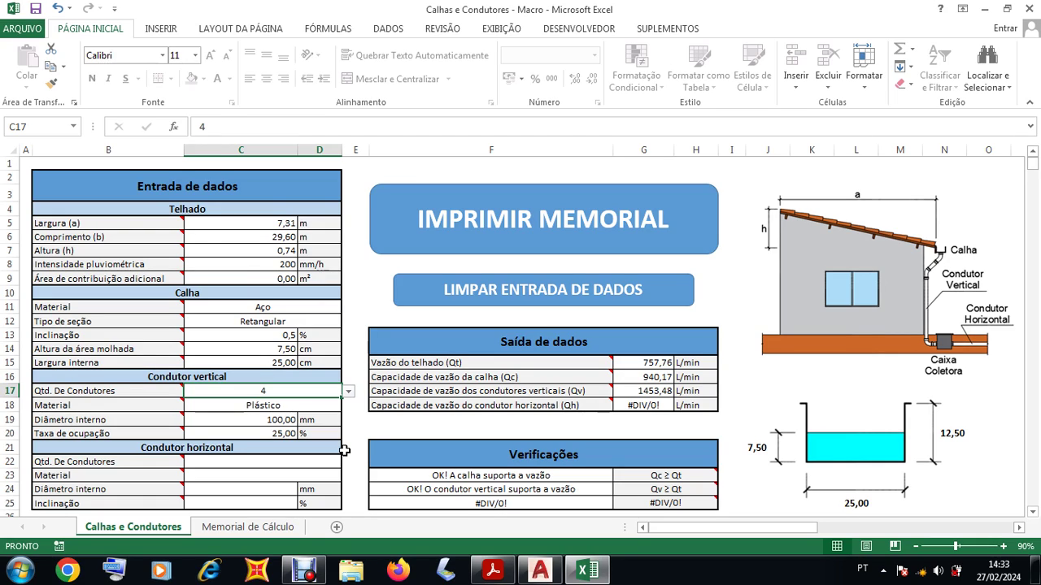
left_click(534, 576)
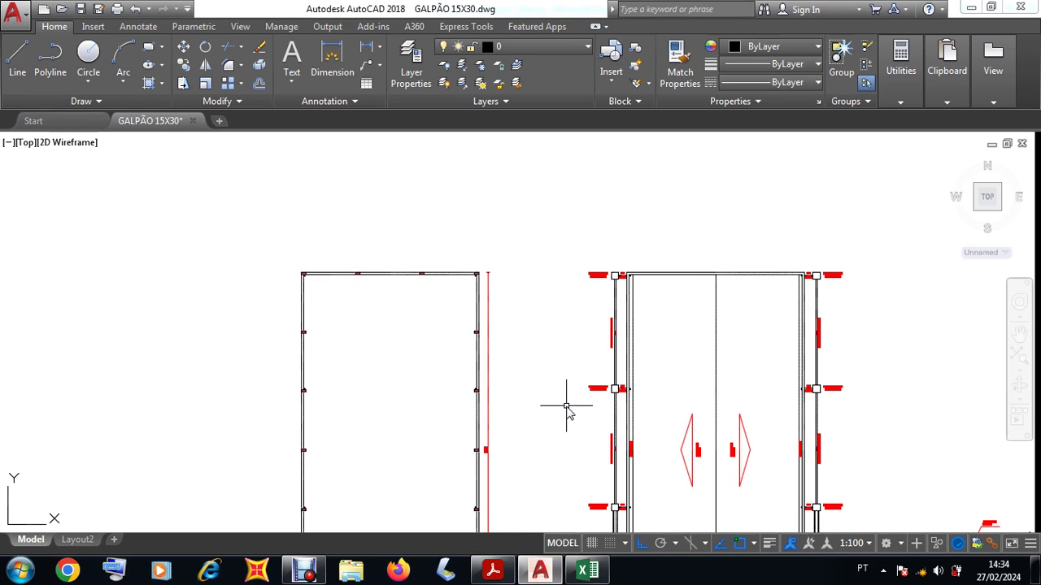
scroll(545, 366, "down", 5)
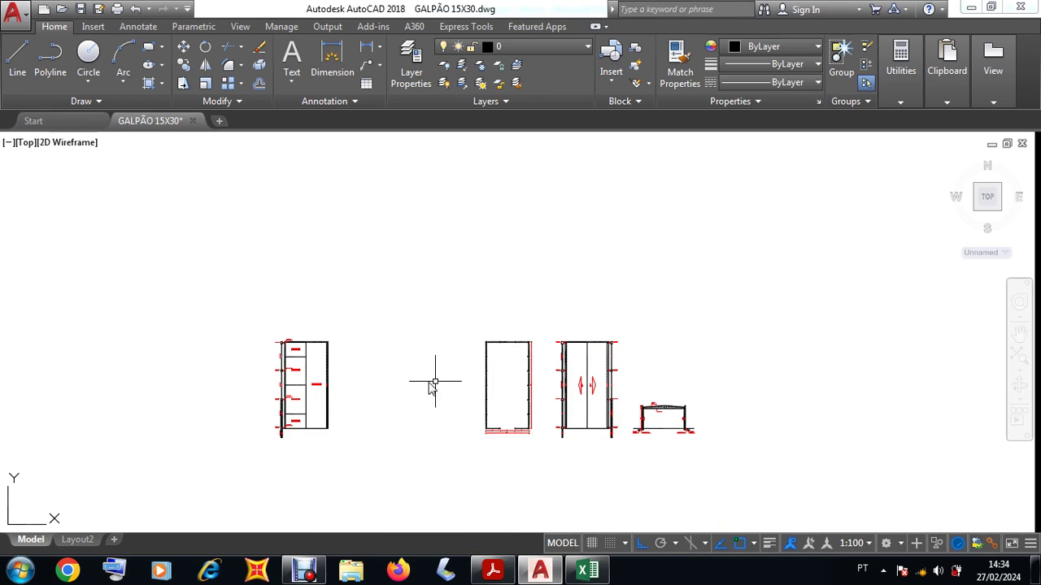
scroll(285, 347, "up", 6)
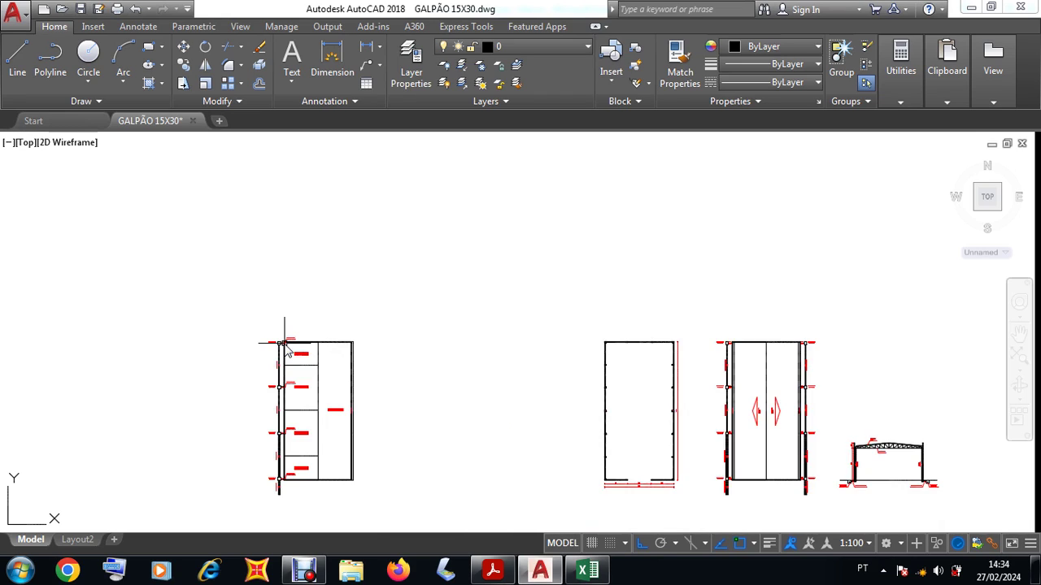
scroll(285, 348, "up", 8)
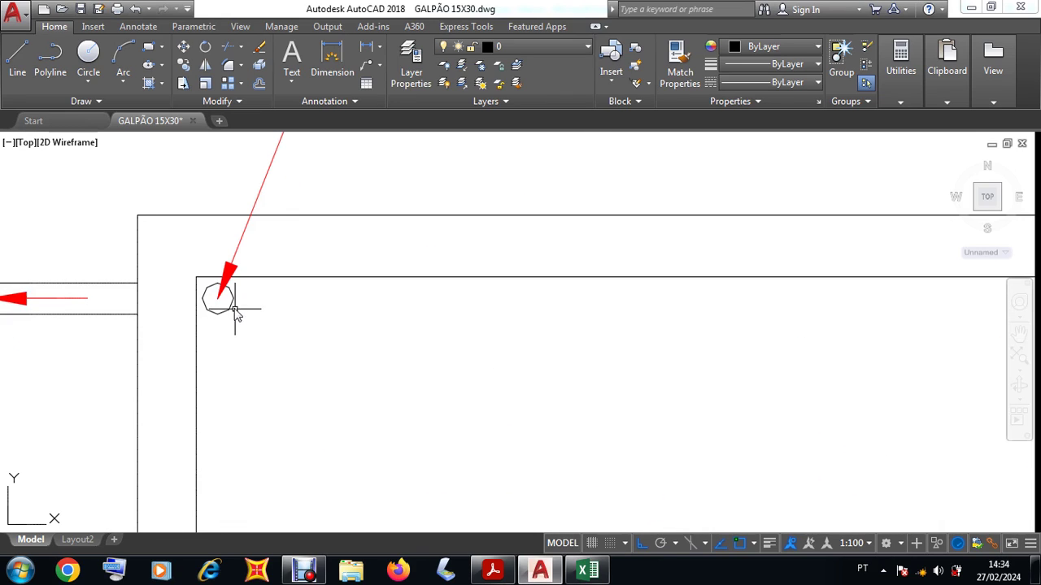
scroll(222, 298, "down", 7)
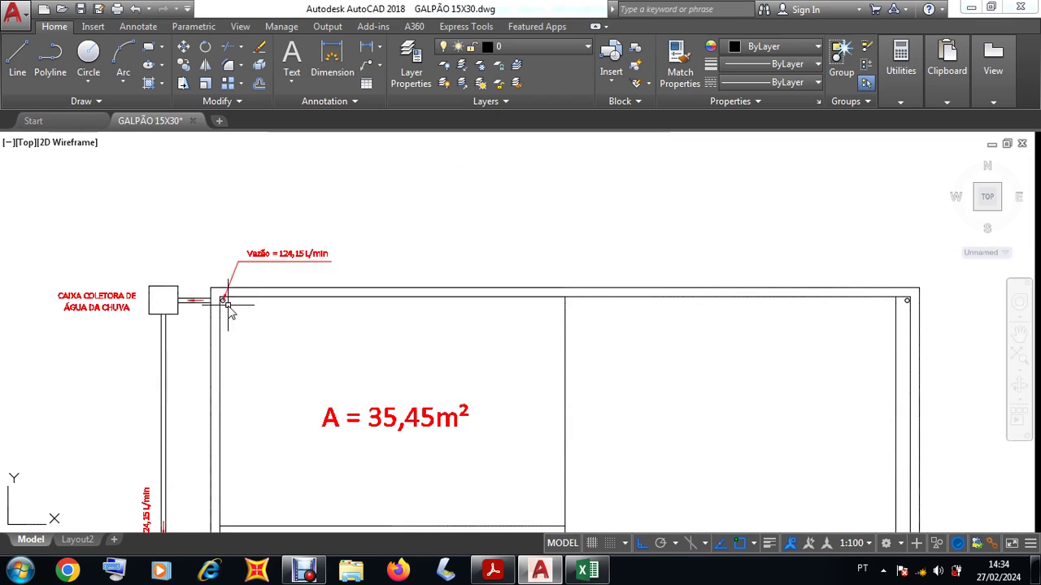
scroll(225, 427, "up", 6)
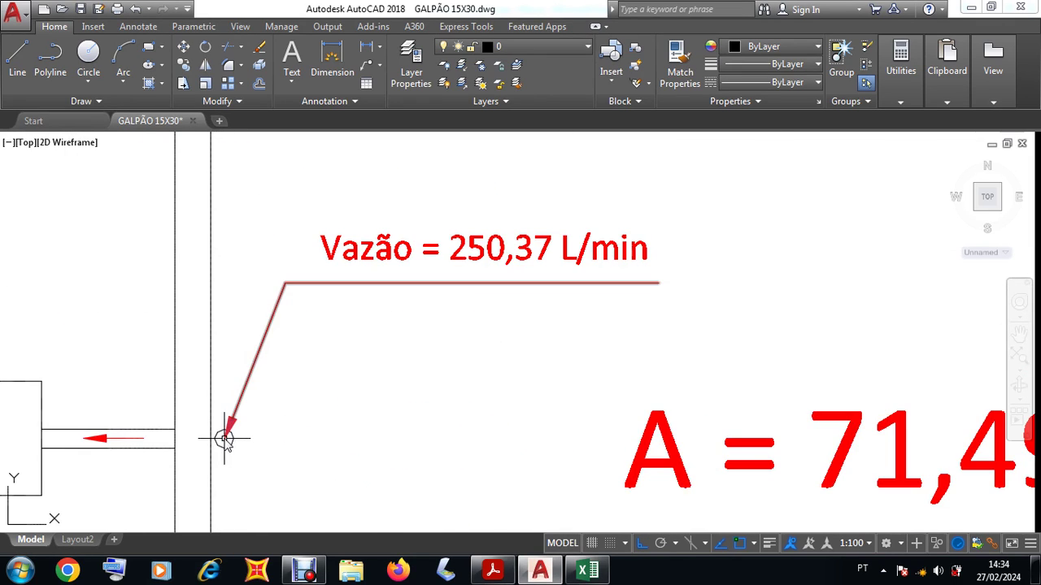
scroll(226, 443, "down", 3)
scroll(230, 406, "down", 2)
scroll(365, 349, "down", 4)
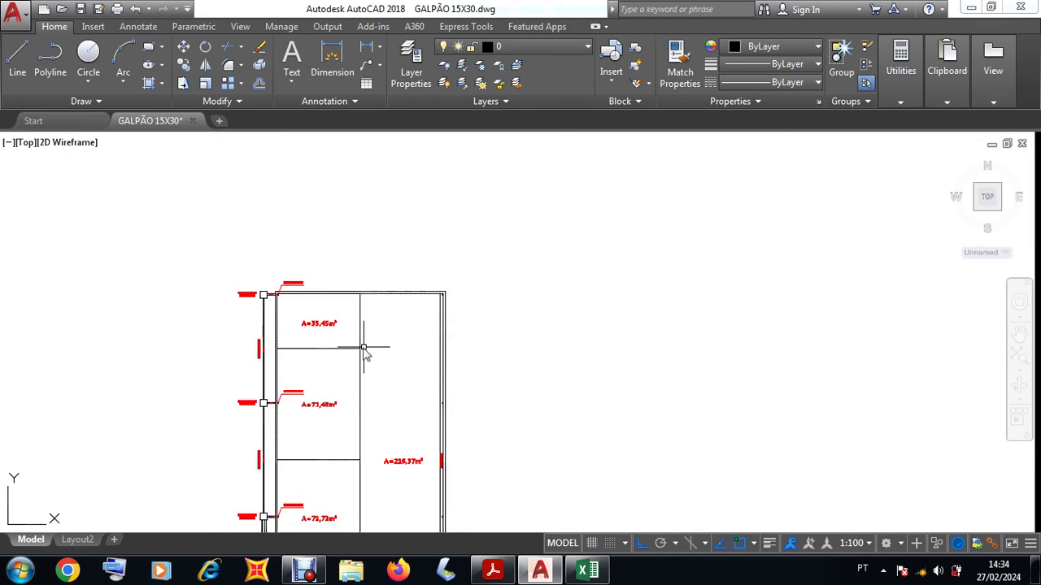
- Inspect the downpipes and collection boxes along the divided roof plan's left edge, from the 71,49 m² area down to the lower corner
scroll(324, 394, "up", 6)
scroll(309, 389, "up", 8)
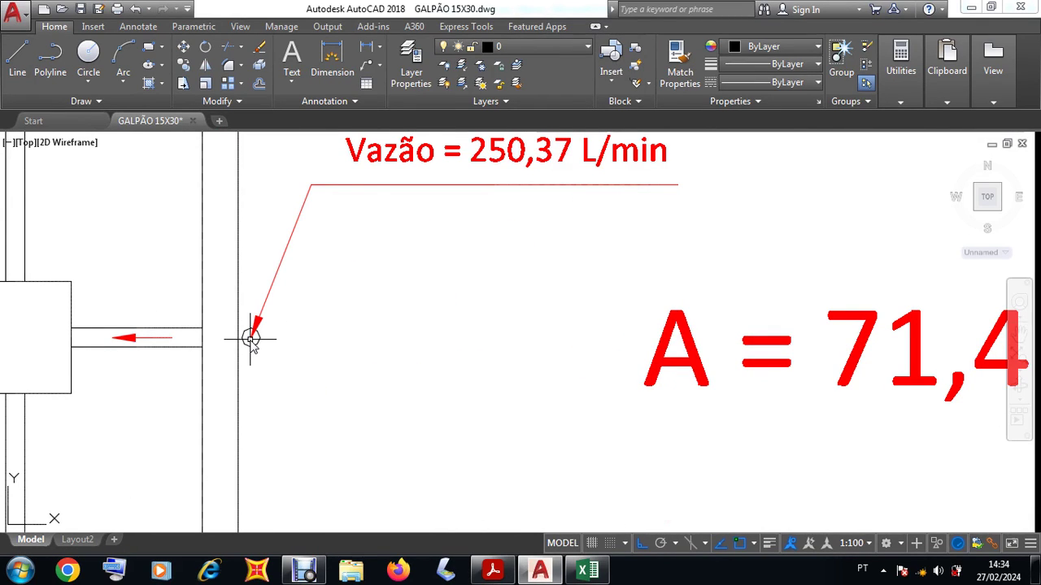
scroll(251, 340, "down", 10)
scroll(255, 505, "up", 8)
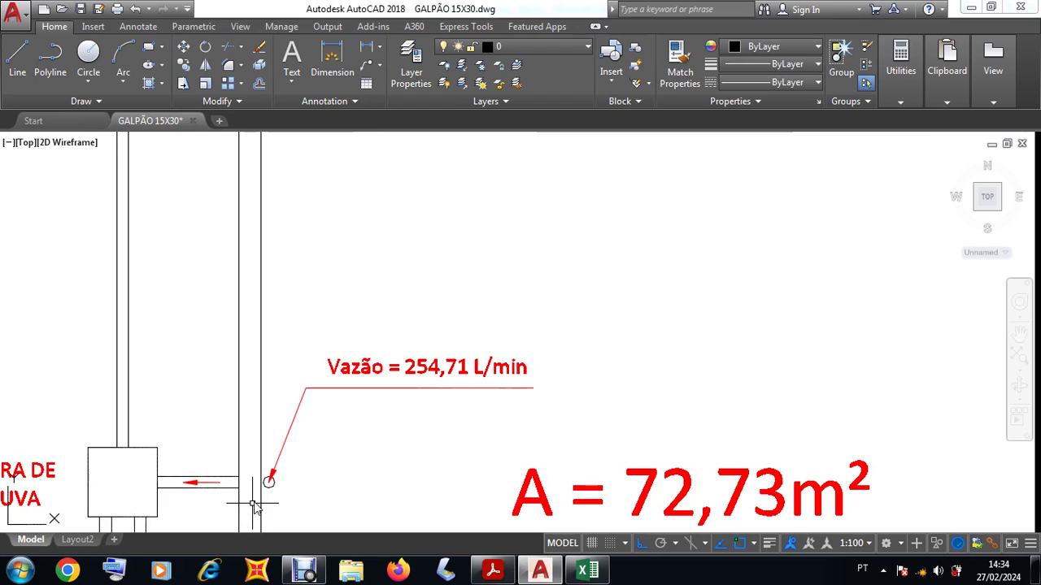
scroll(254, 506, "up", 3)
scroll(271, 488, "down", 8)
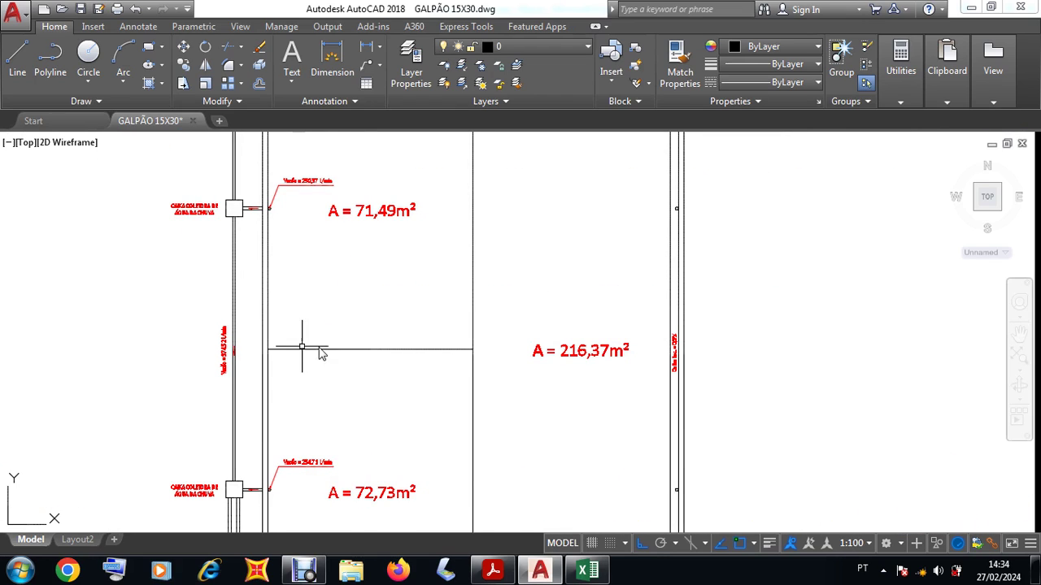
scroll(321, 354, "down", 5)
scroll(436, 377, "up", 9)
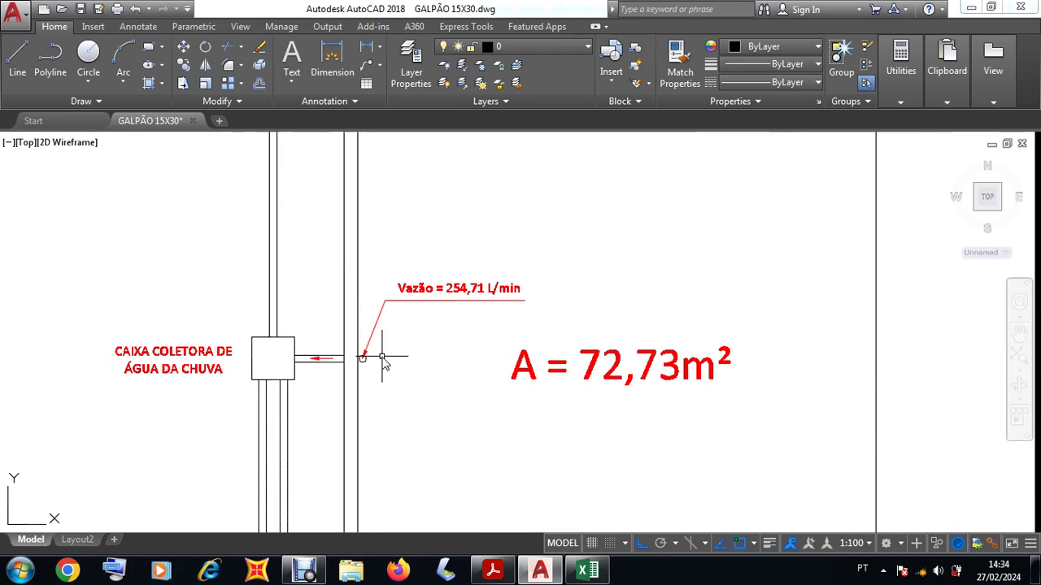
scroll(381, 362, "up", 6)
scroll(338, 370, "down", 6)
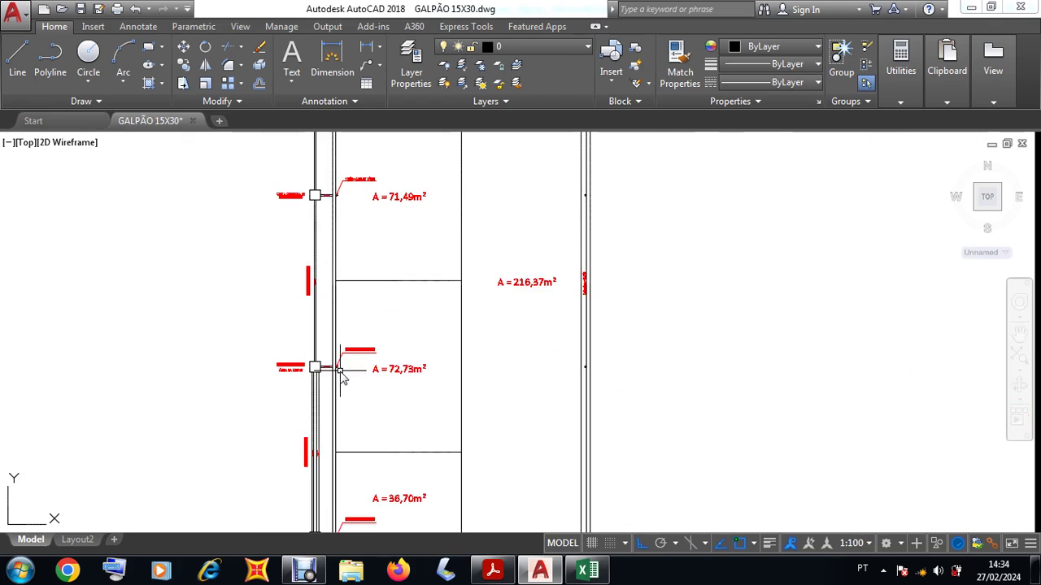
scroll(344, 483, "up", 8)
scroll(344, 504, "down", 6)
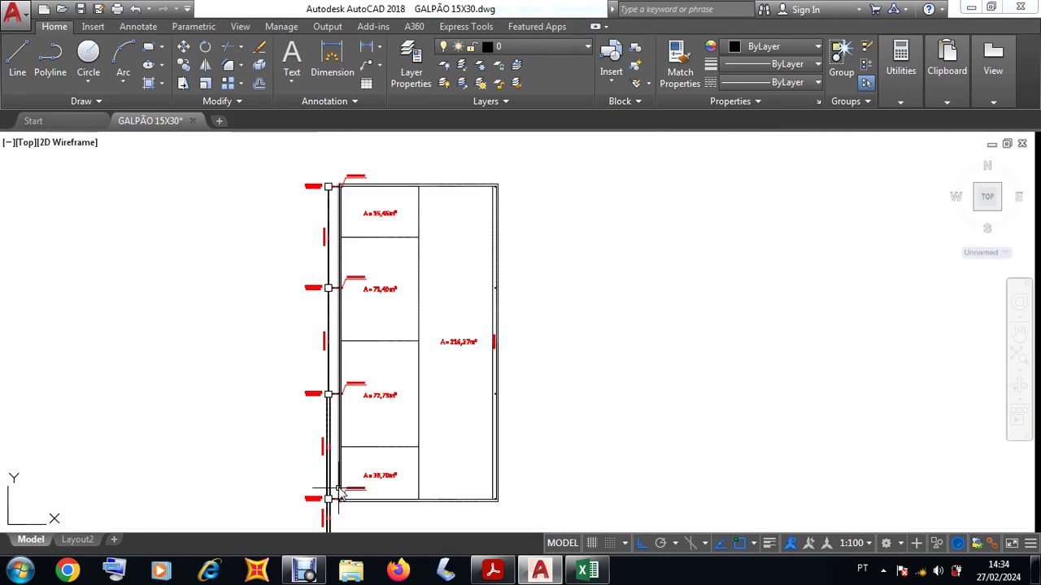
scroll(333, 492, "up", 3)
scroll(464, 439, "down", 2)
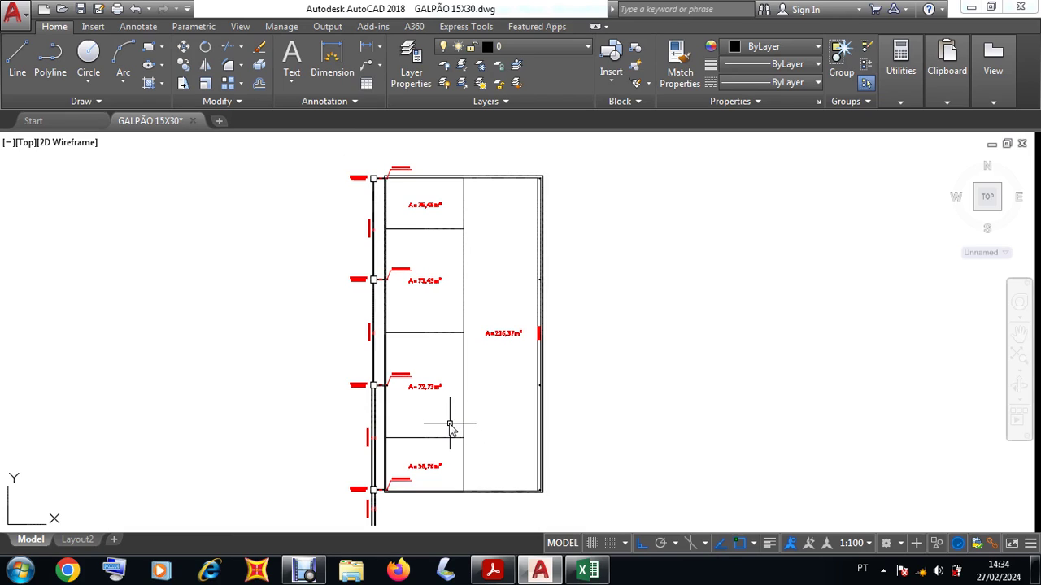
- Examine the 35,45 m² contribution area and the corner downpipe that drains it
scroll(456, 426, "down", 2)
scroll(452, 274, "up", 5)
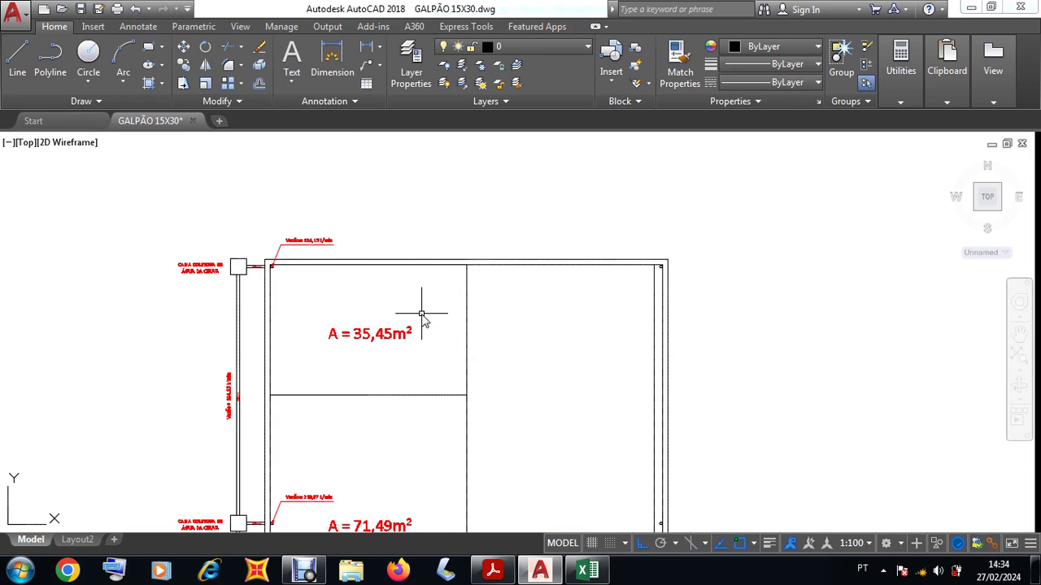
scroll(416, 311, "up", 2)
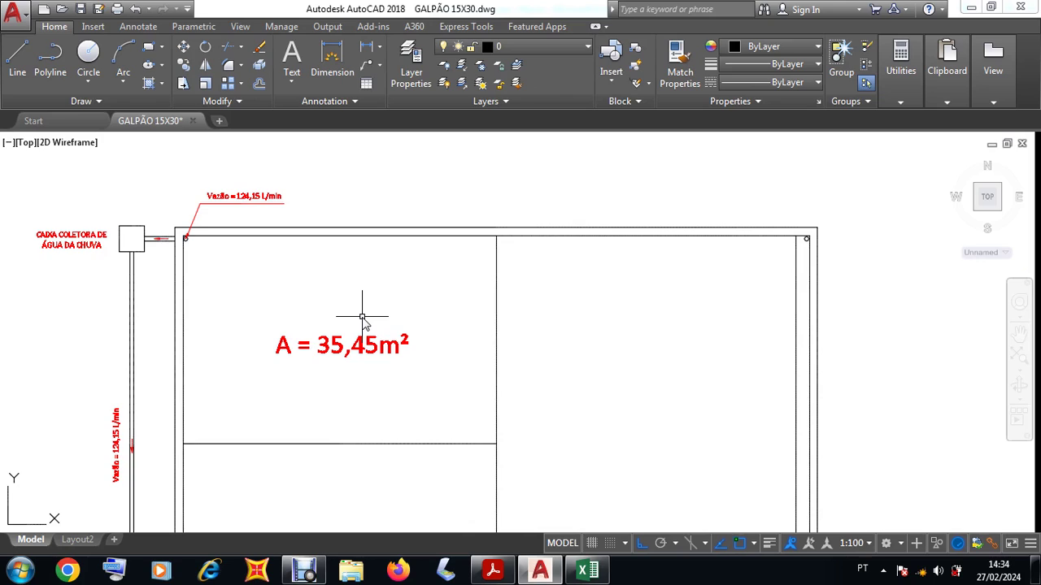
scroll(350, 317, "down", 1)
scroll(232, 236, "up", 6)
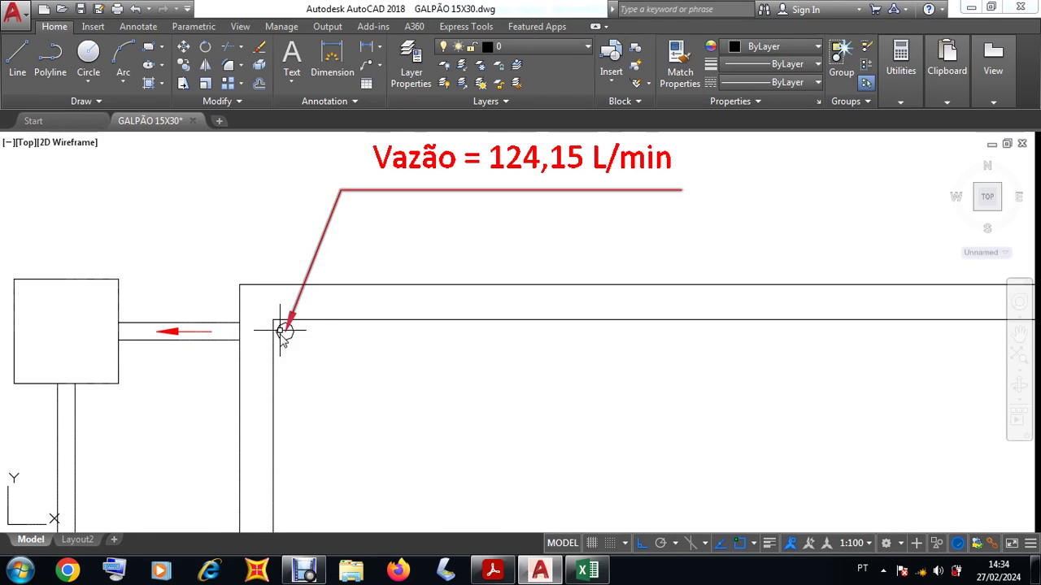
scroll(282, 331, "down", 7)
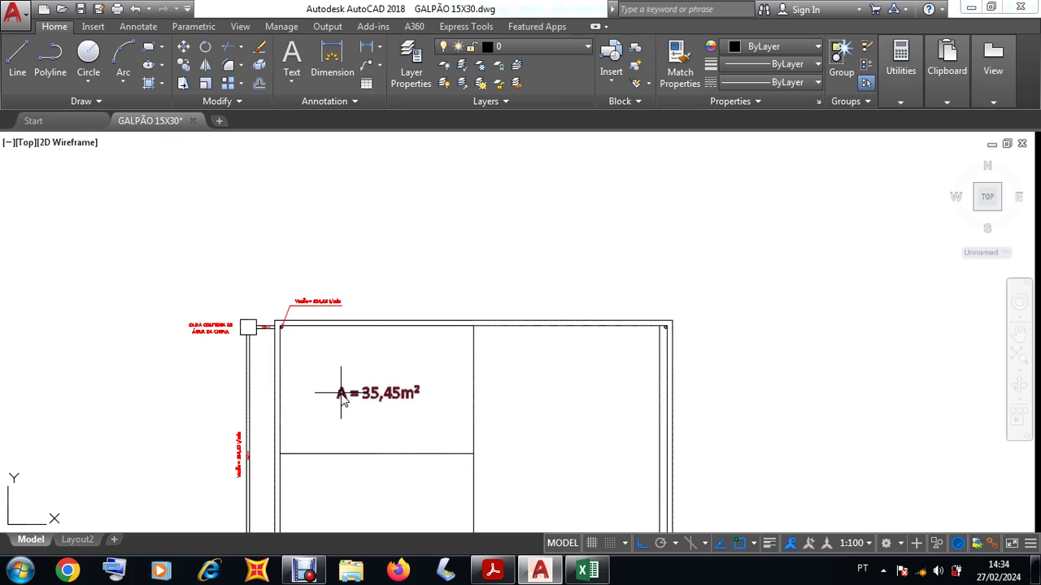
scroll(280, 325, "up", 3)
scroll(277, 324, "up", 6)
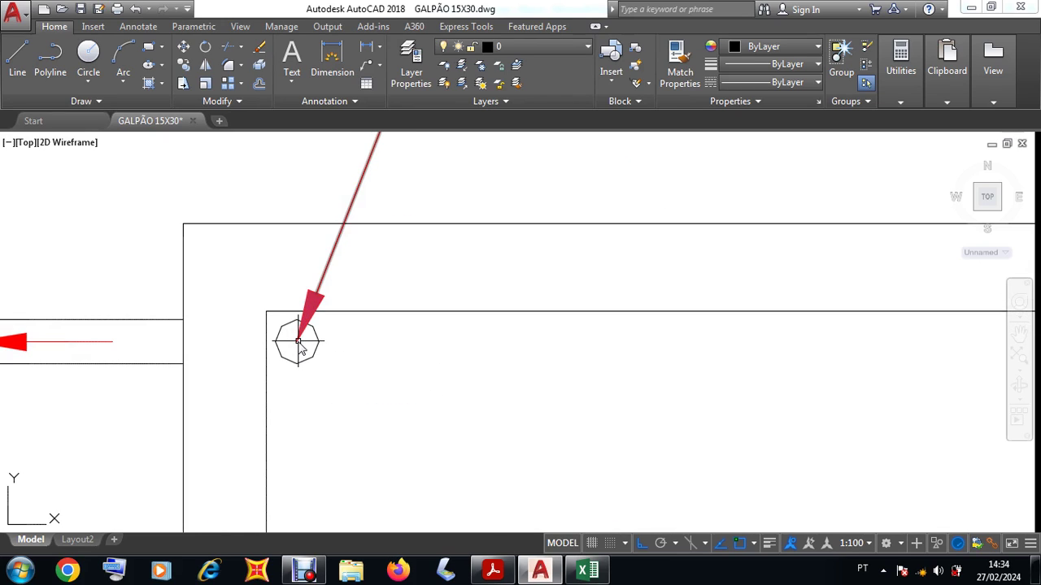
scroll(322, 329, "down", 6)
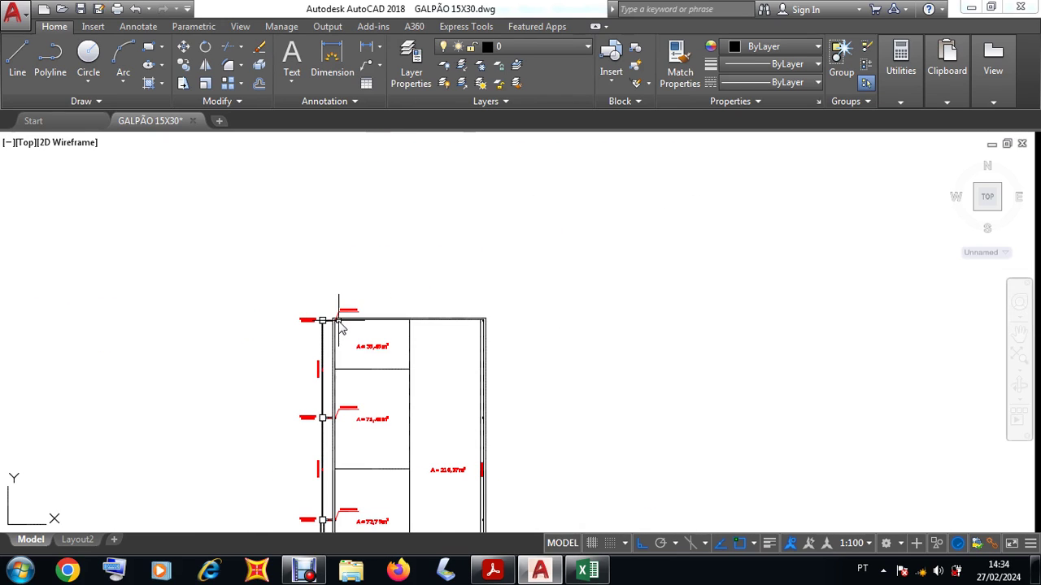
- Examine the 71,49 m² contribution area and the flow callout at its downpipe
scroll(353, 398, "up", 4)
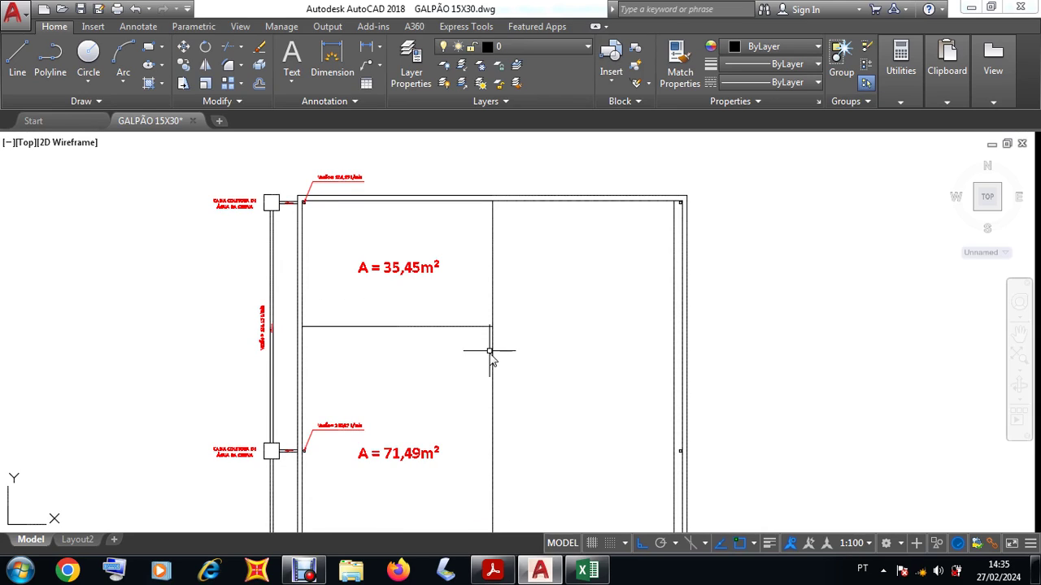
scroll(492, 358, "down", 4)
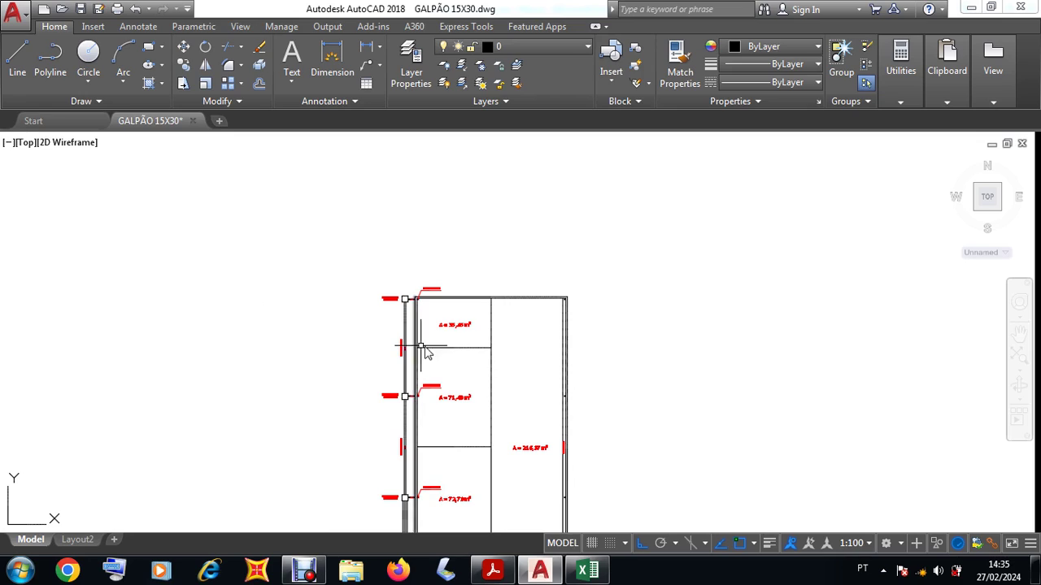
scroll(453, 406, "up", 5)
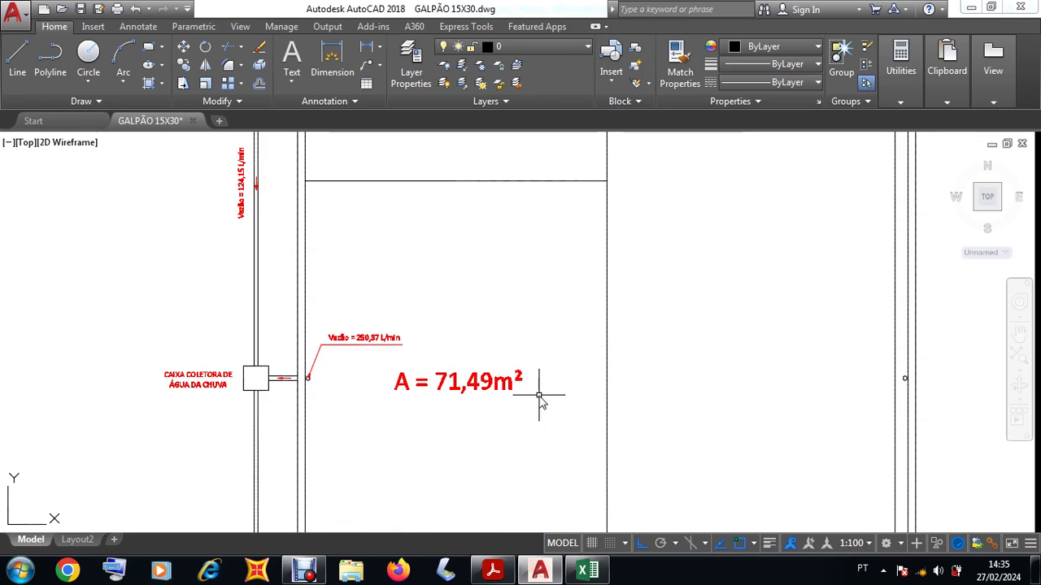
scroll(309, 378, "up", 6)
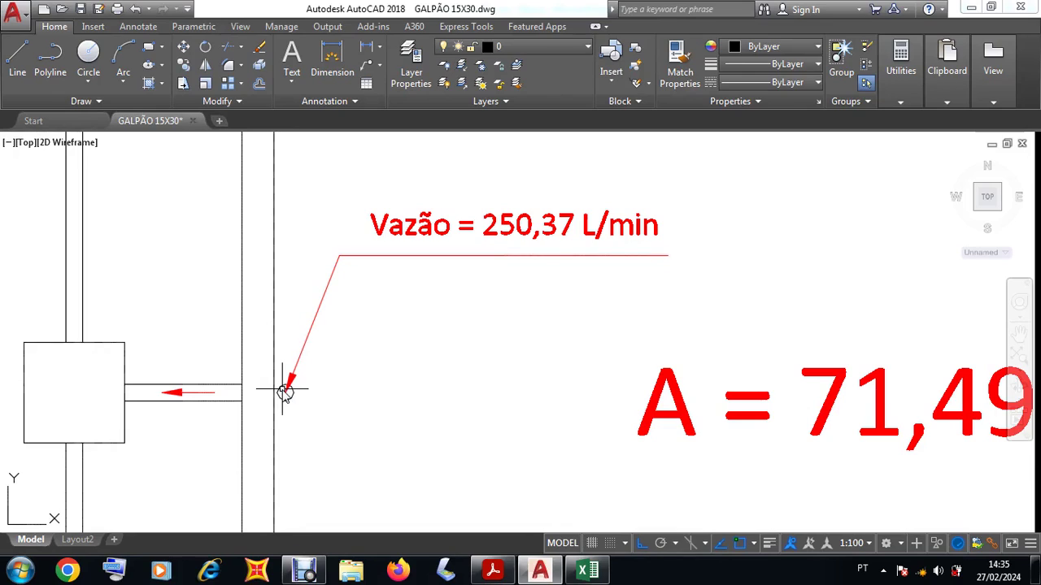
scroll(412, 346, "down", 6)
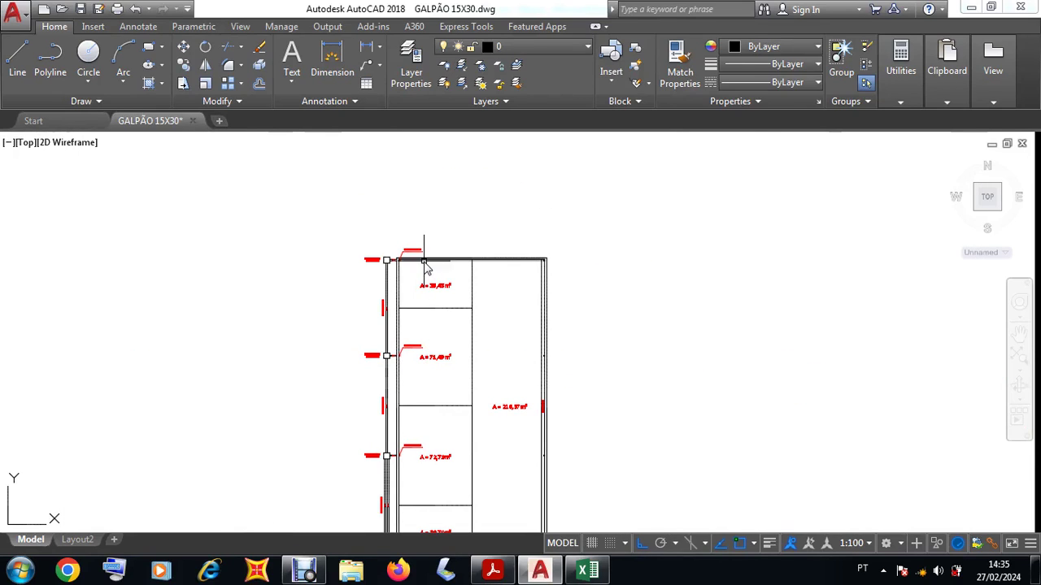
- Read the flow callout on the corner downpipe of the 35,45 m² area and trace its outlet towards the collection box
scroll(425, 265, "up", 8)
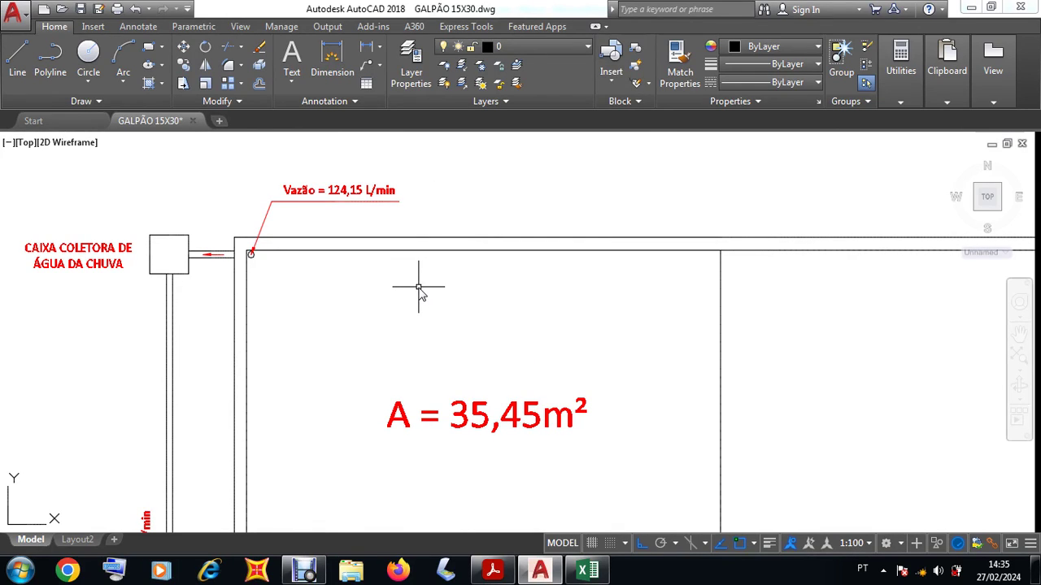
scroll(418, 288, "down", 2)
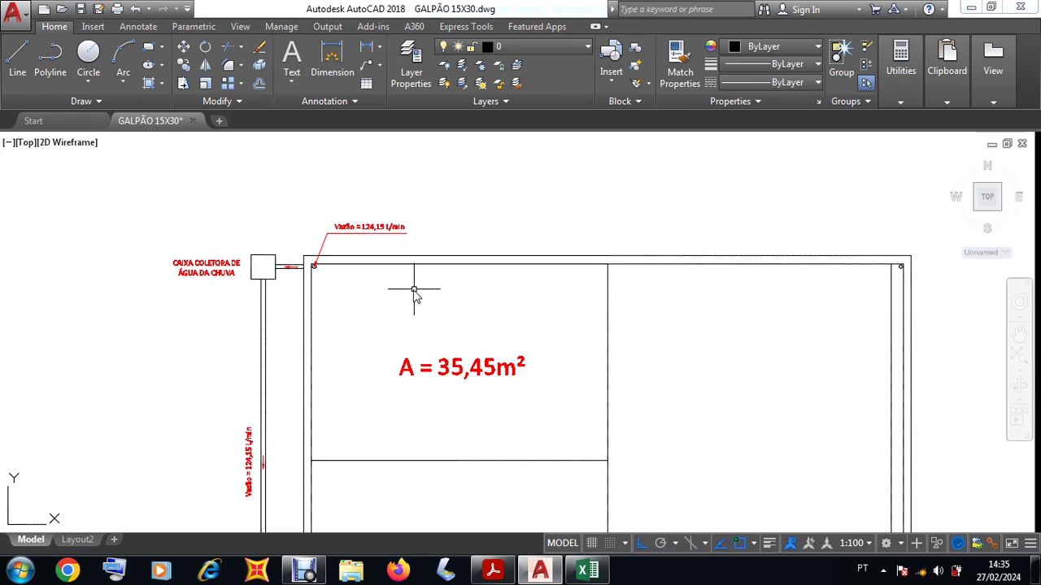
scroll(326, 268, "up", 6)
scroll(286, 275, "down", 4)
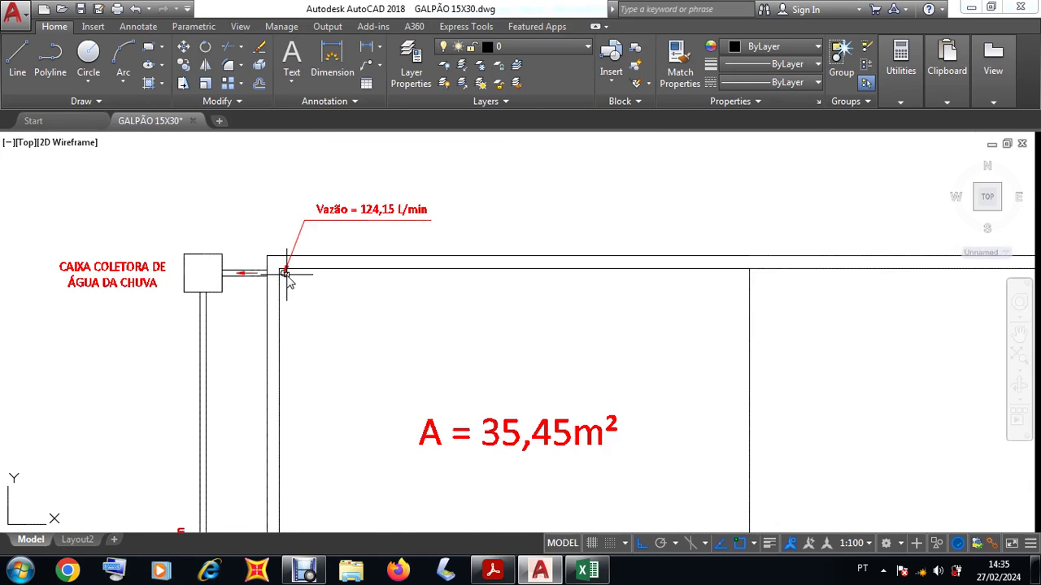
scroll(287, 277, "down", 3)
scroll(298, 234, "up", 6)
scroll(397, 248, "up", 2)
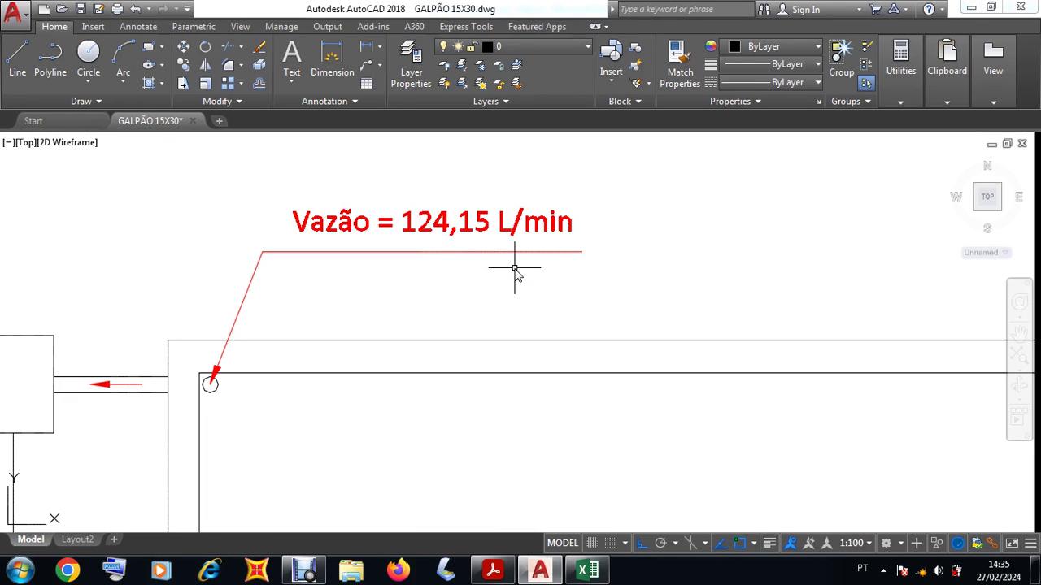
- Compare the corner downpipe's flow callout with the 35,45 m² contribution area it drains
scroll(501, 275, "down", 3)
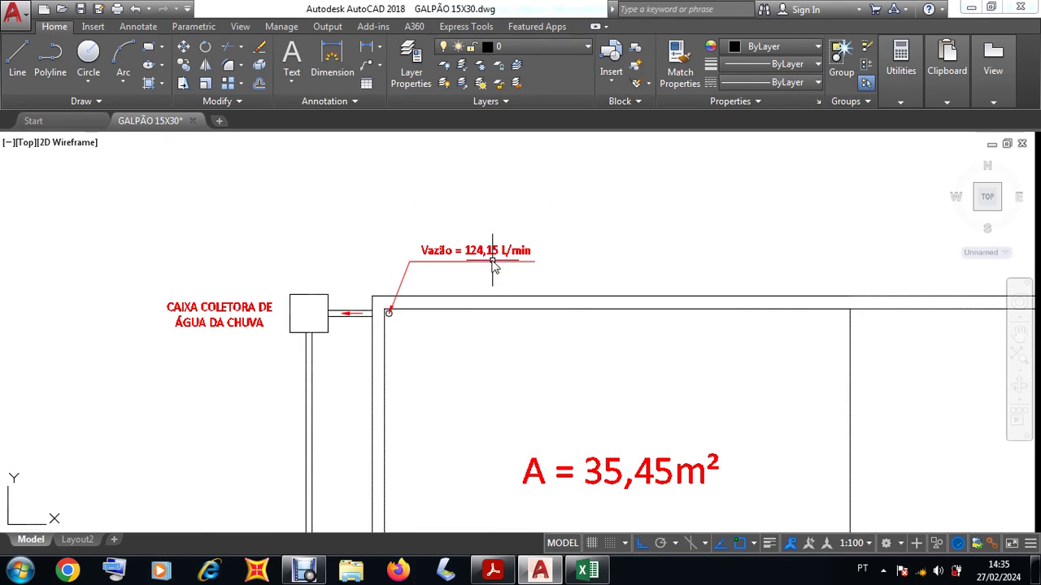
scroll(496, 262, "up", 3)
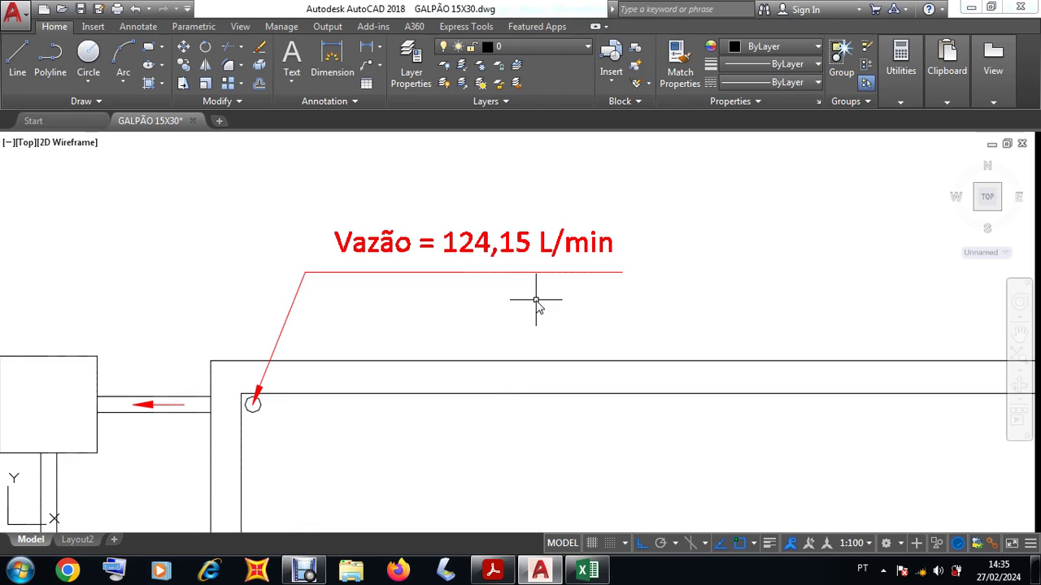
scroll(520, 299, "down", 4)
scroll(561, 331, "up", 1)
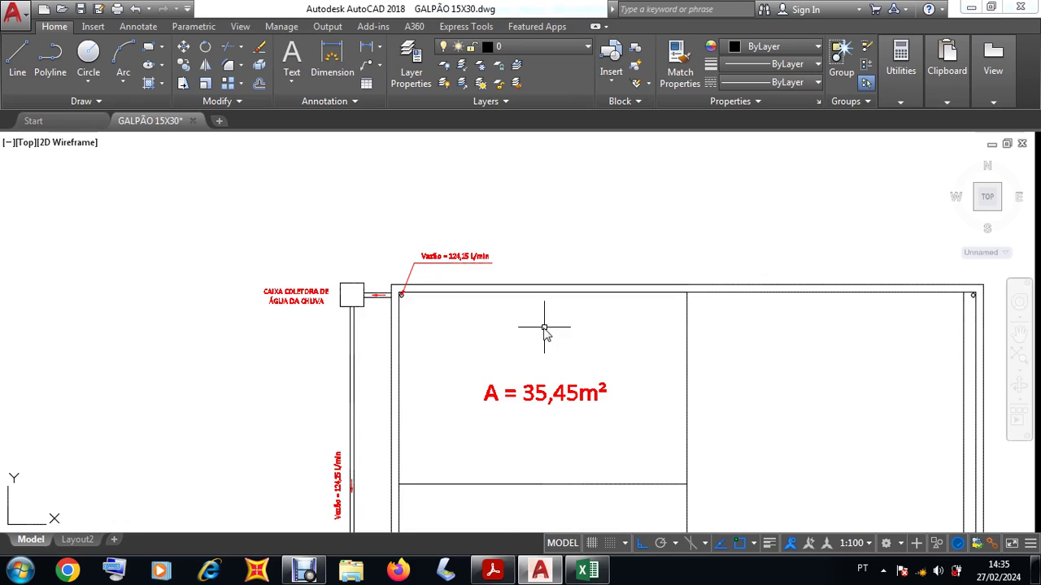
scroll(543, 327, "down", 4)
scroll(536, 332, "down", 2)
scroll(548, 348, "up", 4)
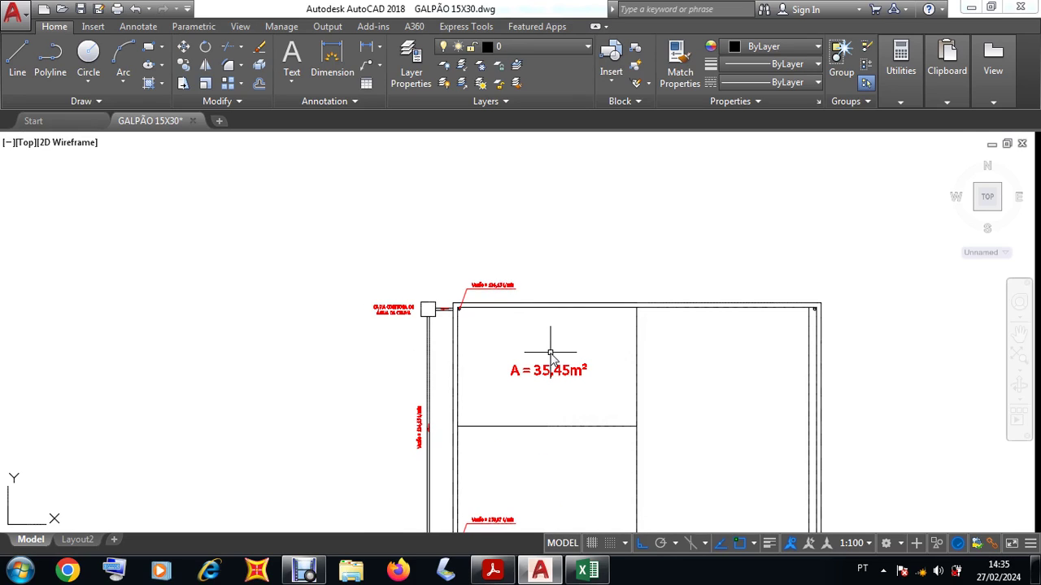
- Examine the 216,37 m² roof half in the plan and check the roof flow in the Excel sheet
scroll(553, 358, "down", 5)
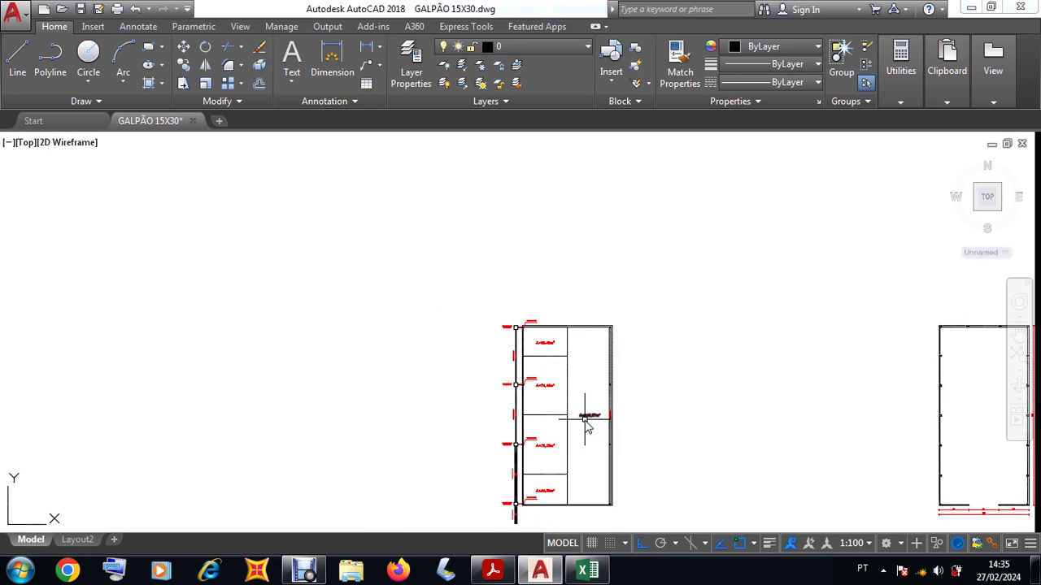
scroll(586, 420, "up", 7)
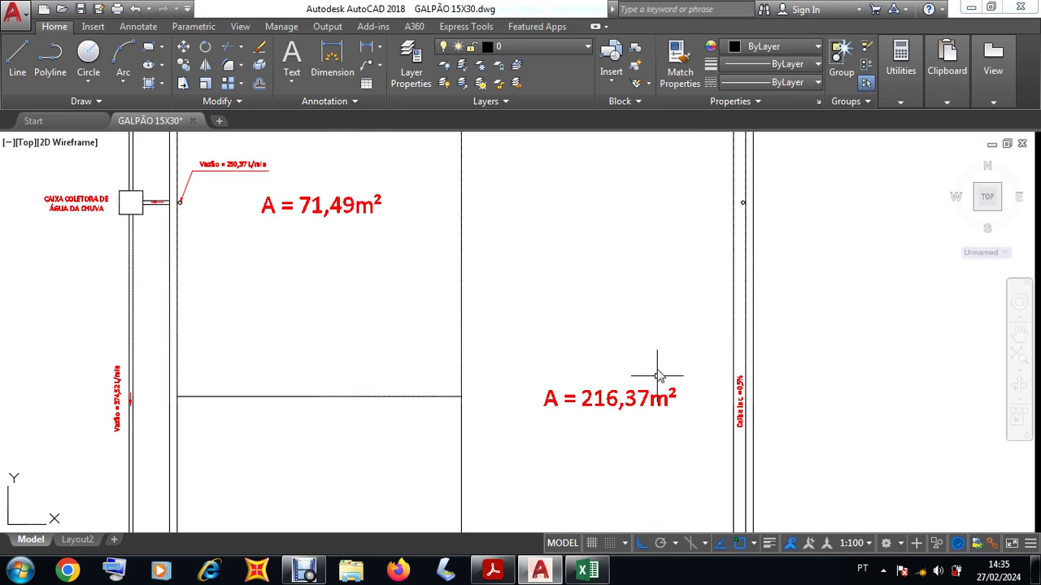
scroll(586, 426, "down", 4)
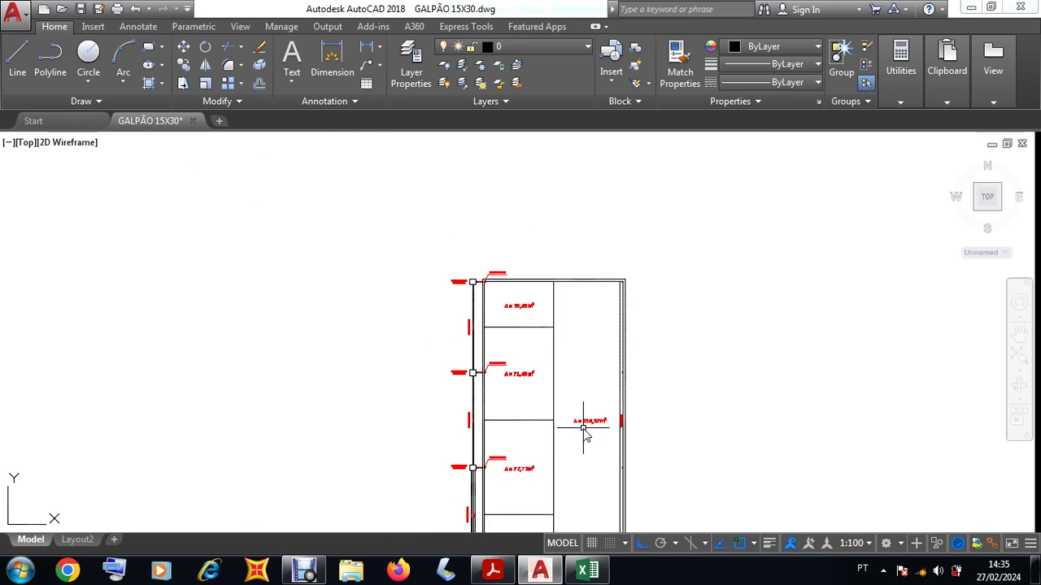
scroll(588, 365, "up", 2)
left_click(587, 571)
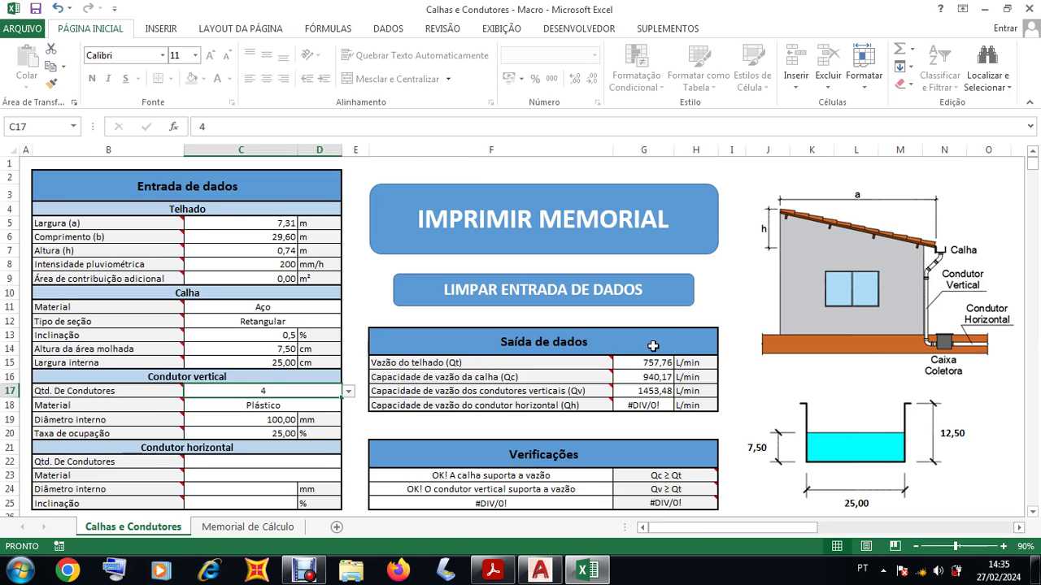
left_click(587, 571)
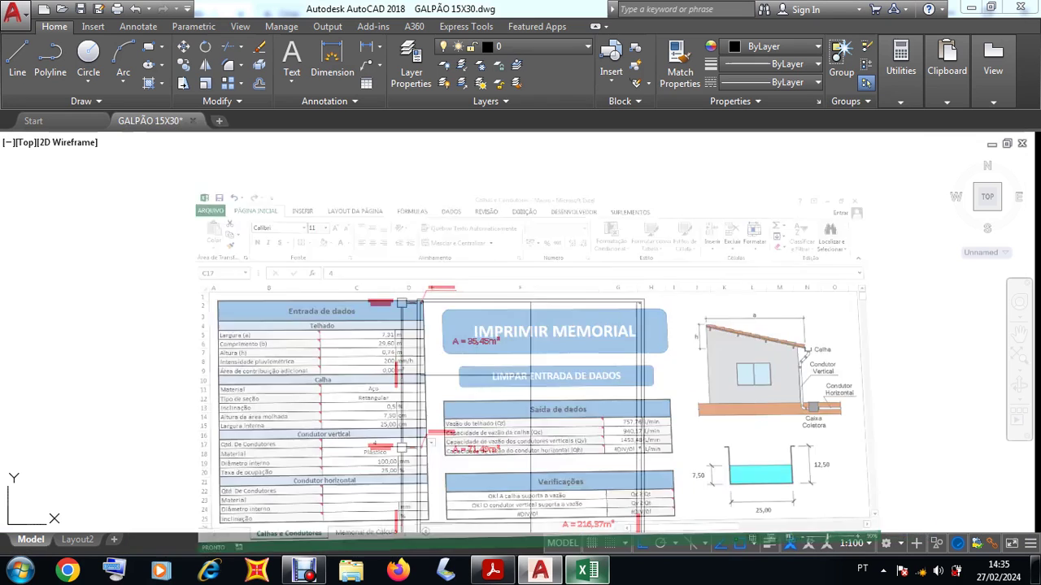
- Re-read the flow at the corner downpipe of the 35,45 m² area in the AutoCAD drawing
scroll(477, 319, "up", 4)
scroll(486, 340, "down", 2)
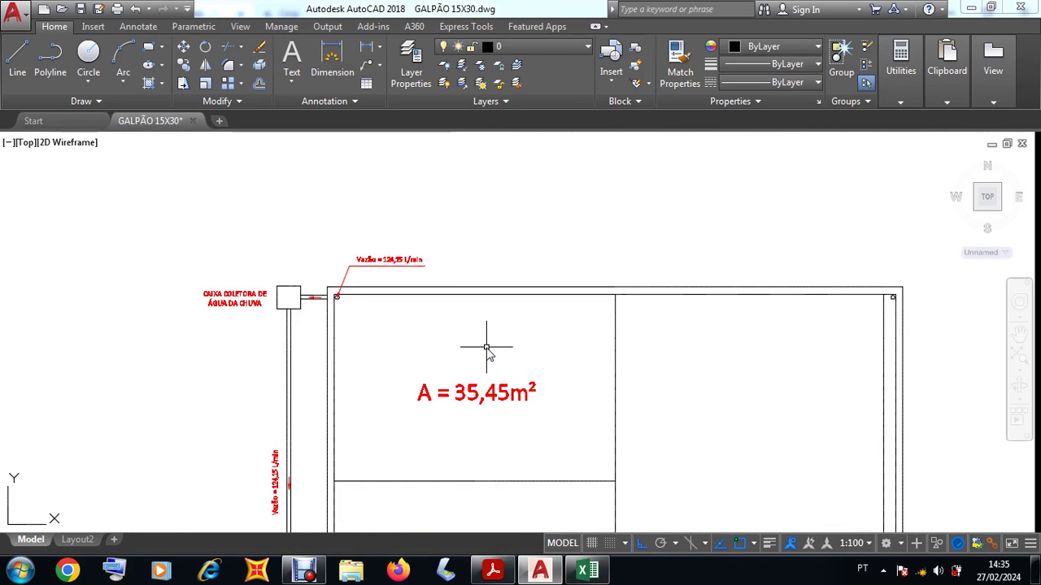
scroll(335, 293, "up", 3)
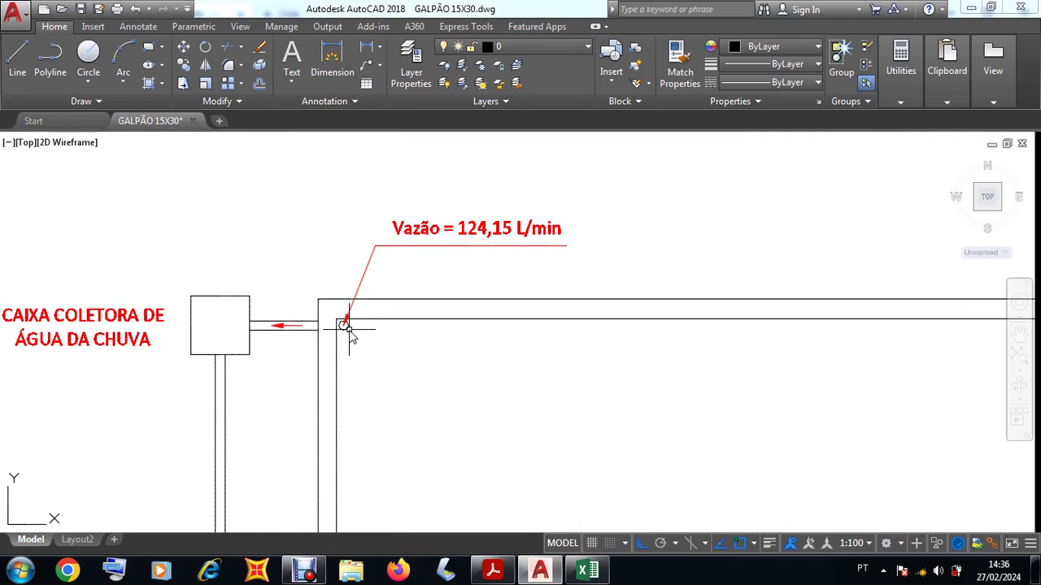
scroll(345, 329, "up", 2)
scroll(342, 339, "down", 3)
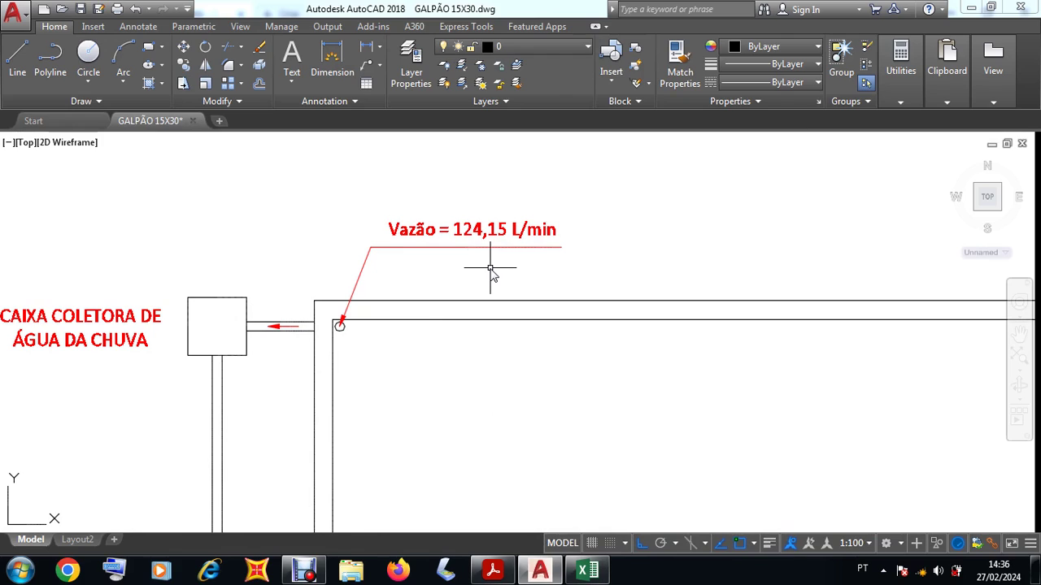
scroll(490, 269, "down", 4)
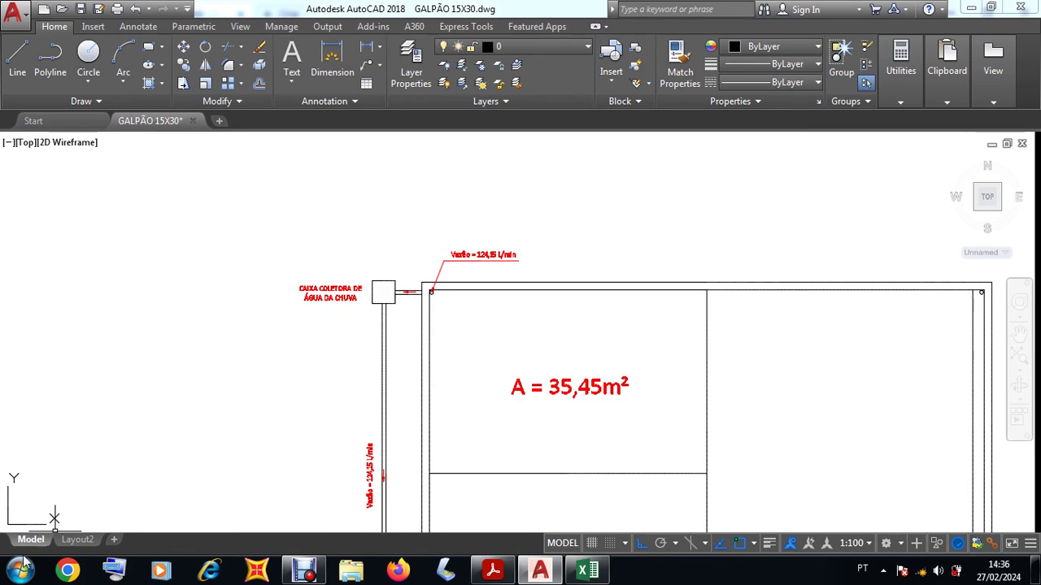
- Open the Windows calculator and enter the corner contribution area, 35,45, as the dividend
left_click(22, 568)
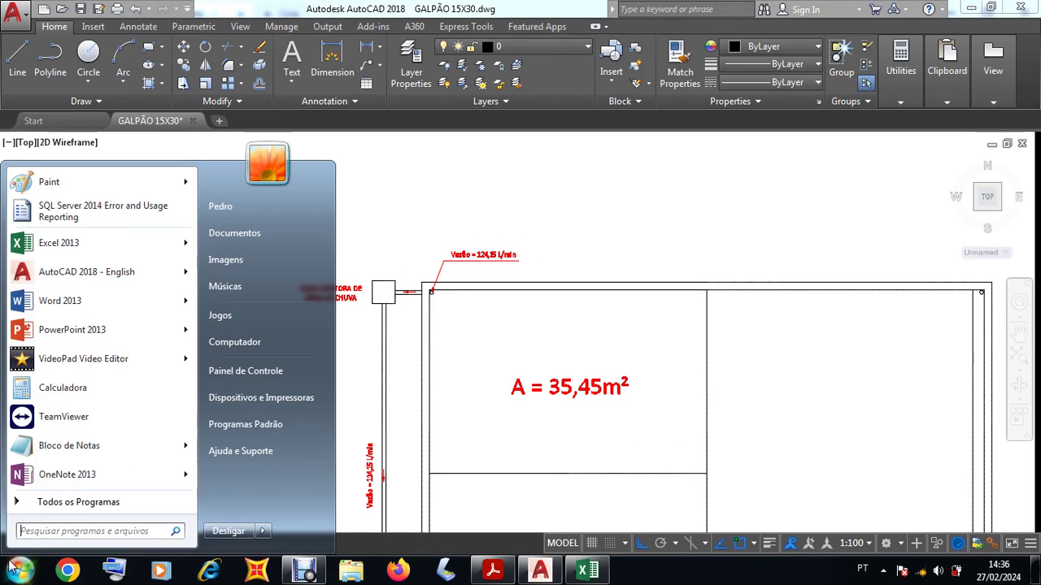
left_click(65, 387)
mouse_move(774, 169)
left_mouse_down()
mouse_move(785, 158)
mouse_move(776, 155)
left_mouse_up()
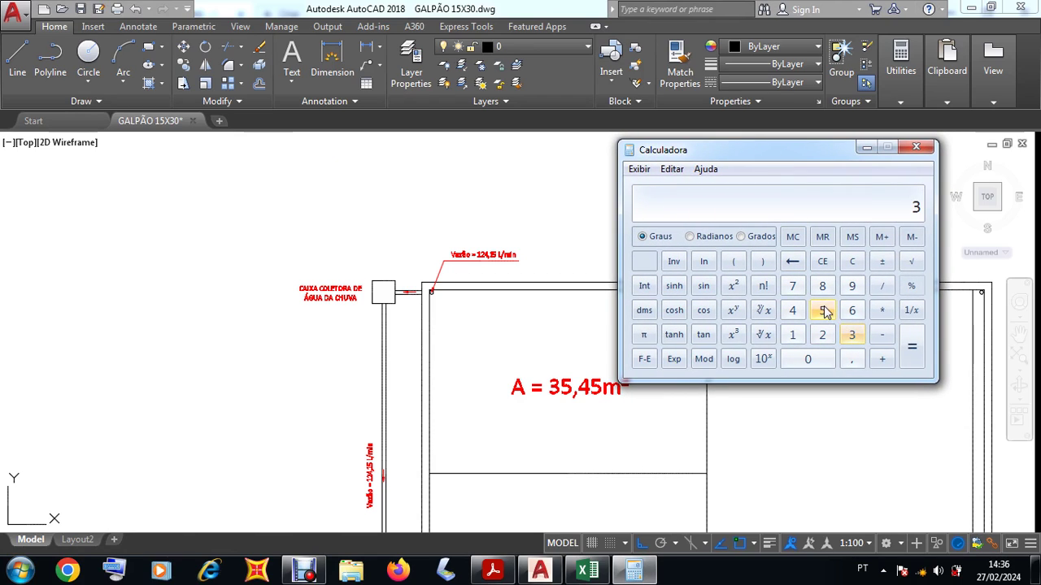
left_click(852, 359)
left_click(792, 310)
left_click(822, 310)
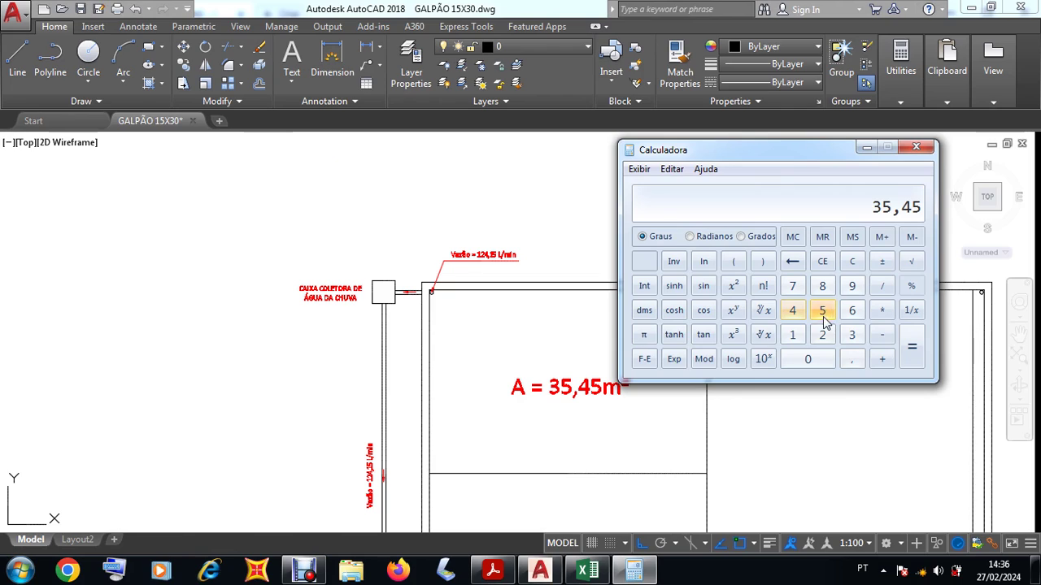
left_click(881, 285)
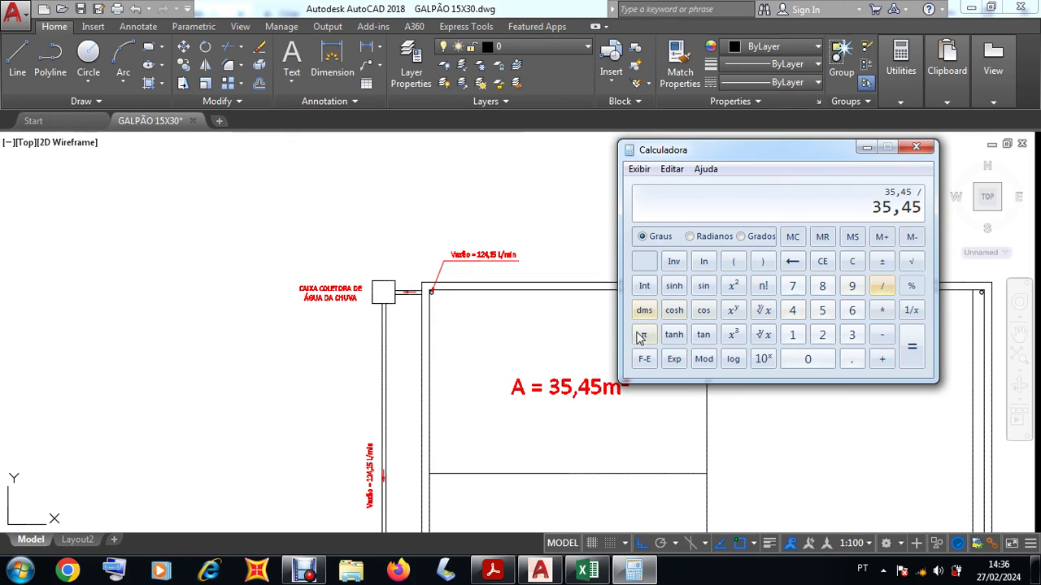
- Look up the full roof half's area in the drawing and compute 35,45 divided by 216,37
left_click(643, 431)
scroll(569, 374, "down", 4)
scroll(604, 430, "up", 6)
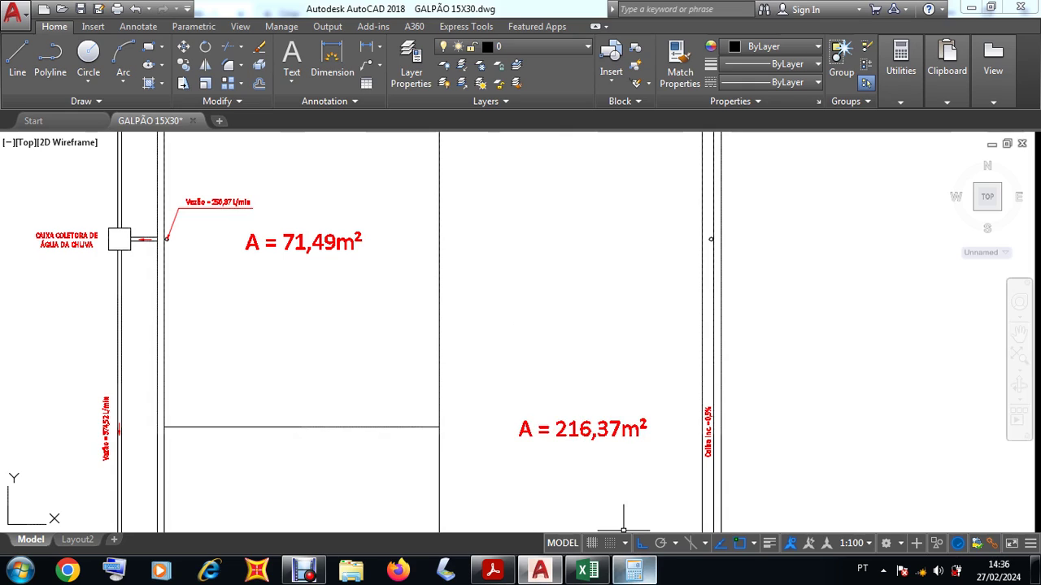
left_click(633, 571)
left_click(824, 338)
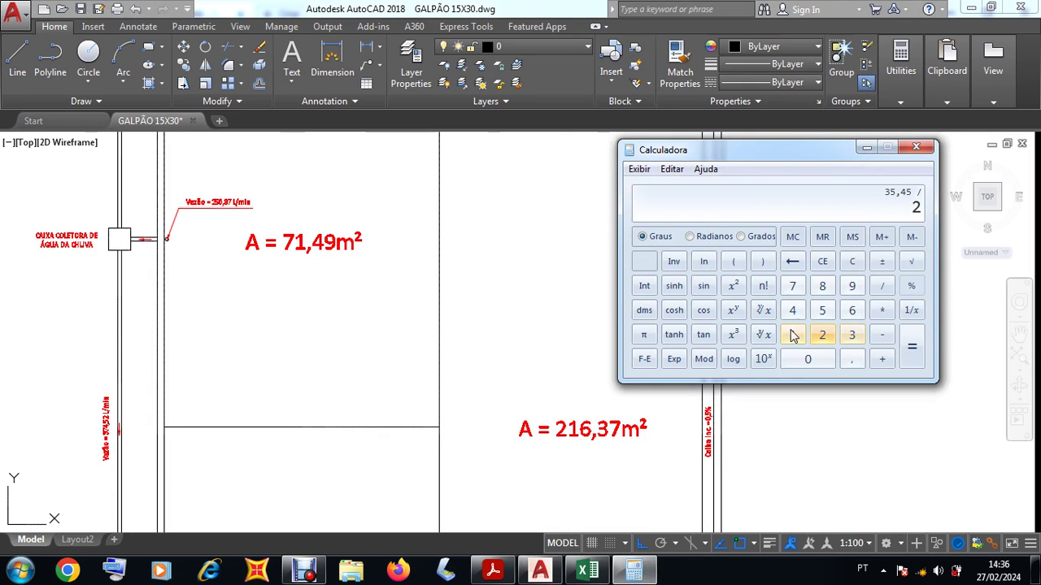
left_click(791, 336)
left_click(853, 310)
left_click(852, 359)
left_click(850, 339)
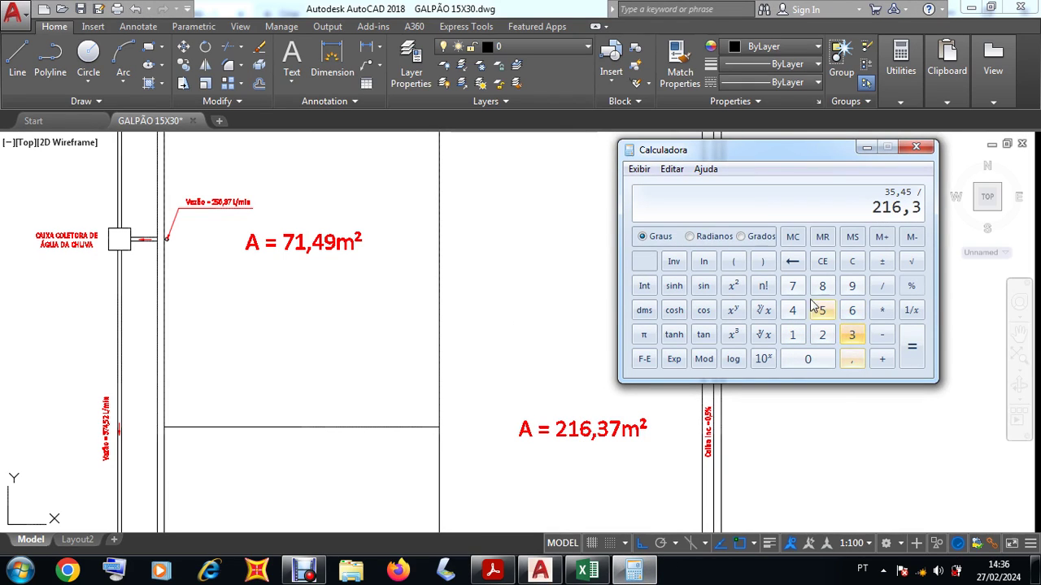
left_click(795, 289)
left_click(911, 355)
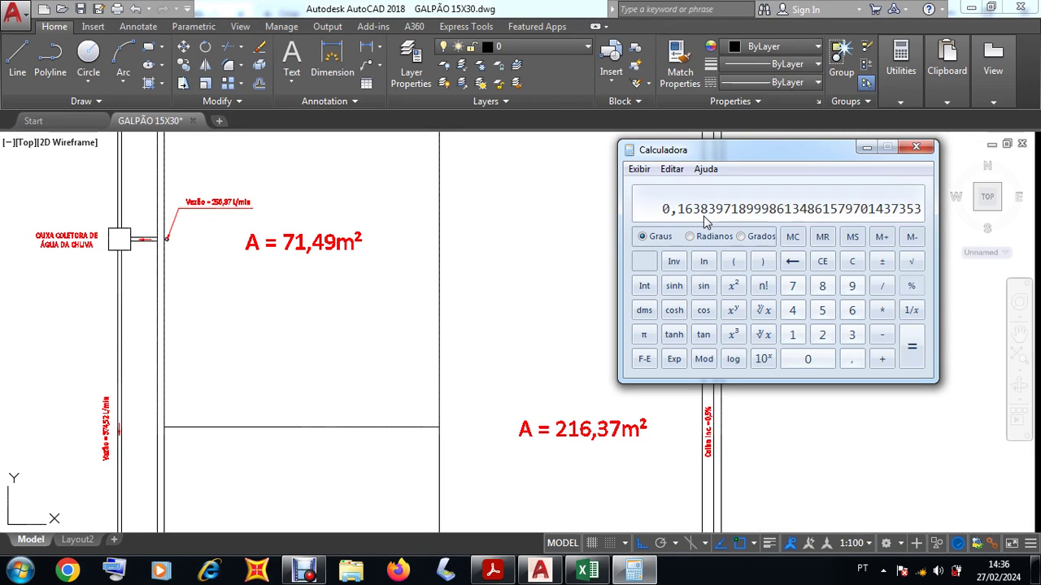
- Examine the corner downpipe of the 35,45 m² area in relation to the whole divided roof plan
left_click(576, 286)
scroll(596, 336, "down", 5)
scroll(550, 269, "up", 7)
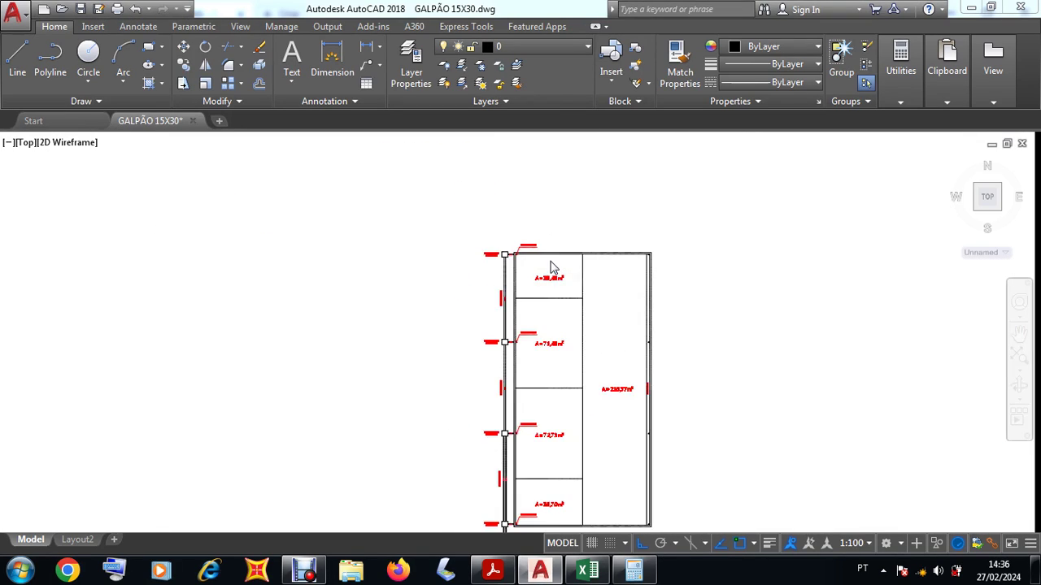
scroll(366, 233, "up", 6)
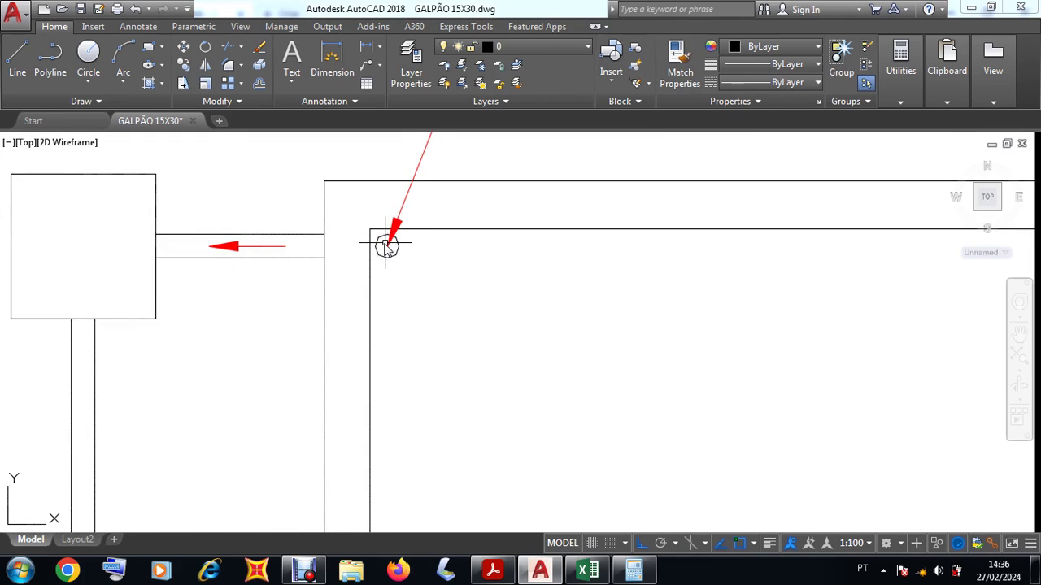
scroll(385, 243, "down", 6)
scroll(386, 250, "down", 3)
- Check the total roof flow in the Excel sheet against the calculated ratio and clear the calculator
left_click(634, 571)
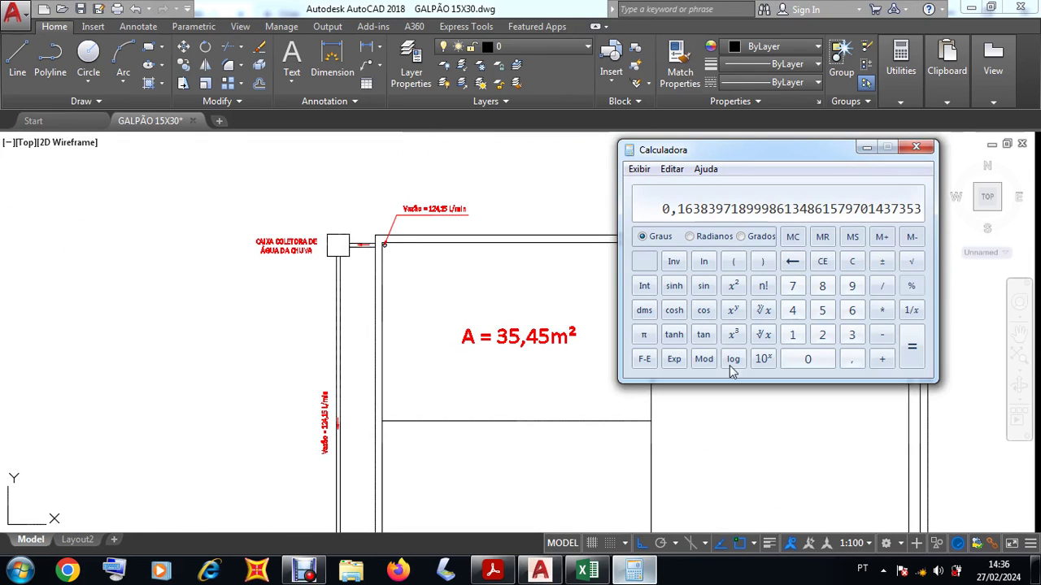
left_click(587, 570)
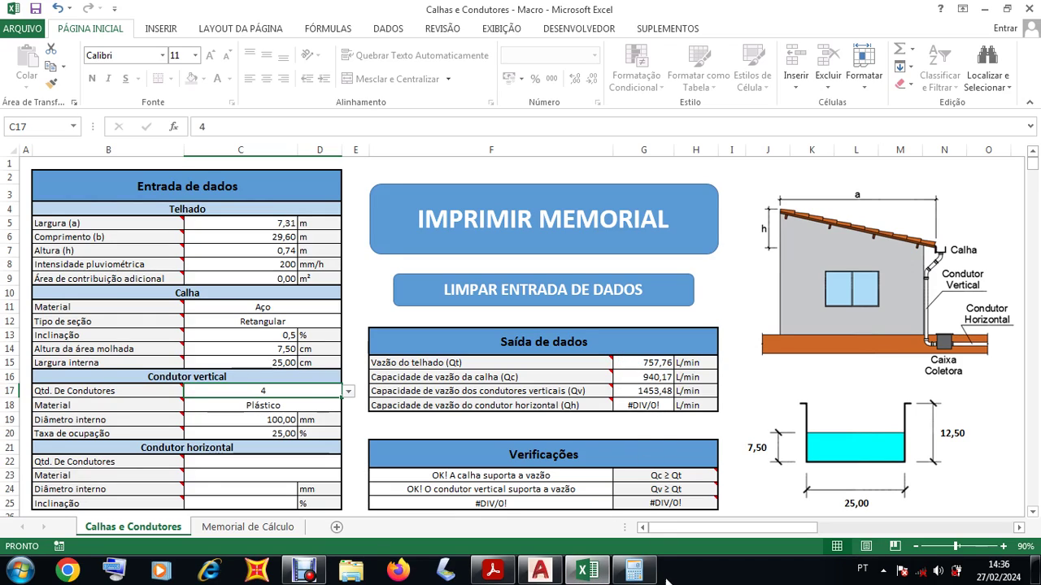
left_click(633, 571)
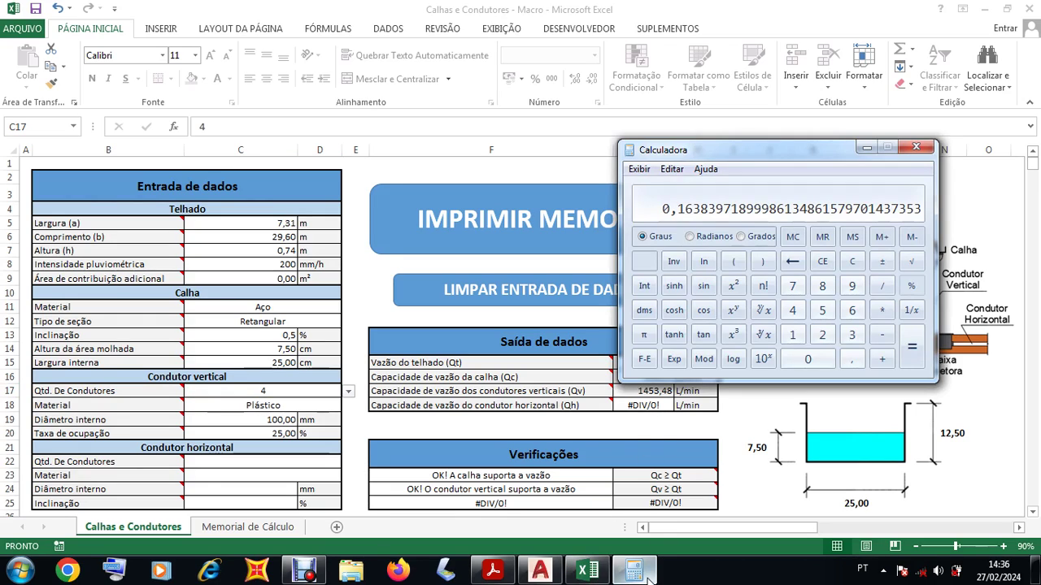
left_click(795, 291)
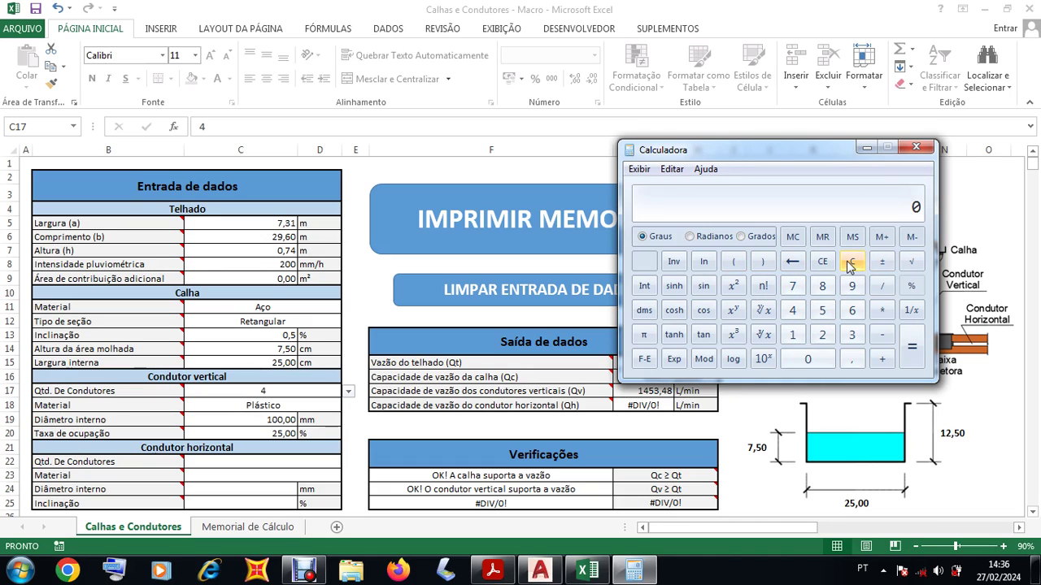
- Recheck the corner contribution area in the AutoCAD drawing and enter 35,45 in the calculator
left_click(540, 571)
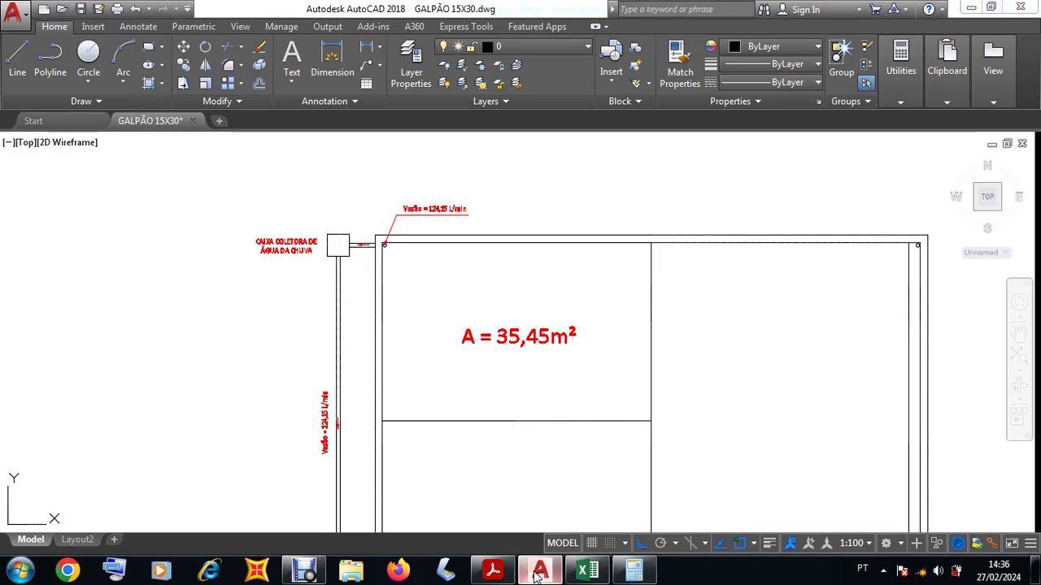
left_click(624, 573)
left_click(829, 313)
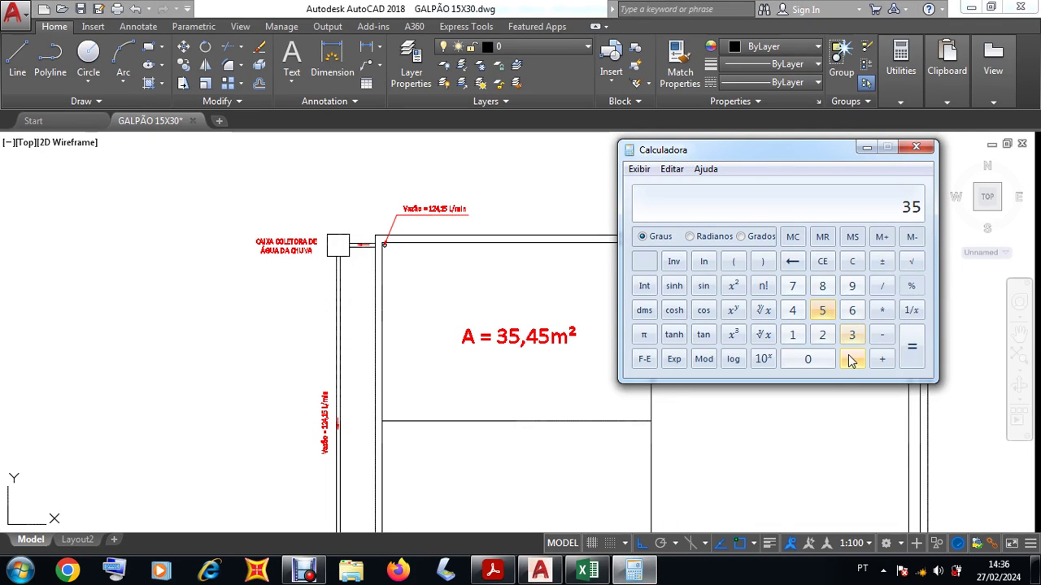
left_click(851, 360)
left_click(792, 311)
left_click(822, 312)
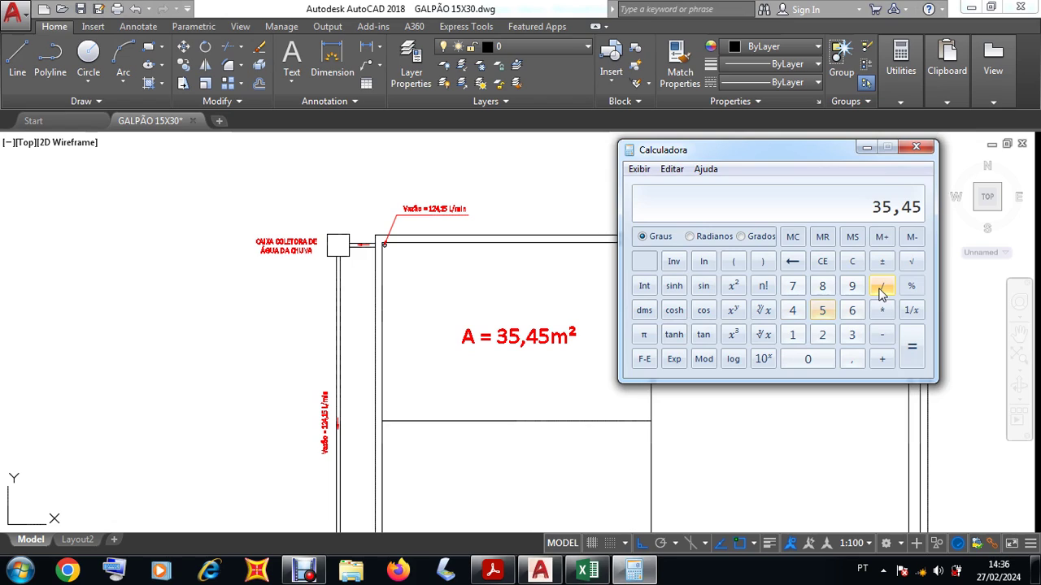
- Divide the entered area by 216,37, rechecking the full roof half's area in the drawing
left_click(822, 335)
left_click(792, 335)
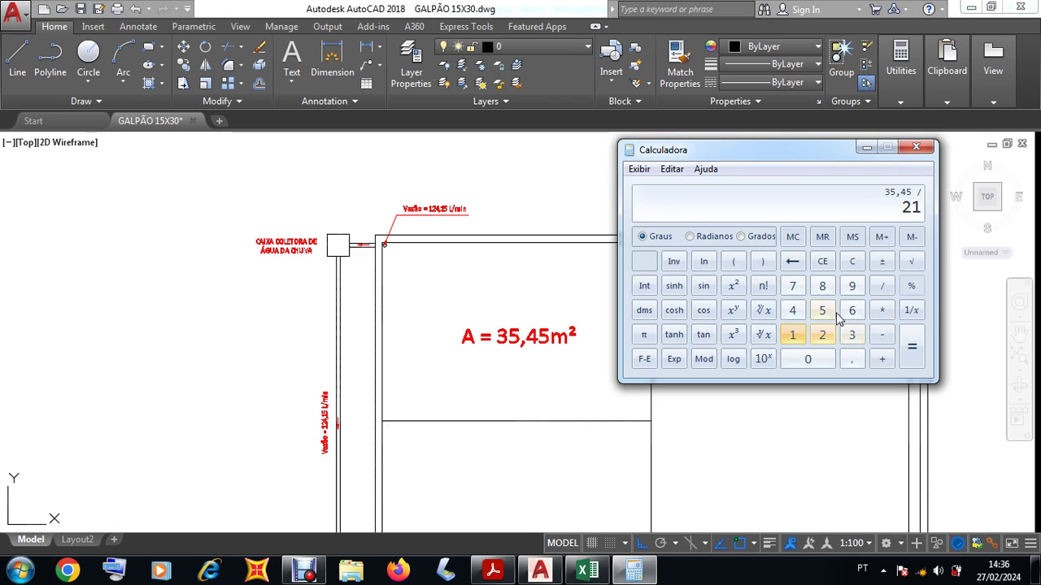
left_click(851, 311)
left_click(778, 396)
scroll(778, 396, "down", 6)
scroll(781, 491, "up", 10)
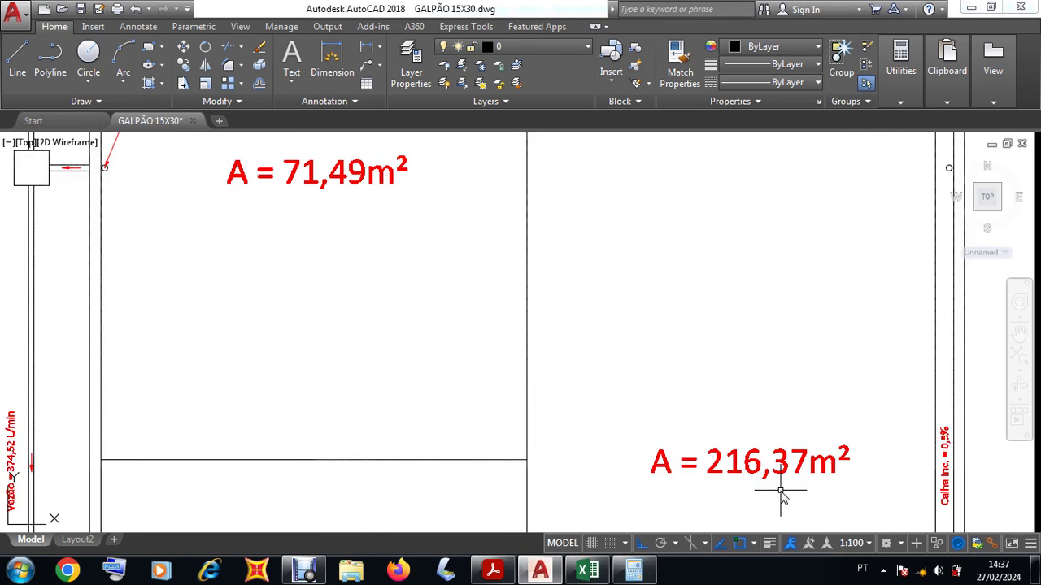
scroll(781, 490, "down", 10)
scroll(780, 487, "up", 4)
left_click(633, 571)
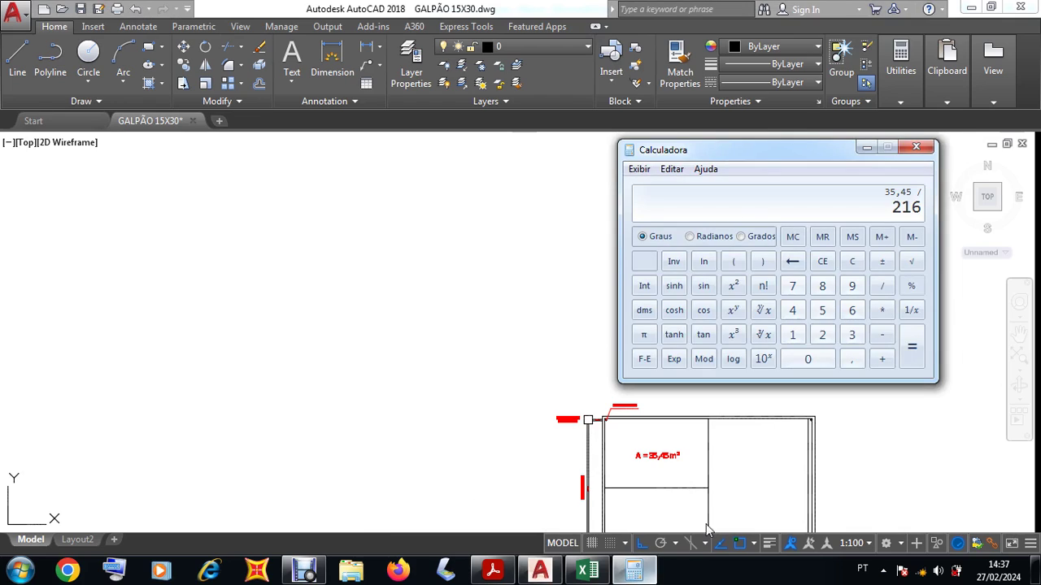
left_click(855, 360)
left_click(852, 336)
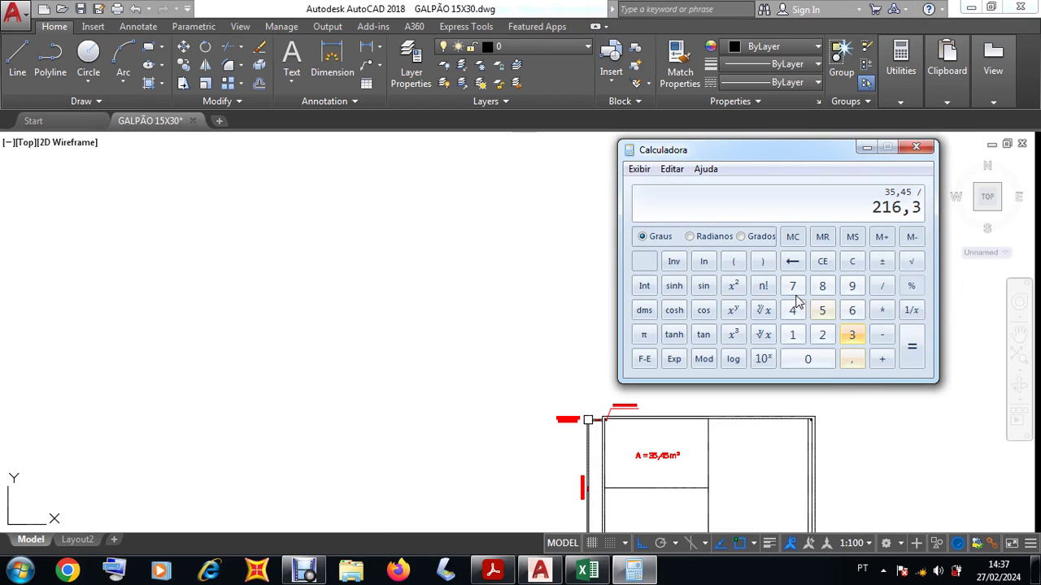
left_click(795, 289)
left_click(912, 355)
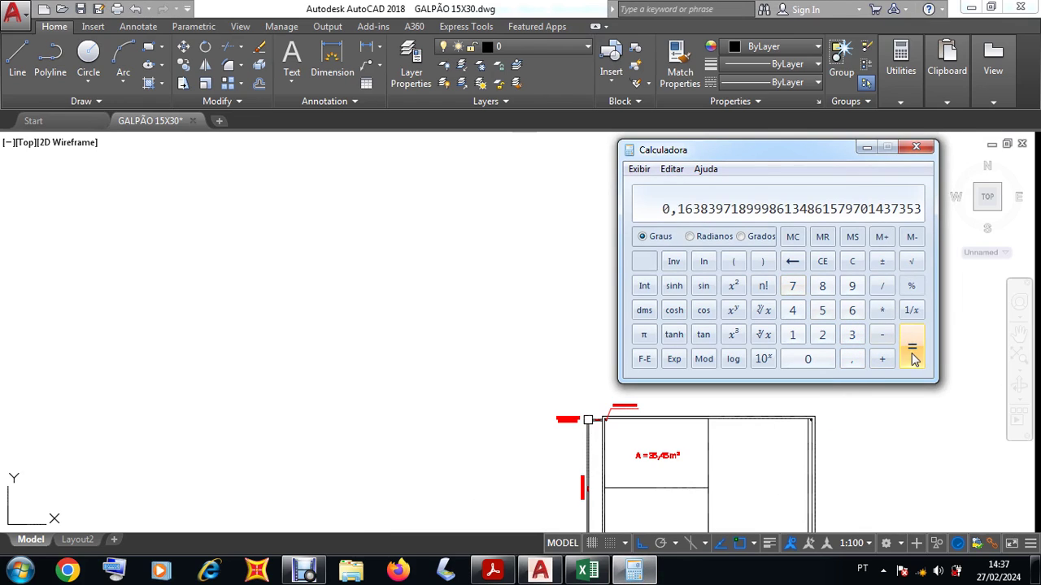
- Multiply the calculated area ratio by the total roof flow of 757,76 L/min from the Excel sheet
left_click(882, 311)
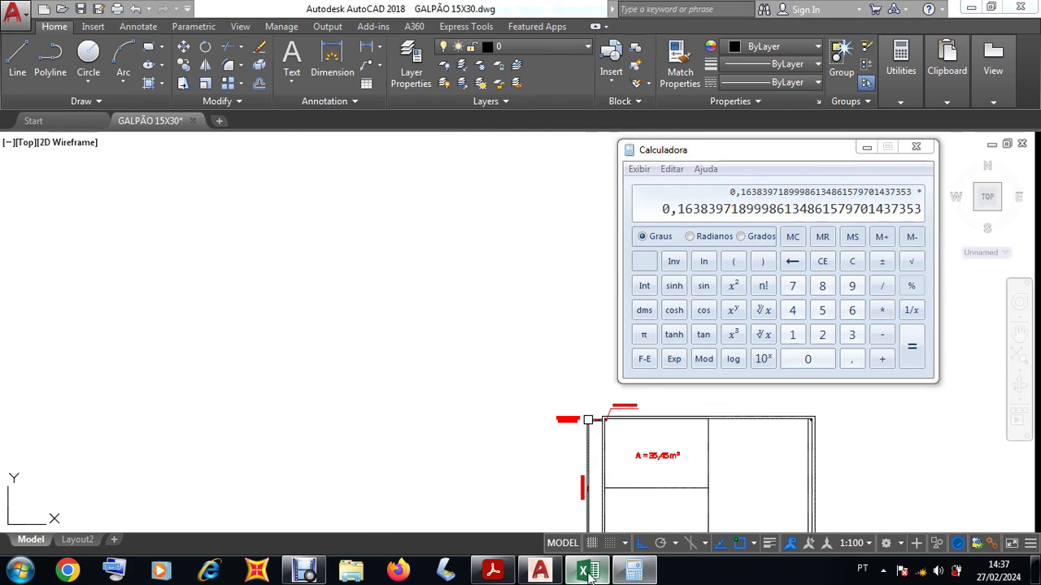
left_click(589, 572)
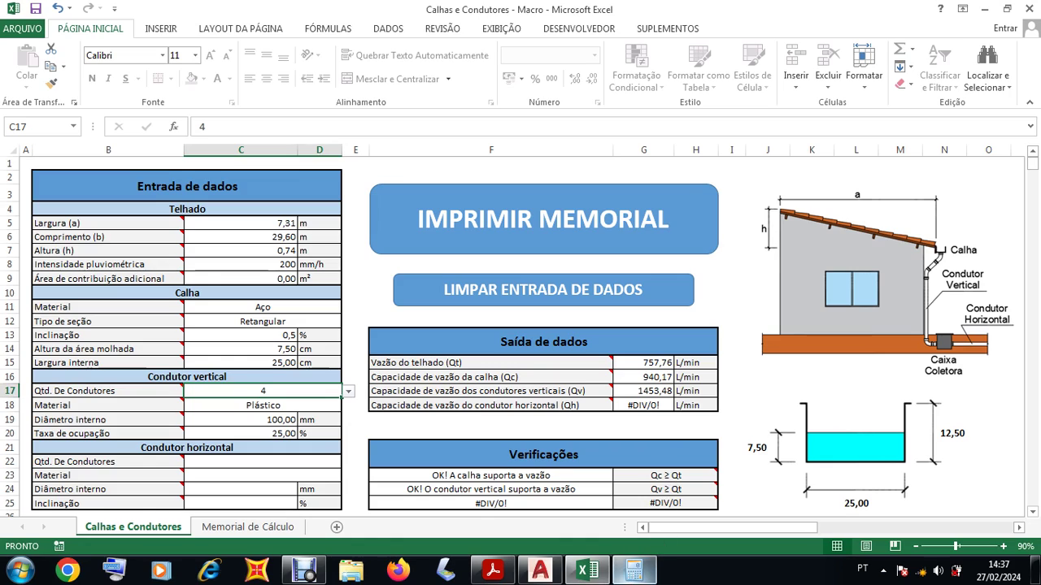
left_click(634, 573)
left_click(792, 286)
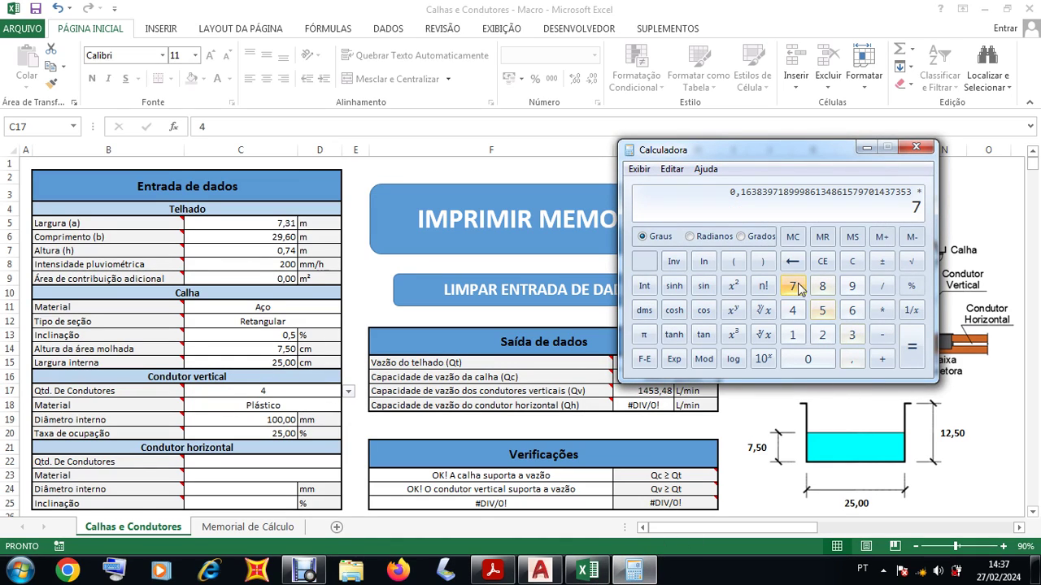
left_click(825, 314)
left_click(793, 287)
left_click(852, 359)
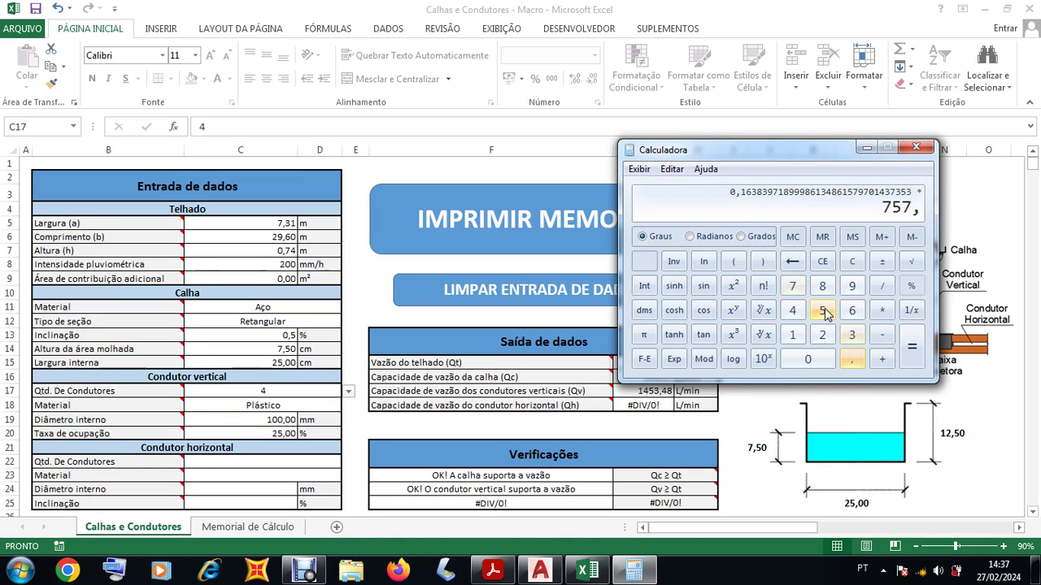
left_click(649, 572)
left_click(649, 572)
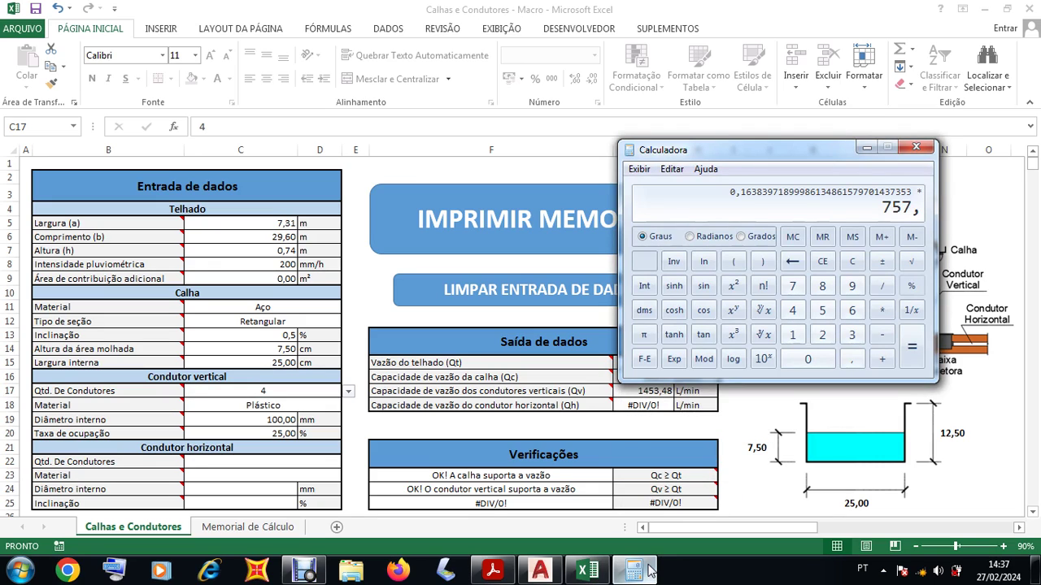
left_click(793, 286)
left_click(852, 311)
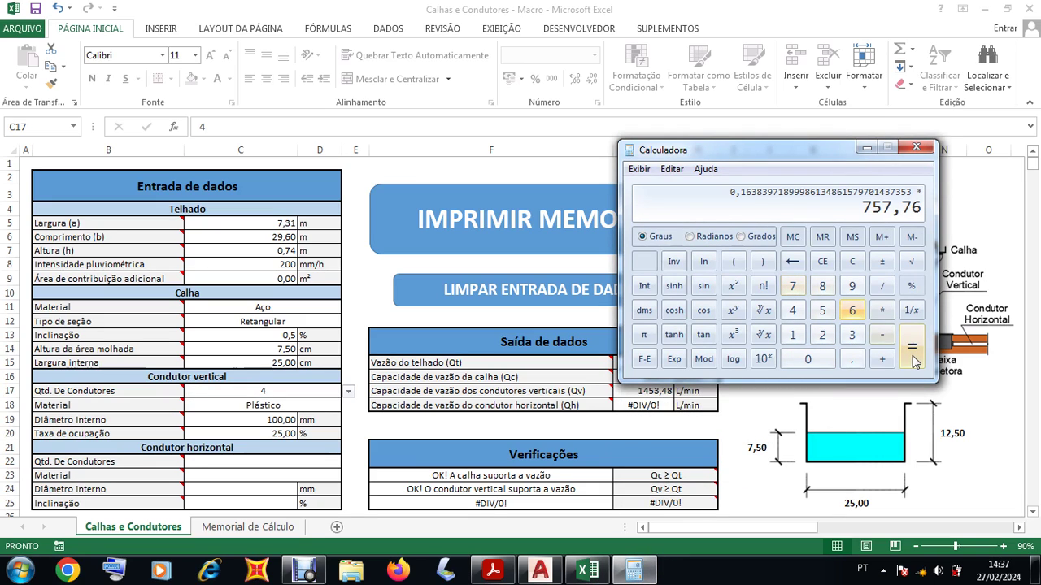
left_click(911, 350)
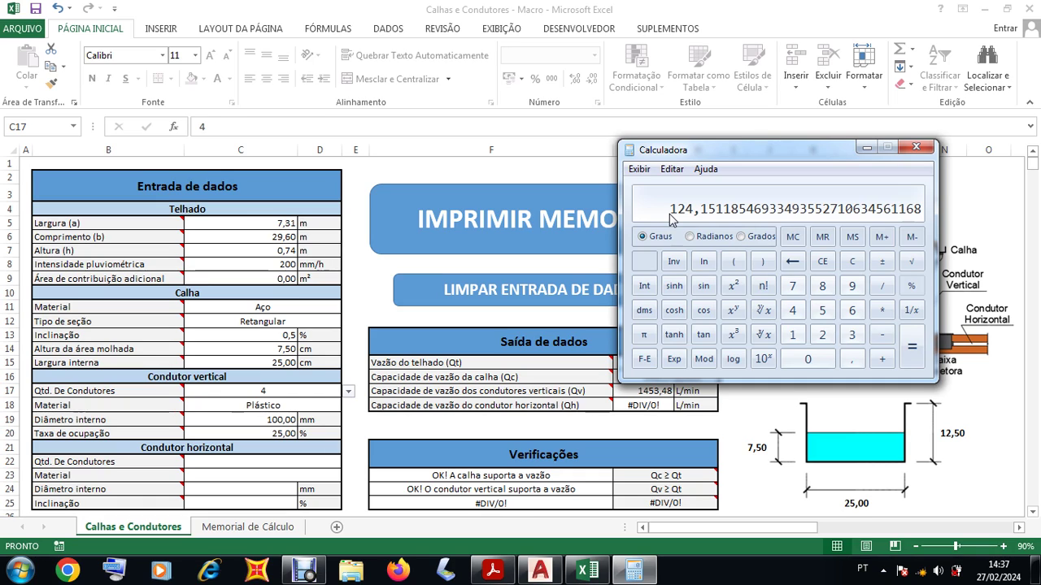
- Examine the corner downpipe's flow label and its connection to the rainwater collection box in the AutoCAD roof plan
left_click(541, 571)
scroll(645, 433, "up", 6)
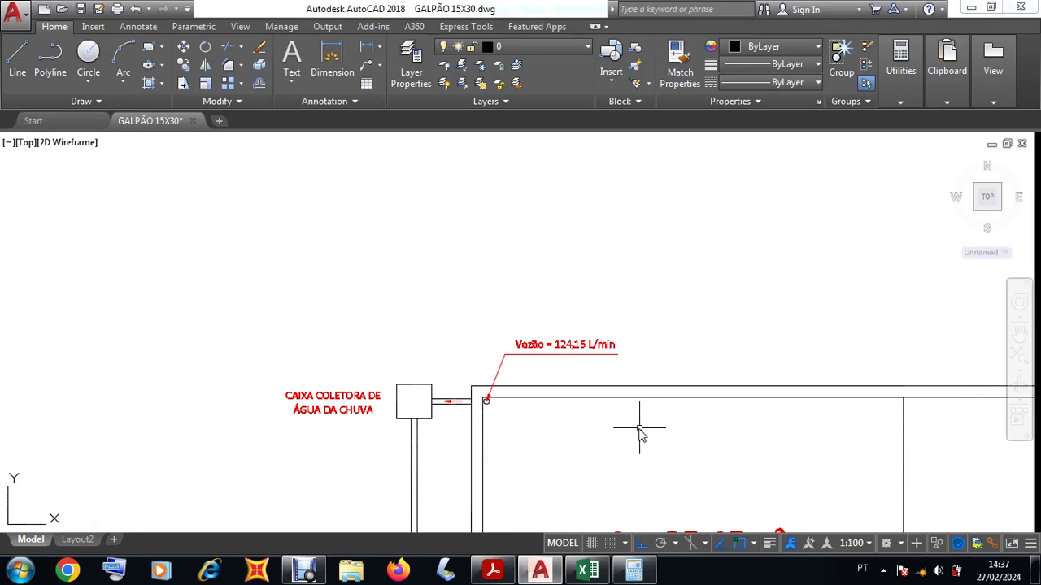
scroll(567, 412, "up", 4)
scroll(515, 402, "down", 4)
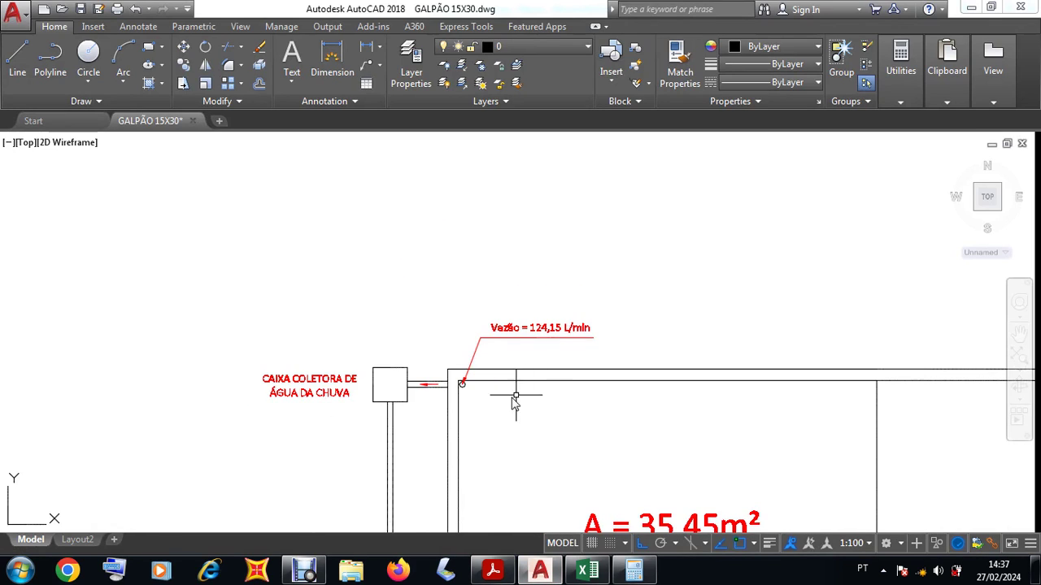
scroll(474, 394, "up", 2)
scroll(473, 394, "up", 4)
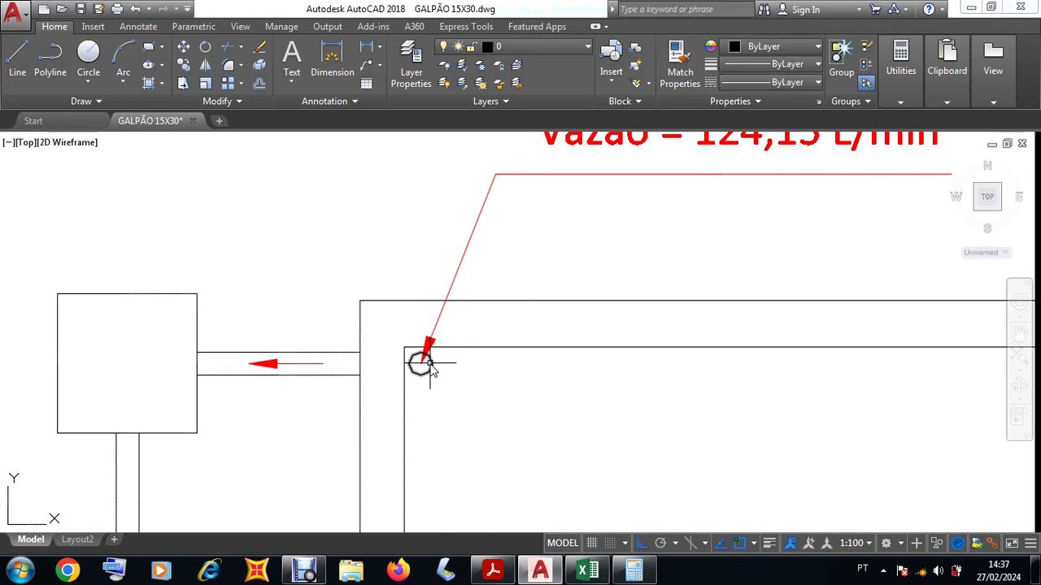
scroll(424, 376, "down", 6)
scroll(423, 382, "up", 5)
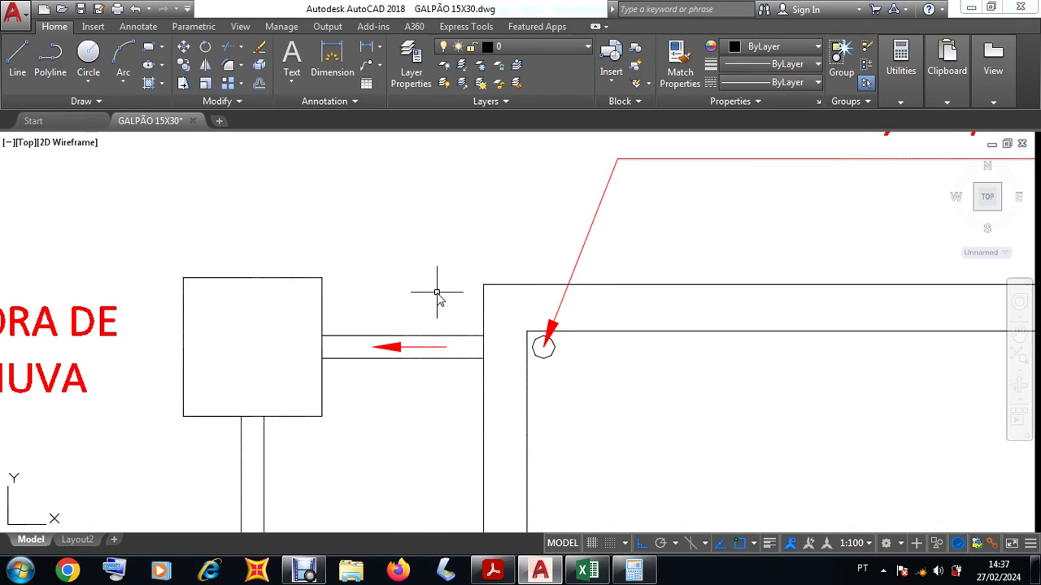
scroll(425, 298, "down", 2)
- Trace the vertical downpipe in the shed's cross-section from the gutter down to the horizontal pipe and collection box
scroll(423, 303, "down", 8)
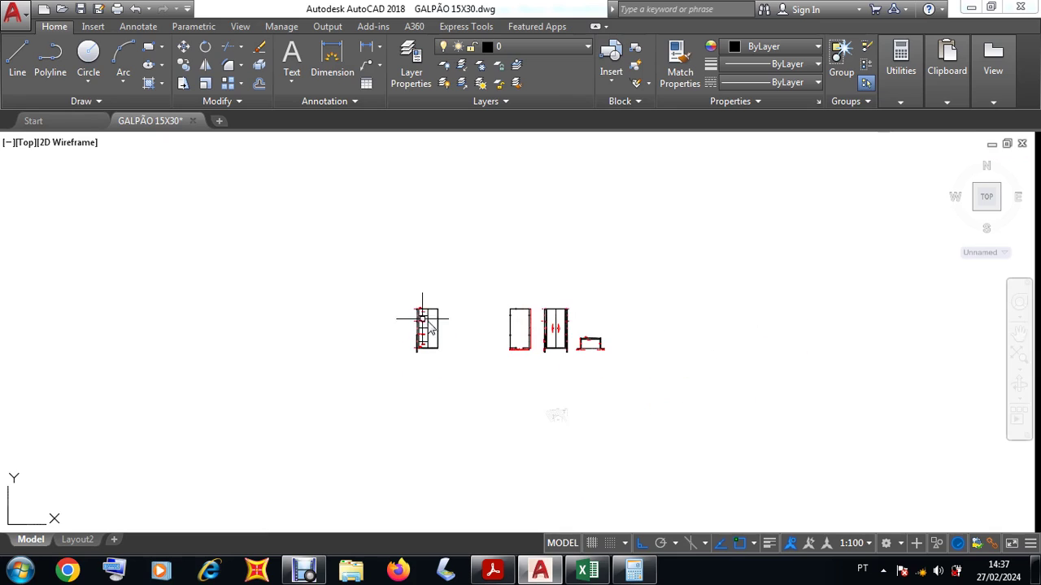
scroll(575, 345, "up", 10)
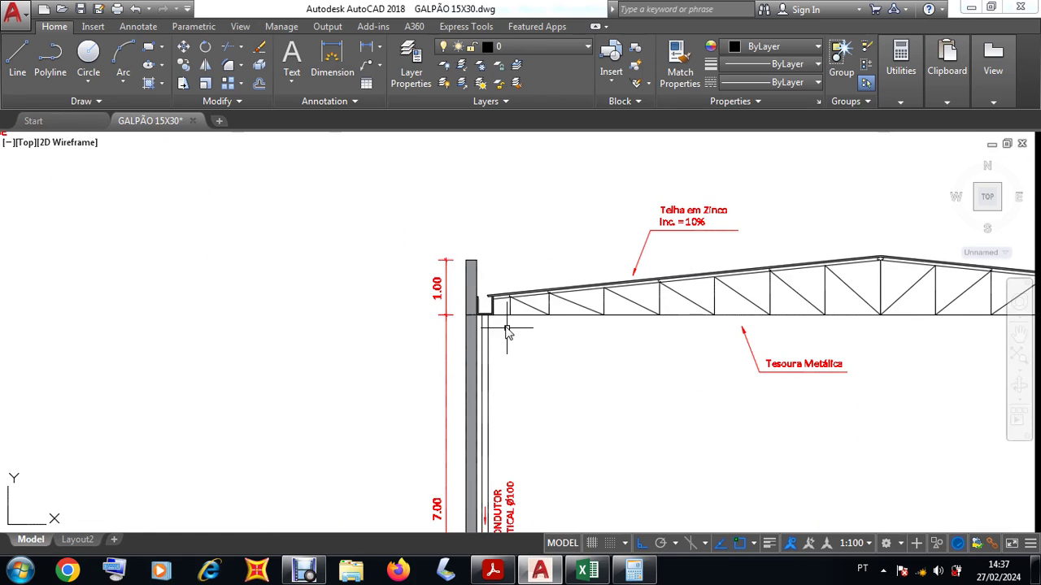
scroll(465, 358, "down", 6)
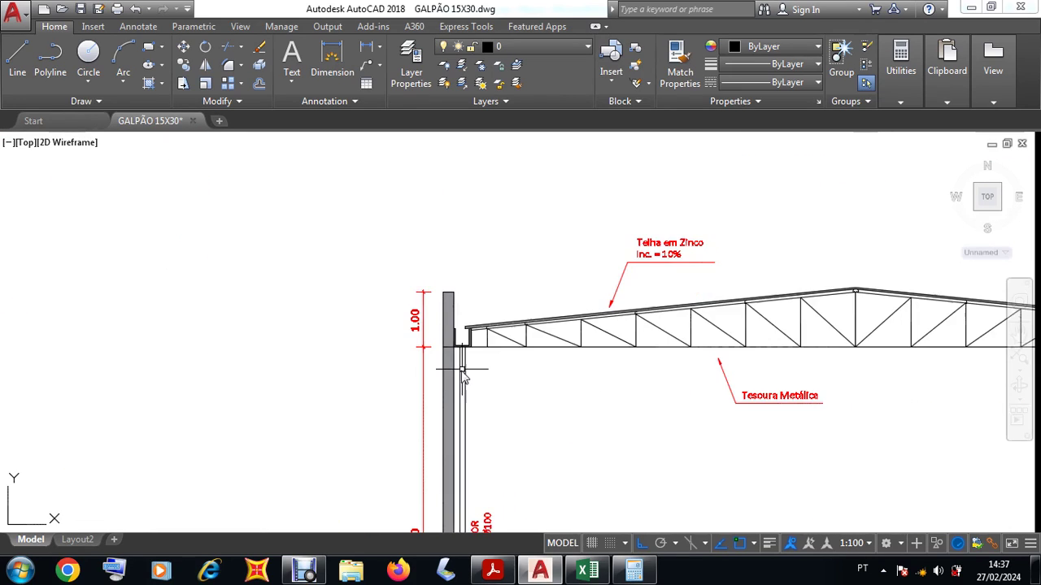
scroll(465, 478, "up", 6)
scroll(465, 478, "down", 5)
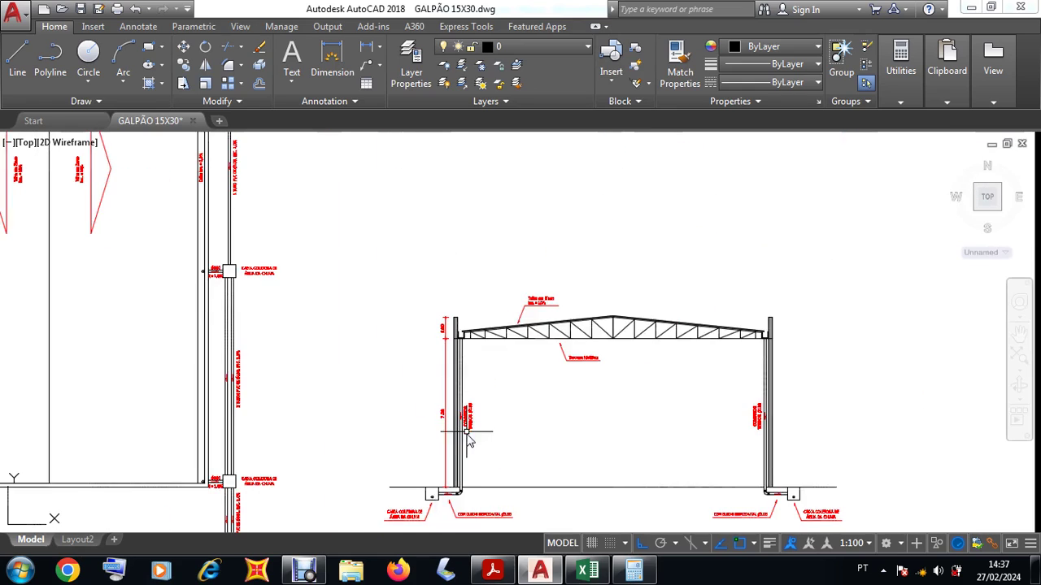
scroll(460, 496, "up", 6)
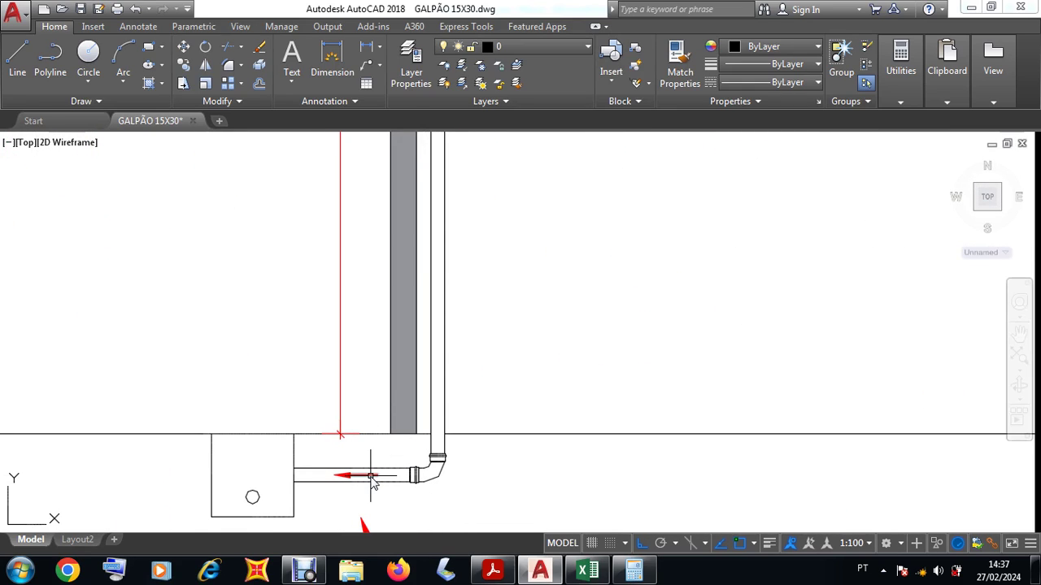
- Set the number of horizontal conductors to 1 in the Excel sheet, rechecking the pipe layout in the AutoCAD section
left_click(582, 571)
left_click(322, 465)
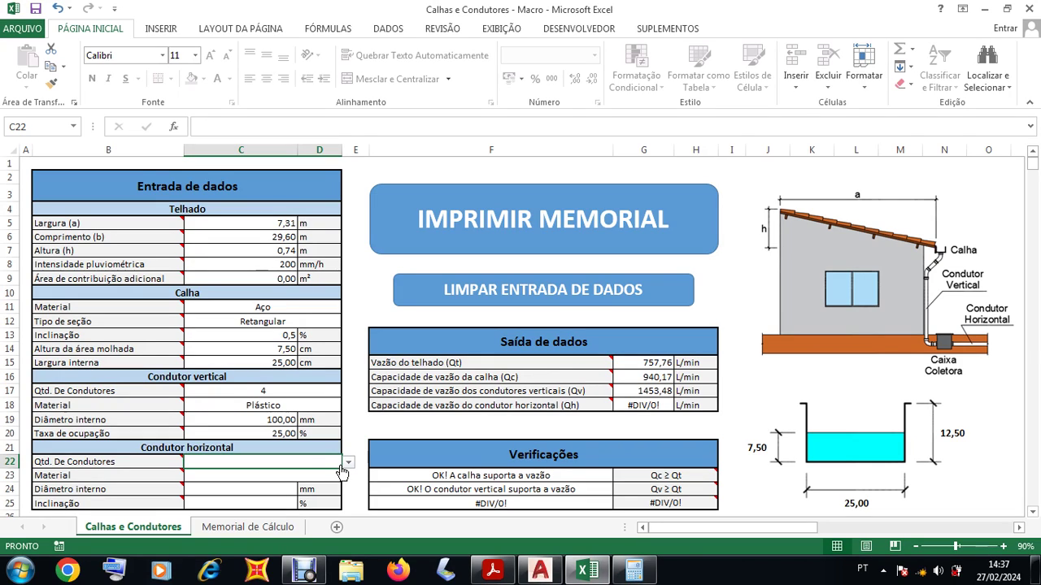
left_click(539, 571)
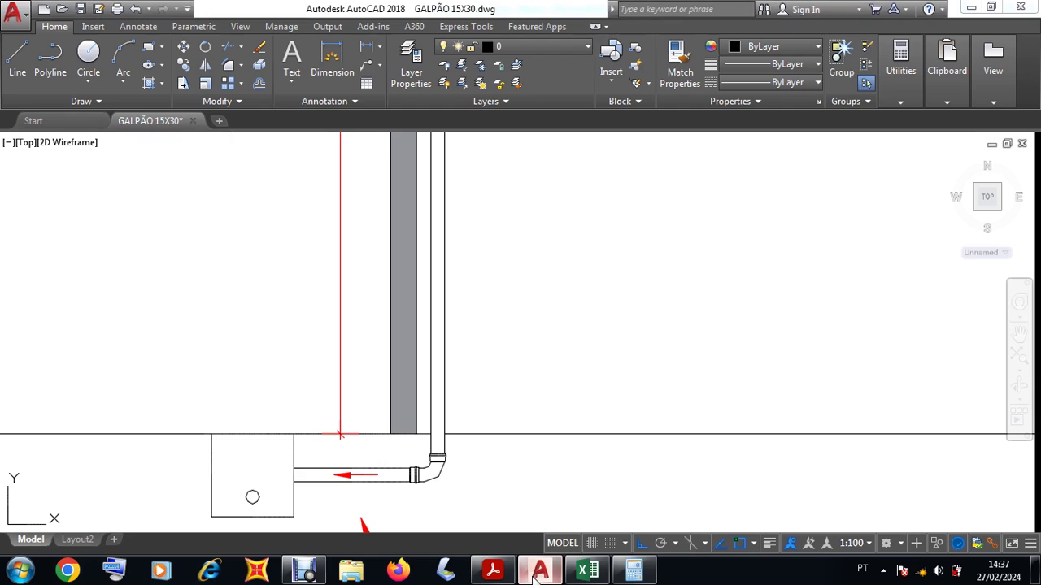
scroll(538, 293, "up", 5)
scroll(536, 275, "down", 3)
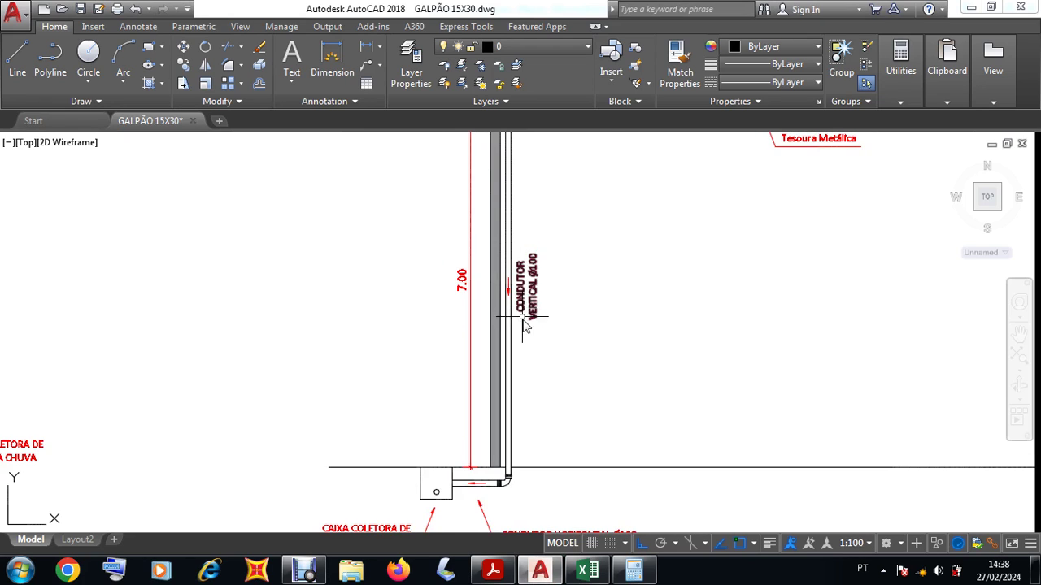
scroll(484, 488, "up", 6)
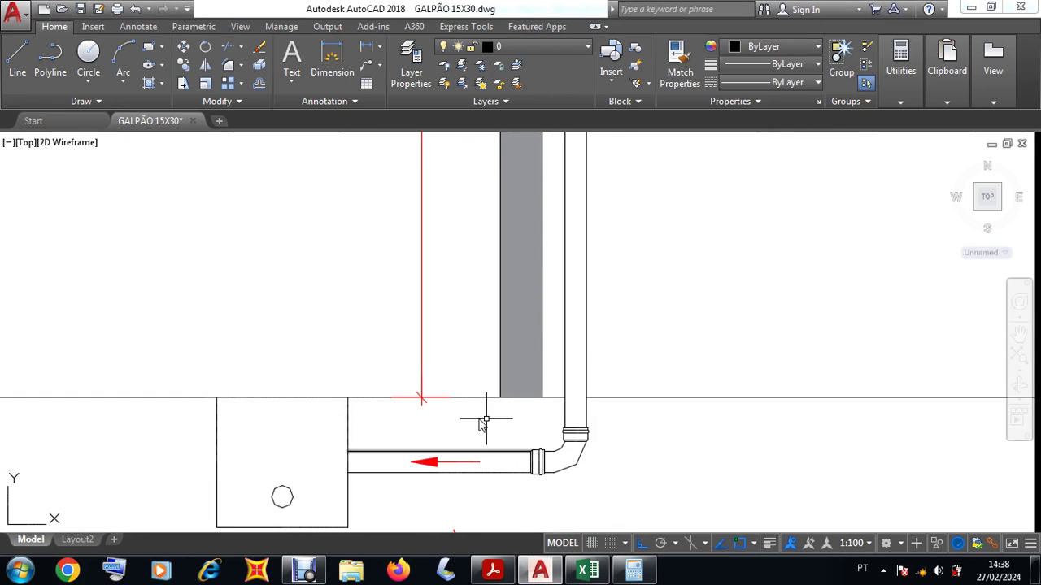
left_click(582, 571)
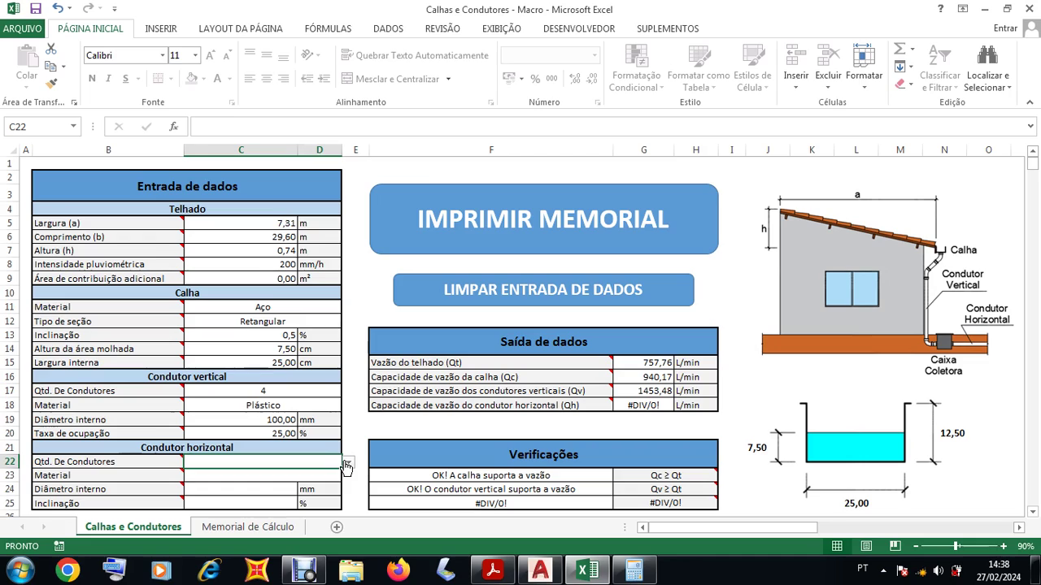
left_click(348, 462)
left_click(228, 474)
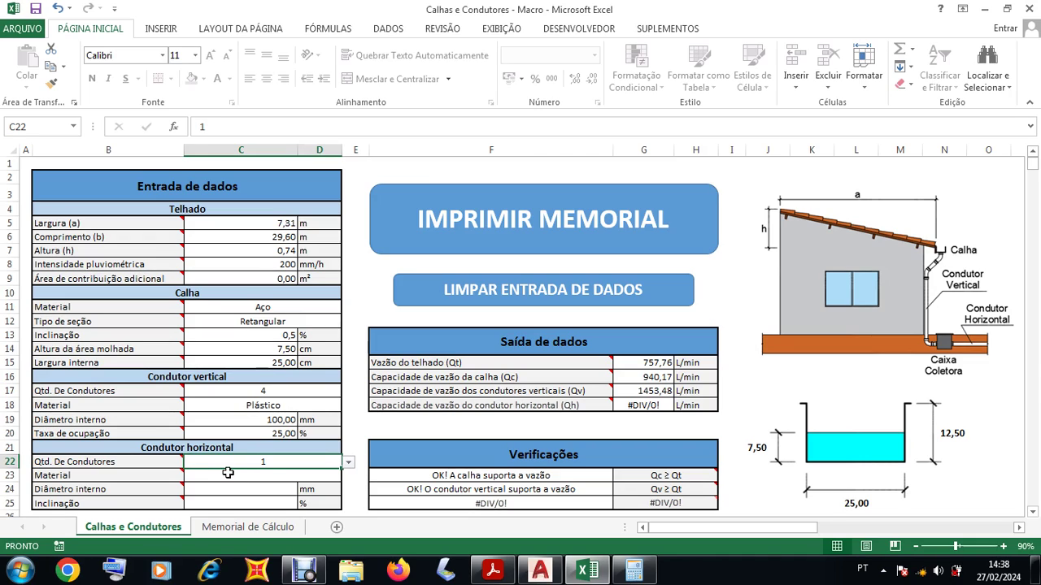
- Set the horizontal conductor's material to Plástico
left_click(268, 474)
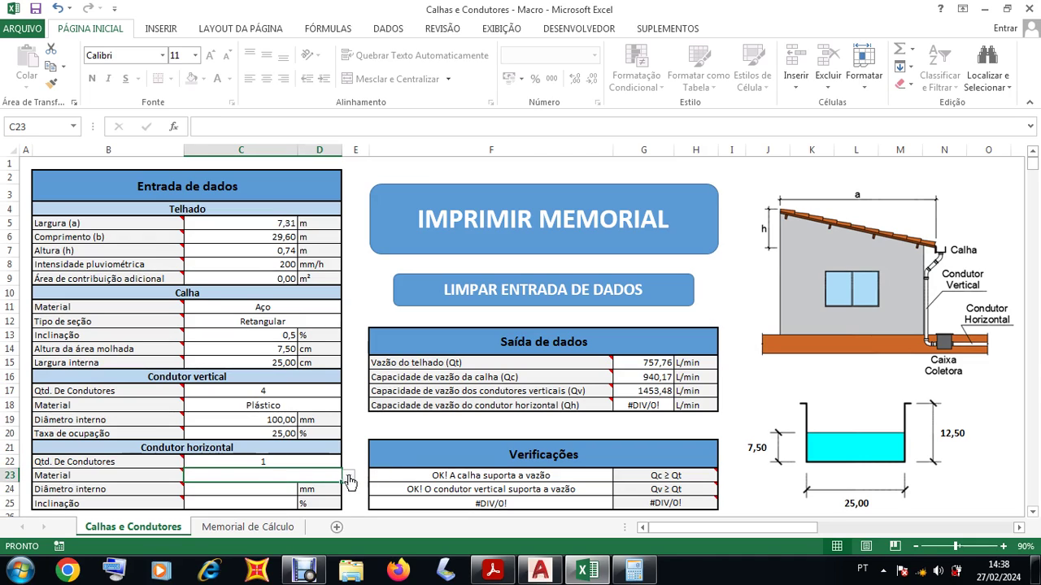
left_click(349, 478)
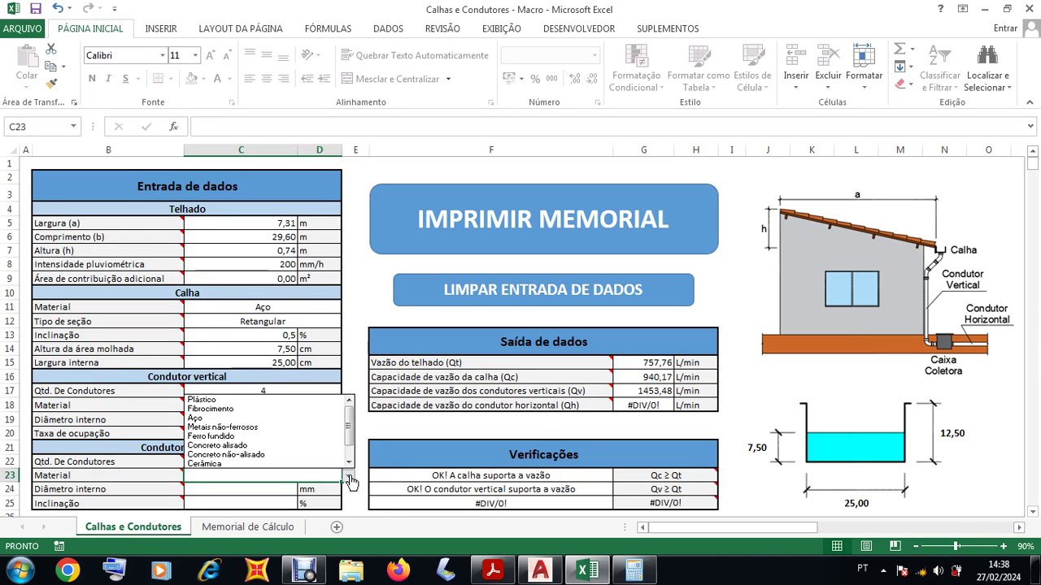
left_click(211, 401)
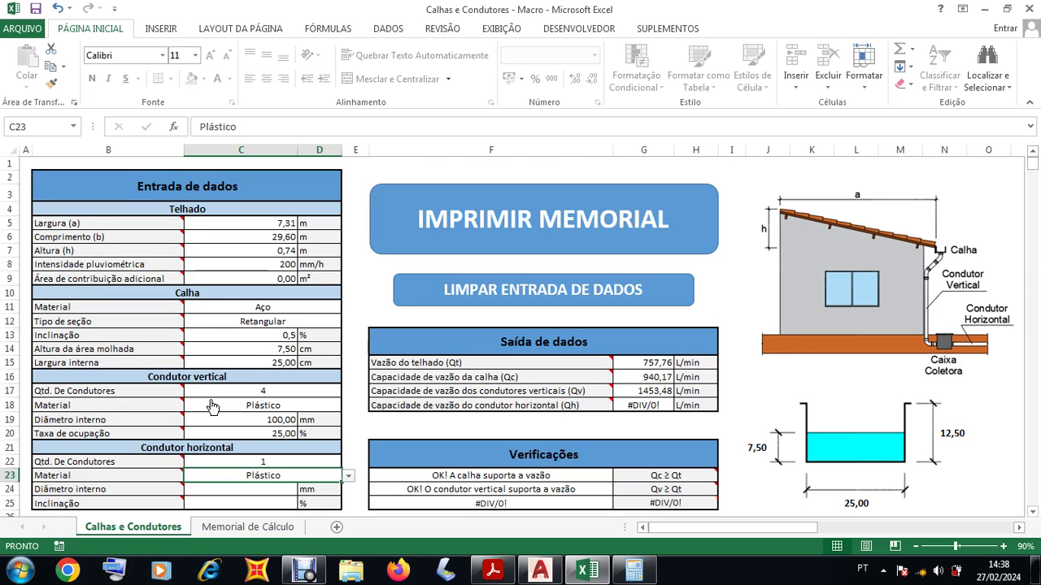
- Check the downpipe and horizontal pipe in the AutoCAD section and set the horizontal conductor's internal diameter to 100 mm in Excel
left_click(252, 490)
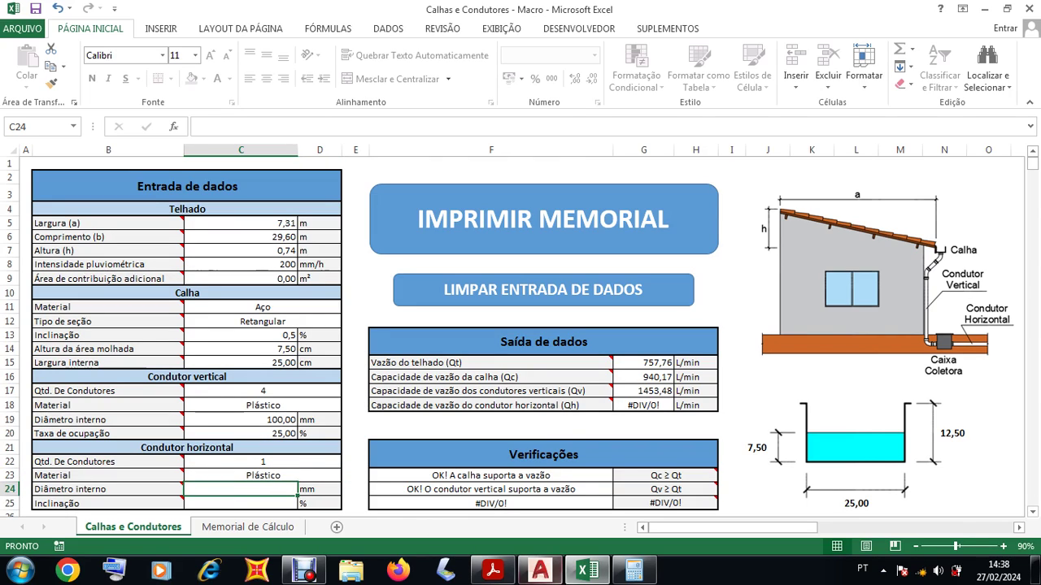
left_click(540, 570)
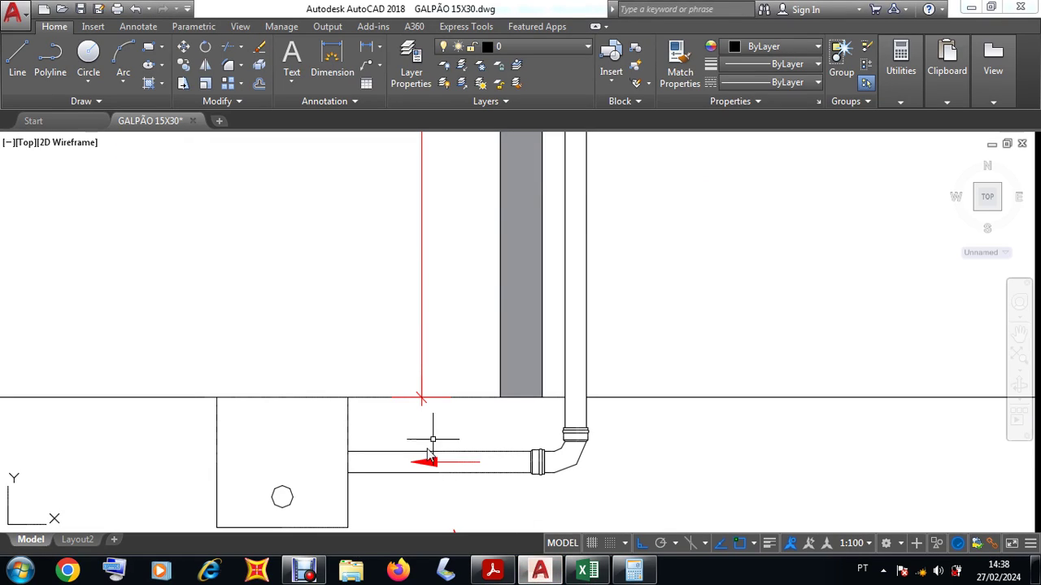
scroll(439, 462, "down", 3)
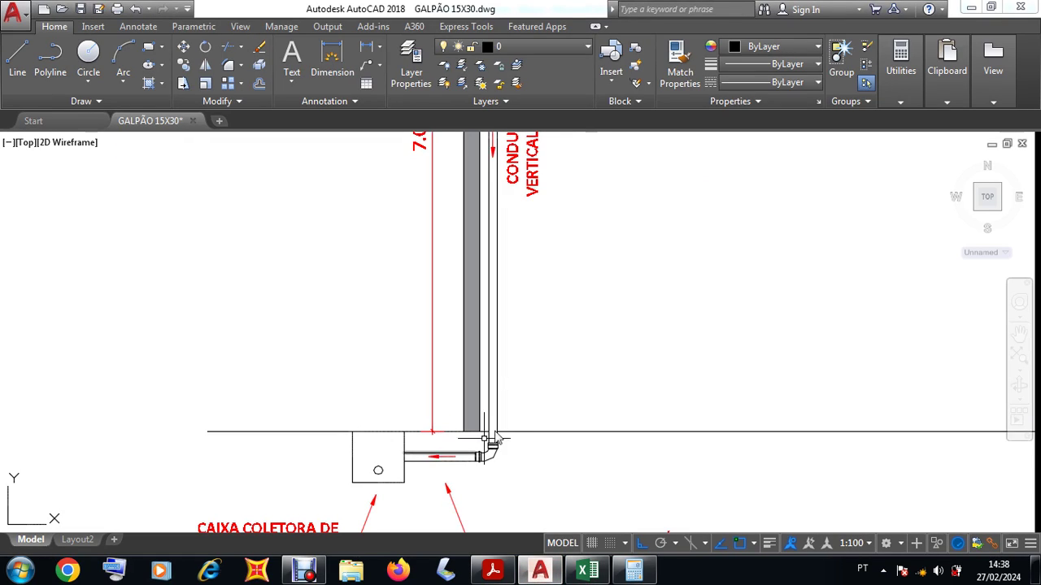
scroll(496, 357, "up", 3)
scroll(475, 396, "down", 2)
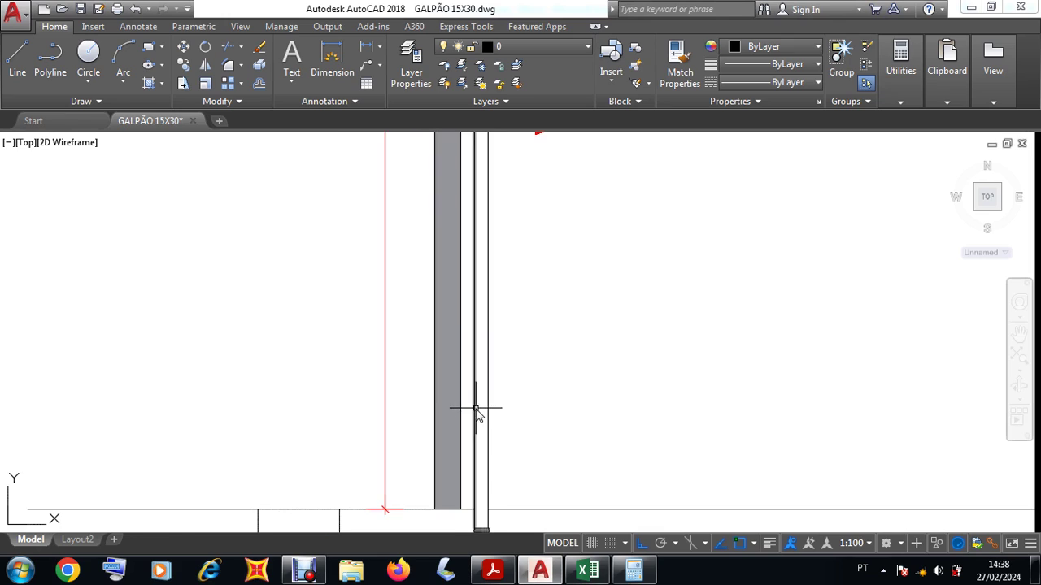
left_click(586, 570)
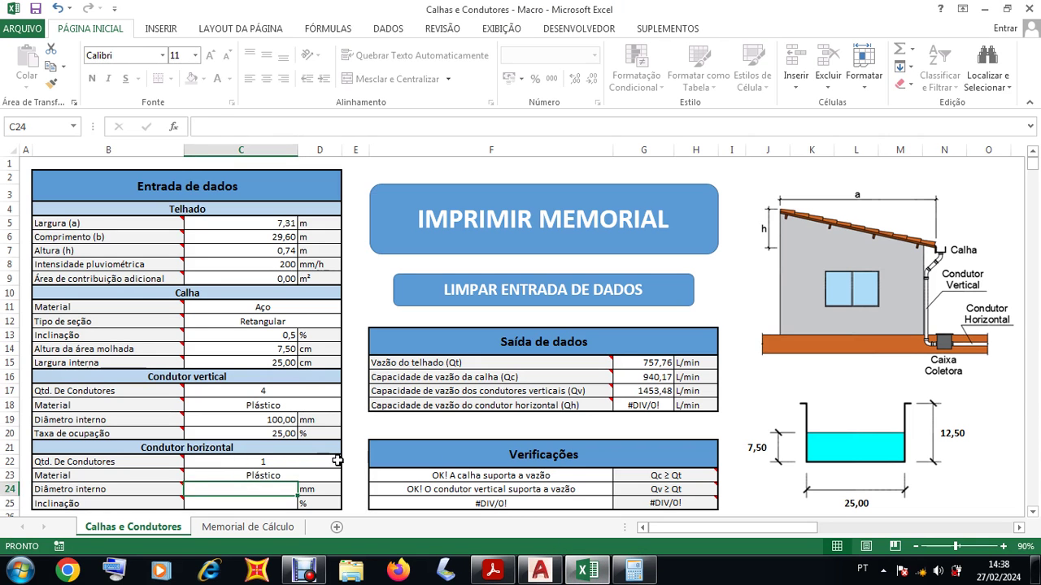
type("100")
key("Return")
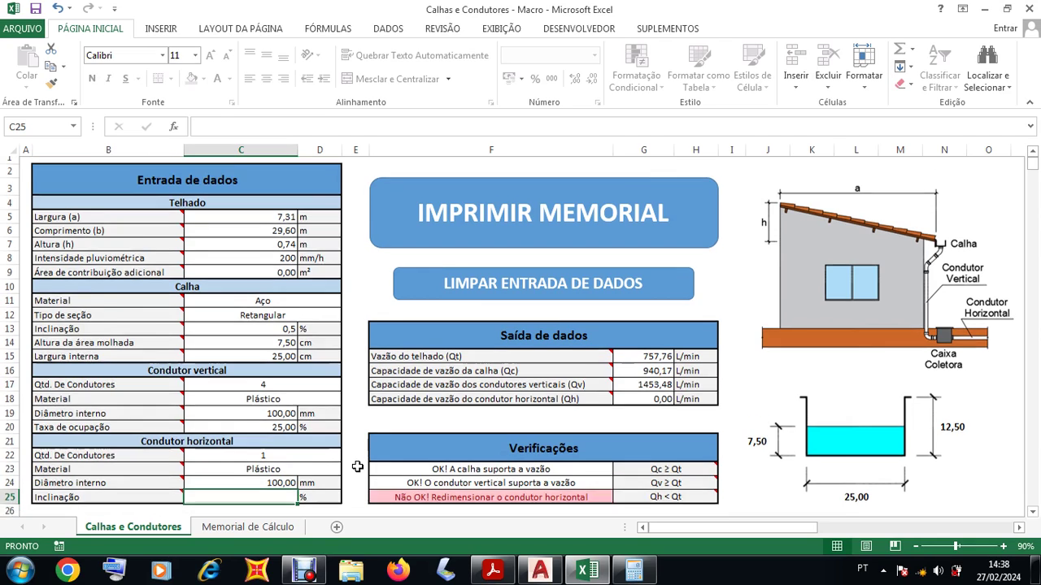
- Set the horizontal conductor's slope to 1 %
scroll(354, 469, "down", 1)
type("1")
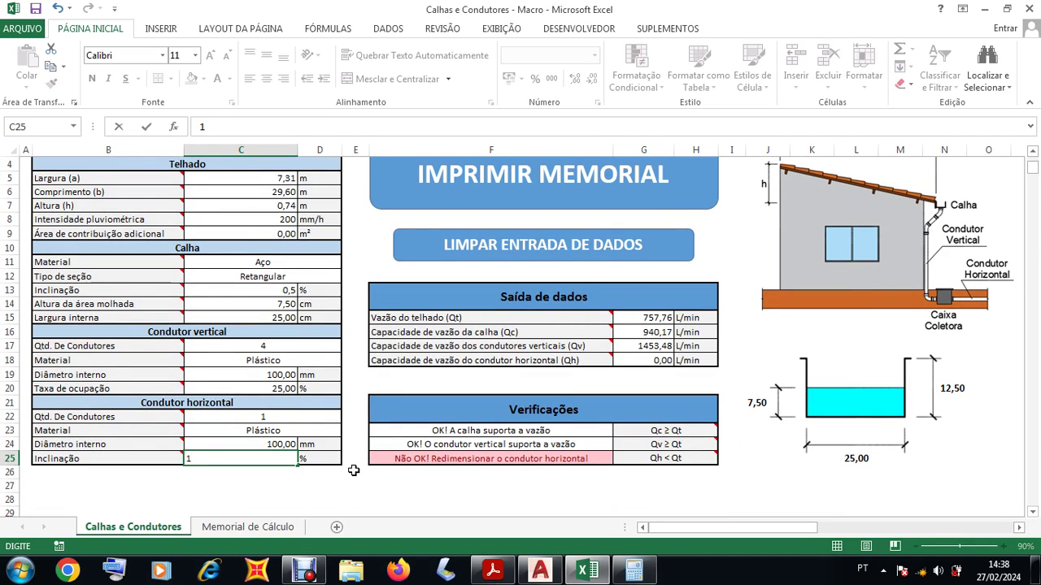
key("Return")
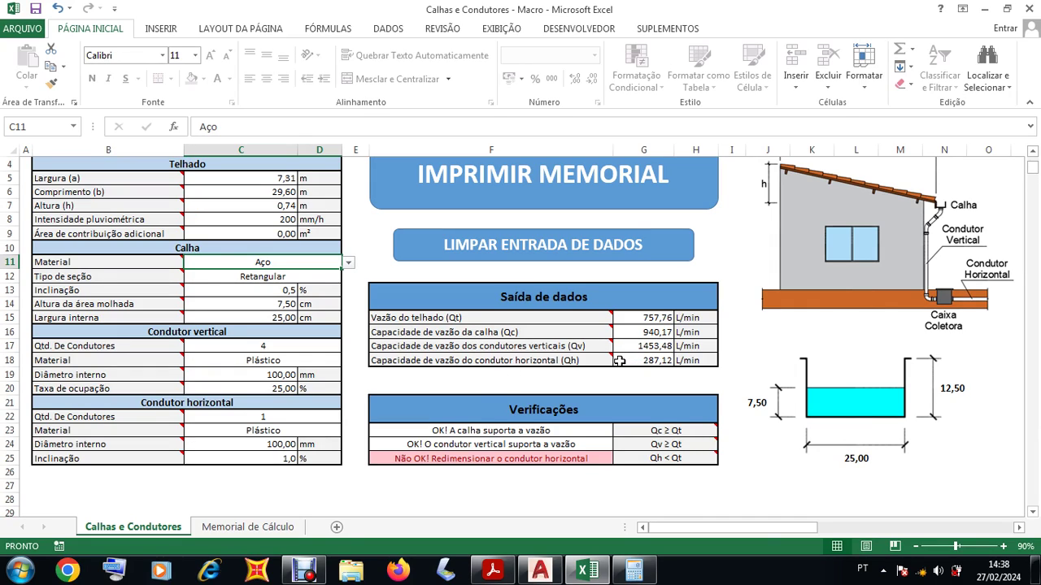
- Compare the first downpipe's flow in the AutoCAD roof plan with the horizontal conductor's flow capacity in the Excel sheet
left_click(539, 573)
scroll(450, 437, "down", 10)
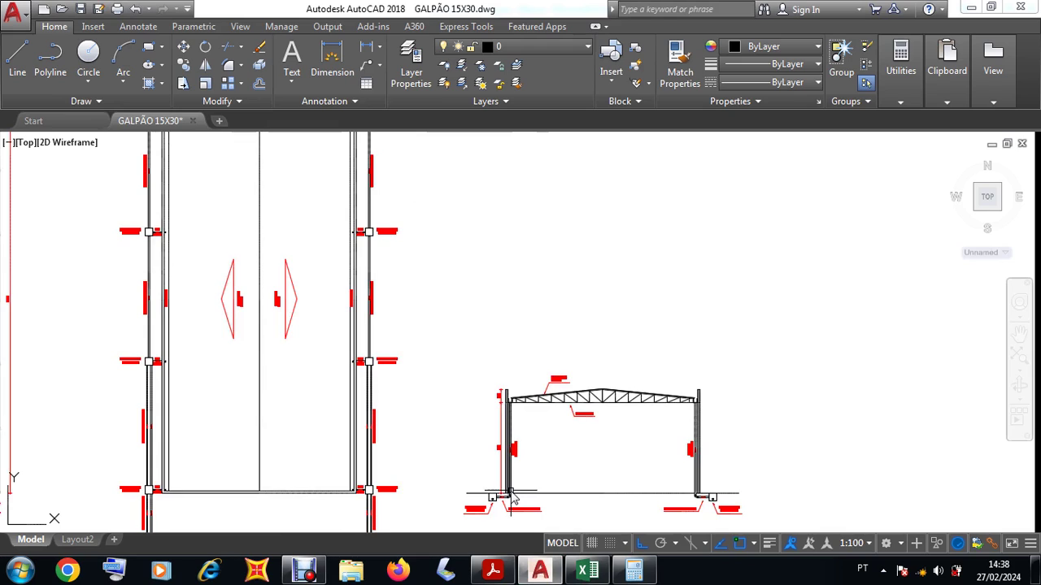
scroll(122, 402, "up", 8)
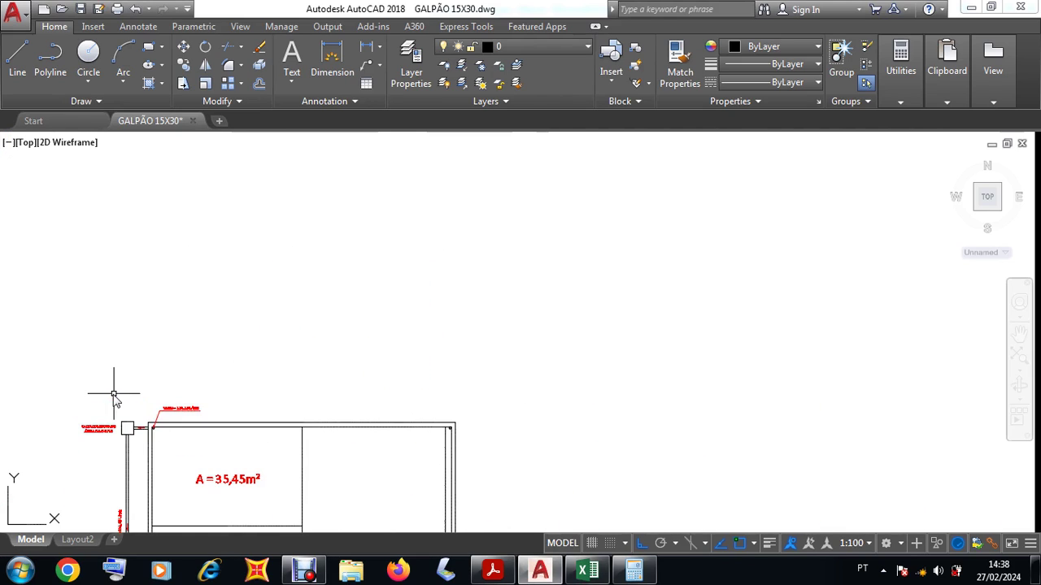
scroll(241, 382, "down", 1)
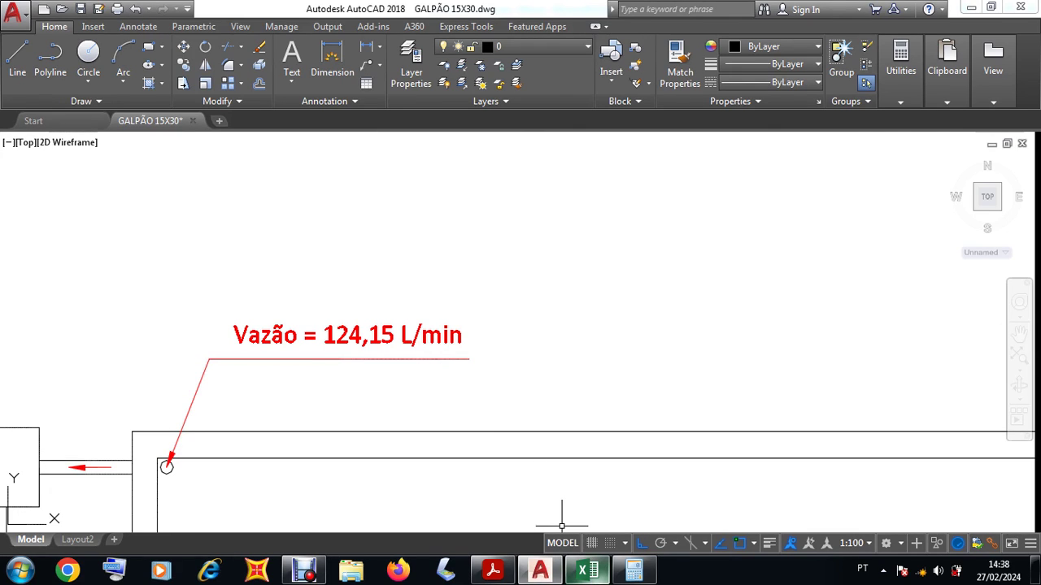
left_click(587, 571)
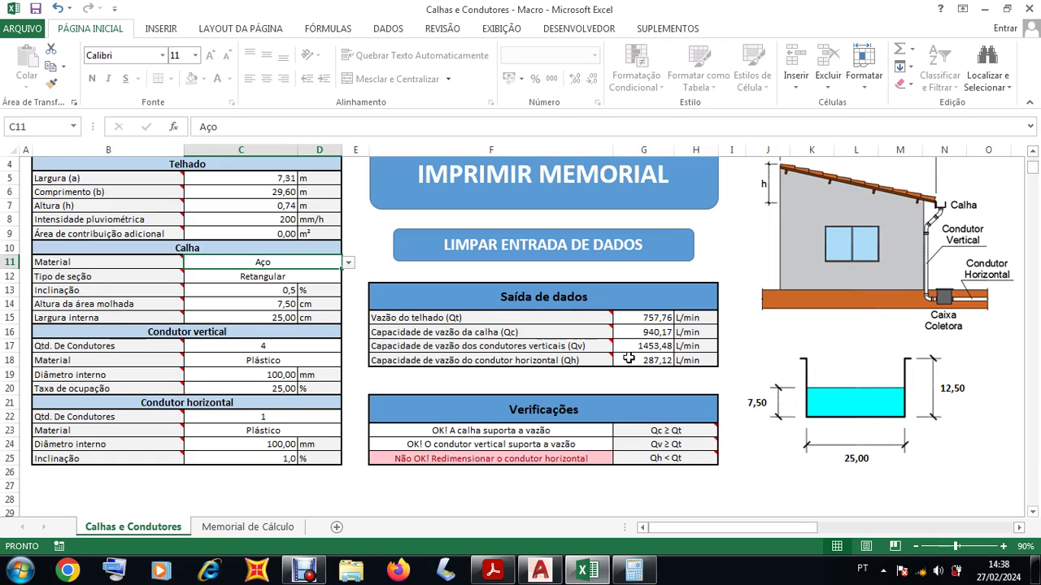
left_click(540, 571)
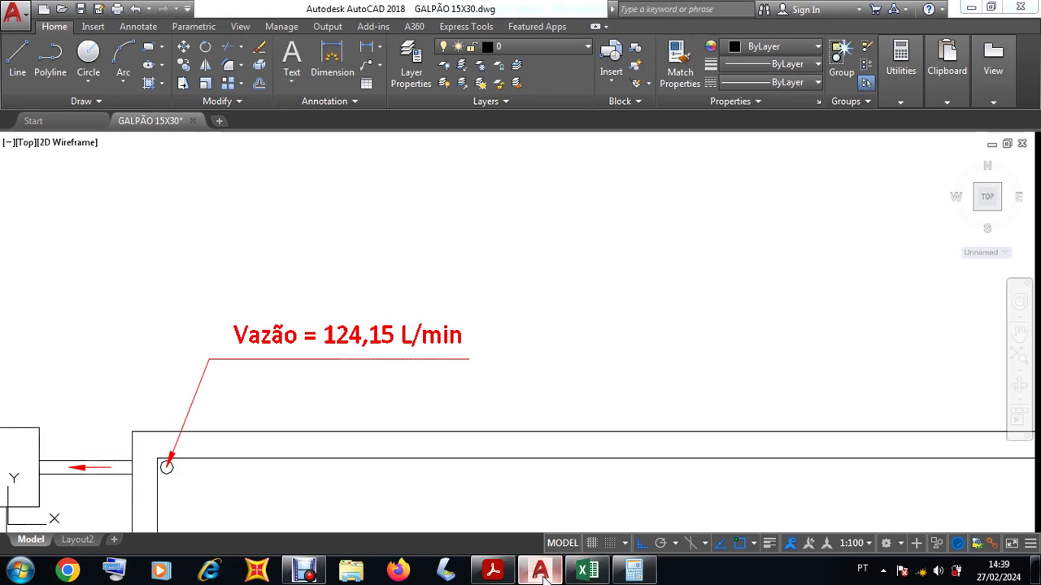
scroll(536, 488, "down", 2)
left_click(591, 575)
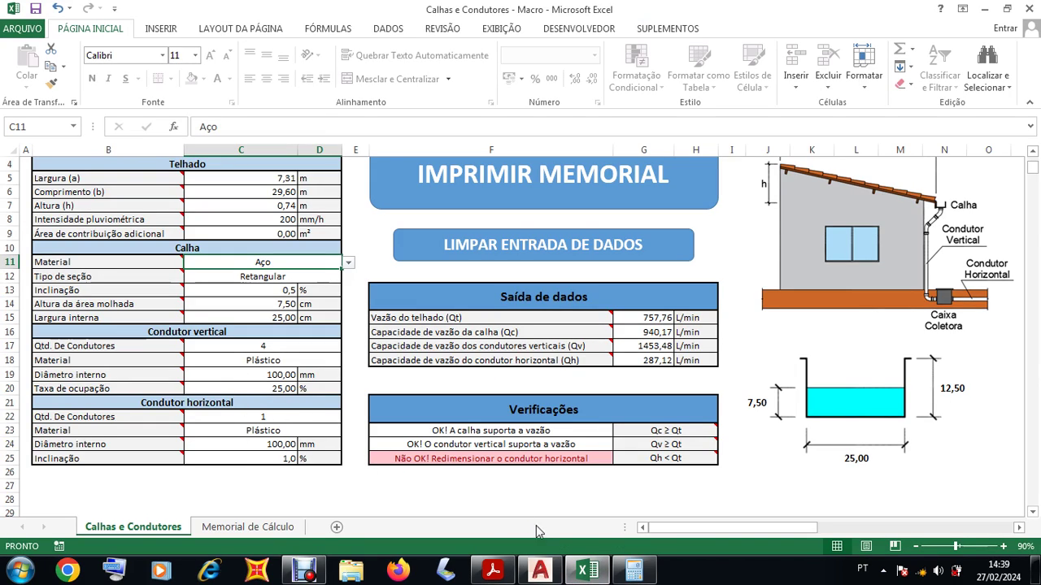
left_click(540, 571)
scroll(395, 416, "up", 2)
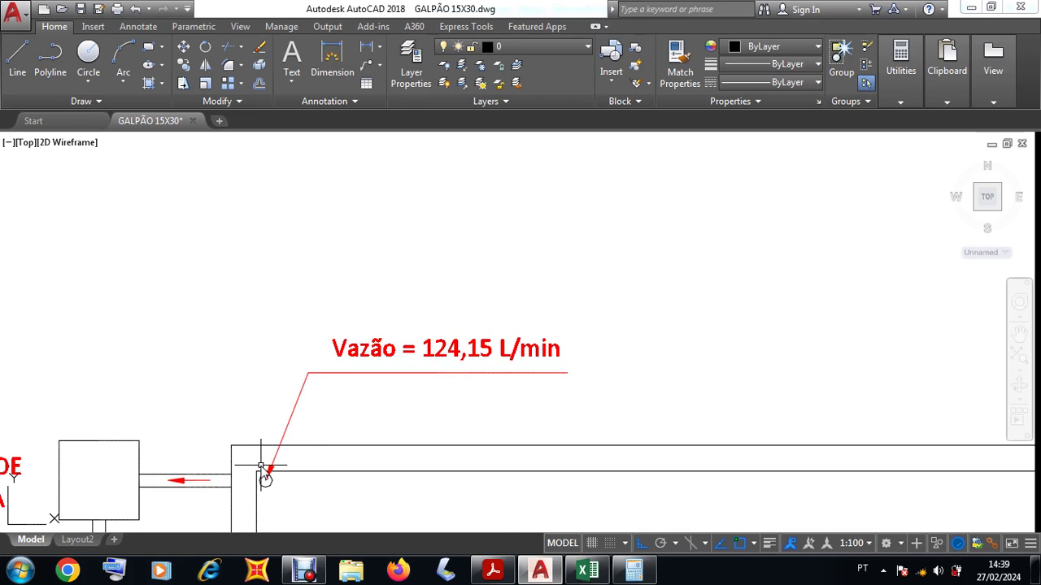
- Examine the second downpipe's flow label and its contribution area in the AutoCAD roof plan
scroll(425, 293, "down", 4)
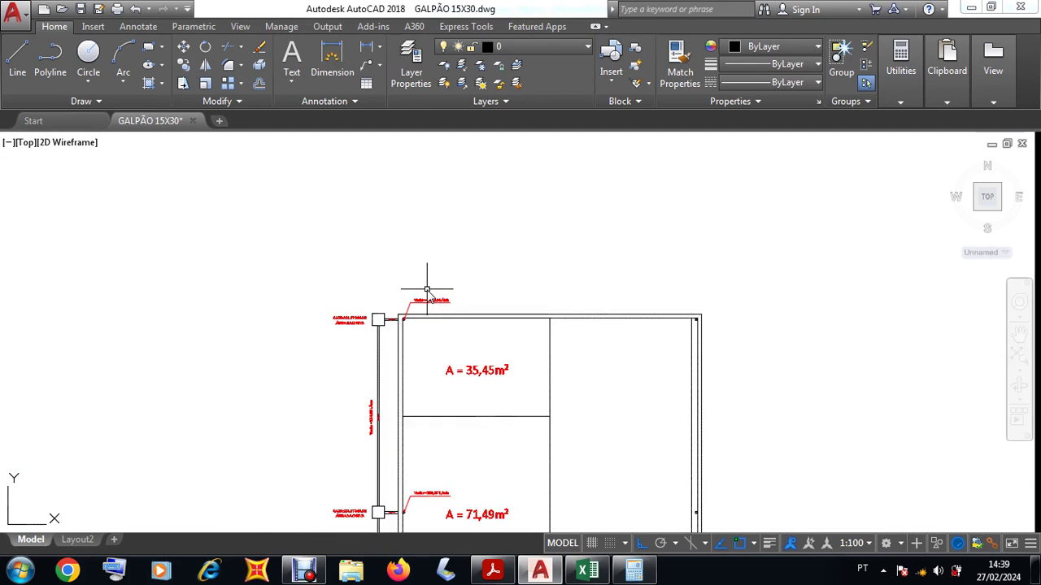
scroll(425, 378, "up", 4)
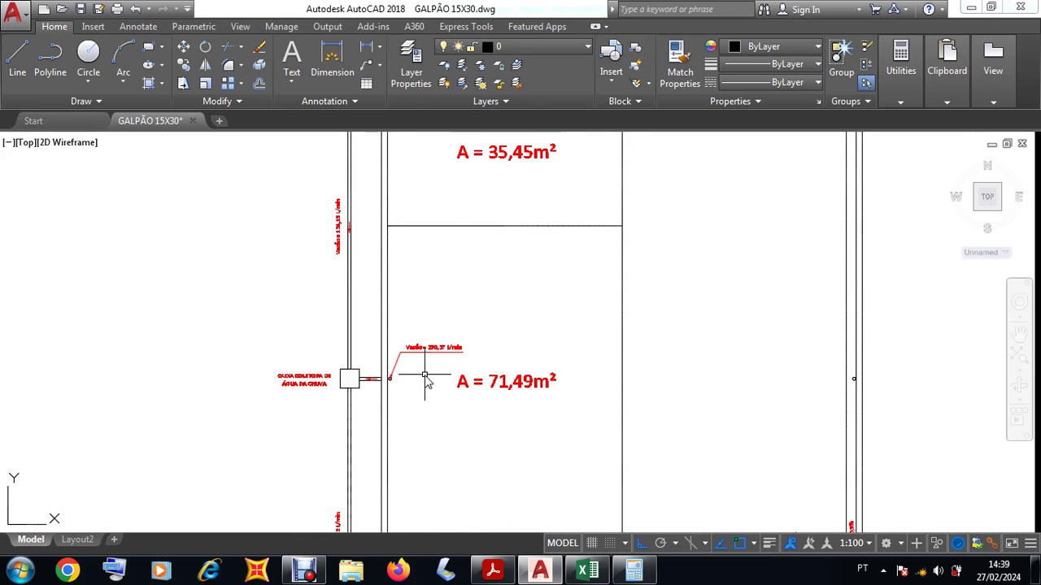
scroll(436, 372, "up", 4)
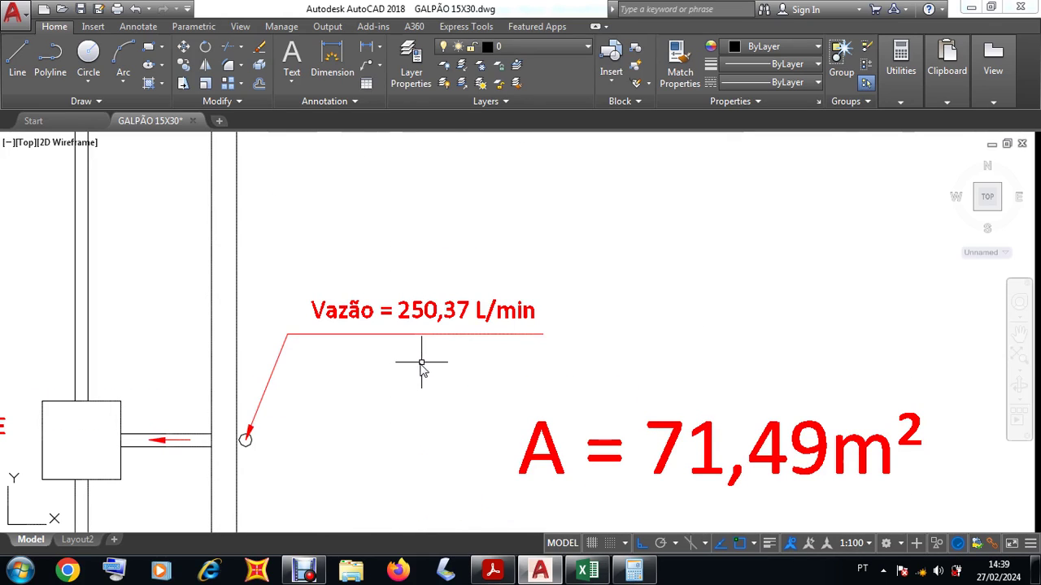
scroll(331, 410, "down", 2)
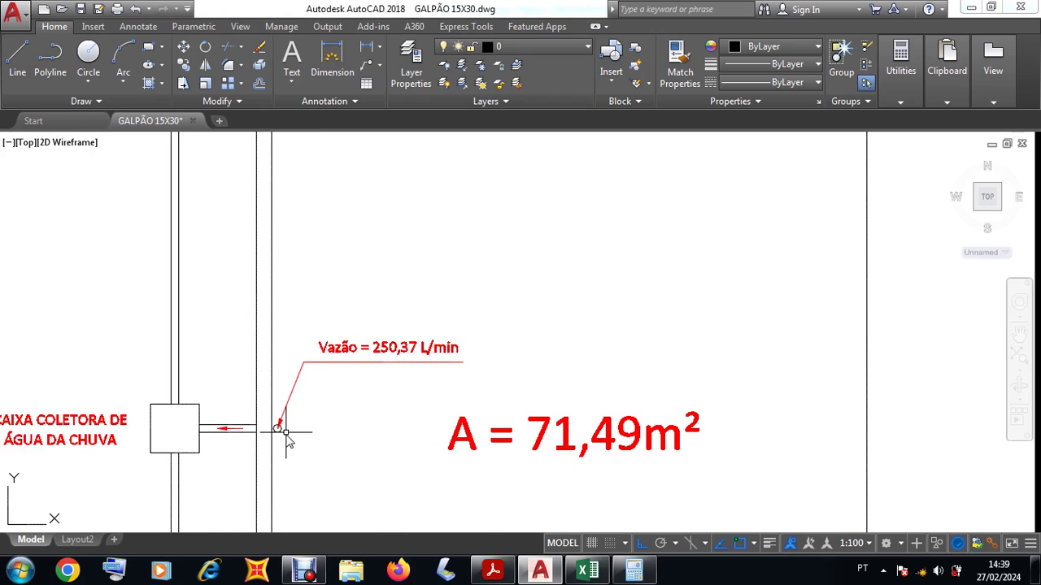
scroll(269, 419, "up", 4)
scroll(276, 405, "down", 4)
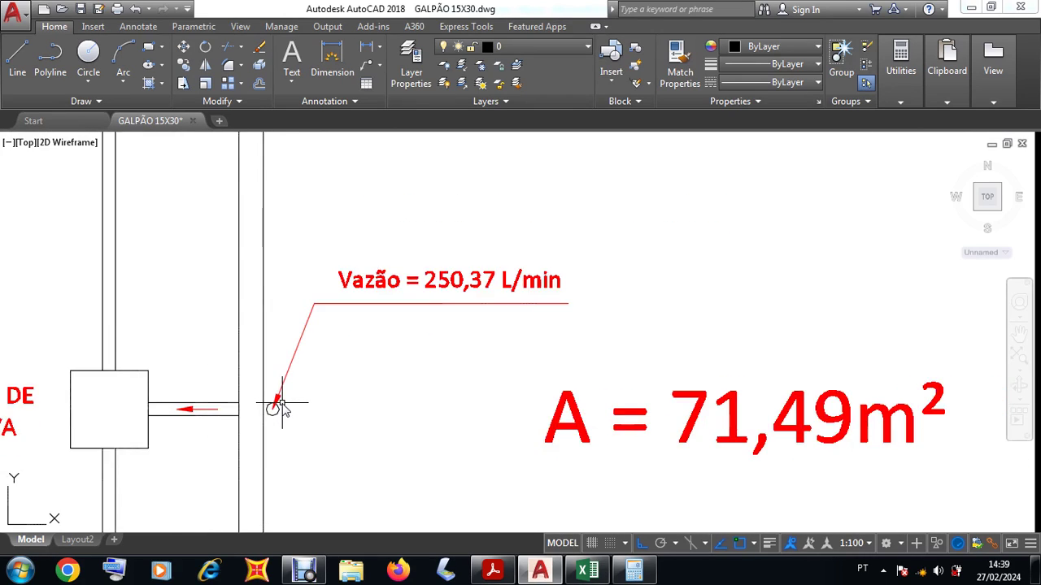
- In the calculator, divide the second downpipe's contribution area of 71,49 by the total roof area of 216,37 from the plan
left_click(633, 572)
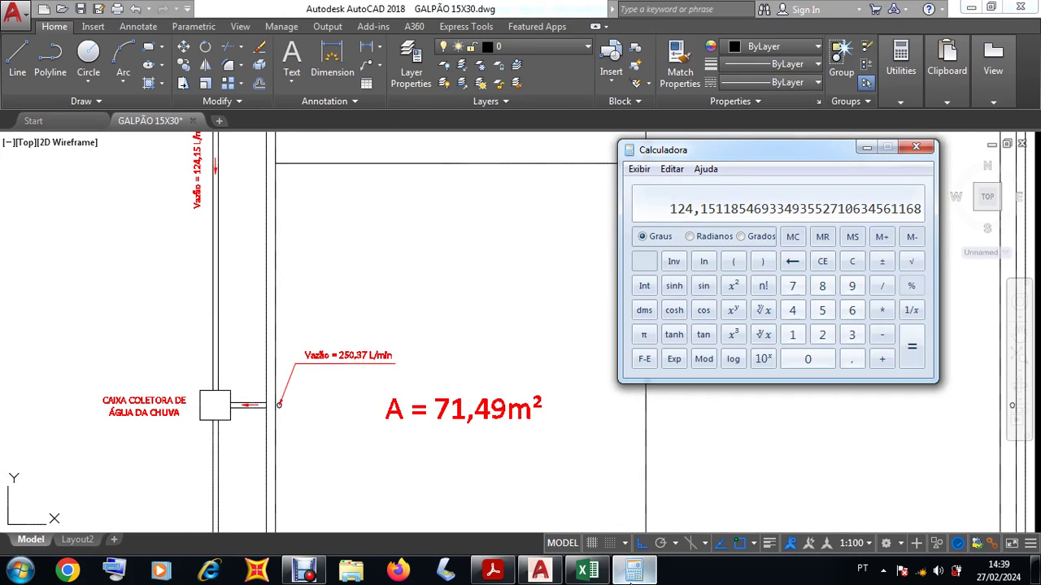
left_click(852, 262)
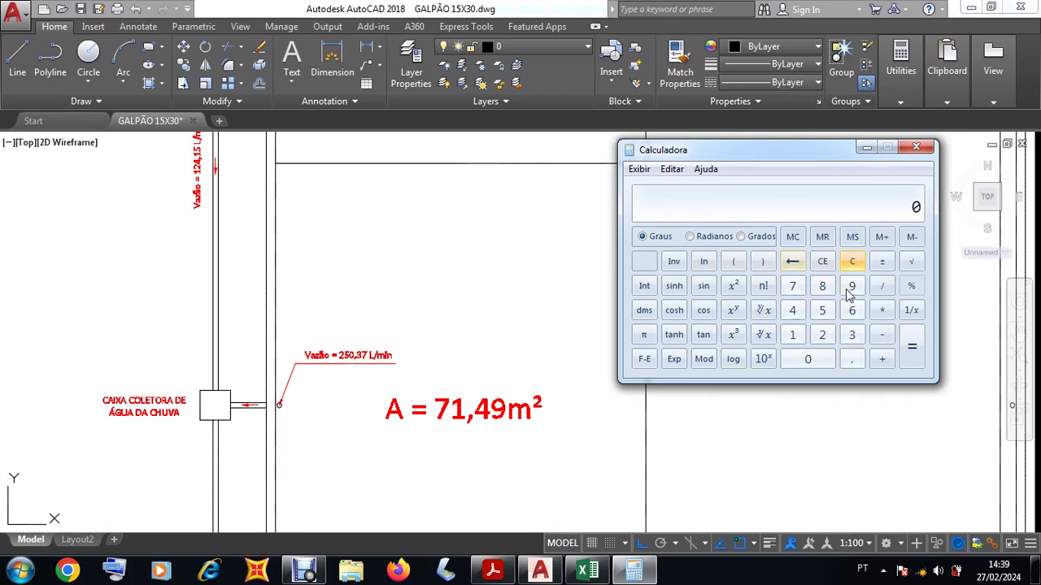
left_click(794, 287)
left_click(792, 333)
left_click(793, 309)
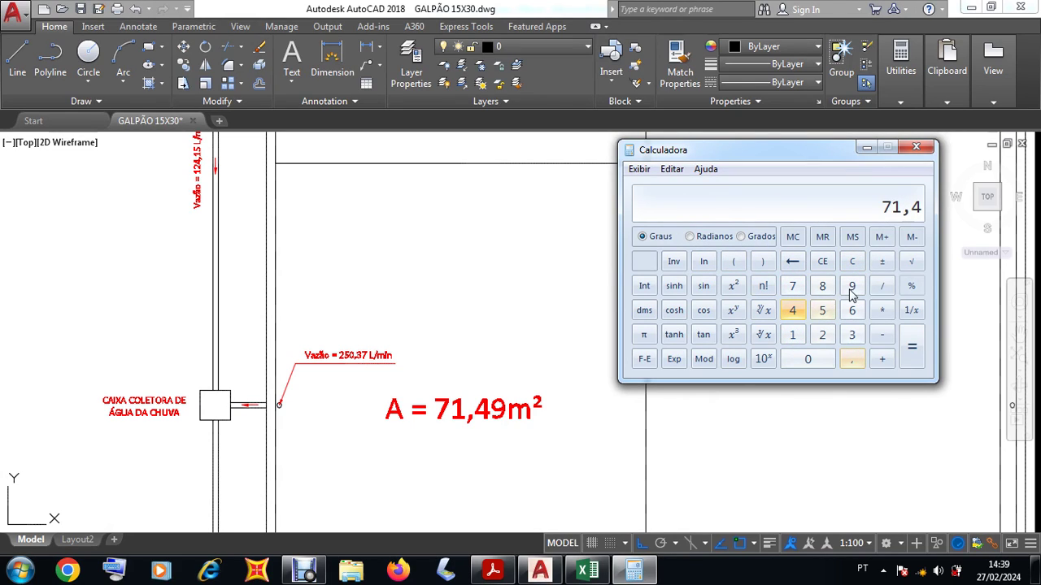
left_click(851, 287)
left_click(885, 288)
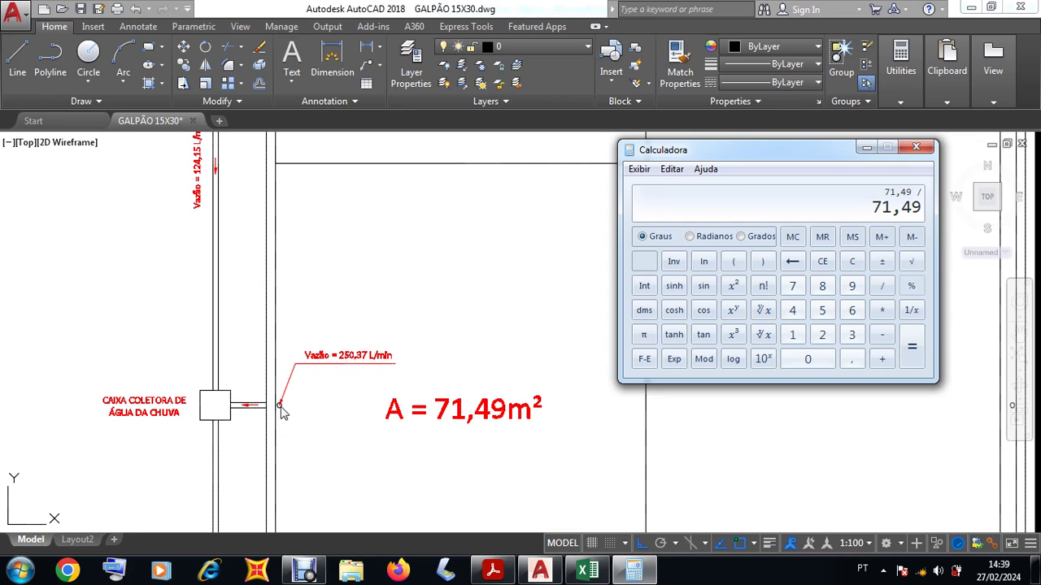
left_click(822, 338)
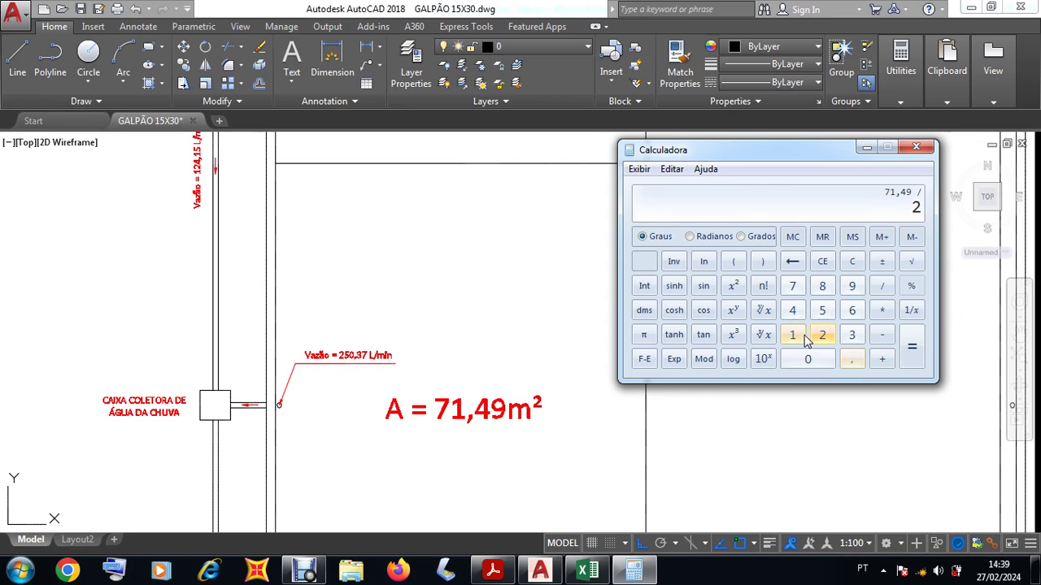
left_click(793, 334)
left_click(851, 358)
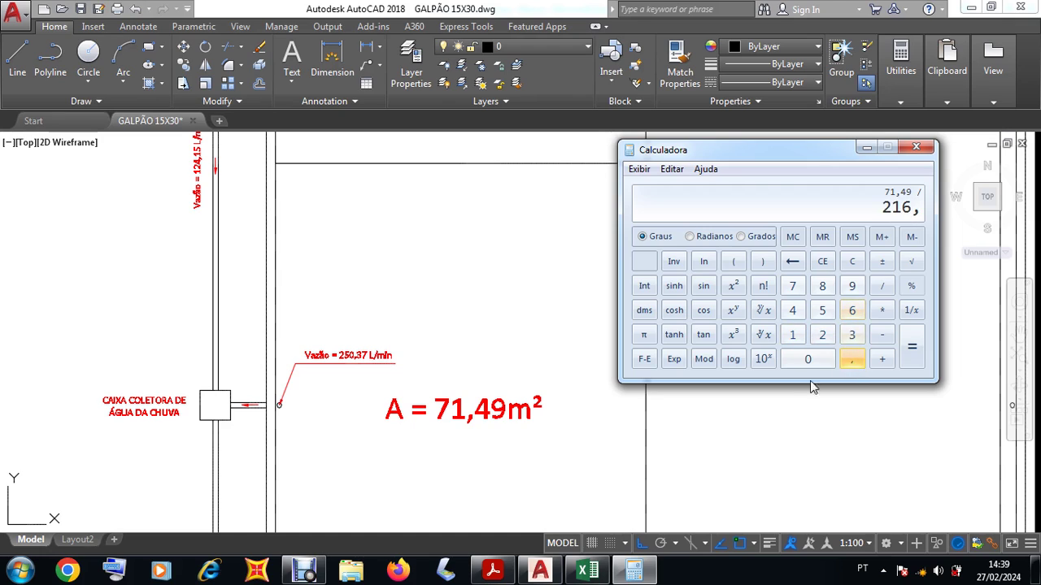
left_click(680, 371)
scroll(713, 425, "down", 5)
scroll(710, 391, "up", 6)
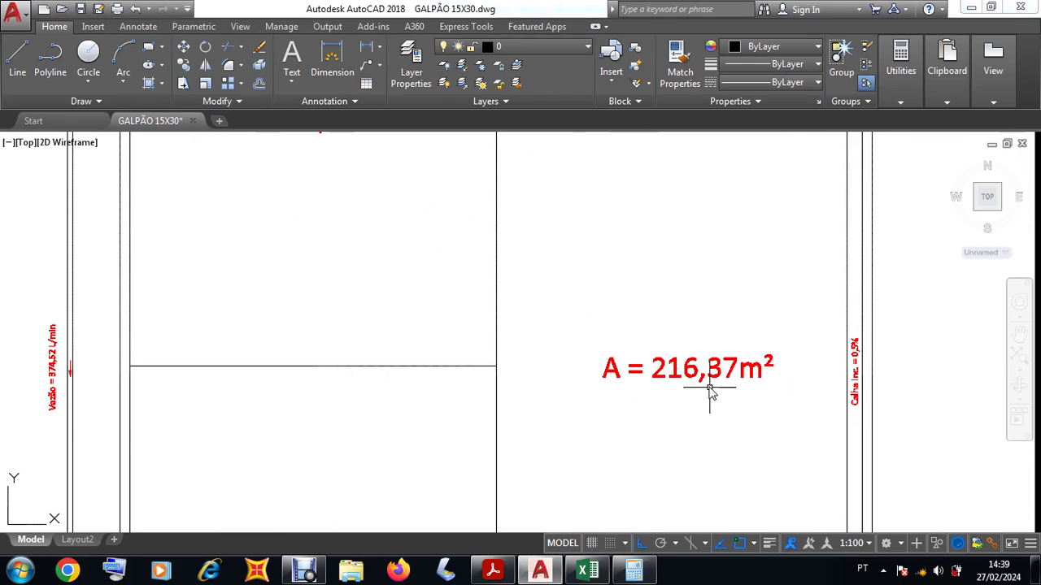
left_click(634, 570)
left_click(852, 336)
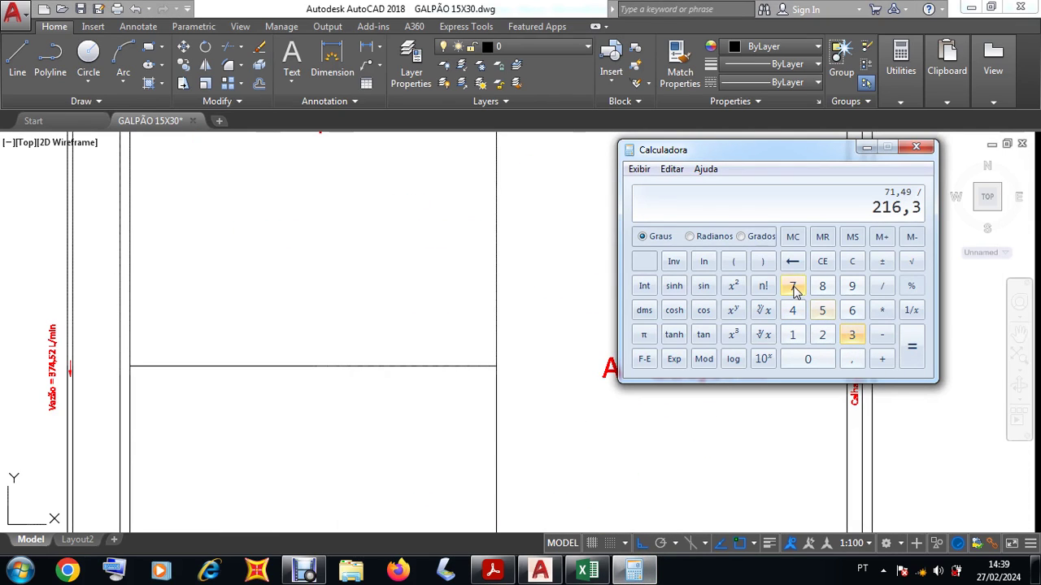
left_click(791, 285)
left_click(911, 352)
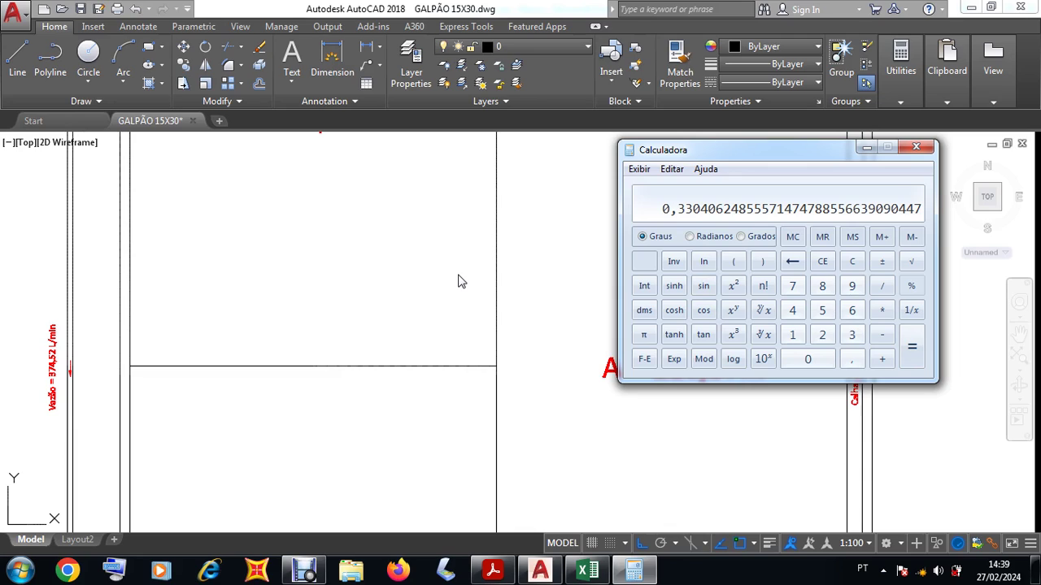
- Multiply the second downpipe's area ratio by the roof flow of 757,76 L/min from the Excel sheet in the calculator
left_click(433, 302)
scroll(437, 340, "down", 3)
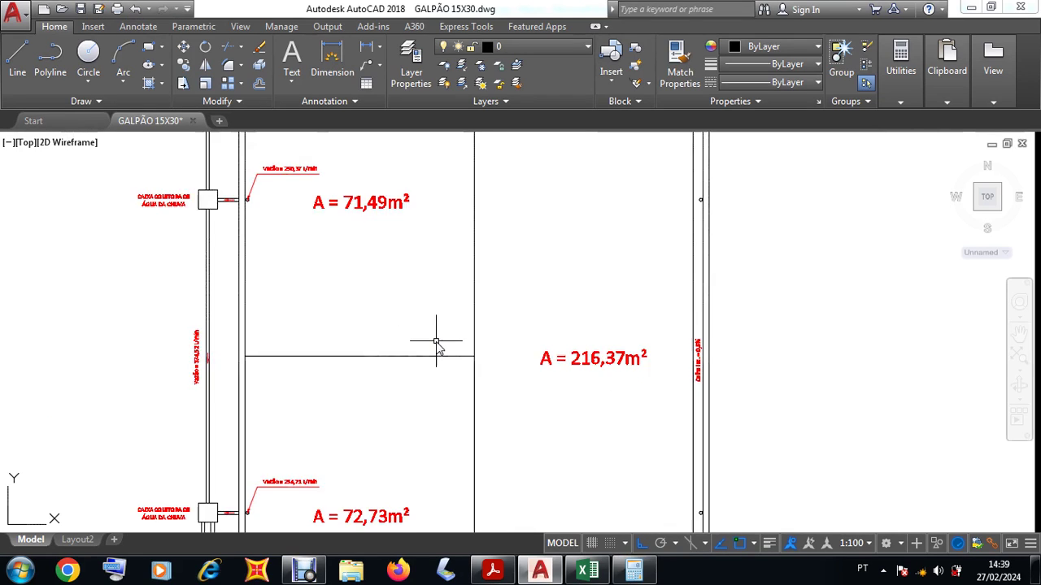
scroll(360, 282, "up", 4)
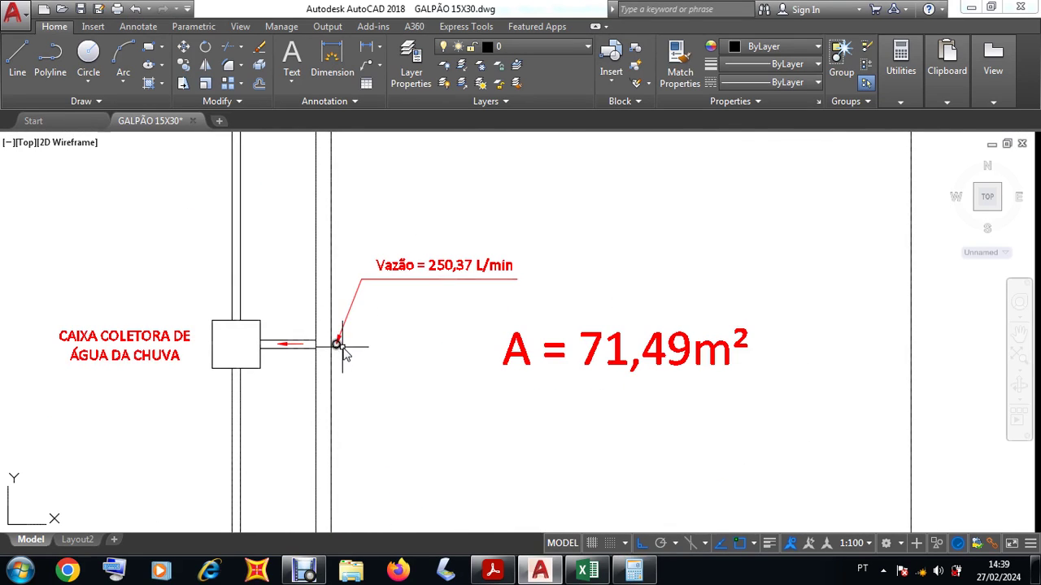
left_click(633, 571)
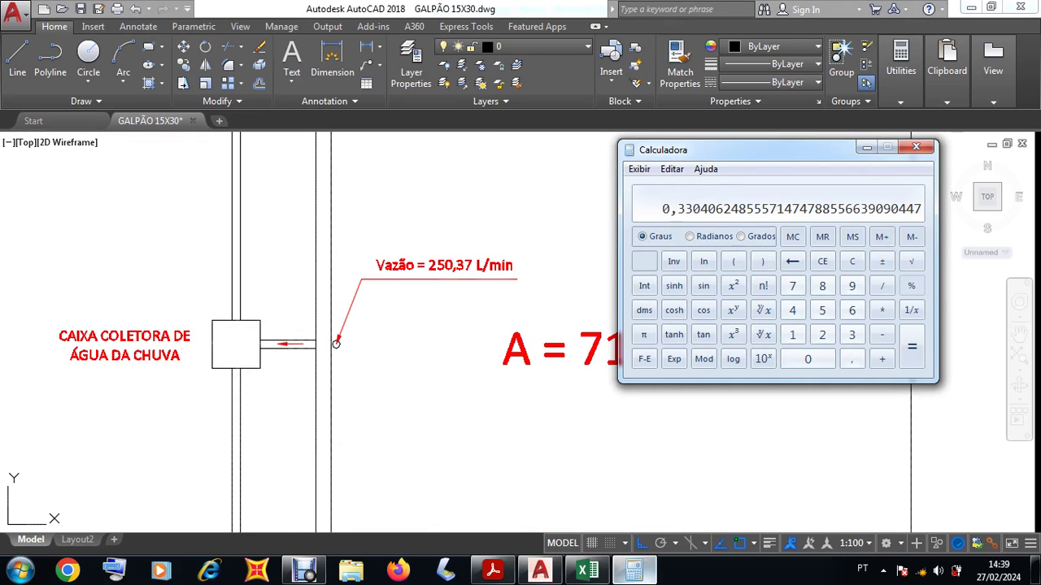
left_click(878, 315)
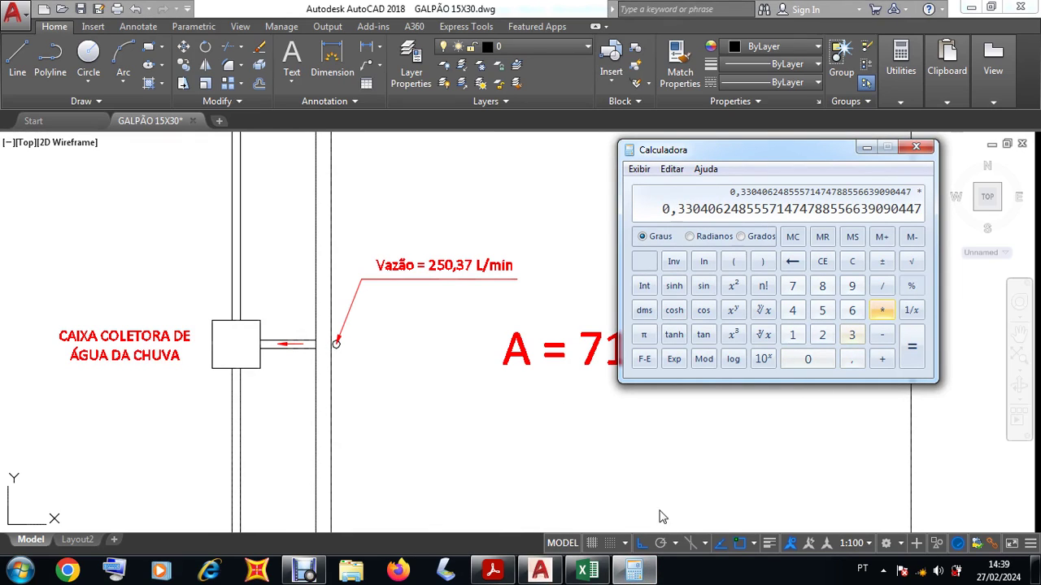
left_click(585, 571)
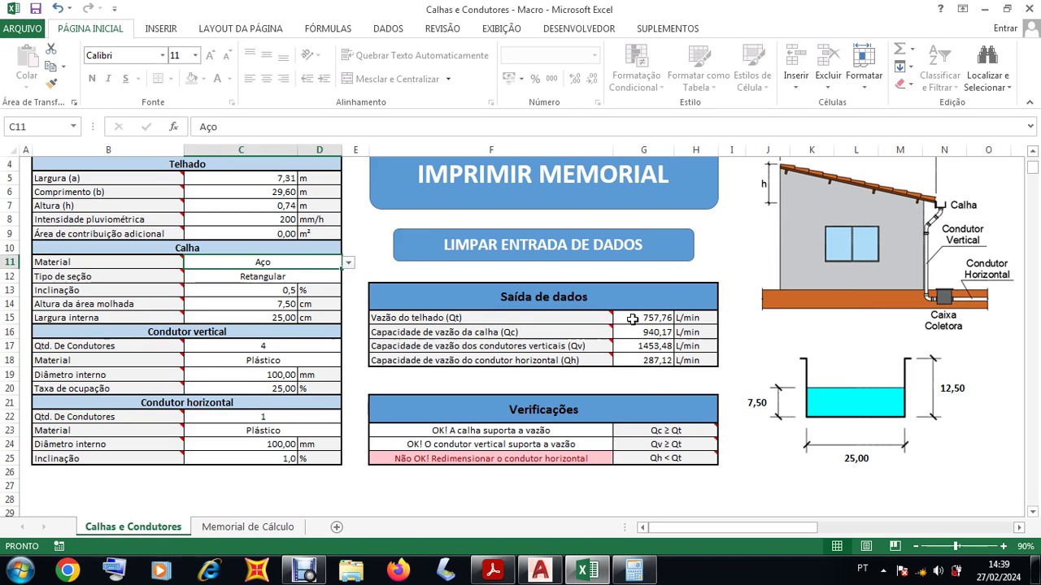
left_click(634, 570)
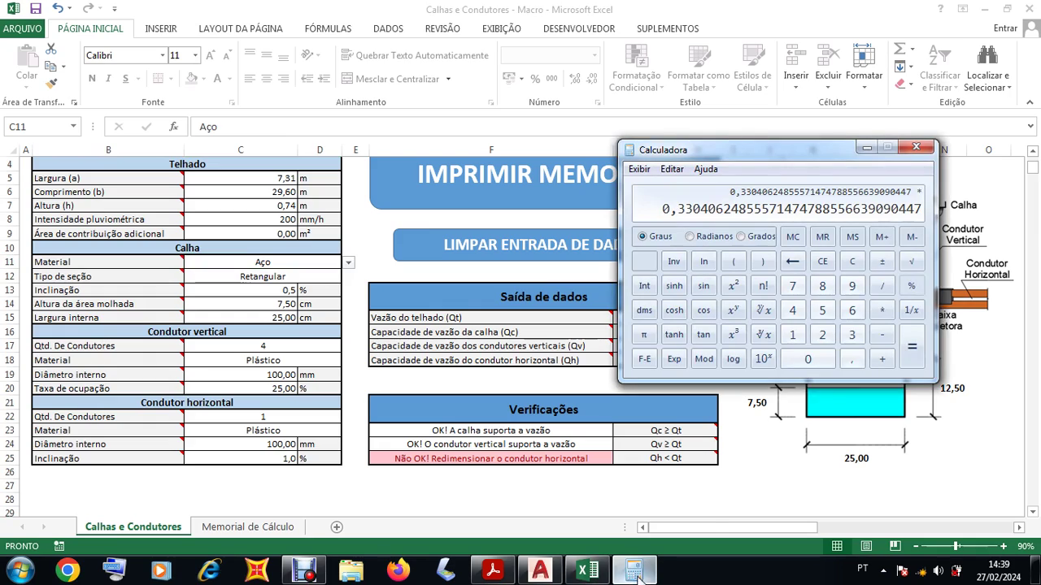
left_click(793, 288)
left_click(822, 310)
left_click(793, 286)
left_click(851, 360)
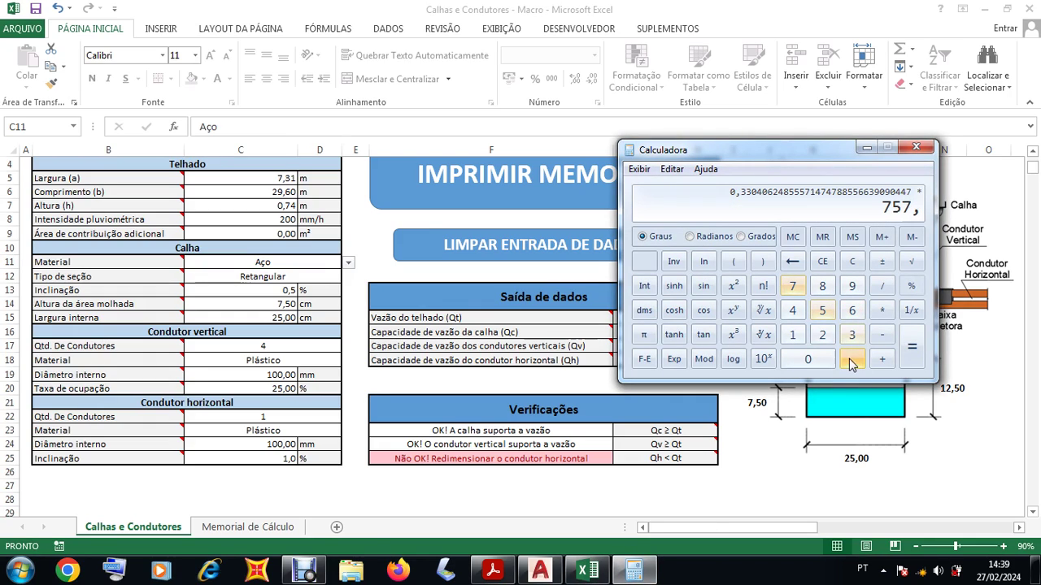
left_click(793, 289)
left_click(851, 310)
left_click(911, 349)
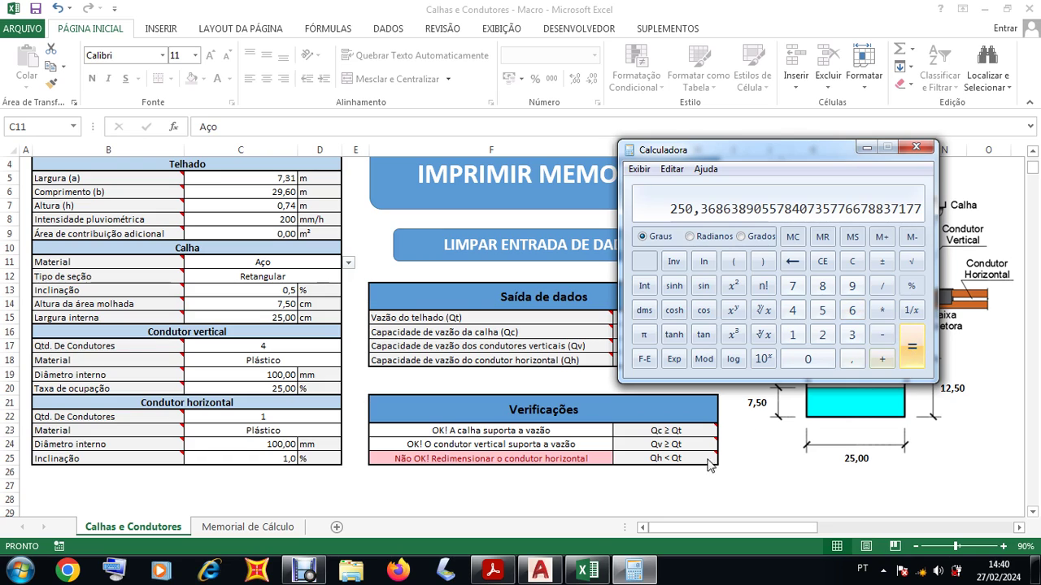
- Check the calculated flow against the second downpipe's label in AutoCAD and examine the next downpipe, at the 72,73 m² area
left_click(543, 569)
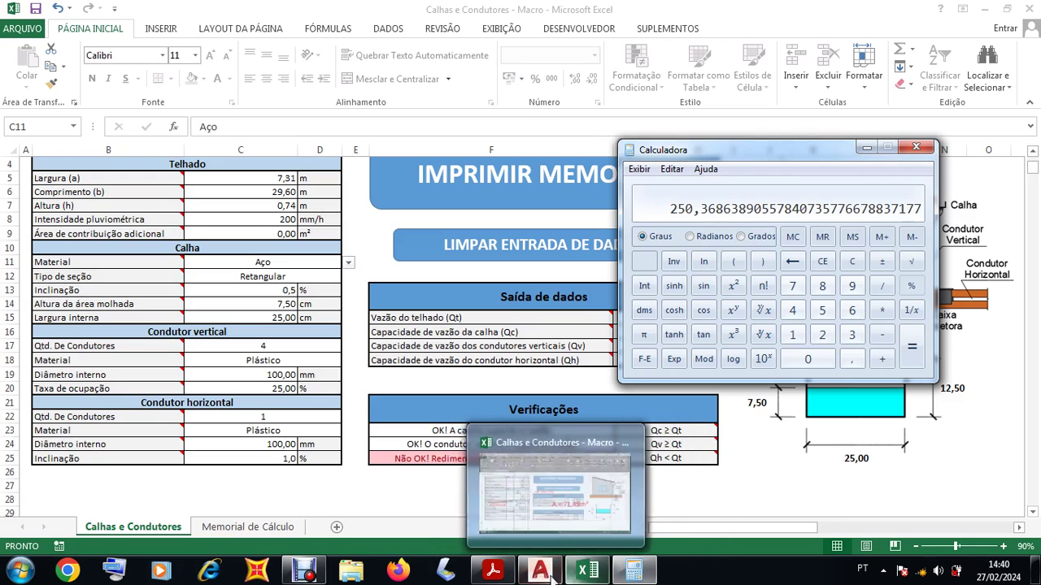
left_click(598, 574)
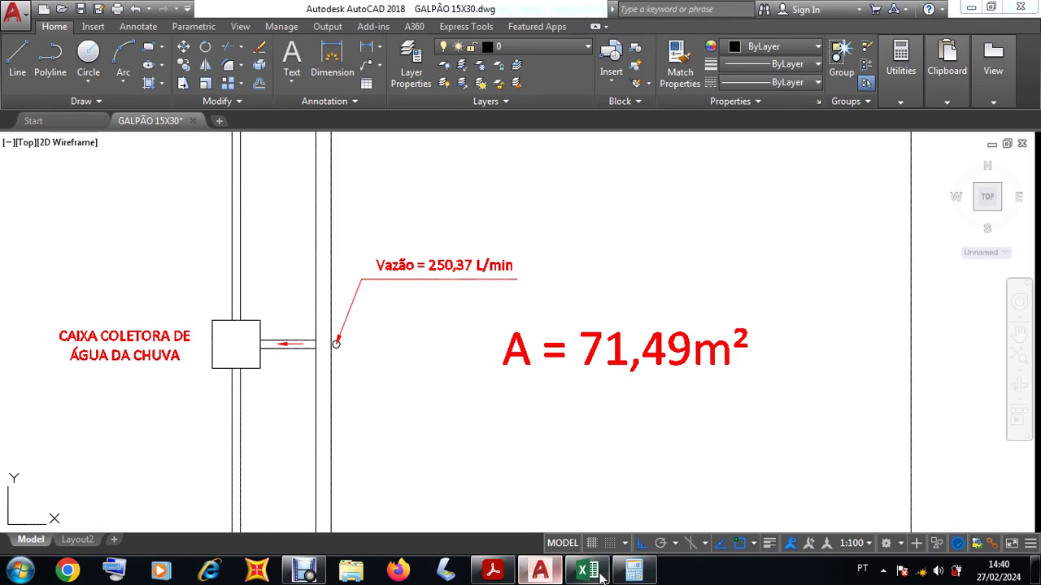
left_click(629, 574)
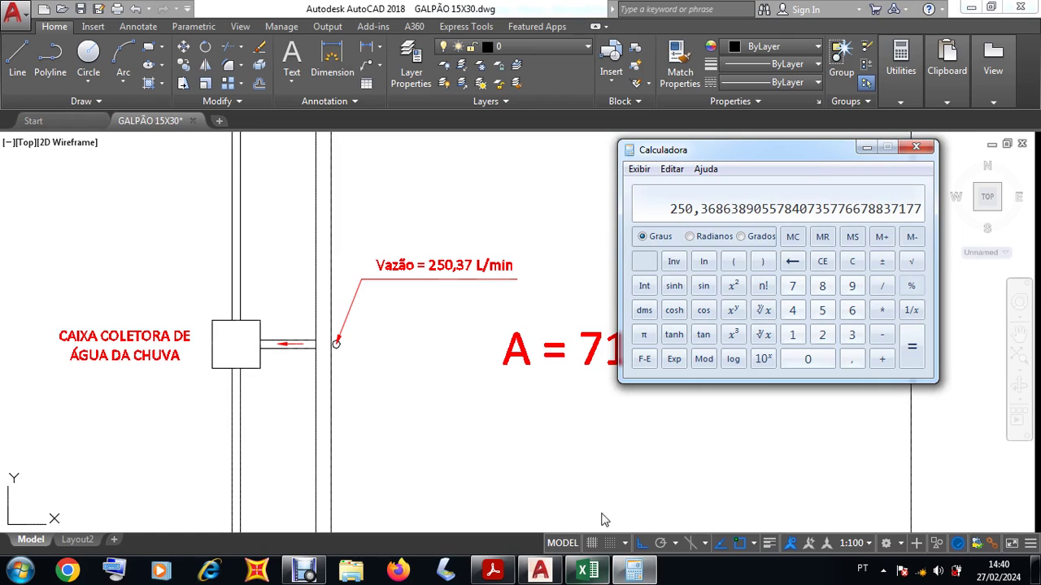
left_click(529, 456)
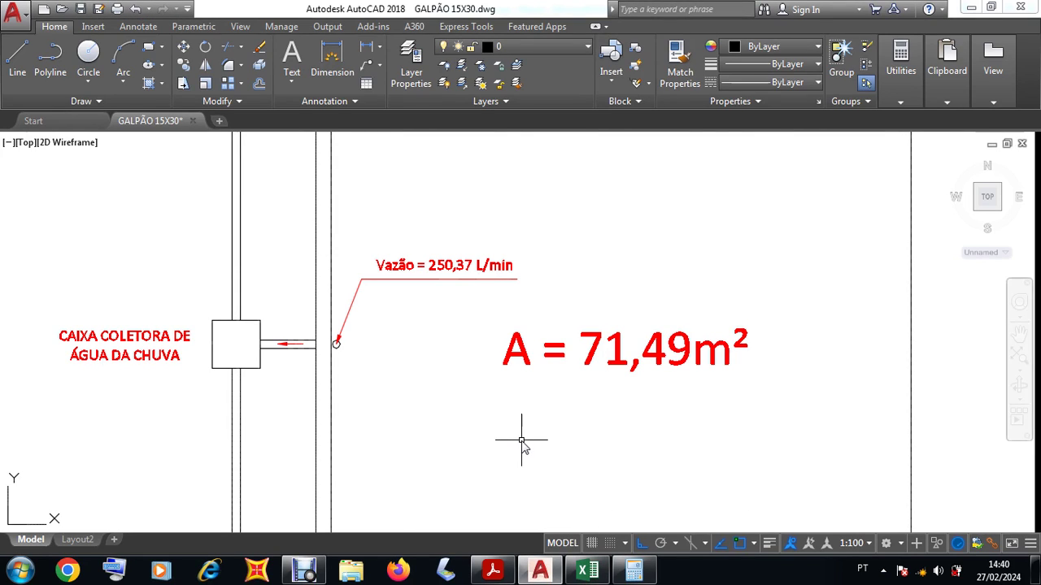
scroll(521, 441, "down", 5)
scroll(522, 446, "up", 4)
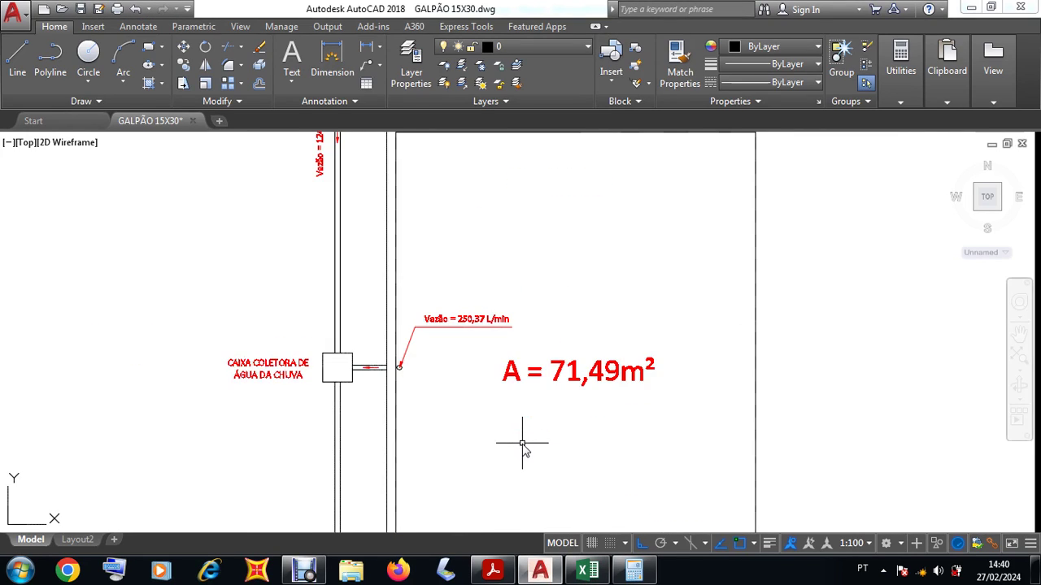
scroll(507, 395, "down", 5)
scroll(495, 460, "up", 6)
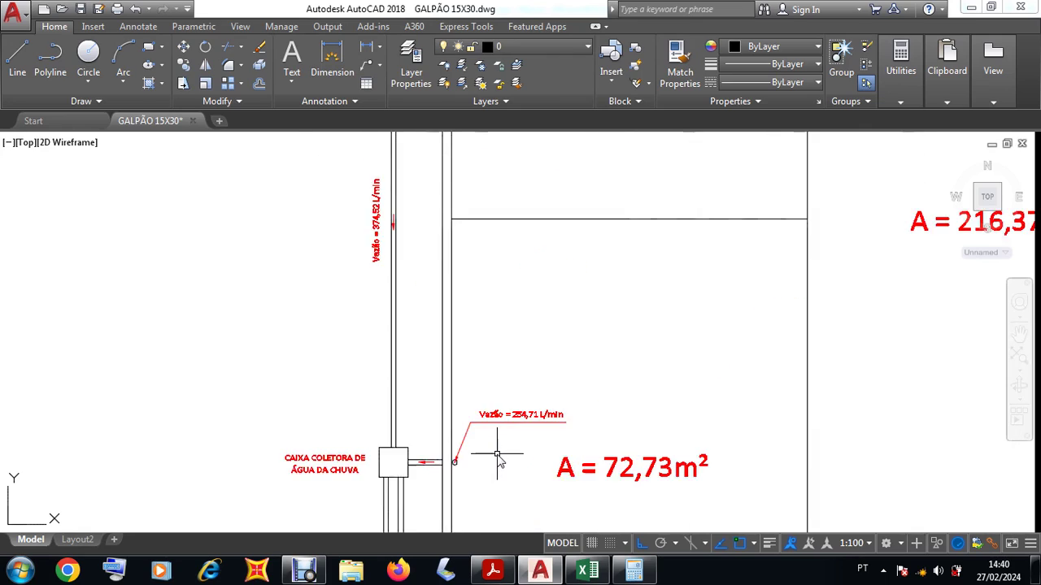
- Examine the flow labels of the downpipes at the 72,73 m² and 36,70 m² contribution areas in the roof plan
scroll(498, 460, "up", 4)
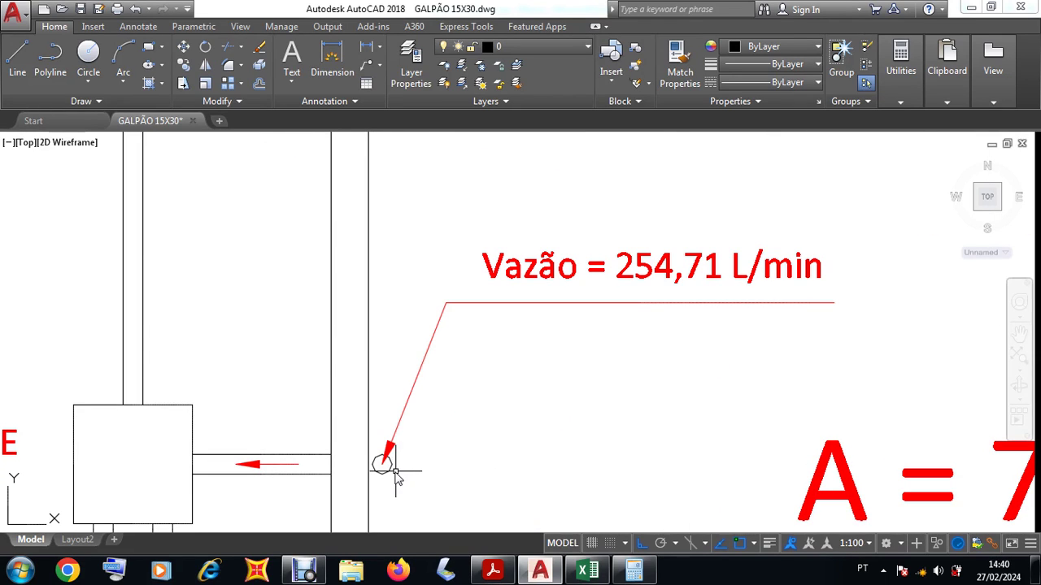
scroll(511, 353, "down", 6)
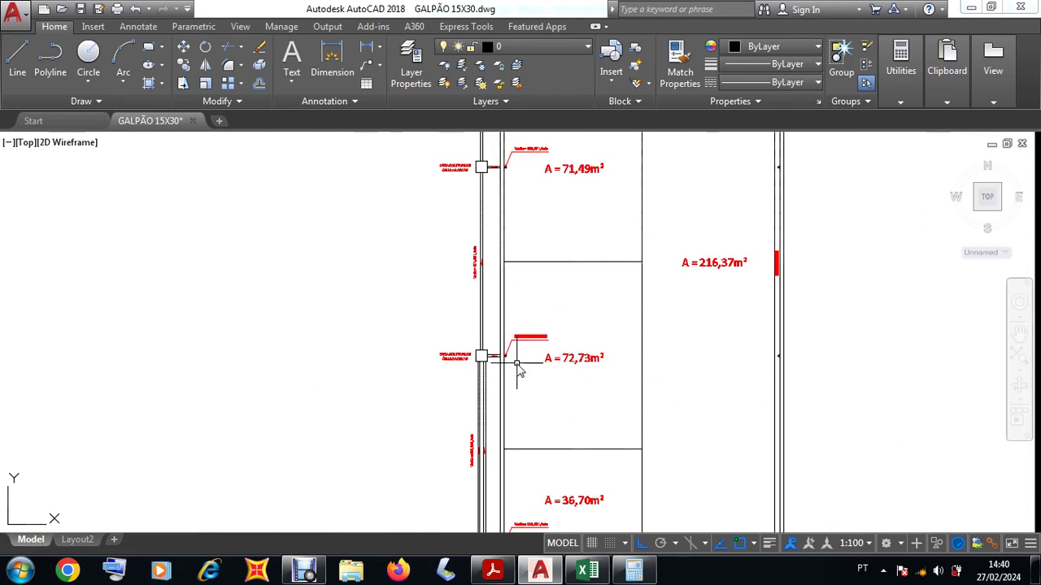
scroll(512, 443, "up", 4)
scroll(520, 435, "up", 6)
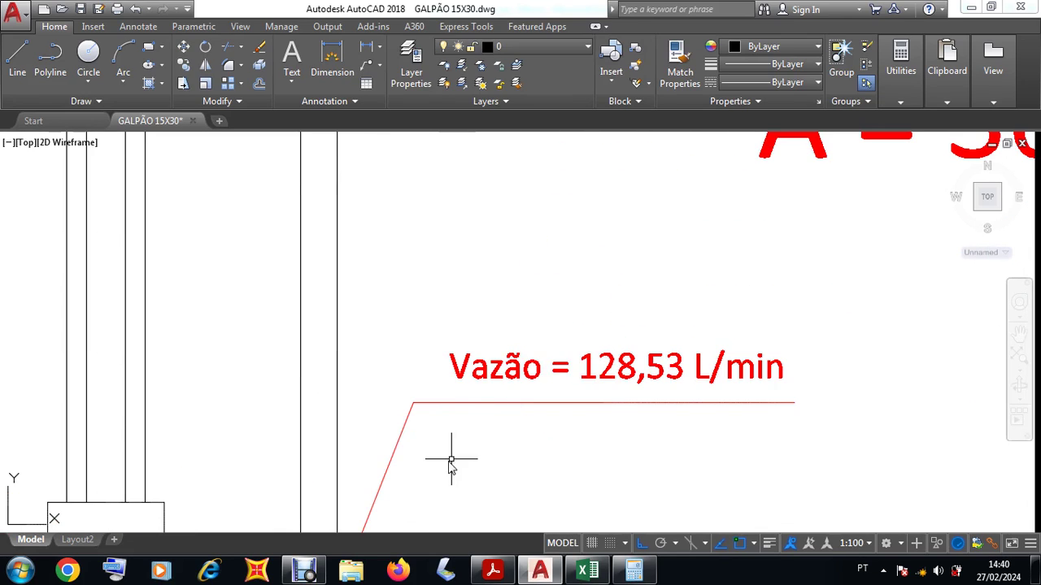
scroll(453, 460, "down", 2)
scroll(423, 497, "down", 5)
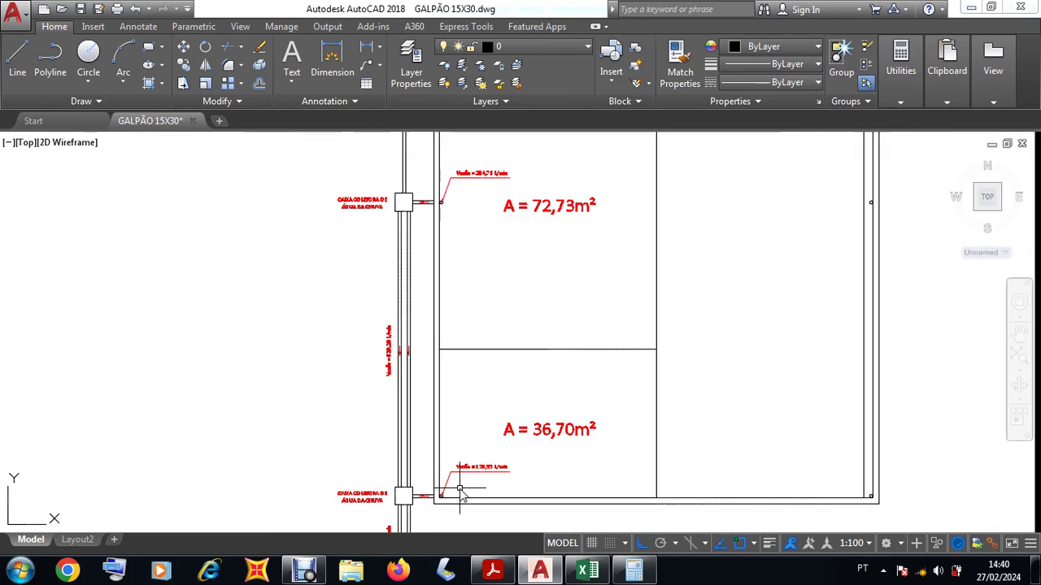
scroll(508, 273, "up", 2)
scroll(507, 270, "up", 2)
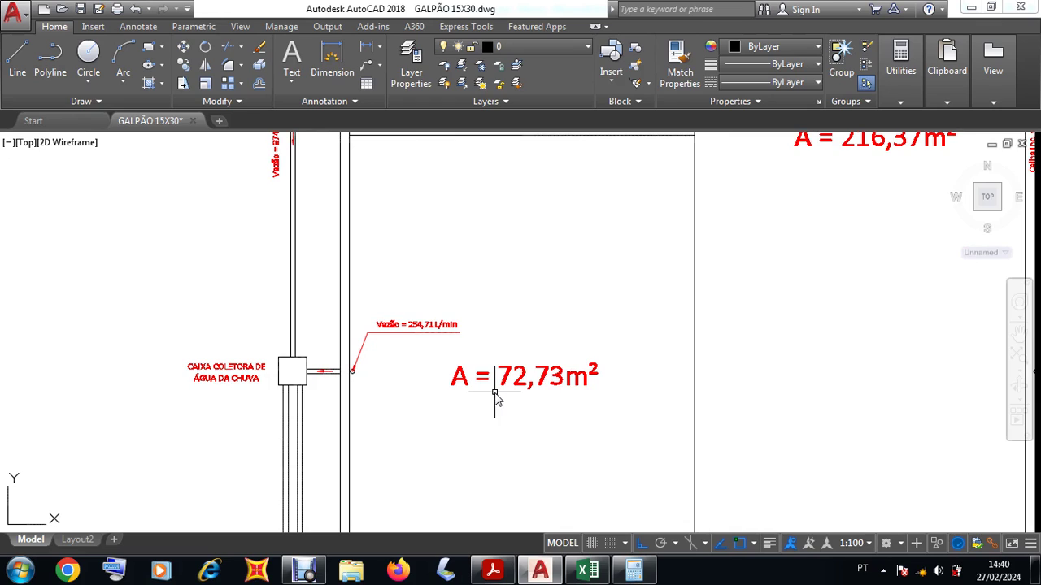
scroll(371, 344, "up", 6)
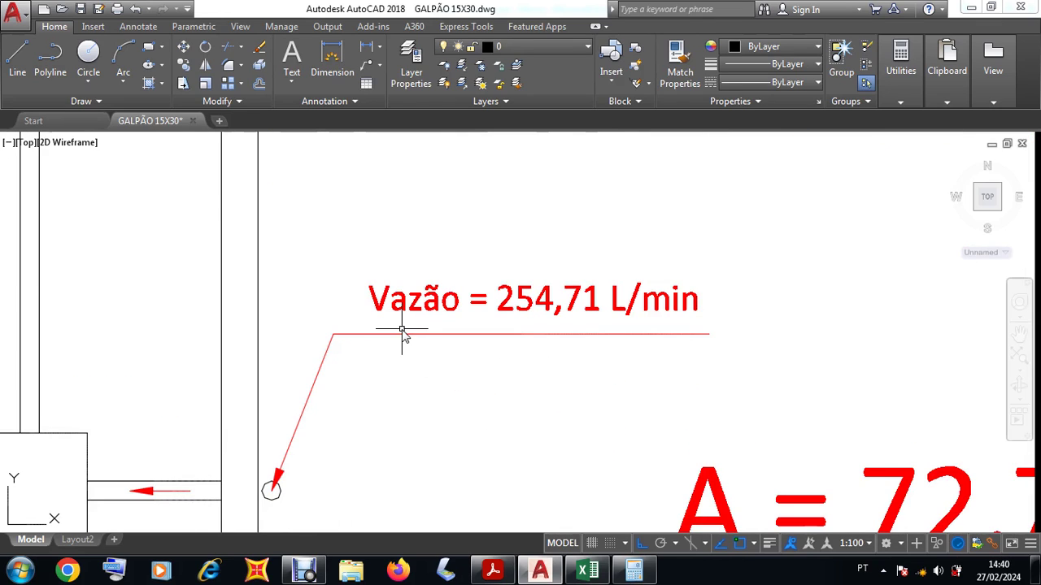
scroll(402, 337, "down", 4)
- Check the horizontal conductor capacity in the Excel sheet against the branches linking each downpipe to its collector box in the AutoCAD plan
left_click(587, 572)
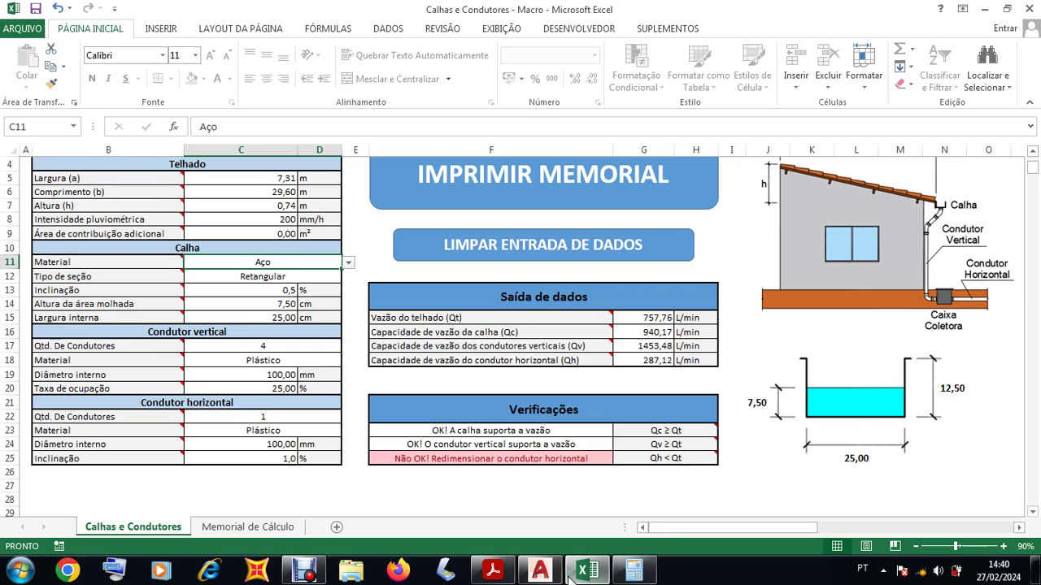
left_click(540, 573)
scroll(471, 428, "down", 5)
scroll(463, 293, "up", 5)
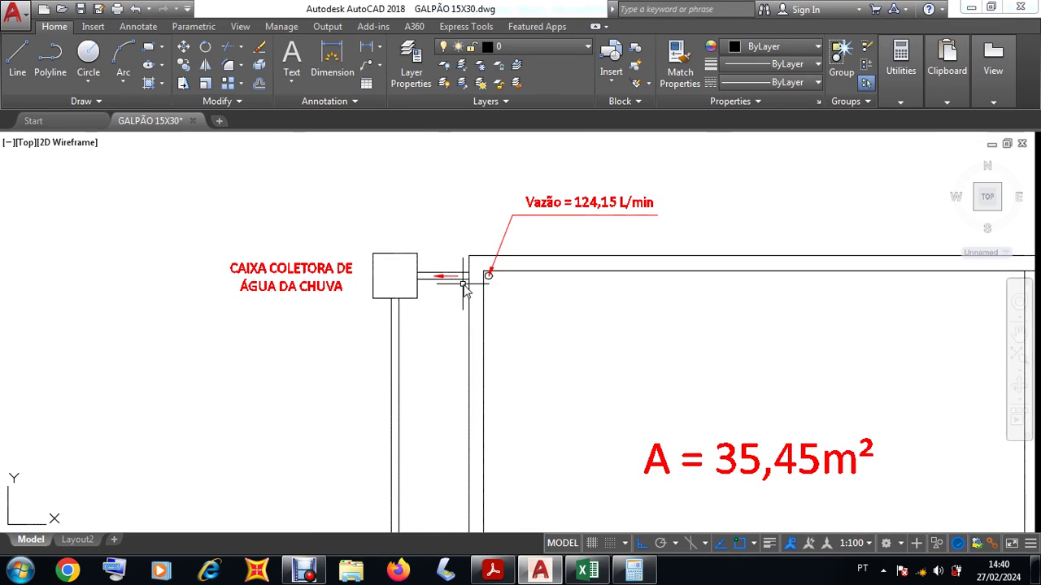
scroll(455, 277, "up", 3)
scroll(477, 284, "down", 7)
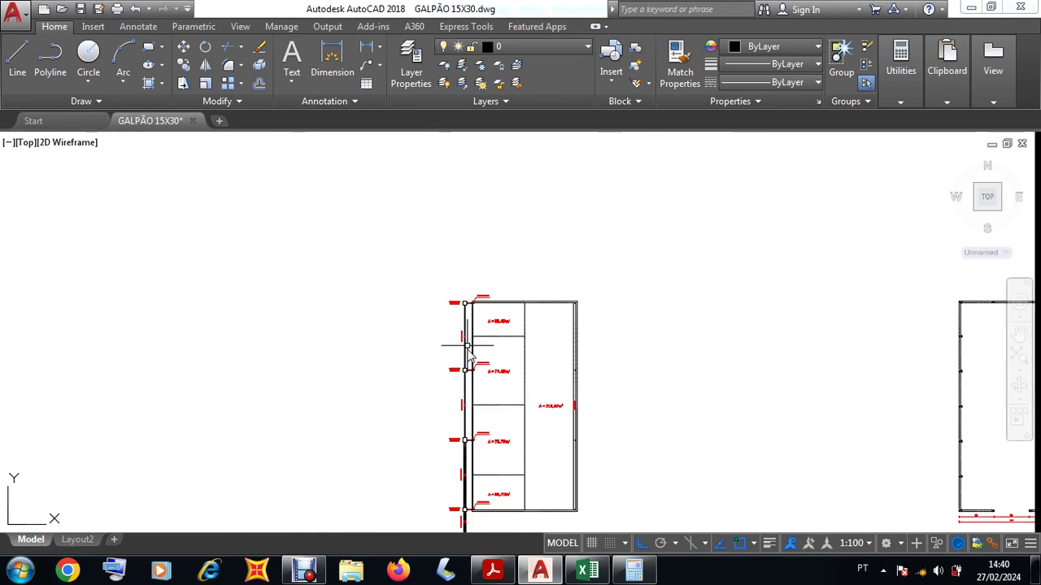
scroll(467, 348, "up", 6)
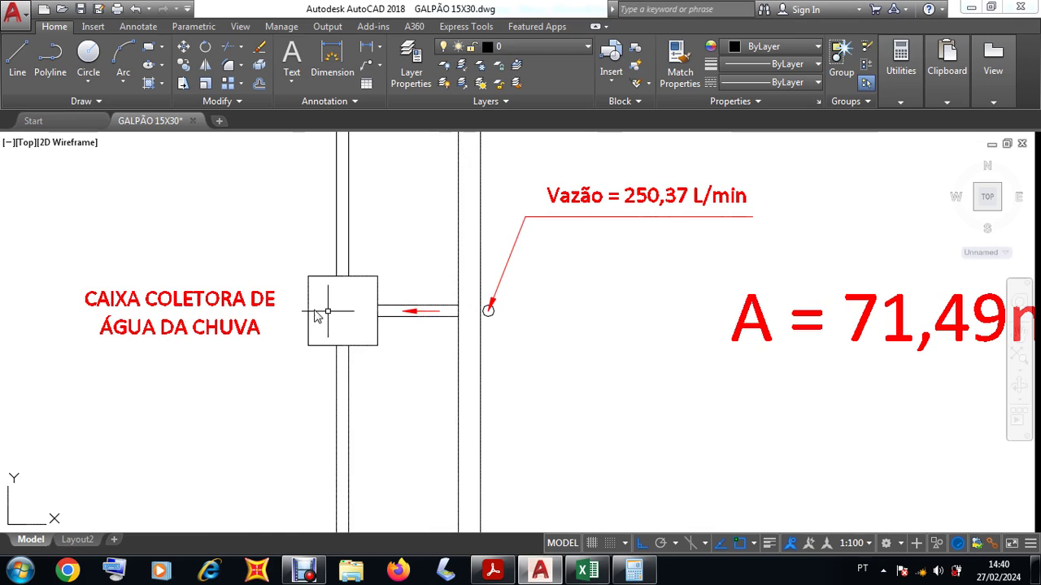
scroll(398, 317, "down", 6)
scroll(411, 435, "up", 2)
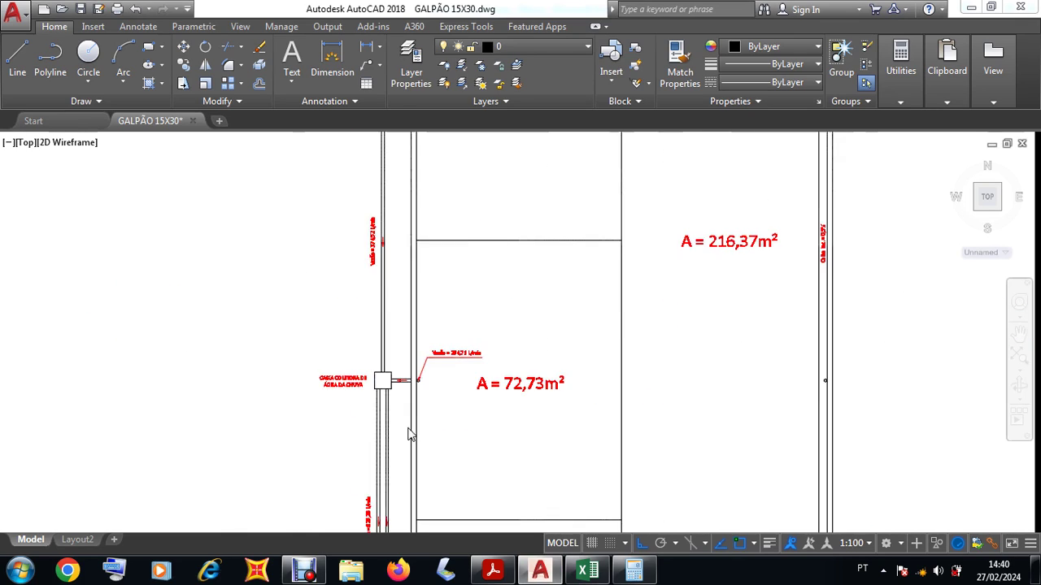
scroll(410, 435, "up", 6)
scroll(392, 262, "down", 10)
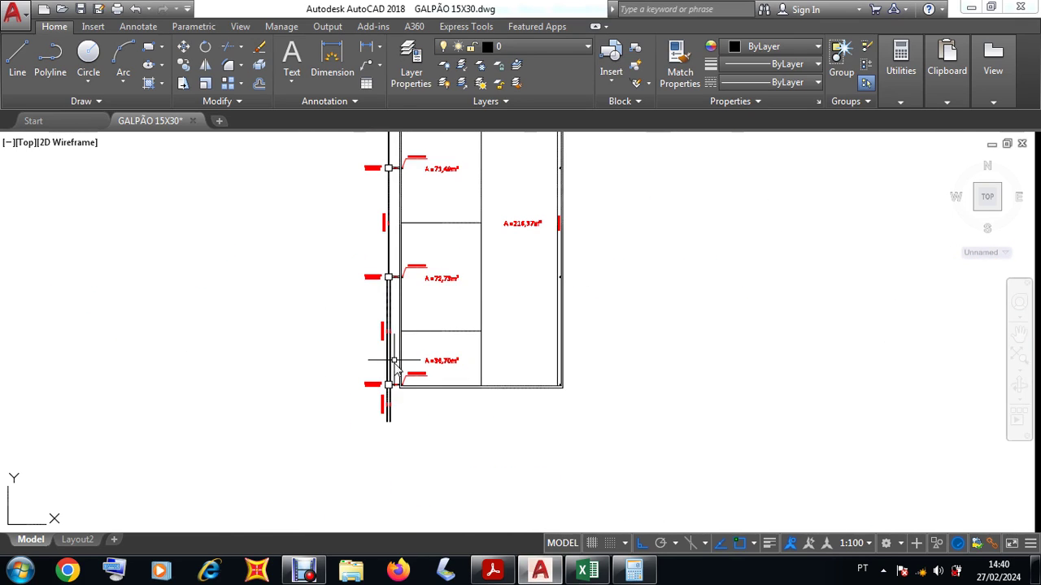
scroll(396, 368, "up", 5)
scroll(379, 372, "down", 7)
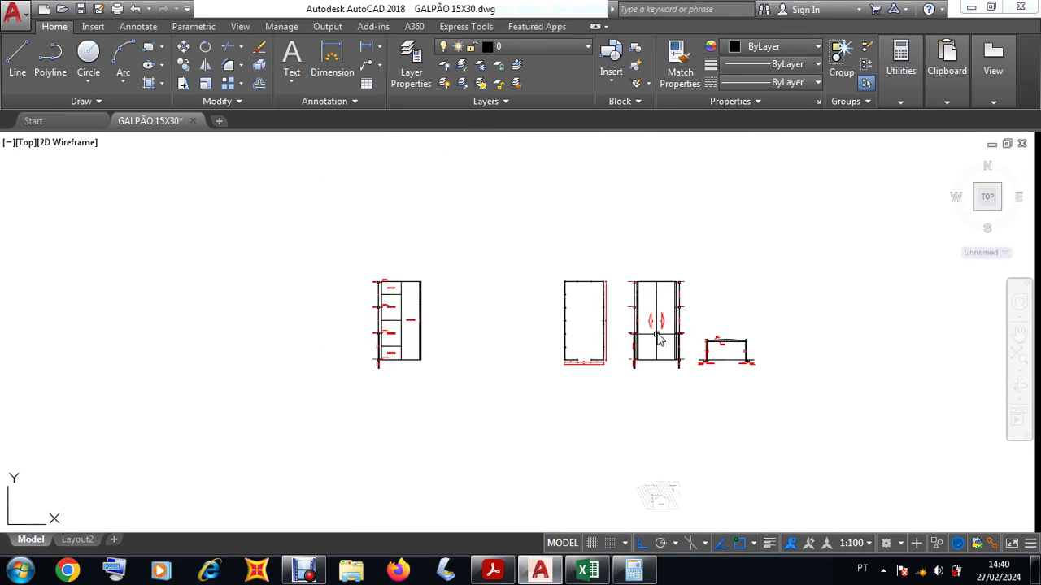
- Examine the diameter and slope labels of the branch conductor at the upper-left collector box in the detailed roof drainage plan
scroll(638, 280, "up", 7)
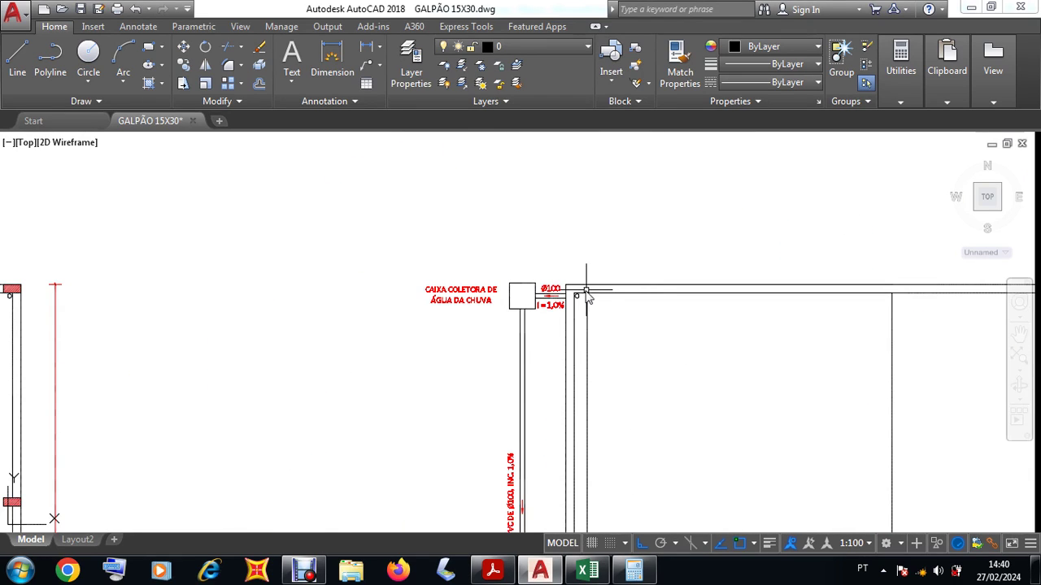
scroll(586, 290, "up", 6)
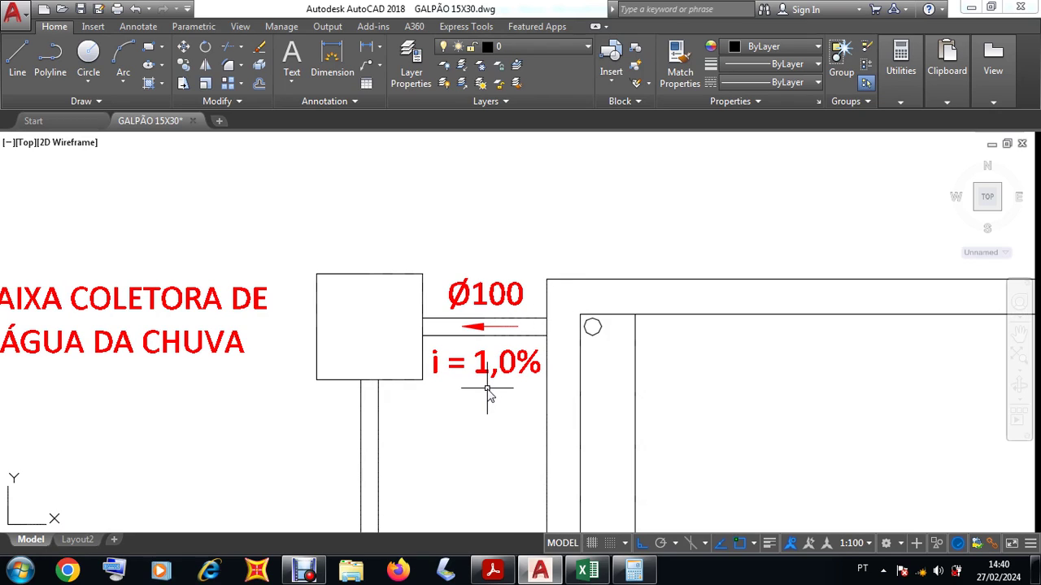
scroll(517, 332, "down", 6)
scroll(517, 340, "down", 10)
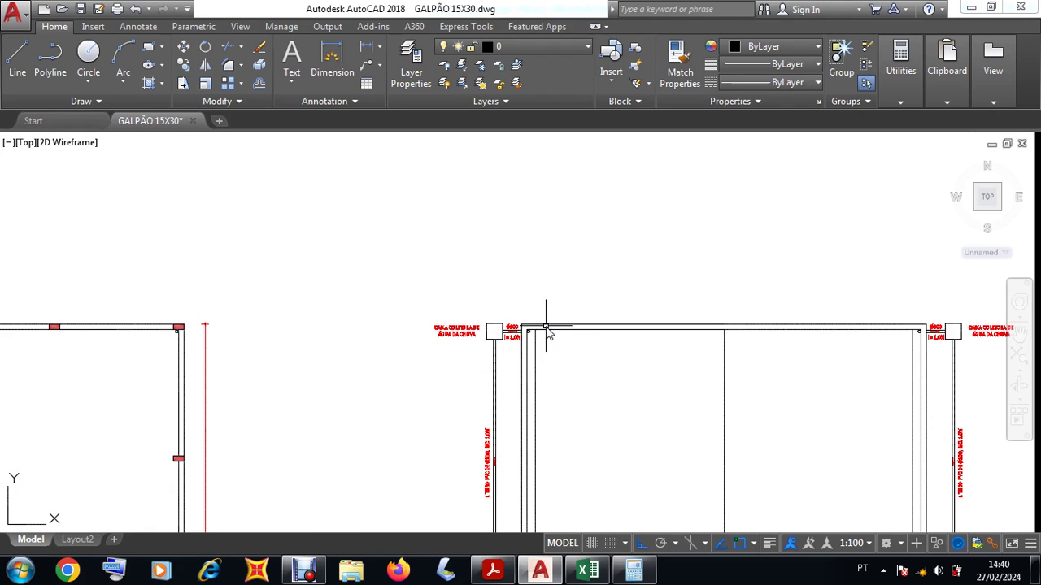
- Return to the contribution area plan and examine the horizontal conductor stretches between successive collector boxes along the shed
scroll(402, 351, "up", 10)
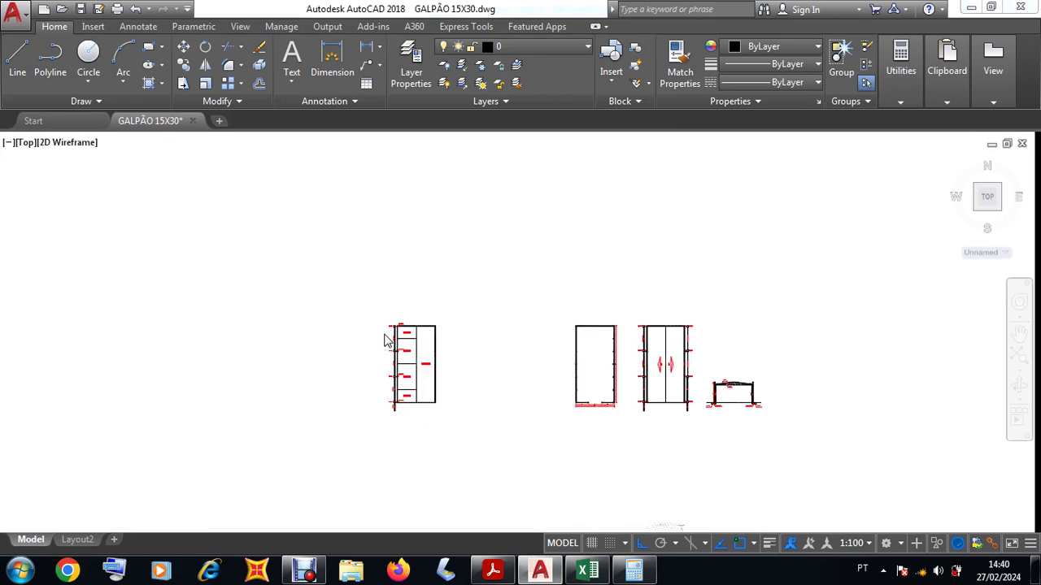
scroll(360, 358, "up", 4)
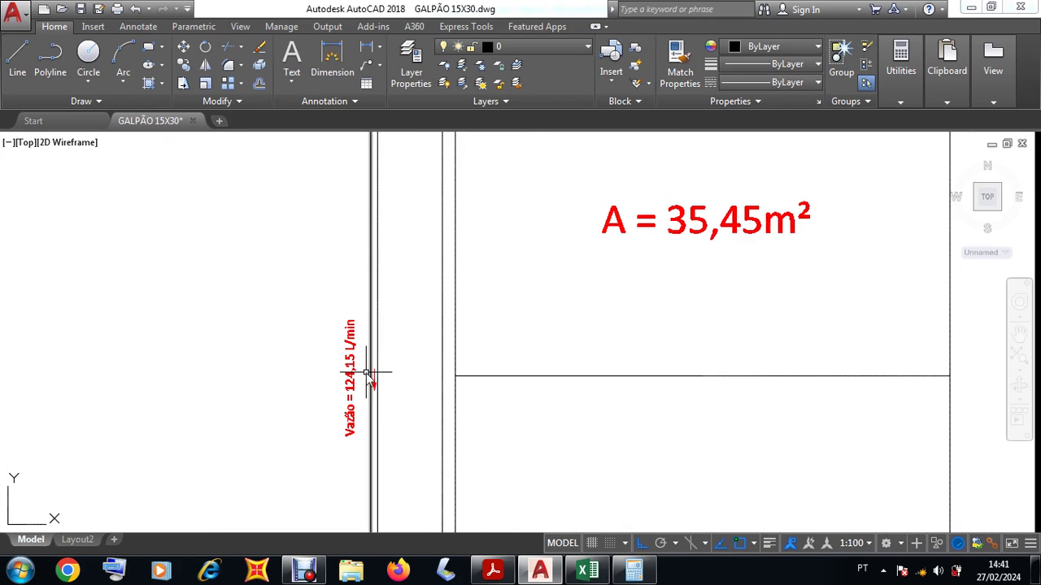
scroll(335, 354, "down", 3)
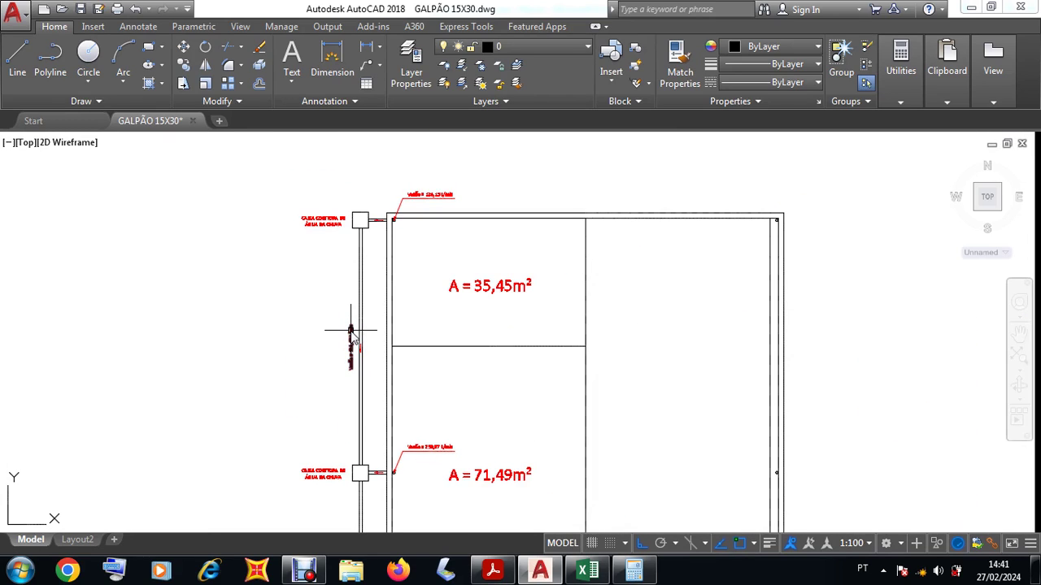
scroll(351, 446, "down", 3)
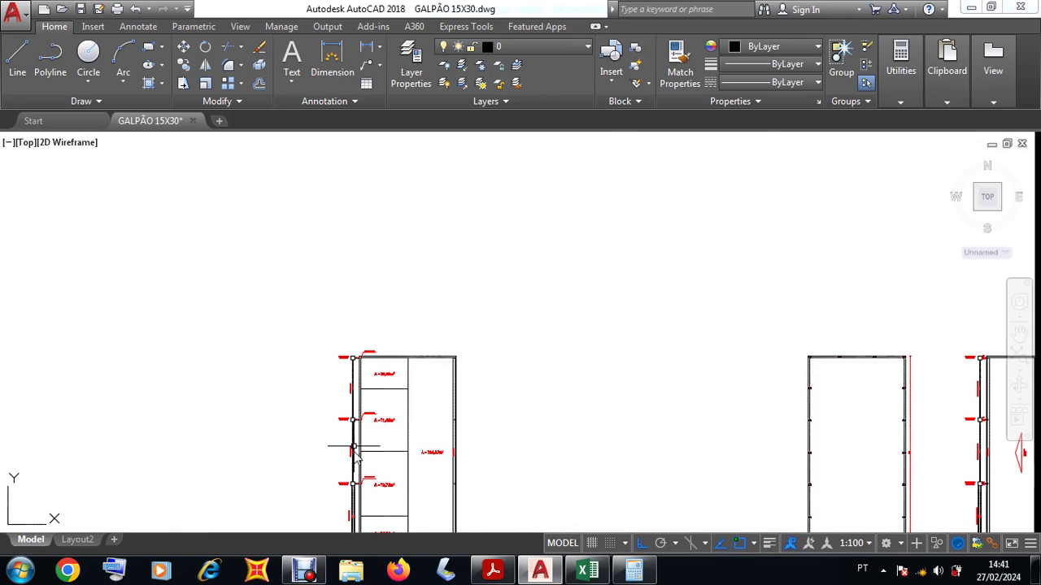
scroll(353, 447, "up", 3)
scroll(352, 431, "down", 2)
scroll(351, 431, "down", 2)
scroll(349, 447, "up", 5)
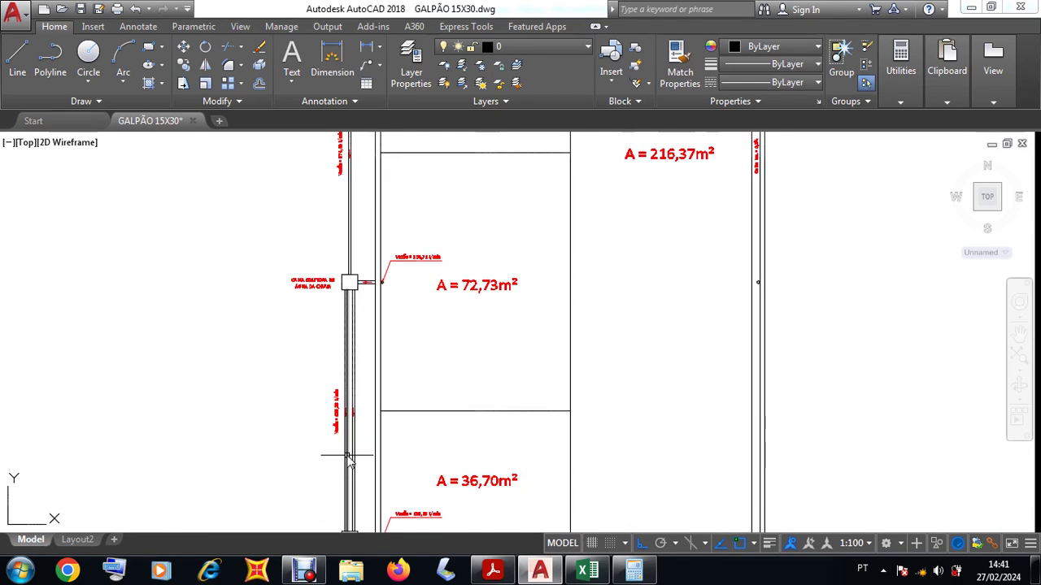
scroll(346, 449, "down", 1)
scroll(347, 450, "down", 4)
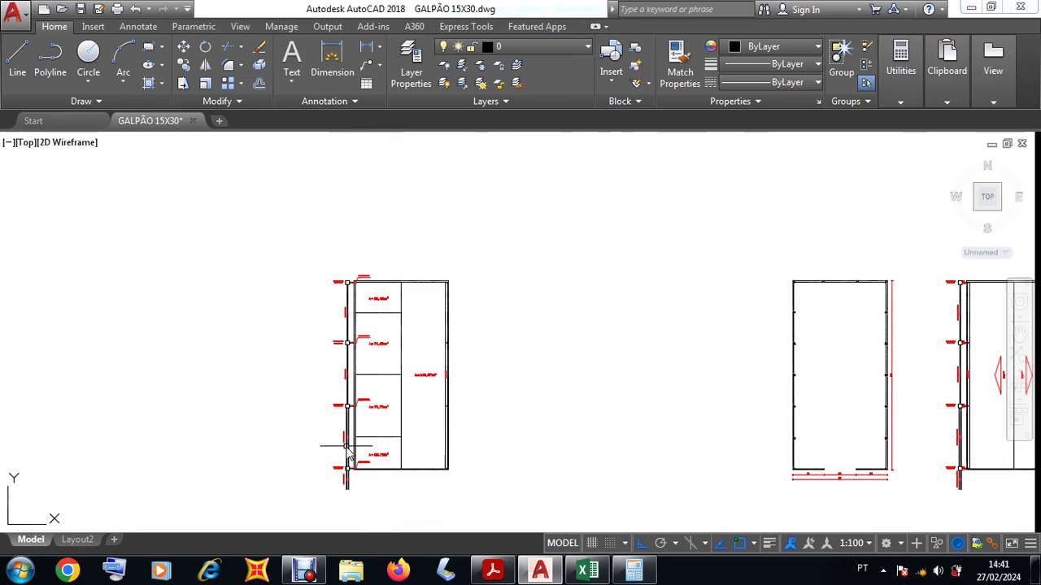
- Trace the first downpipe's flow through its collector box into the first conductor stretch beside the 35,45 m² area
scroll(338, 312, "up", 3)
scroll(338, 312, "up", 2)
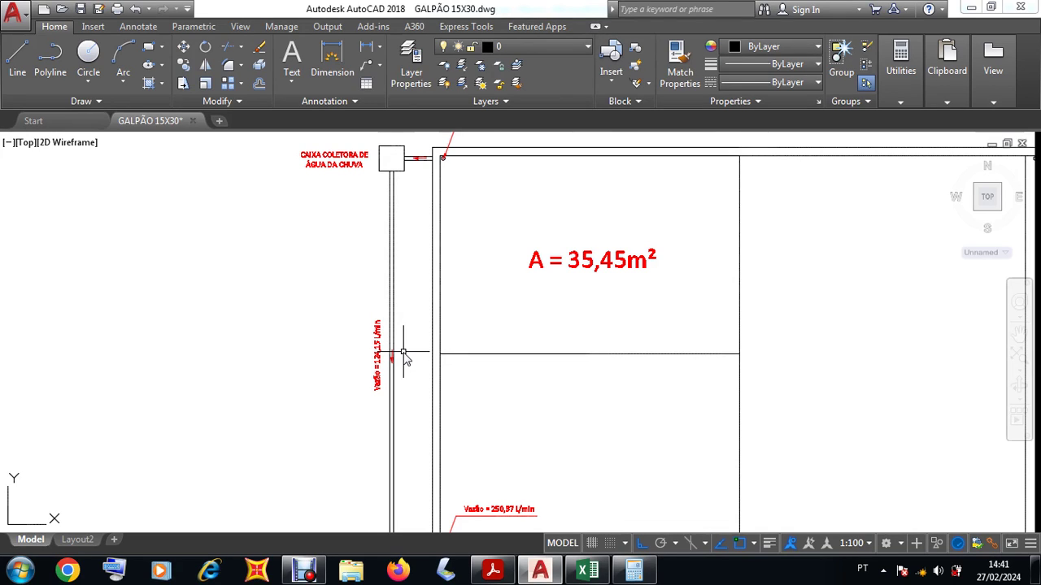
scroll(402, 354, "down", 2)
scroll(399, 285, "up", 4)
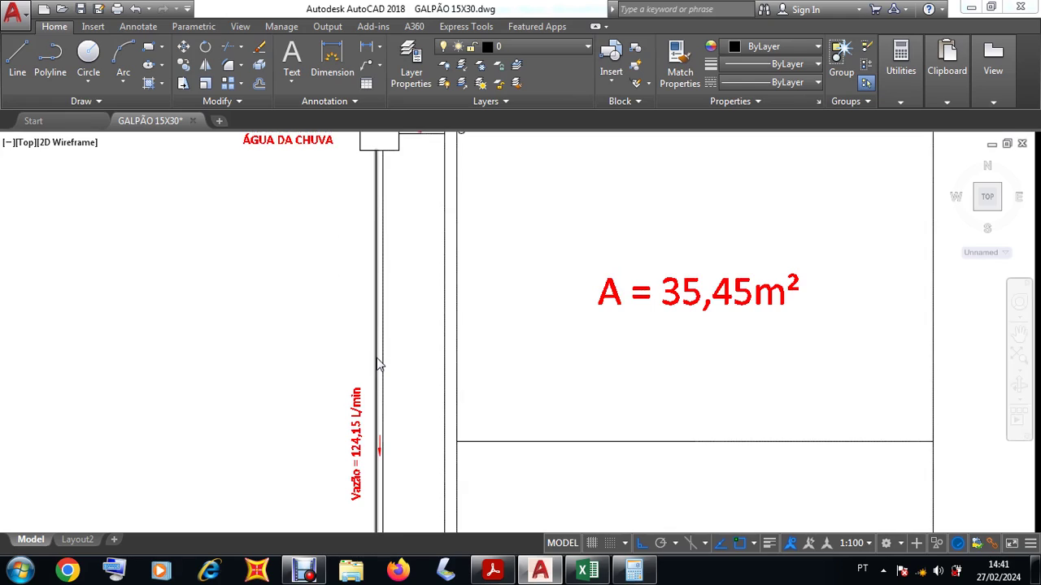
scroll(378, 365, "down", 3)
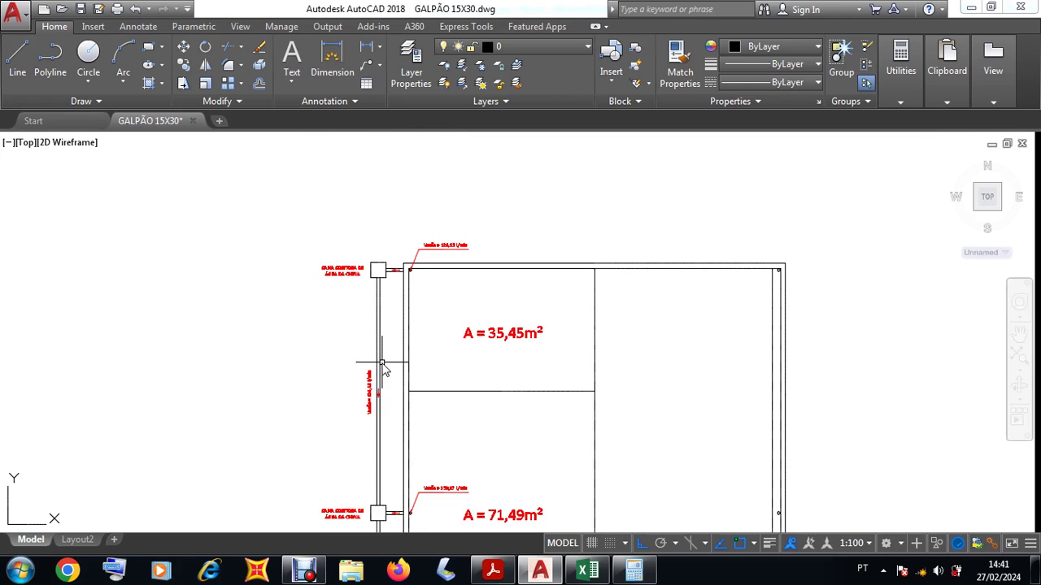
scroll(388, 242, "up", 5)
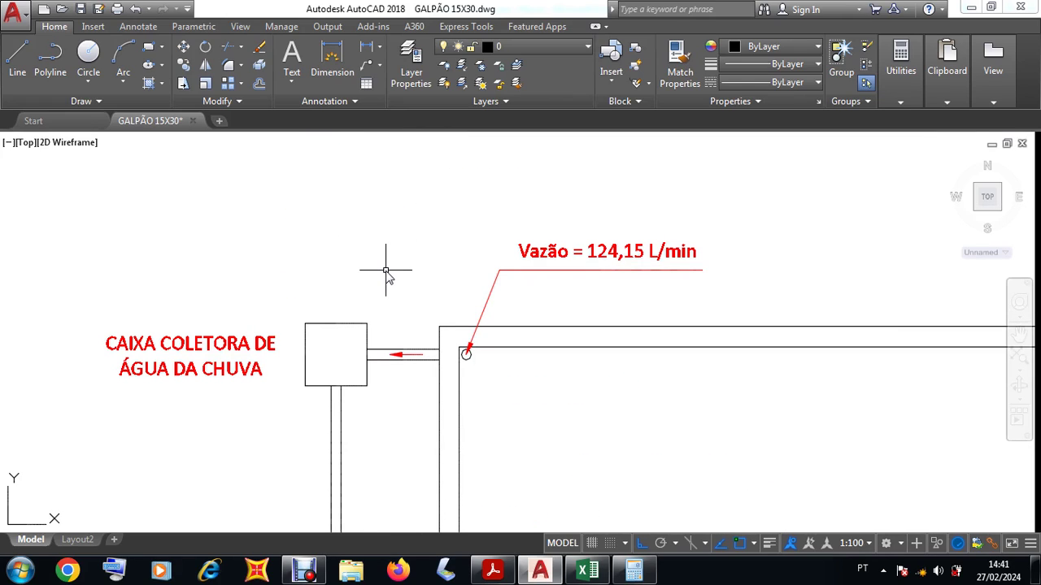
scroll(387, 276, "down", 2)
scroll(384, 265, "down", 4)
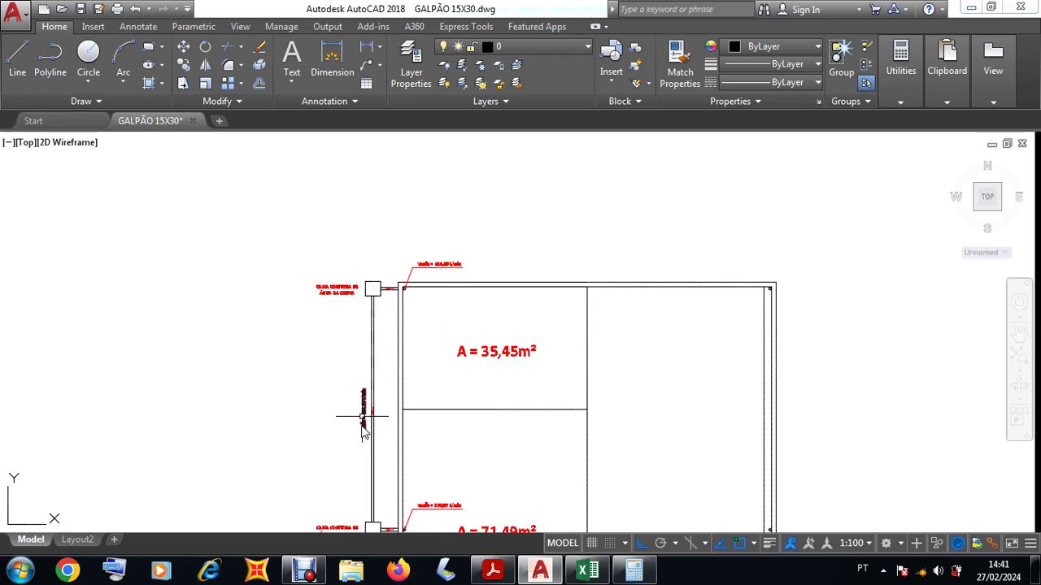
scroll(358, 423, "up", 5)
scroll(360, 426, "down", 2)
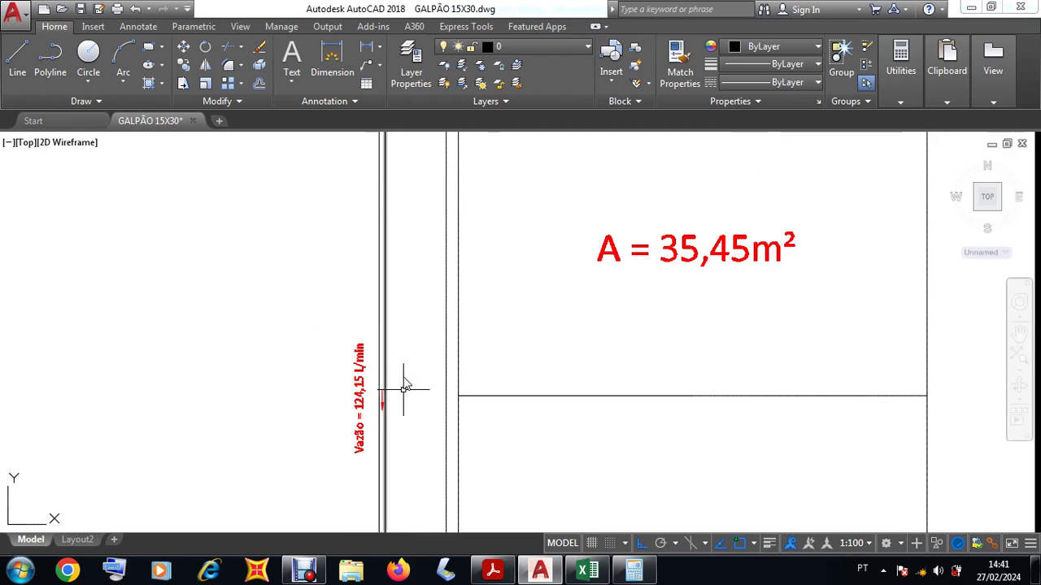
scroll(378, 374, "down", 3)
scroll(410, 260, "up", 7)
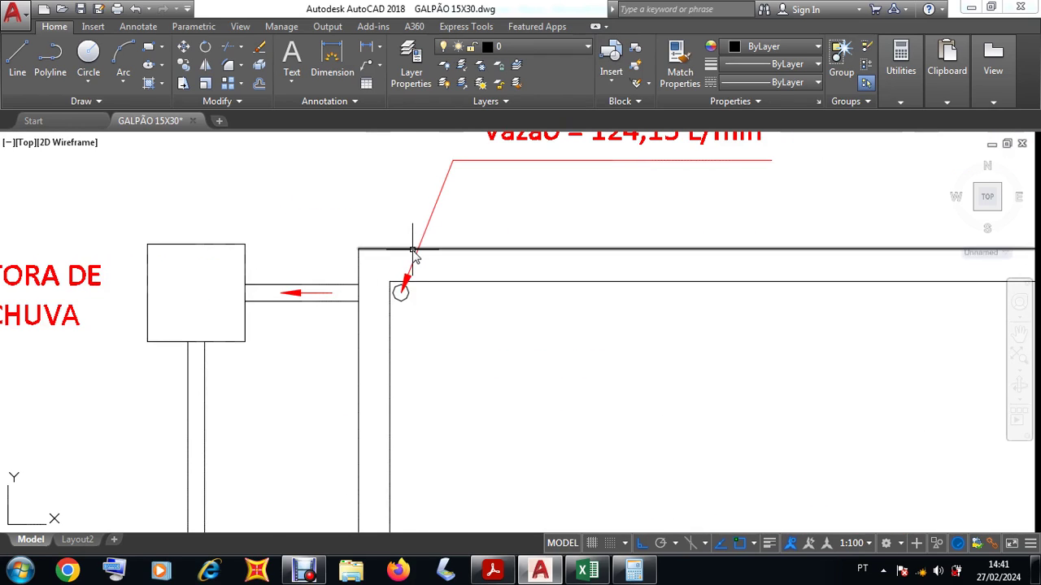
- Compare the flow labels of the first downpipe and first conductor stretch with the horizontal conductor capacity in the Excel sheet
scroll(407, 285, "down", 2)
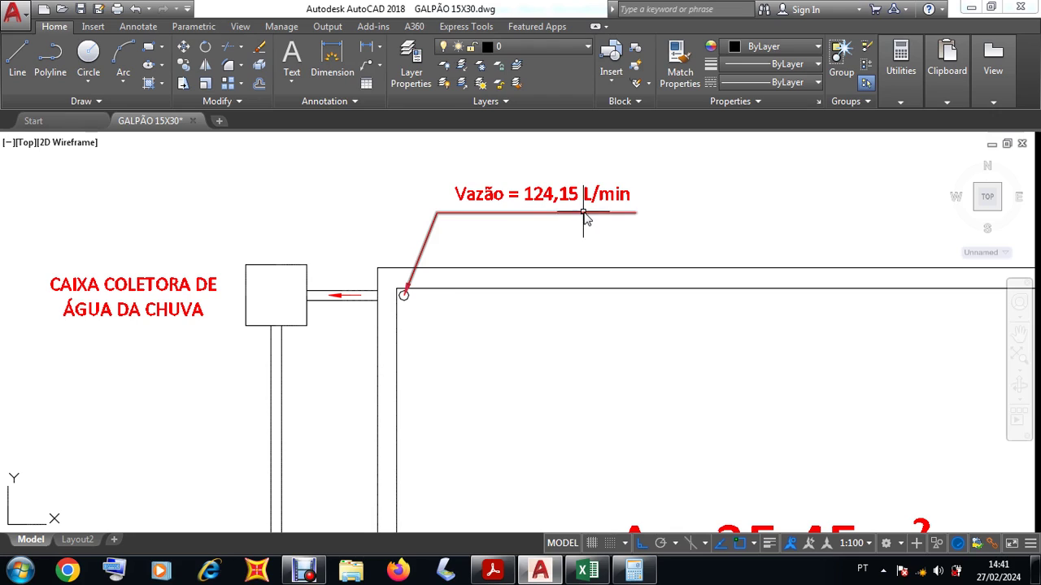
scroll(647, 213, "down", 4)
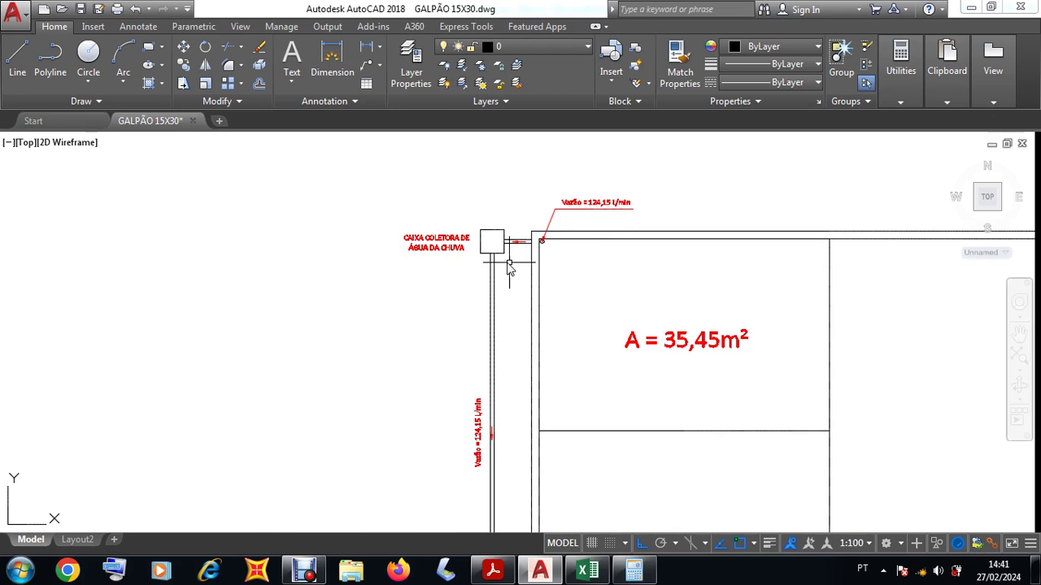
scroll(497, 244, "up", 5)
scroll(482, 252, "down", 2)
scroll(483, 252, "down", 2)
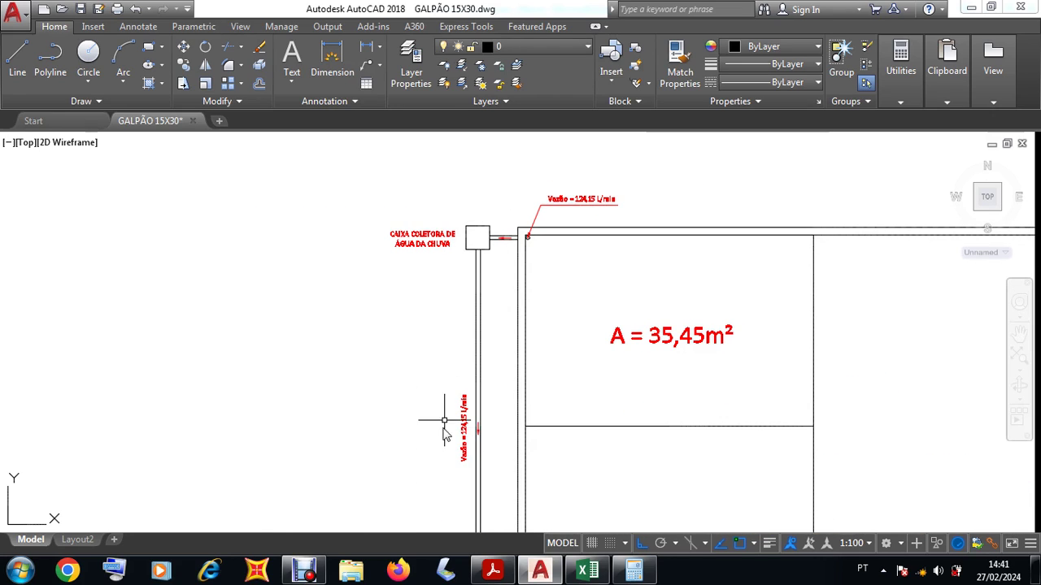
scroll(444, 421, "up", 4)
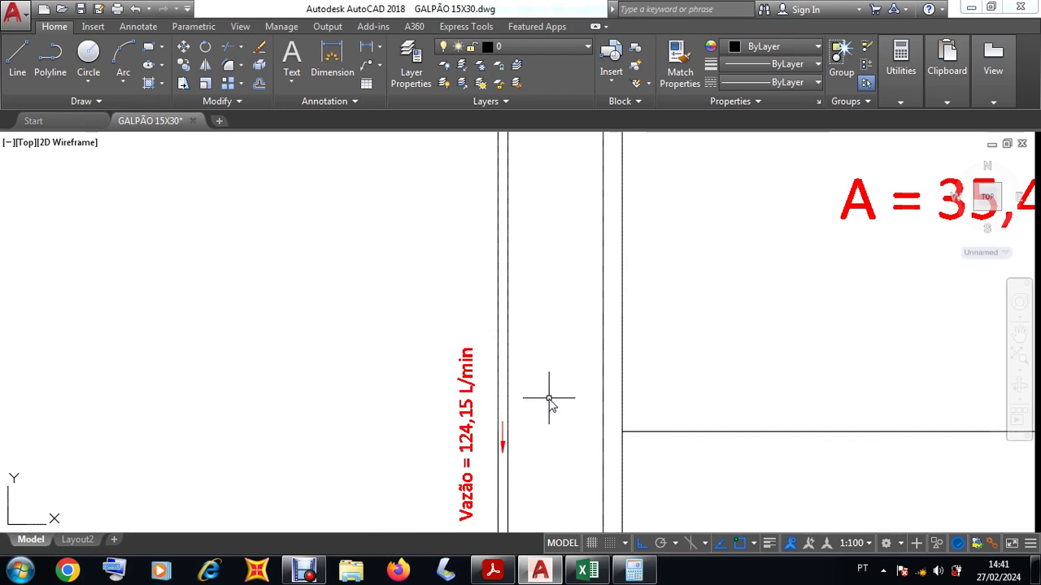
scroll(539, 384, "down", 2)
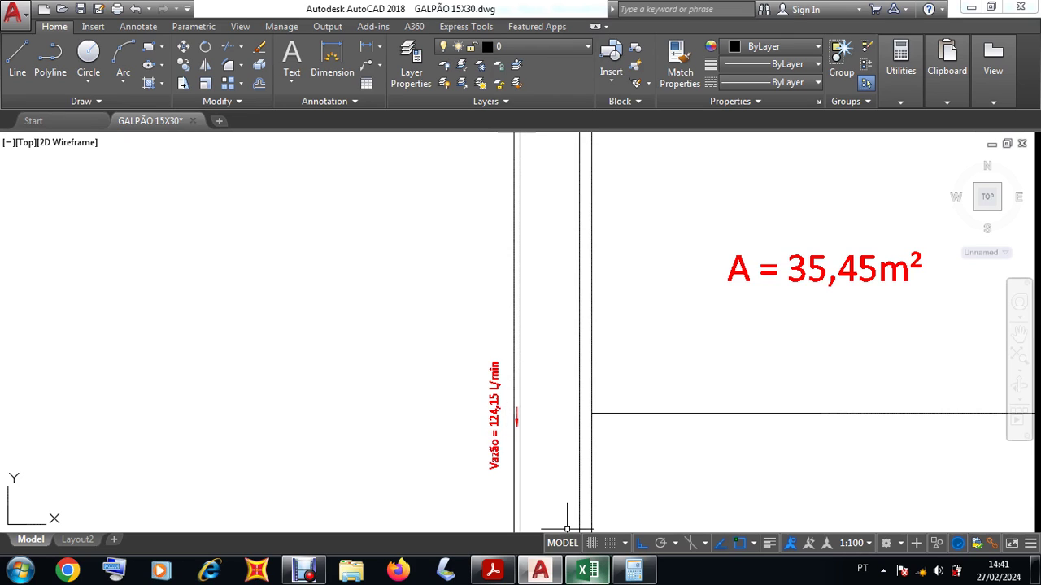
left_click(587, 570)
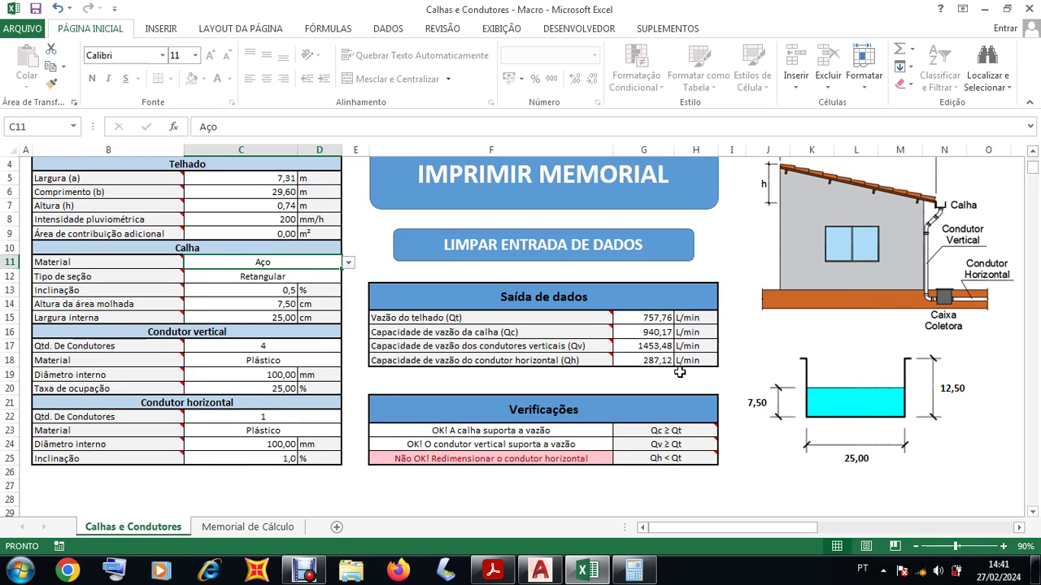
- Switch to AutoCAD and recheck the flow label of the first conductor stretch beside the 35,45 m² area
left_click(540, 571)
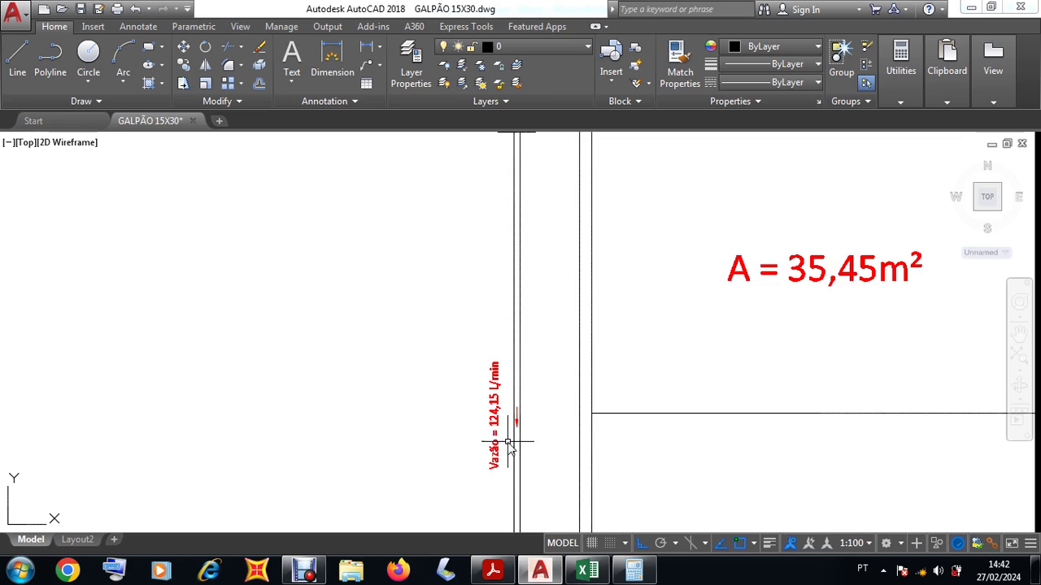
scroll(524, 431, "down", 3)
scroll(524, 431, "up", 3)
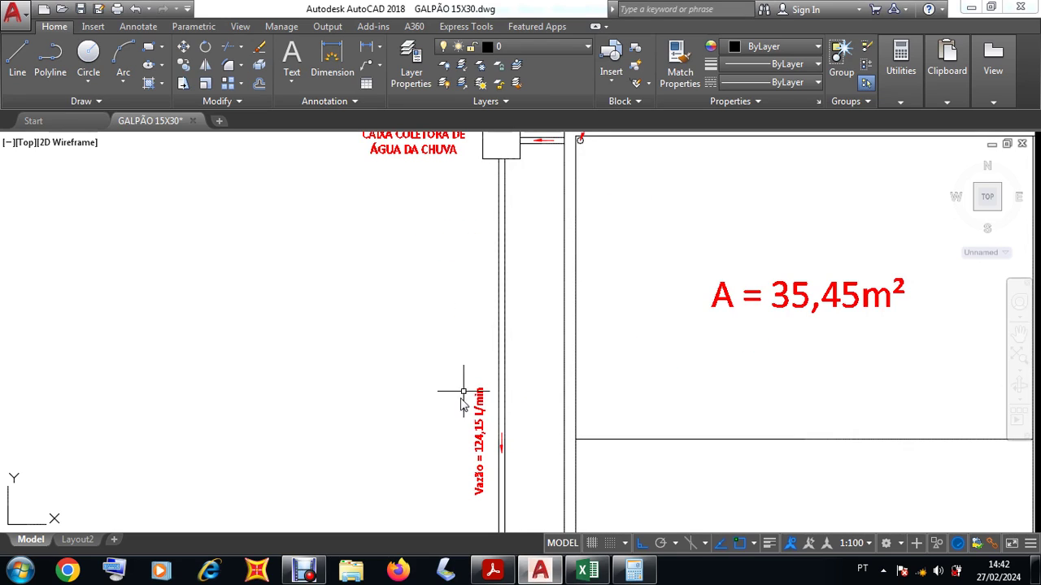
scroll(490, 443, "down", 4)
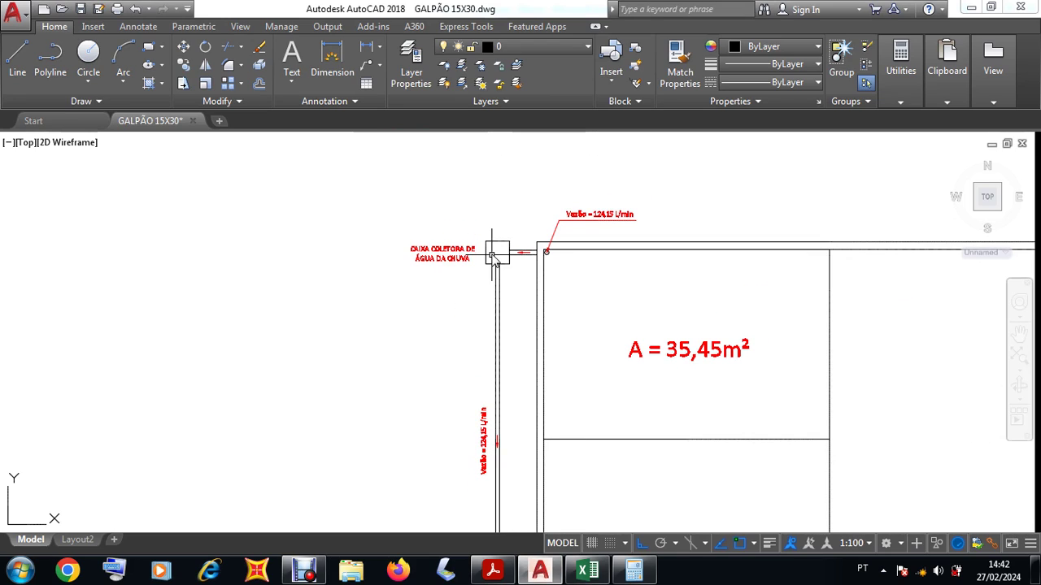
scroll(499, 399, "up", 3)
scroll(465, 395, "down", 6)
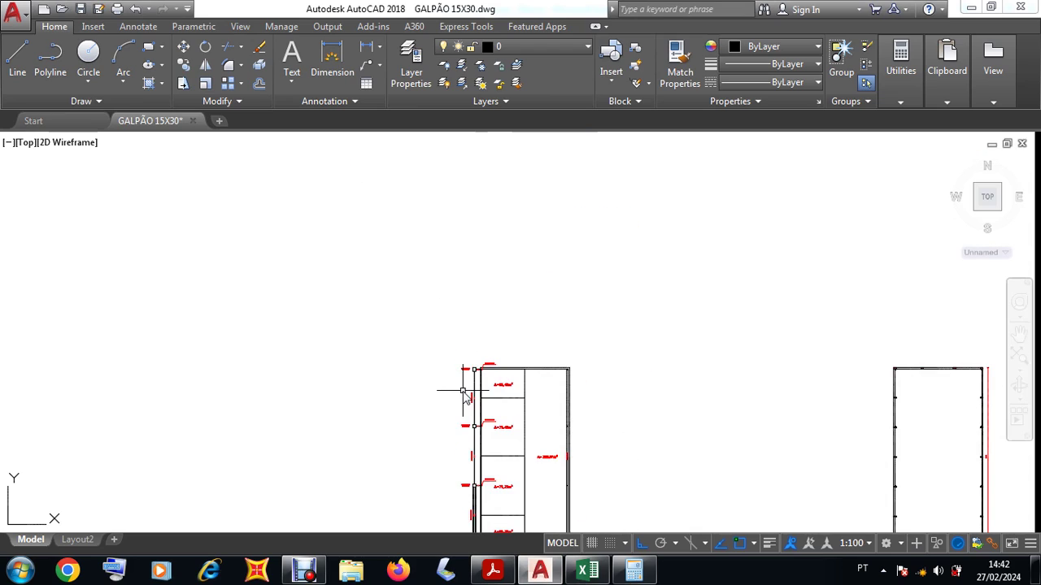
- Examine the pipe diameter and slope label of the first conductor stretch in the detailed roof drainage plan
scroll(732, 403, "up", 8)
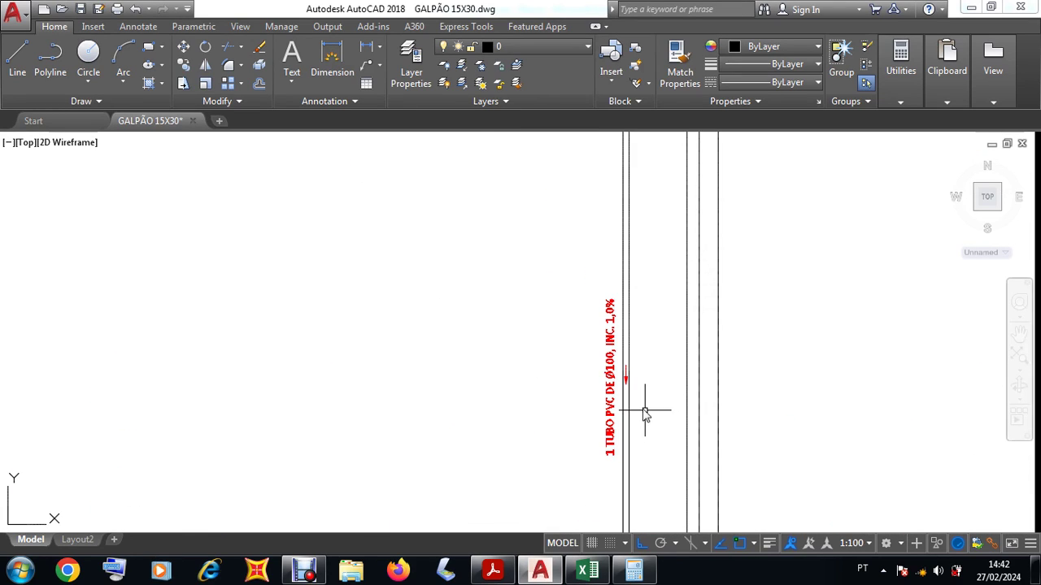
scroll(642, 407, "up", 1)
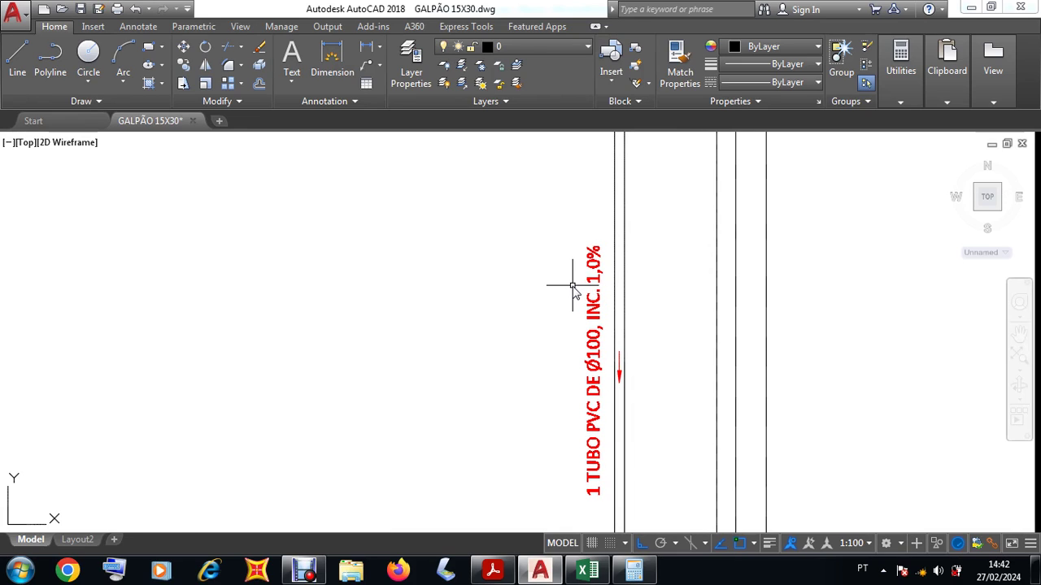
scroll(571, 286, "down", 8)
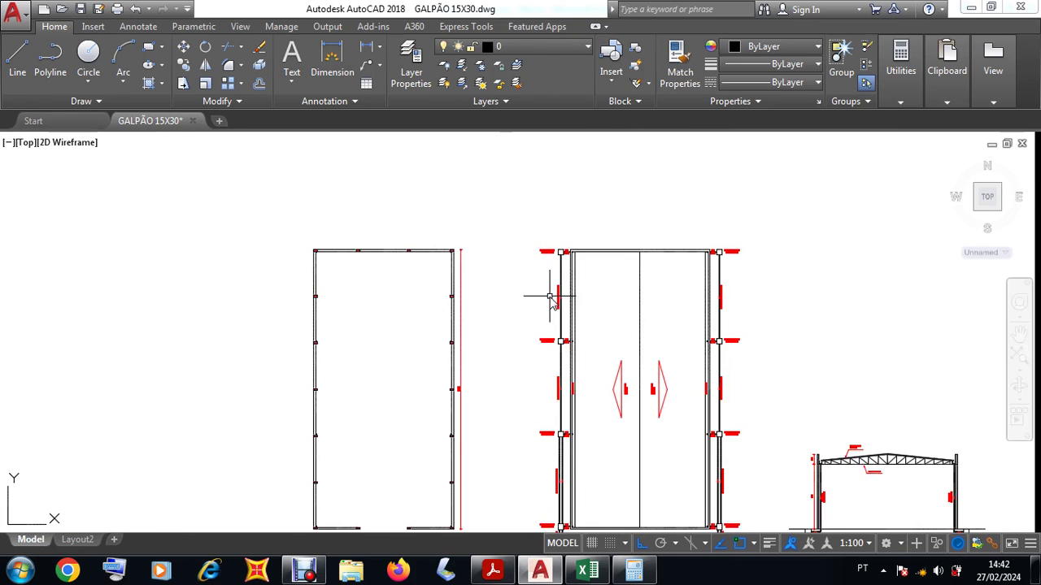
- Return to the contribution area plan and examine the flow label of the second conductor stretch, between the second and third collector boxes
scroll(170, 314, "up", 4)
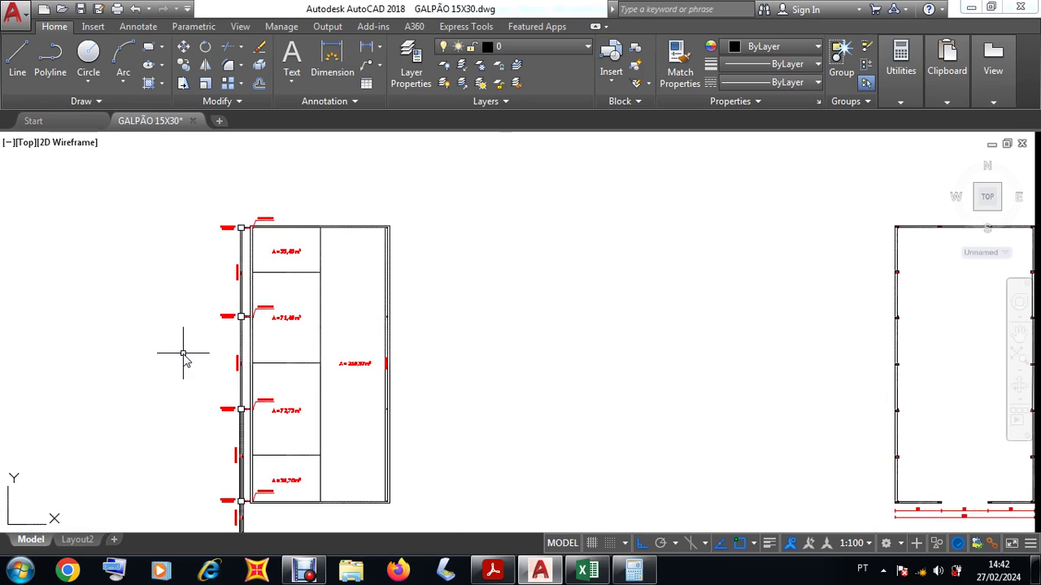
scroll(179, 351, "up", 5)
scroll(432, 425, "up", 2)
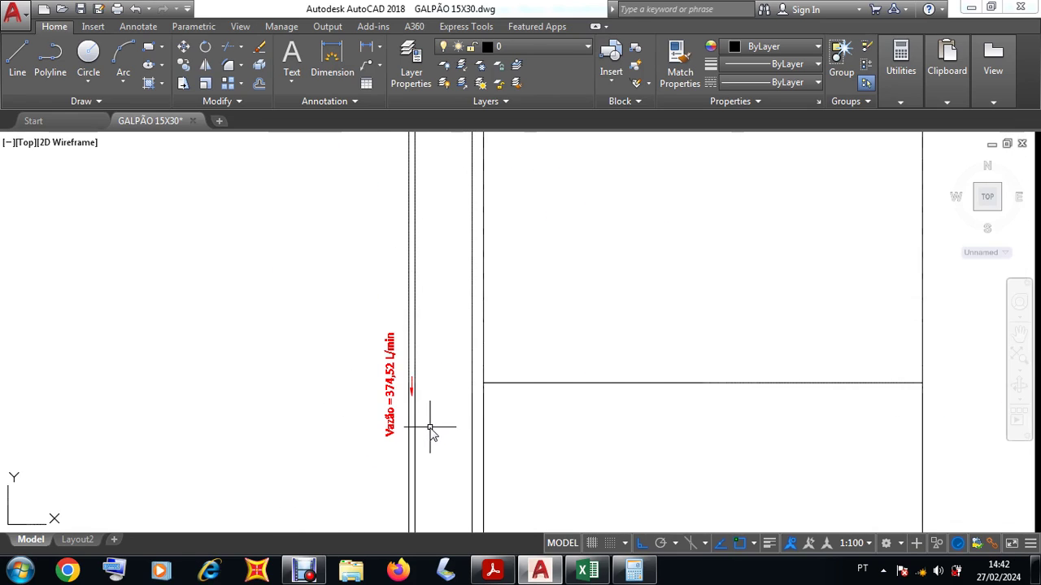
scroll(429, 426, "up", 2)
scroll(386, 341, "down", 6)
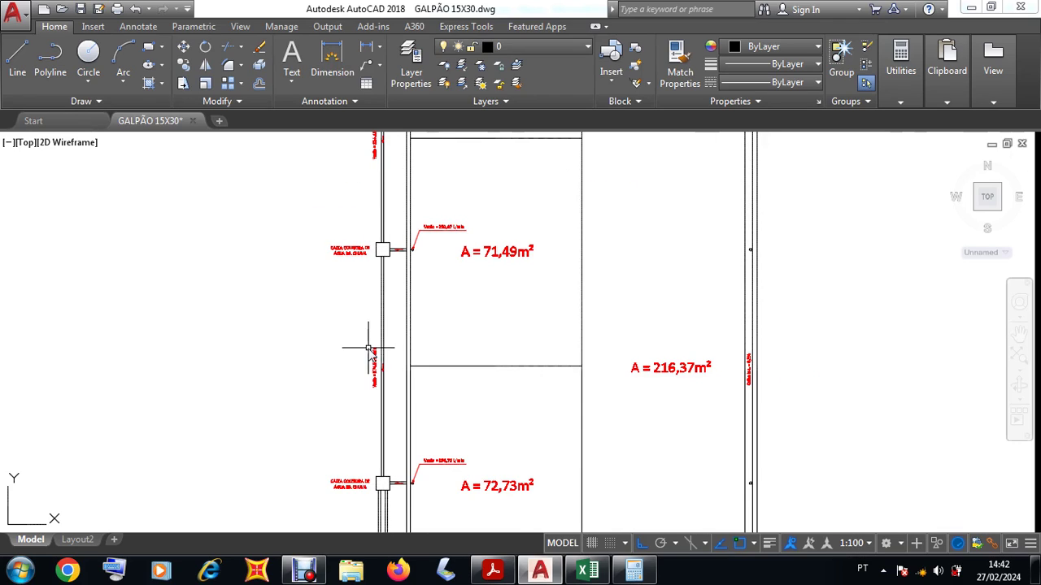
scroll(372, 354, "up", 5)
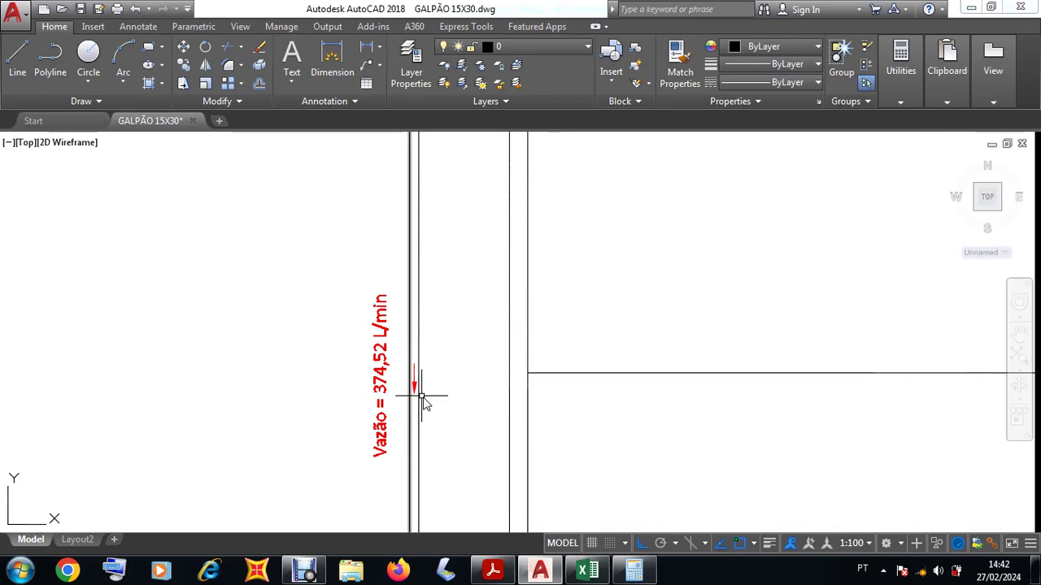
- Examine the first stretch's flow and the second downpipe's flow entering the collector box beside the 71,49 m² area
scroll(420, 401, "down", 5)
scroll(432, 337, "up", 5)
scroll(411, 371, "down", 4)
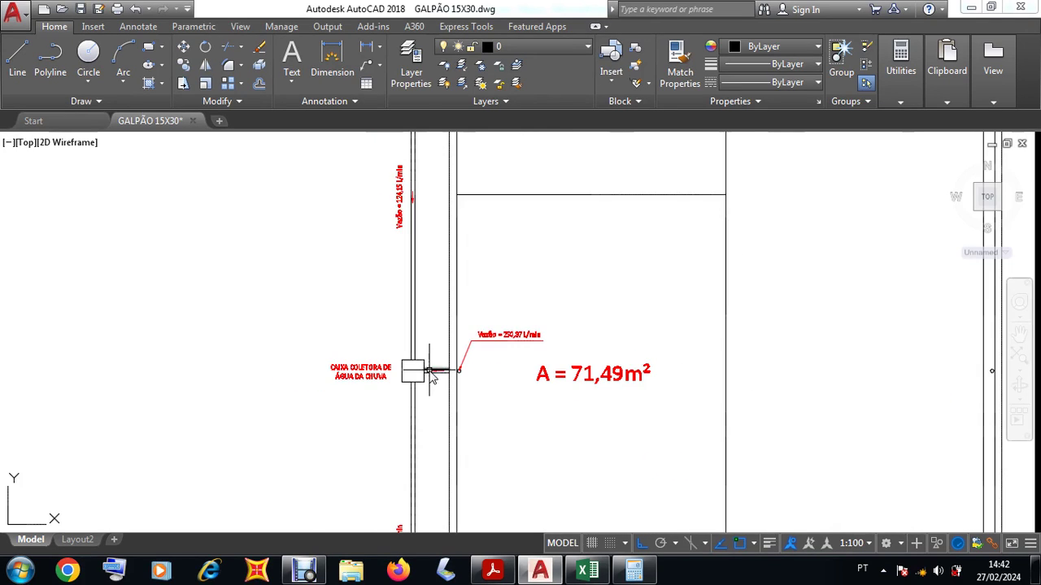
scroll(414, 264, "up", 3)
scroll(414, 264, "up", 2)
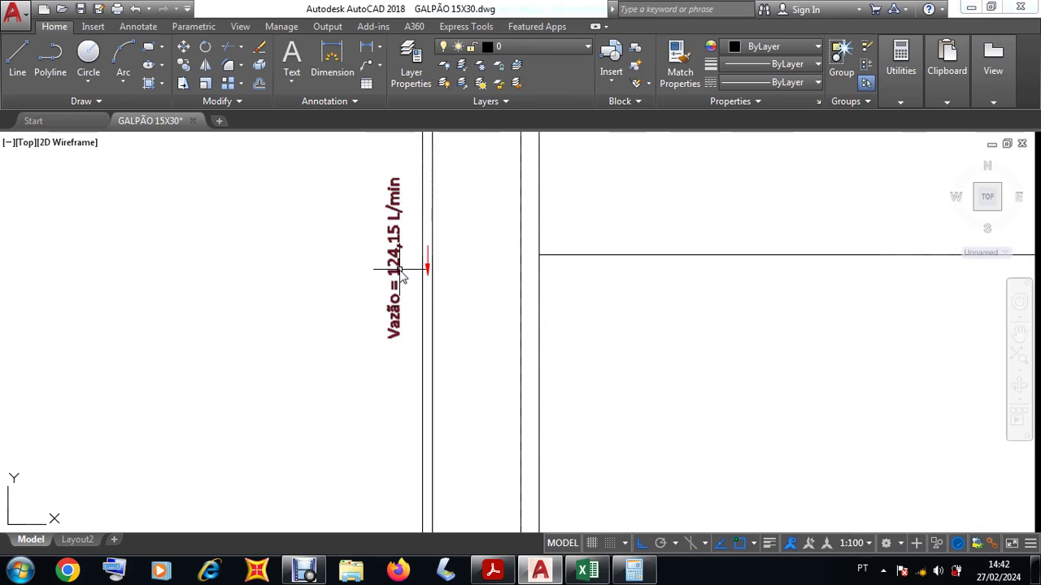
scroll(406, 264, "down", 4)
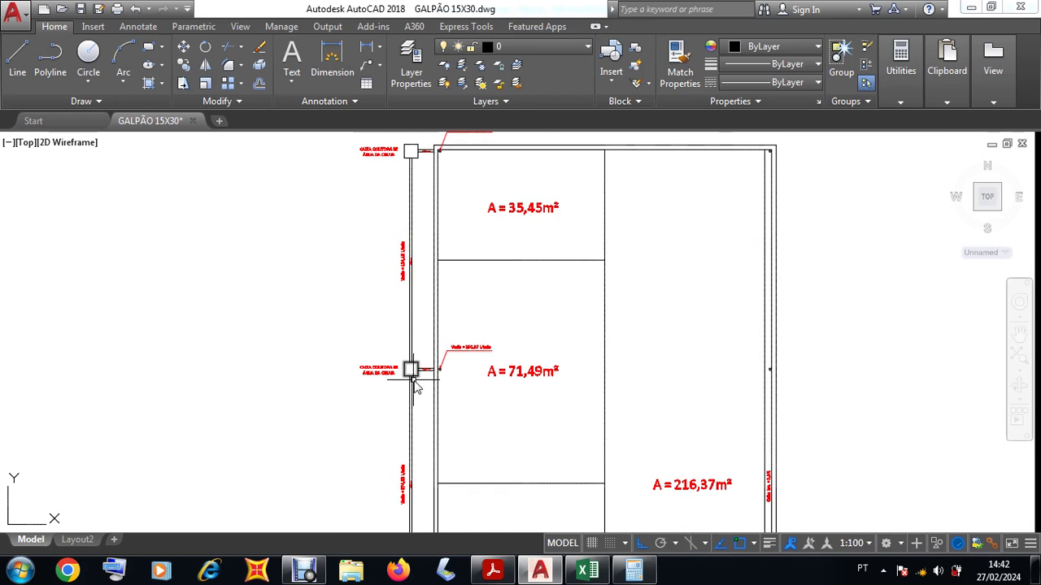
scroll(413, 379, "up", 5)
scroll(559, 319, "down", 2)
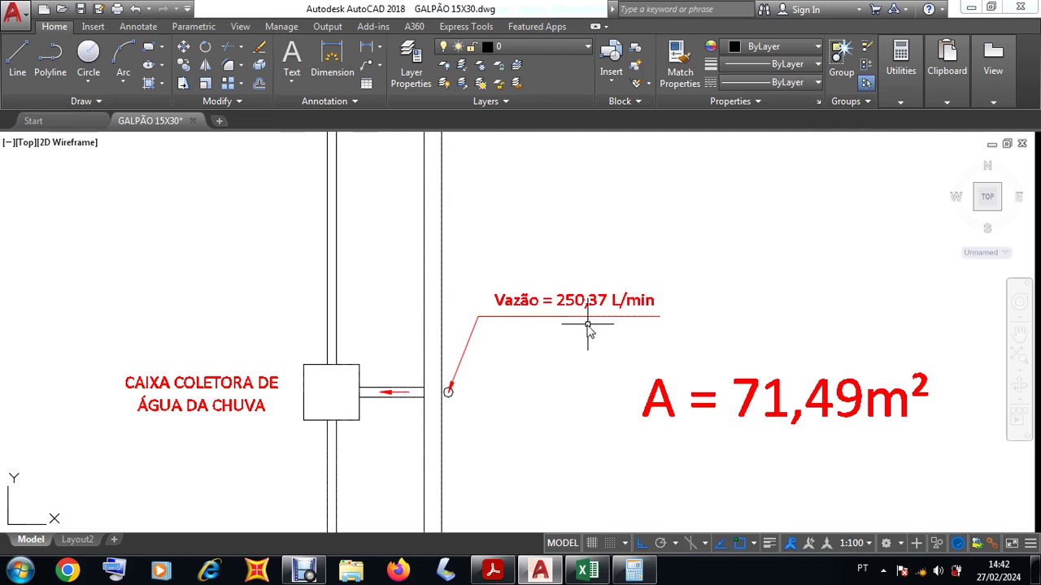
scroll(587, 325, "down", 2)
scroll(423, 363, "down", 2)
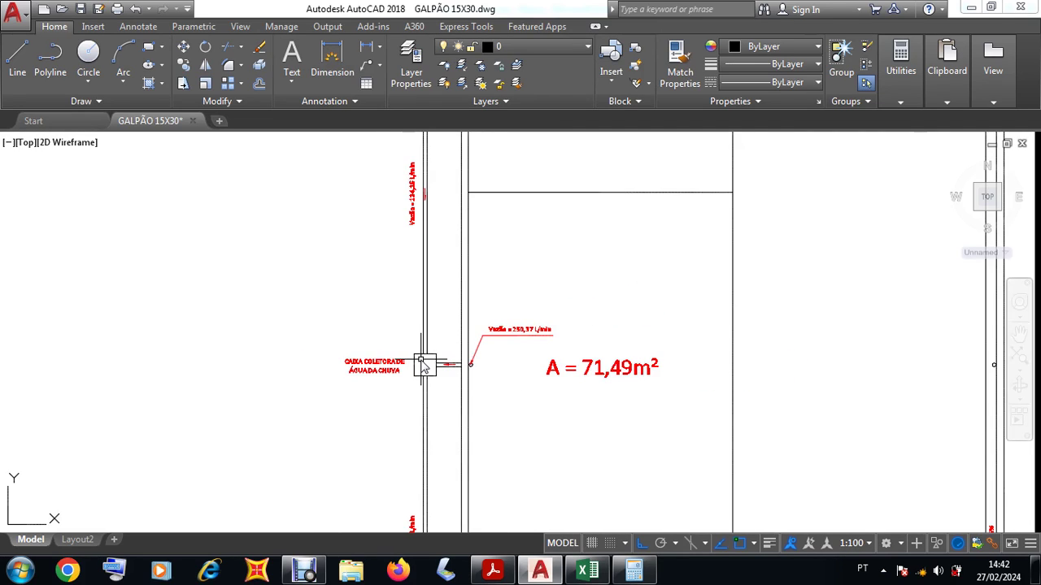
- Trace the combined flow from the second collector box into the second conductor stretch and read its flow label
scroll(422, 364, "down", 2)
scroll(472, 326, "up", 2)
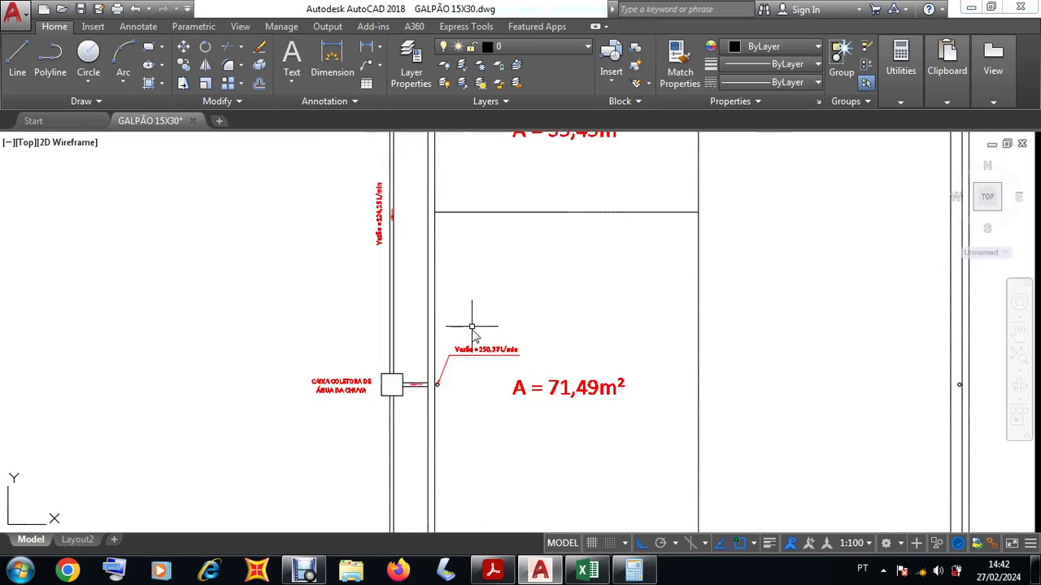
scroll(474, 333, "up", 3)
scroll(447, 362, "down", 3)
scroll(394, 240, "up", 3)
scroll(382, 235, "down", 4)
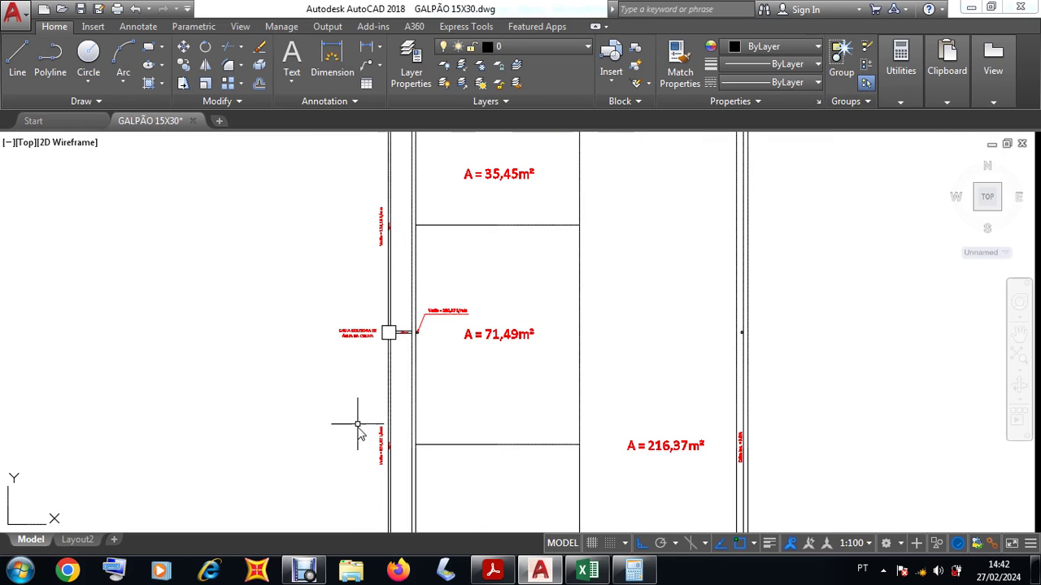
scroll(381, 456, "up", 4)
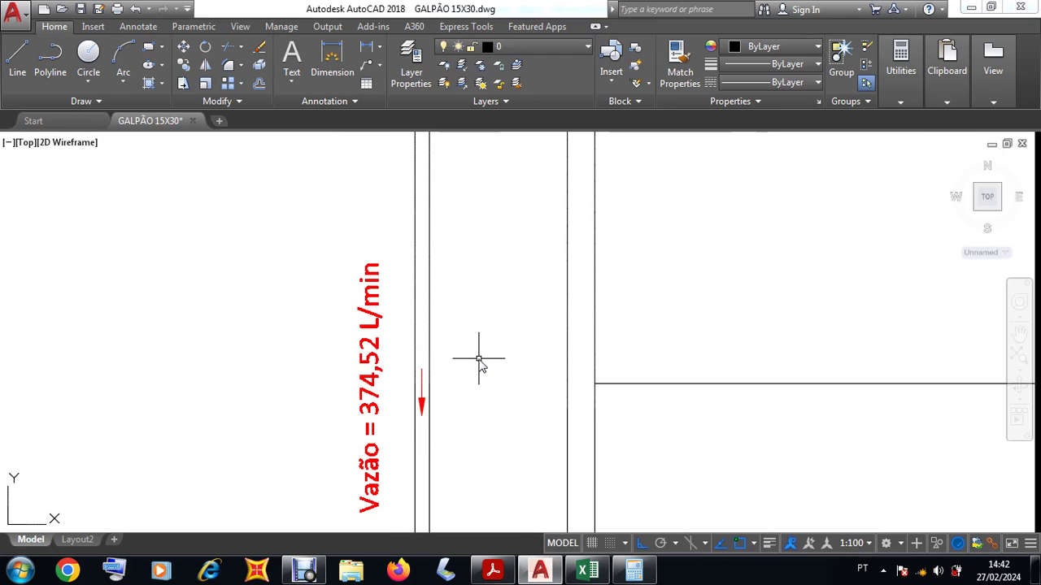
scroll(472, 356, "down", 2)
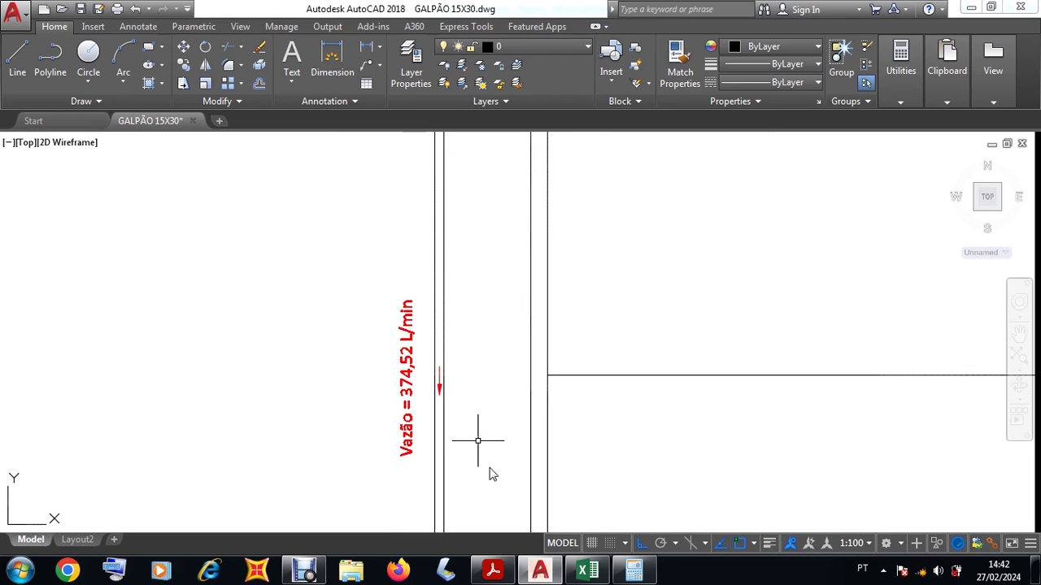
- Switch to the Excel sheet and set the horizontal conductor's slope to 2%, leaving one plastic conductor of 100 mm
left_click(585, 571)
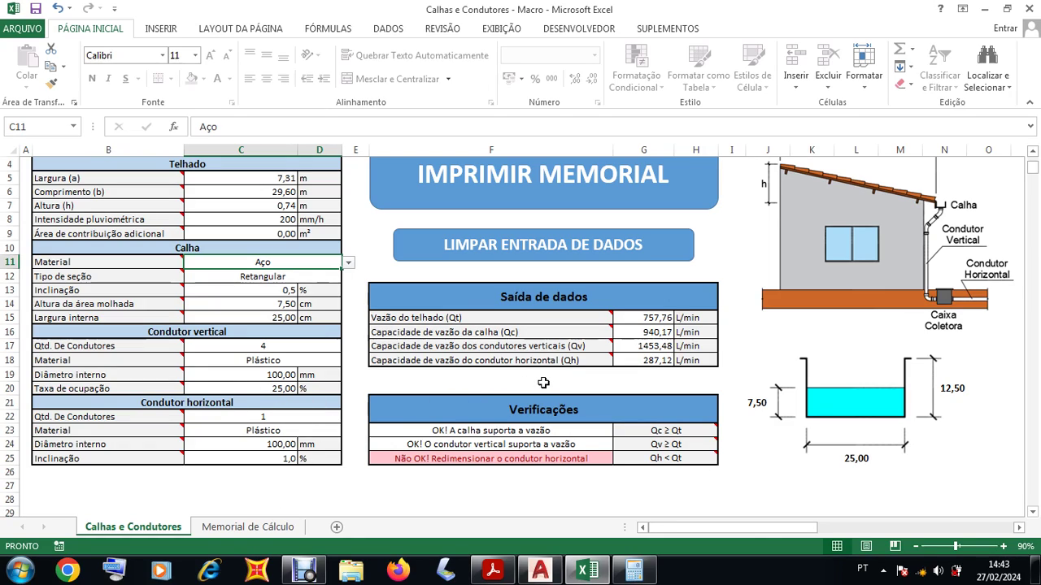
left_click(286, 458)
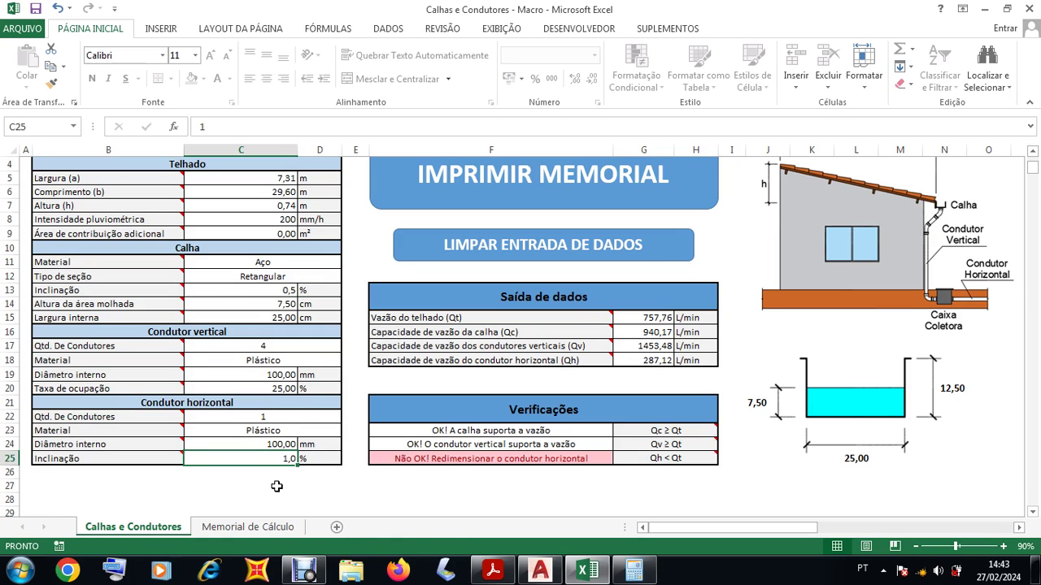
left_click(279, 447)
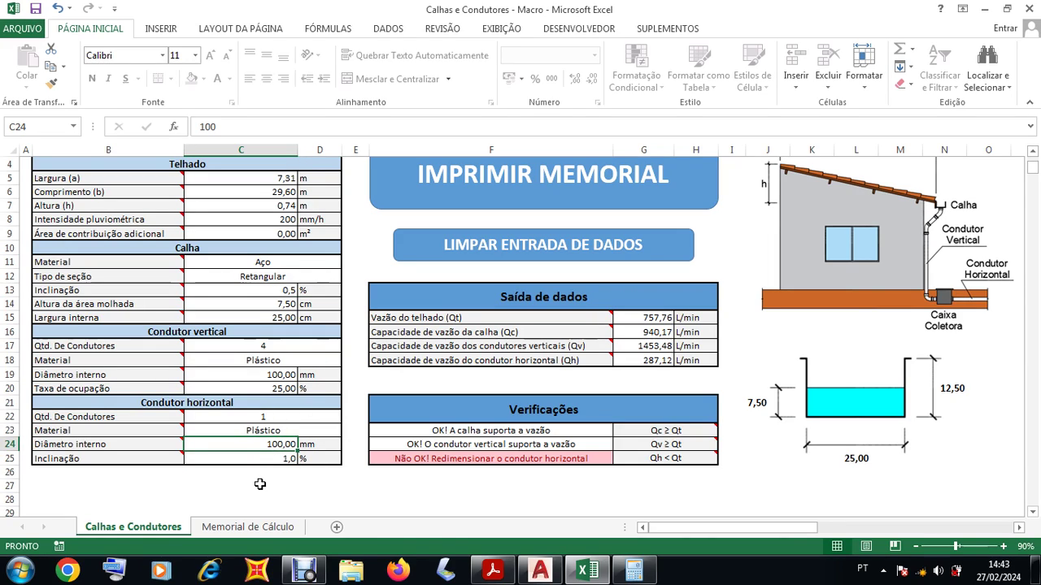
left_click(275, 415)
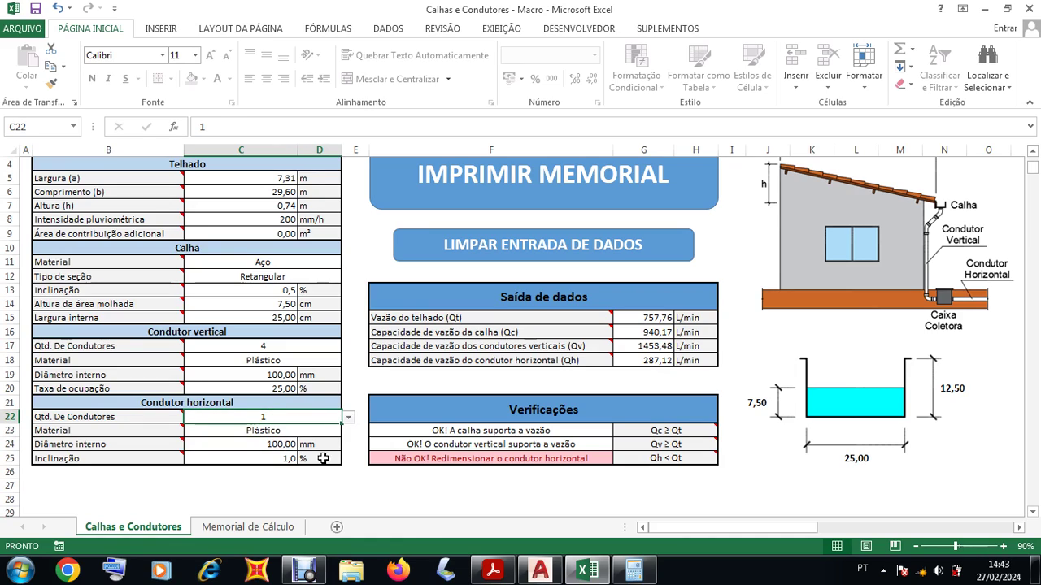
left_click(284, 458)
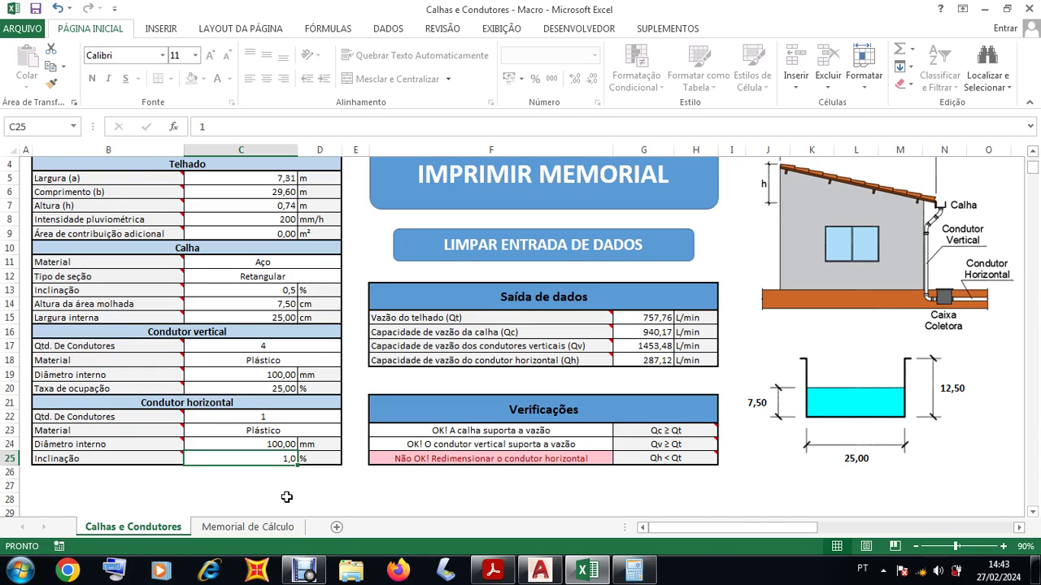
type("2")
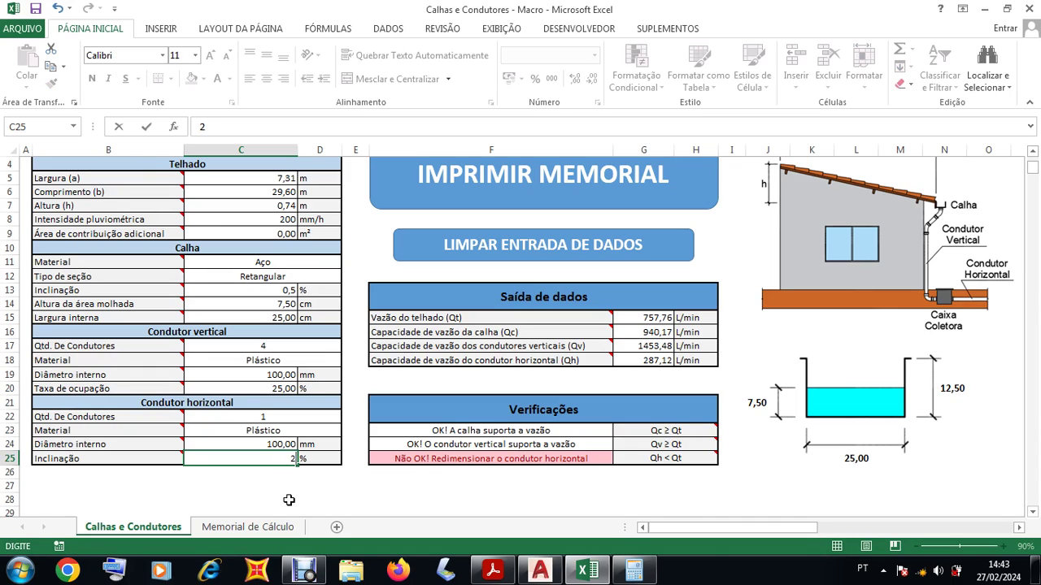
key("Return")
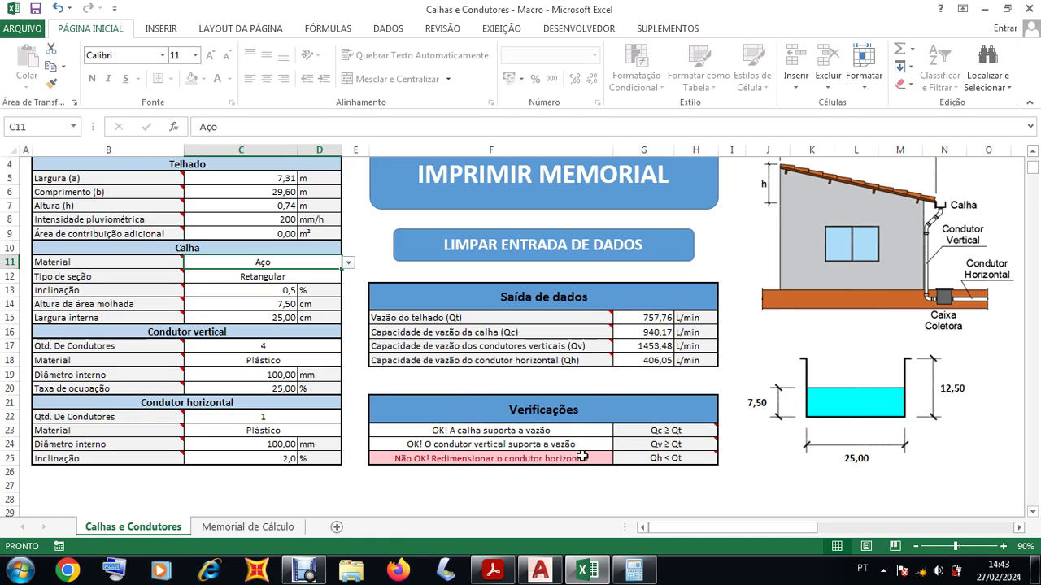
- Switch to AutoCAD and compare the second conductor stretch's flow label with the horizontal conductor capacity calculated in Excel
left_click(540, 570)
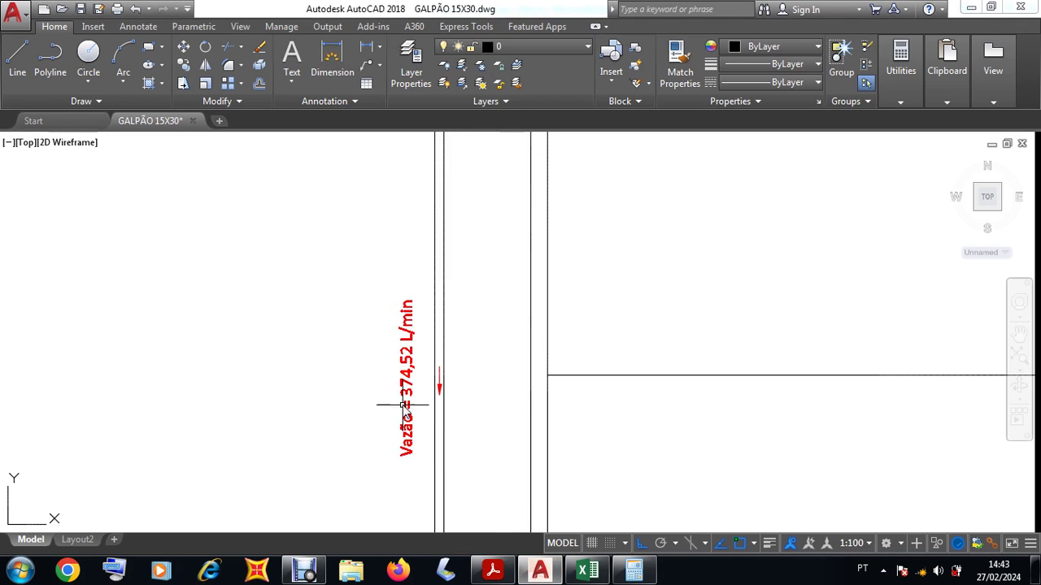
scroll(394, 407, "up", 1)
scroll(407, 402, "down", 1)
scroll(412, 404, "down", 3)
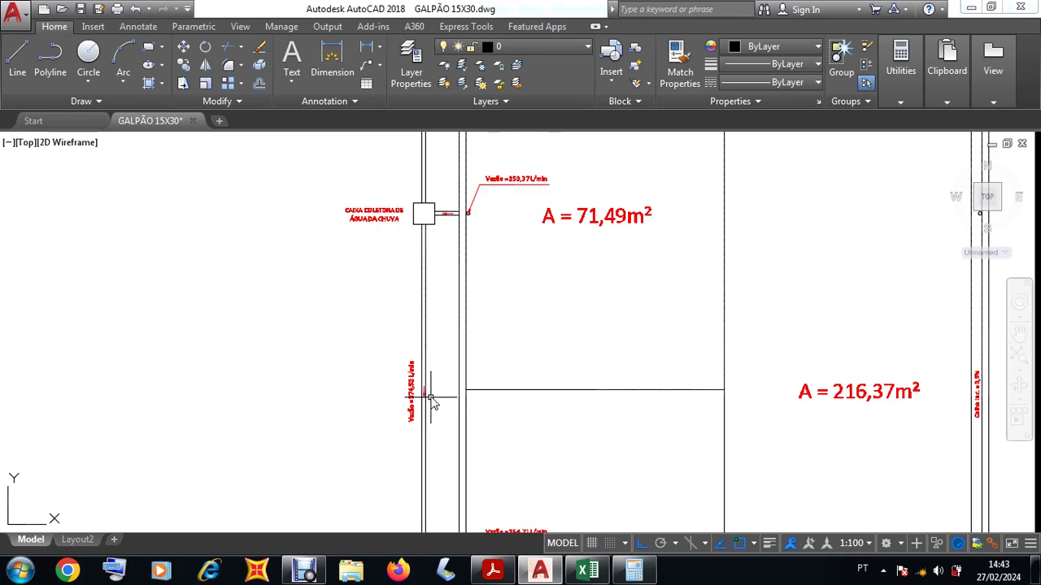
scroll(412, 393, "up", 4)
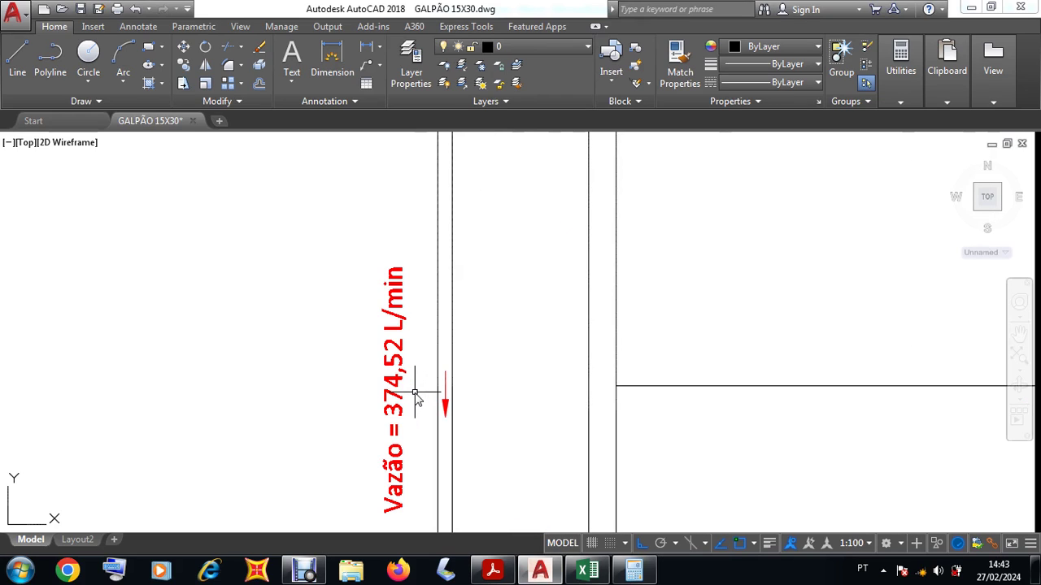
- Examine the pipe diameter and slope label of the second conductor stretch in the detailed roof drainage plan
scroll(411, 387, "down", 2)
scroll(411, 388, "down", 5)
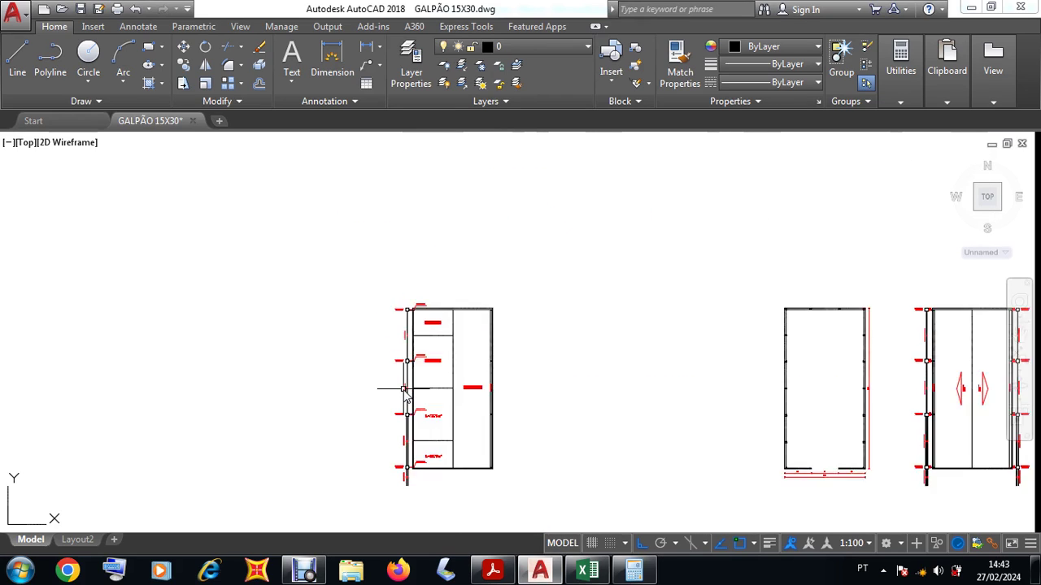
scroll(628, 389, "up", 8)
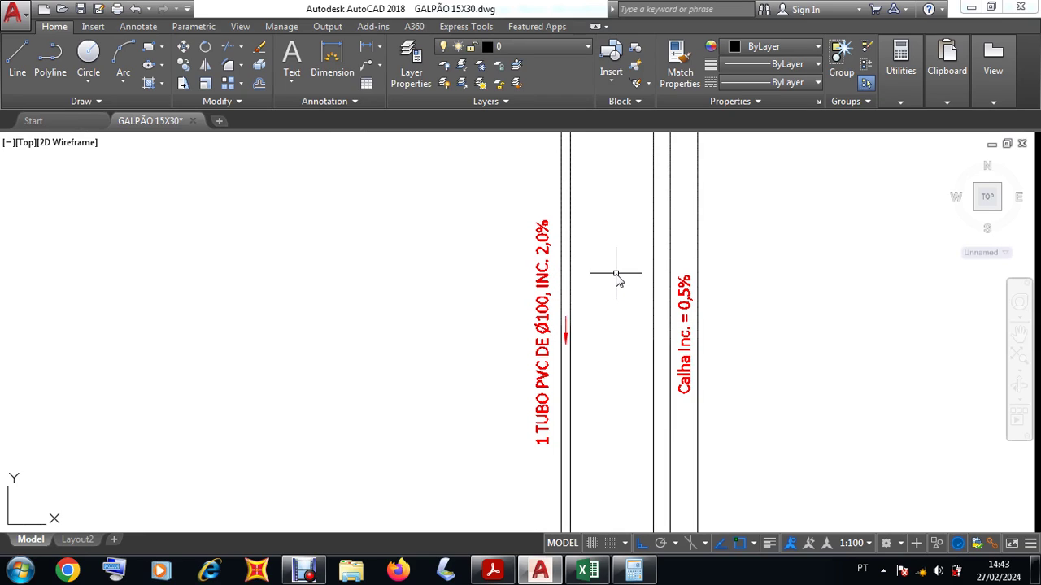
scroll(612, 274, "down", 2)
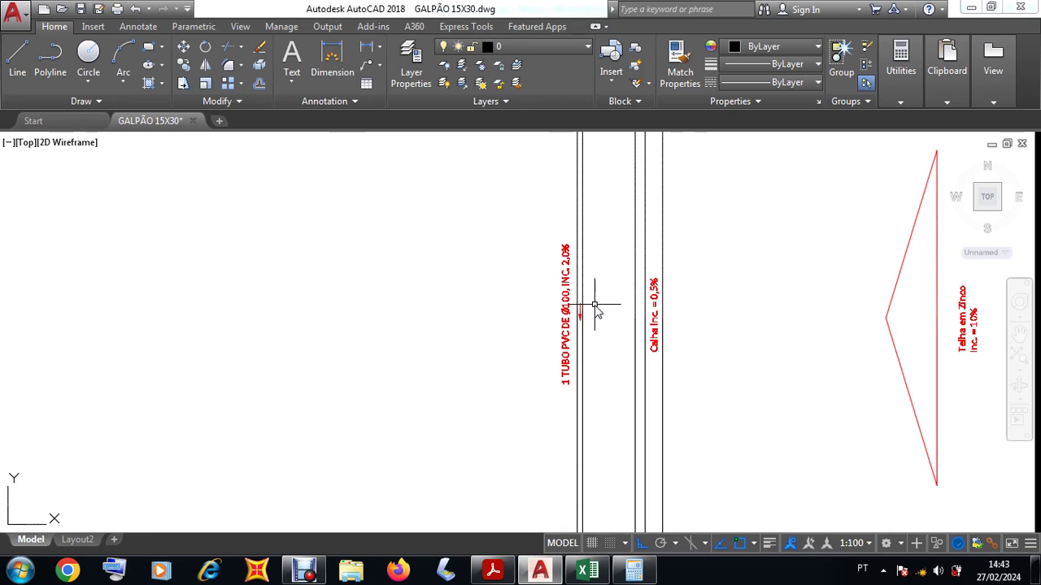
scroll(592, 313, "down", 8)
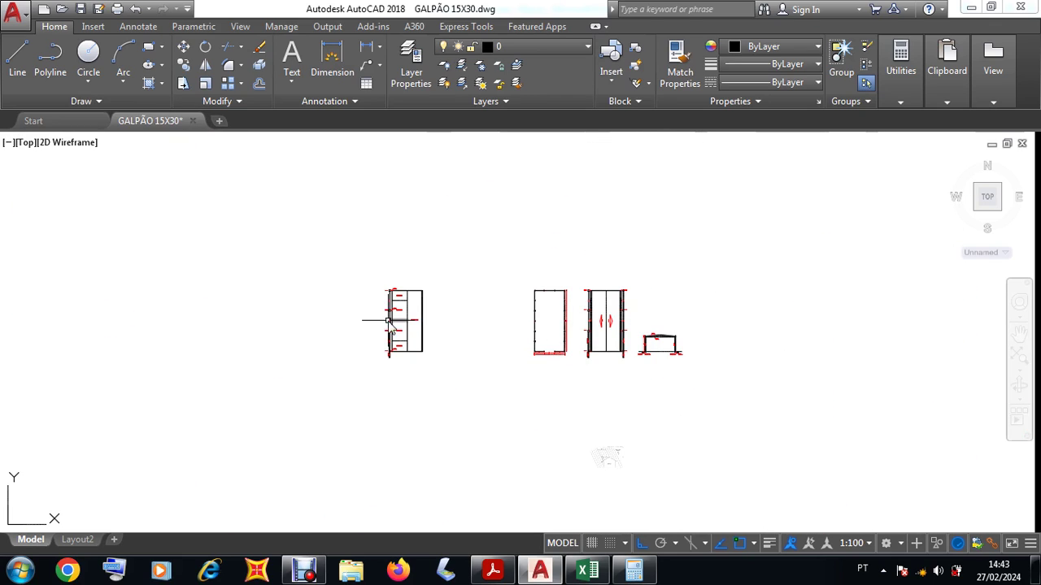
- Trace the third conductor stretch from the collector box beside the 72,73 m² area to the last box and read its flow label
scroll(378, 321, "up", 9)
scroll(392, 376, "up", 2)
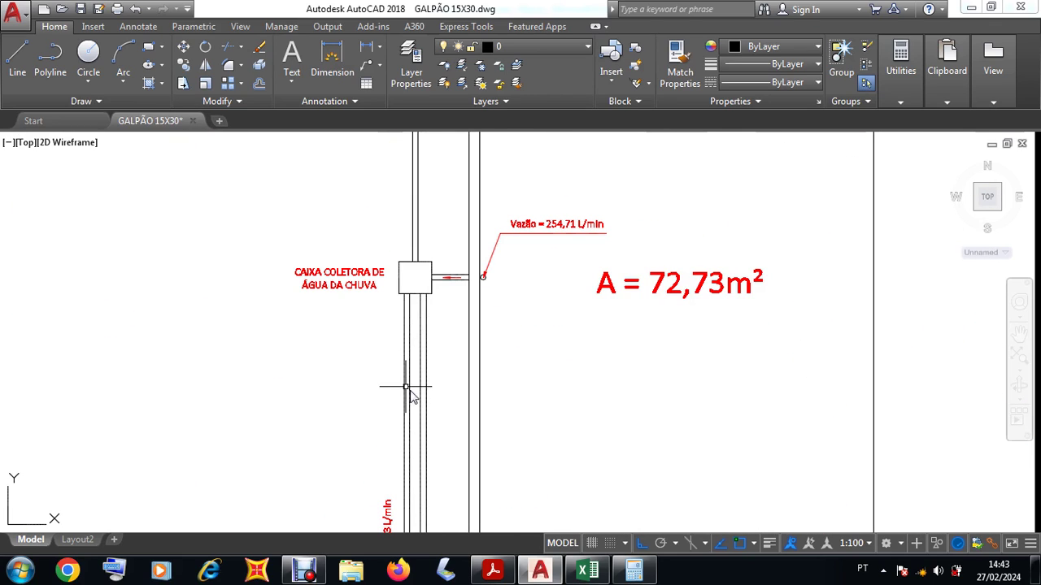
scroll(406, 383, "down", 5)
scroll(434, 422, "up", 5)
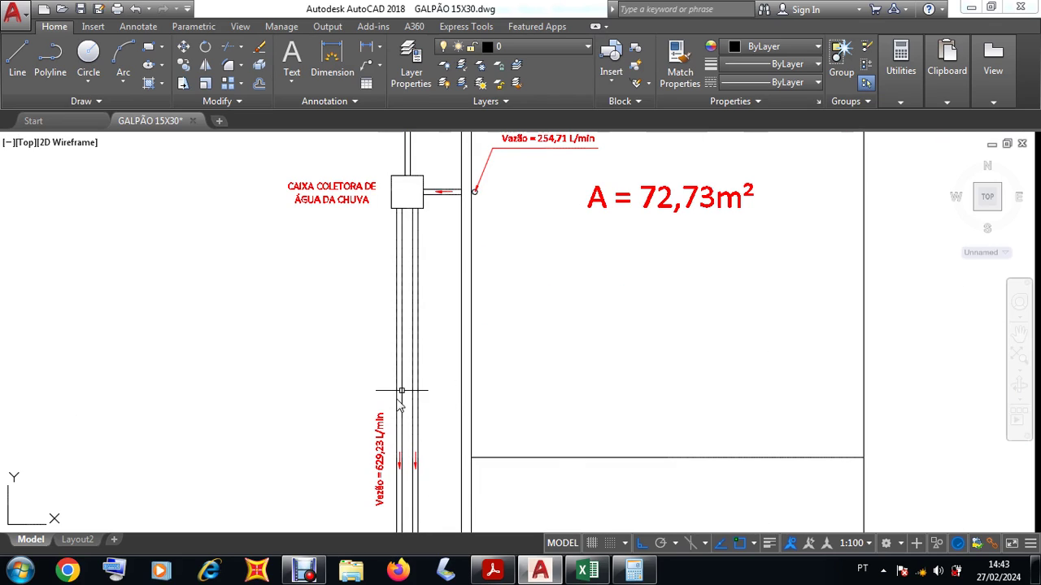
scroll(414, 394, "down", 6)
scroll(422, 330, "up", 3)
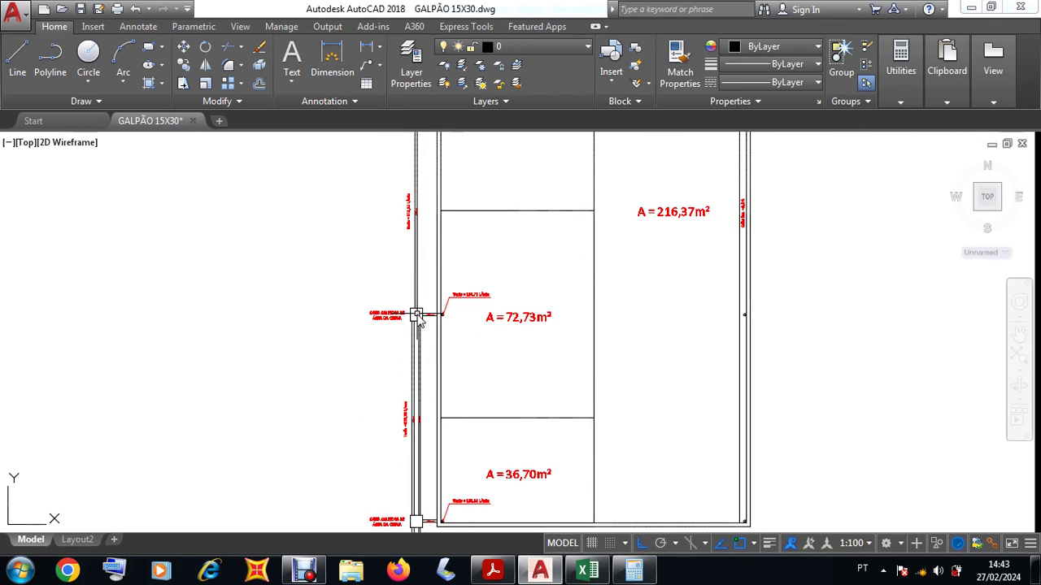
scroll(419, 327, "down", 2)
scroll(422, 455, "up", 3)
scroll(419, 452, "up", 3)
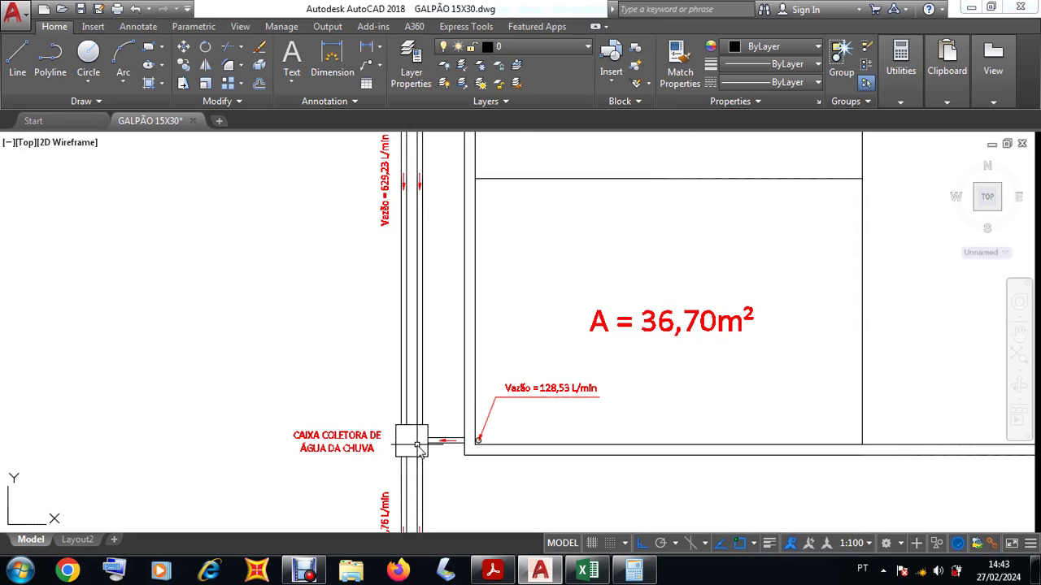
scroll(418, 441, "down", 7)
scroll(422, 400, "up", 5)
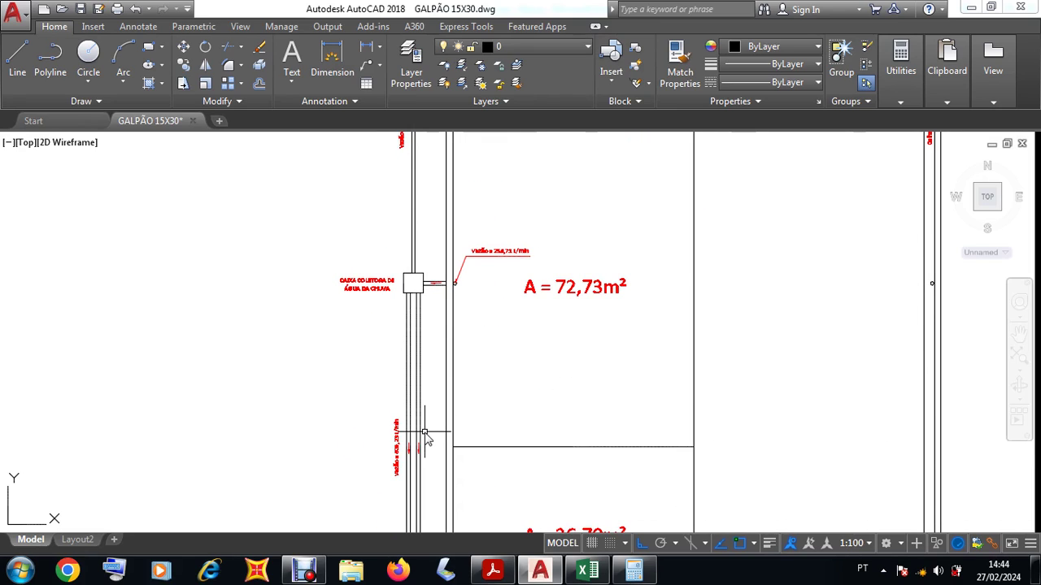
scroll(408, 459, "up", 4)
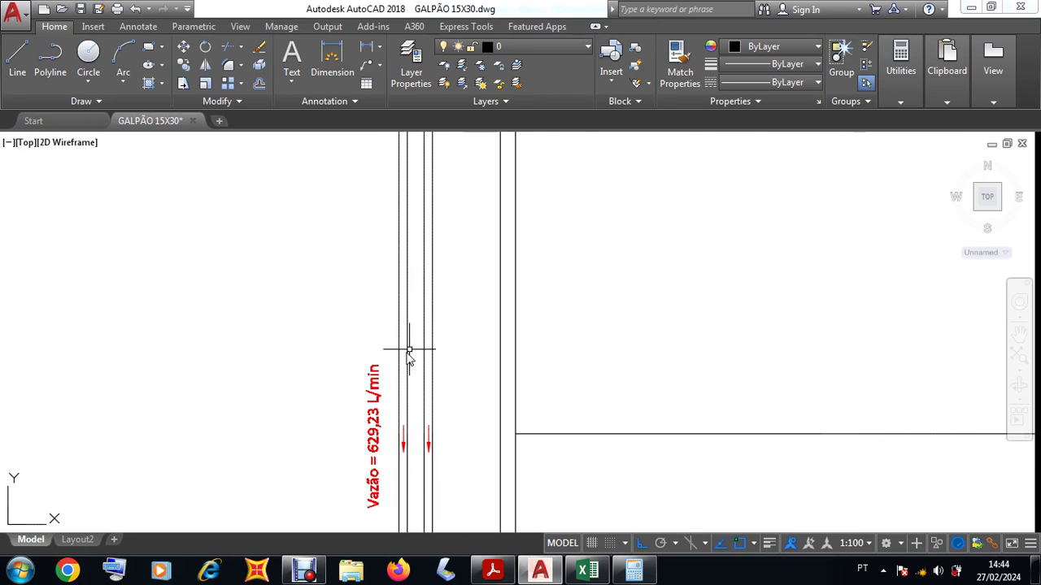
scroll(448, 429, "down", 2)
scroll(449, 429, "down", 4)
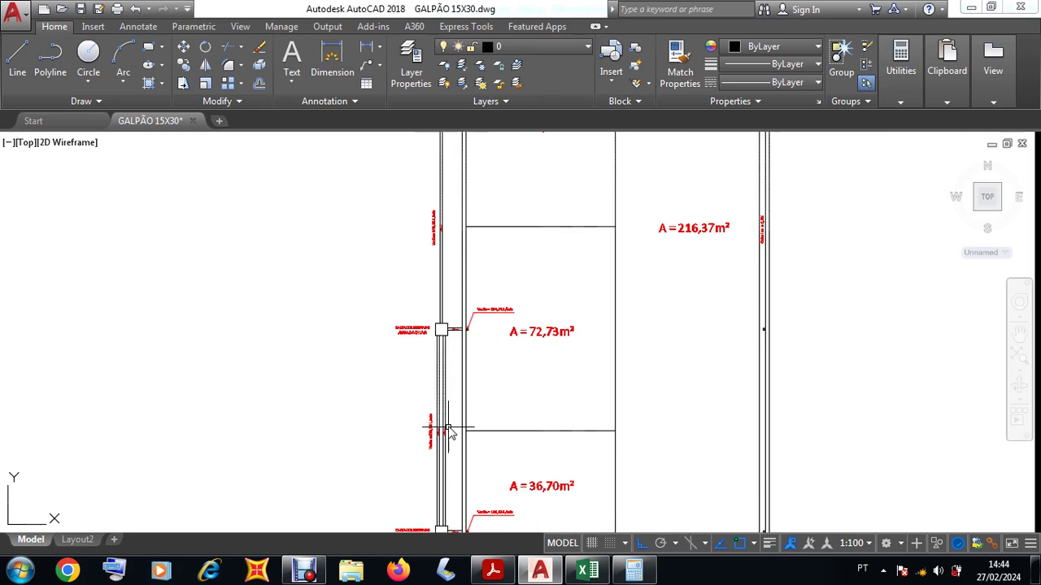
- Read the flows entering the third collector box from the second conductor stretch and from the adjacent downpipe
scroll(453, 301, "up", 3)
scroll(444, 325, "down", 2)
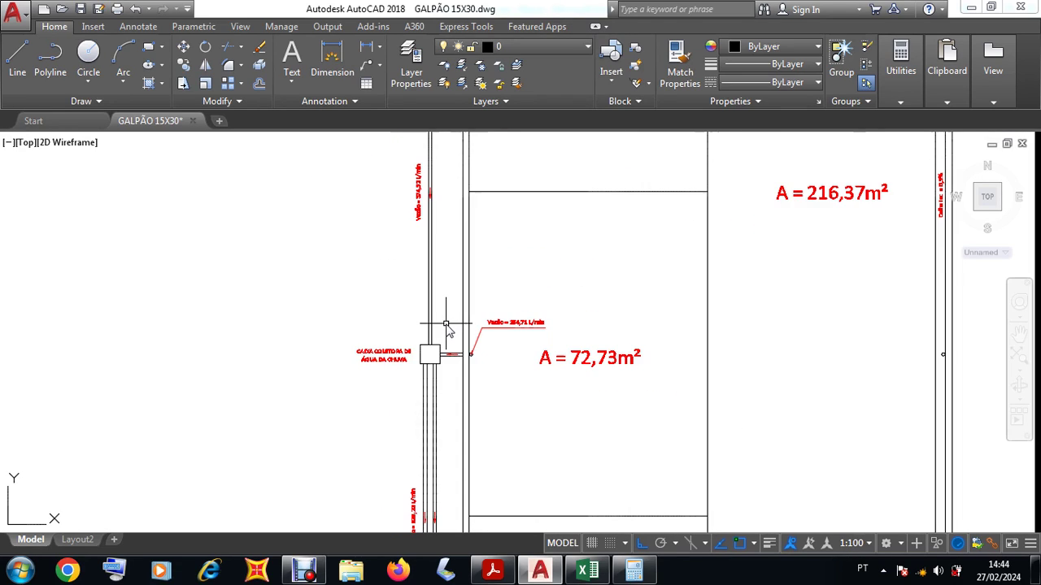
scroll(432, 178, "up", 5)
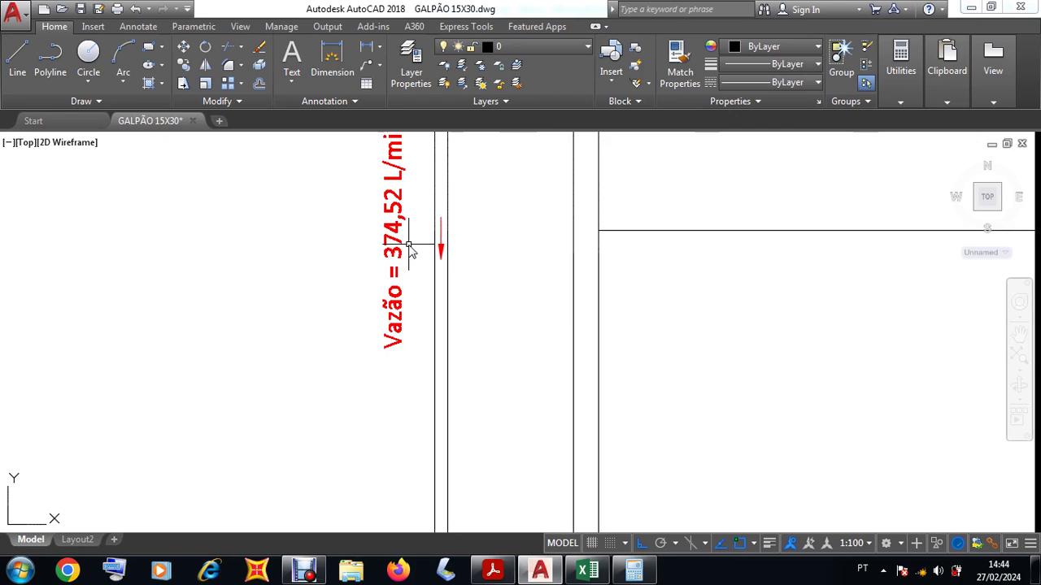
scroll(409, 248, "down", 5)
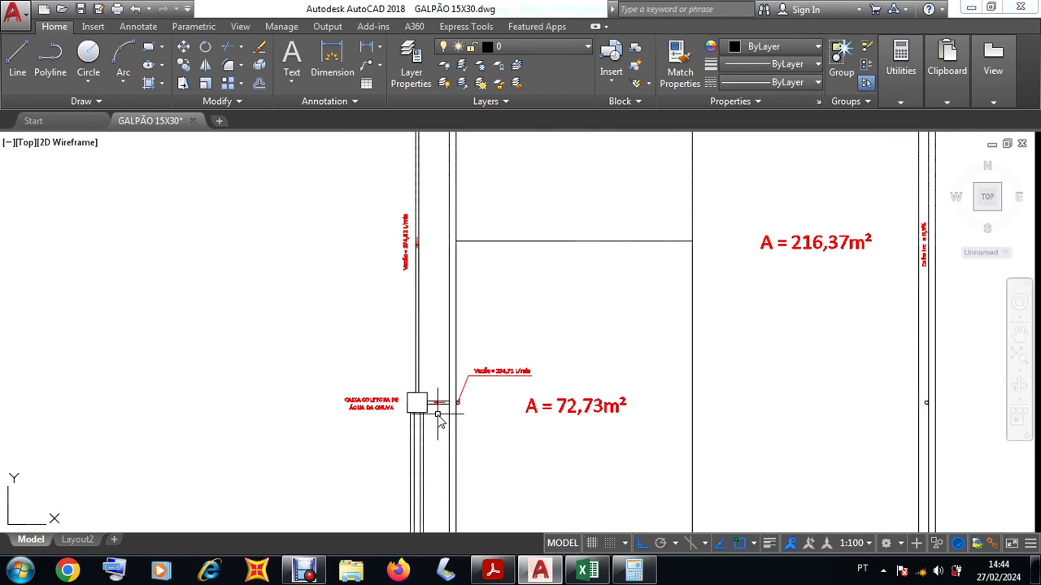
scroll(439, 419, "up", 6)
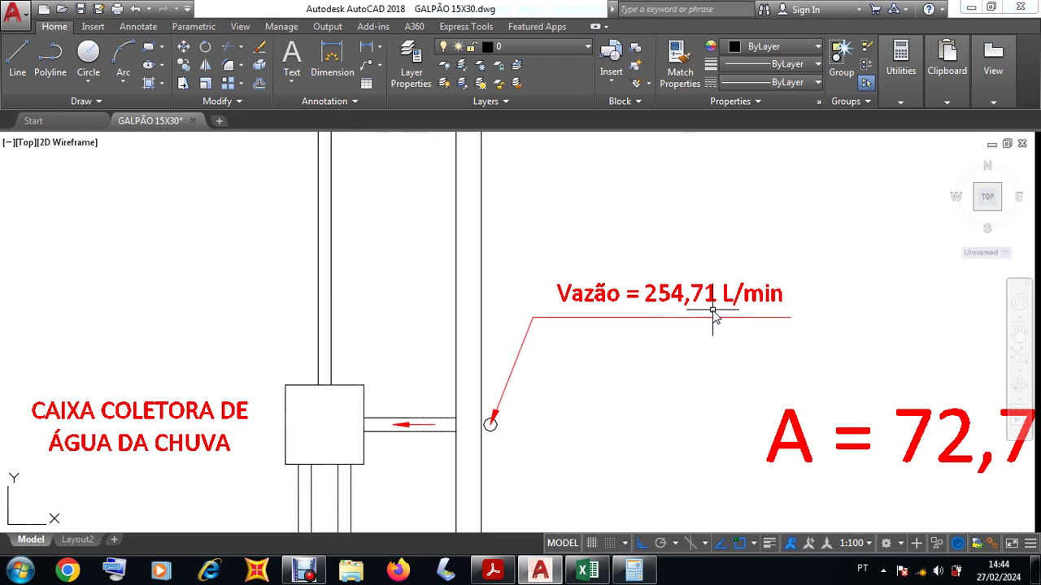
scroll(712, 316, "down", 2)
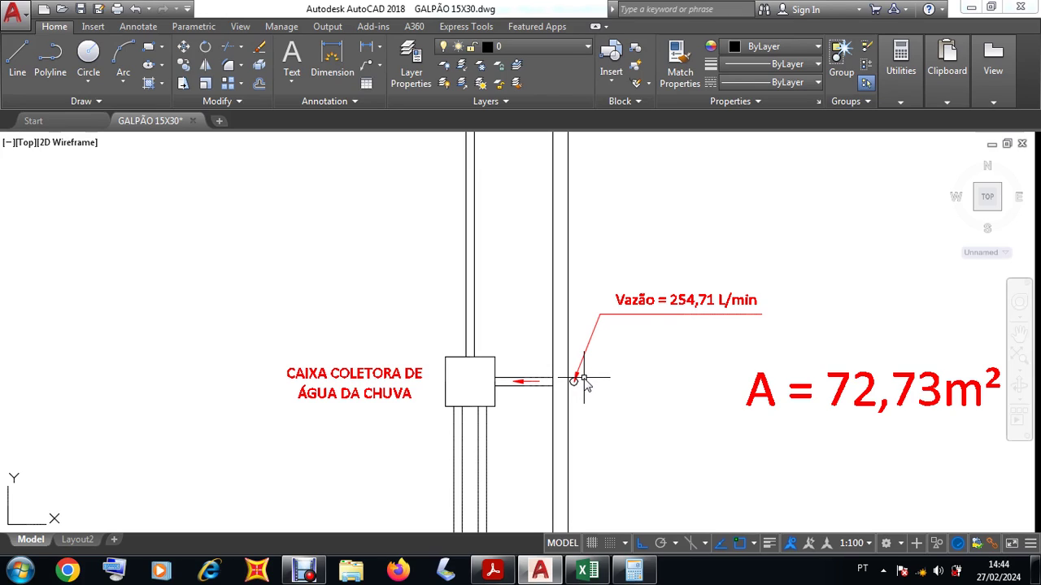
scroll(584, 385, "down", 2)
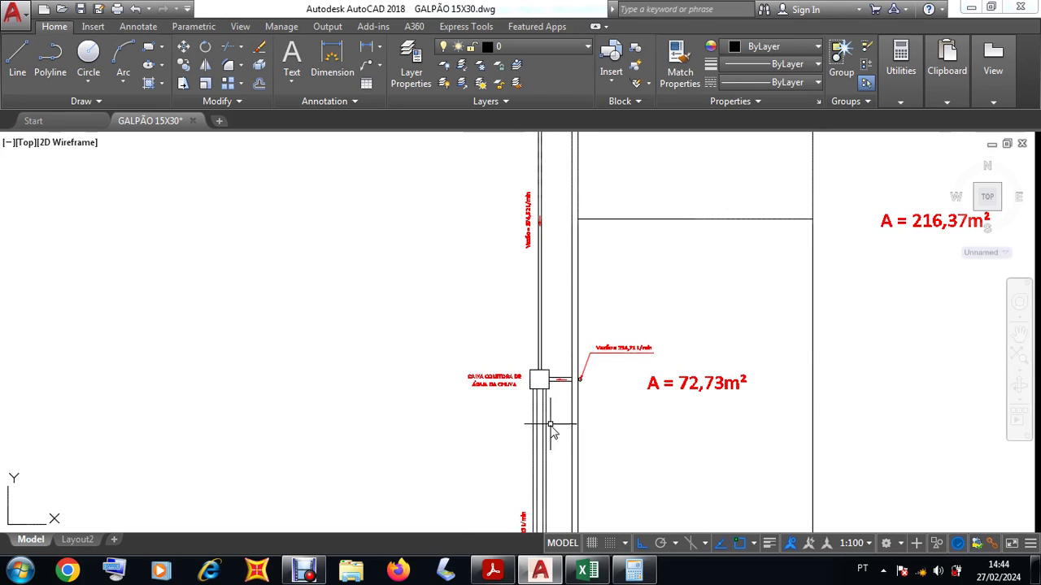
scroll(550, 397, "down", 2)
- Check the third conductor stretch's flow label against the sum of the second stretch's flow and the downpipe's flow
scroll(550, 397, "up", 5)
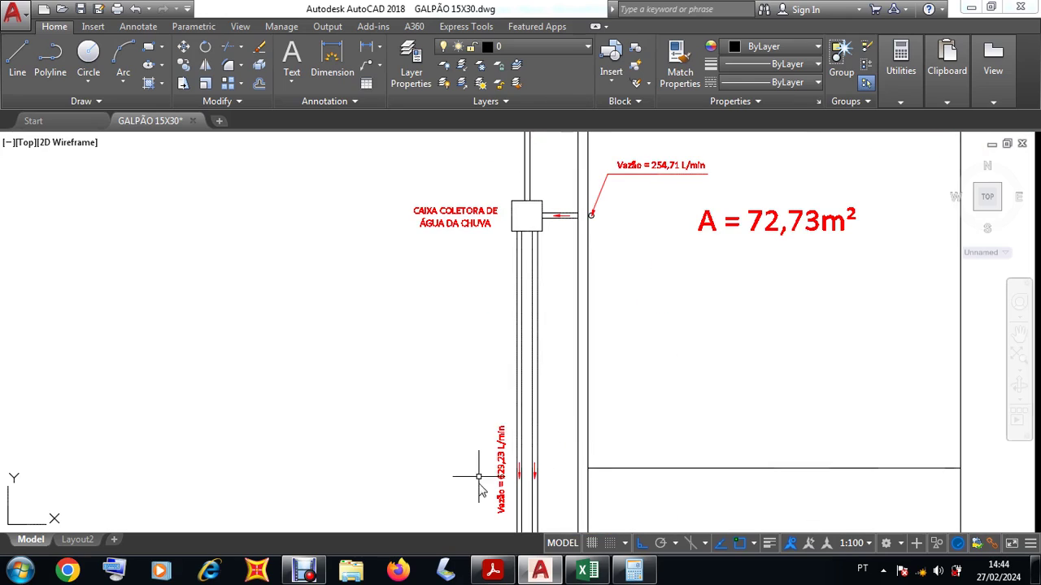
scroll(504, 486, "up", 4)
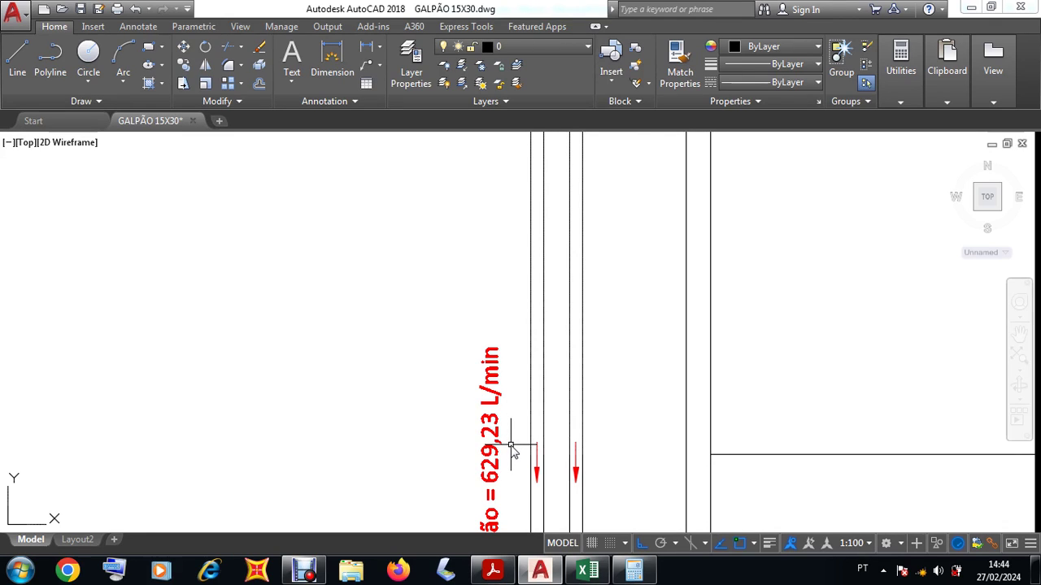
scroll(513, 453, "down", 4)
scroll(529, 263, "up", 4)
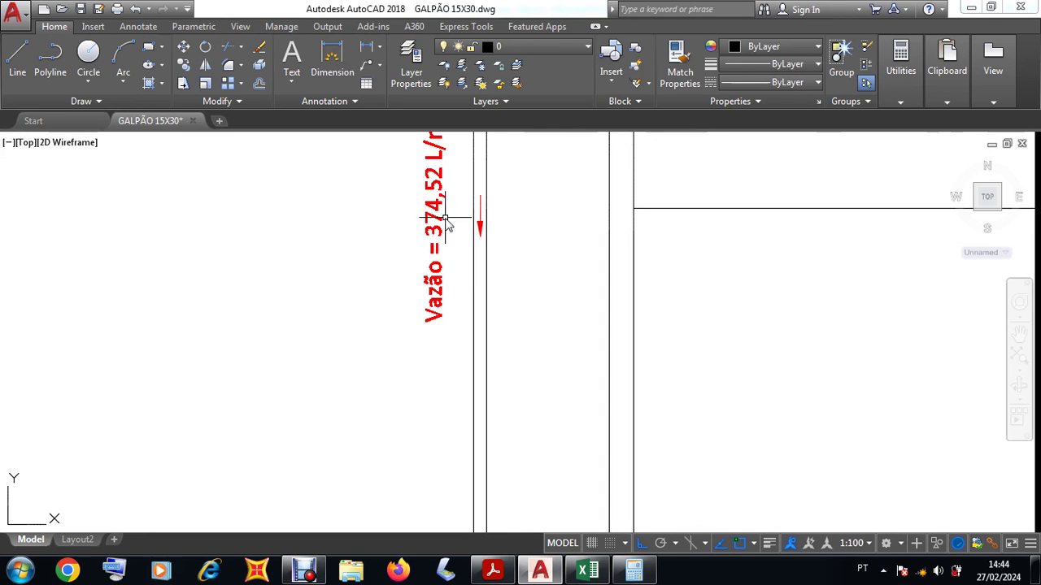
scroll(445, 219, "down", 4)
scroll(524, 339, "up", 5)
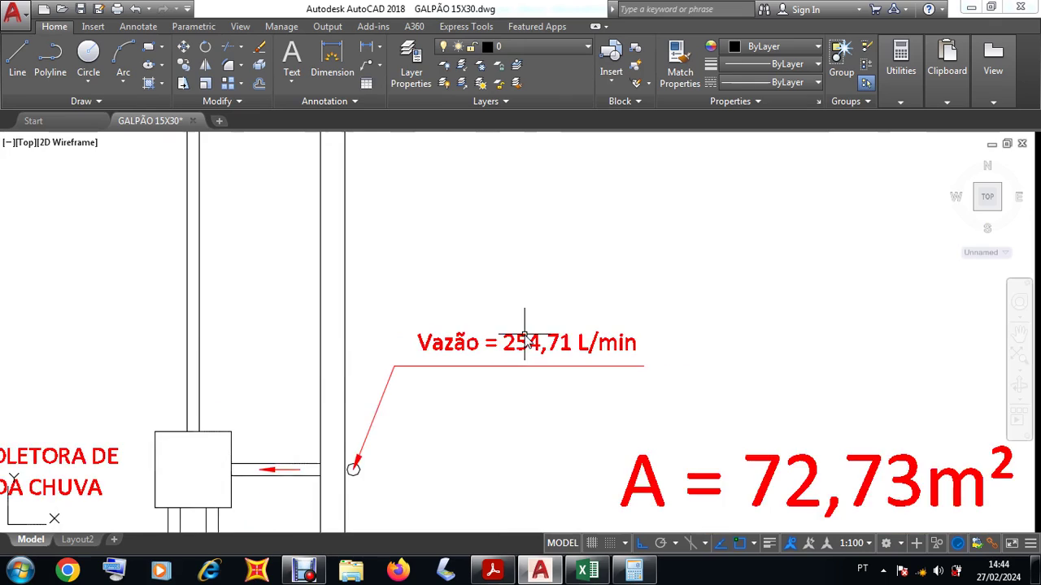
scroll(525, 340, "down", 5)
scroll(460, 453, "up", 3)
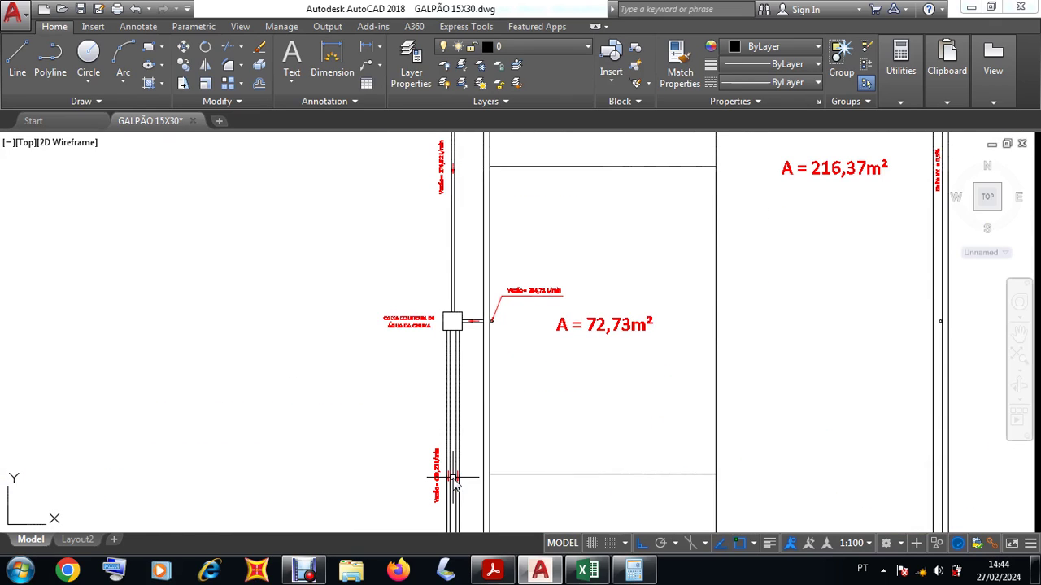
- Compare the single horizontal conductor capacity in the Excel sheet with the third stretch's flow label in AutoCAD
left_click(584, 571)
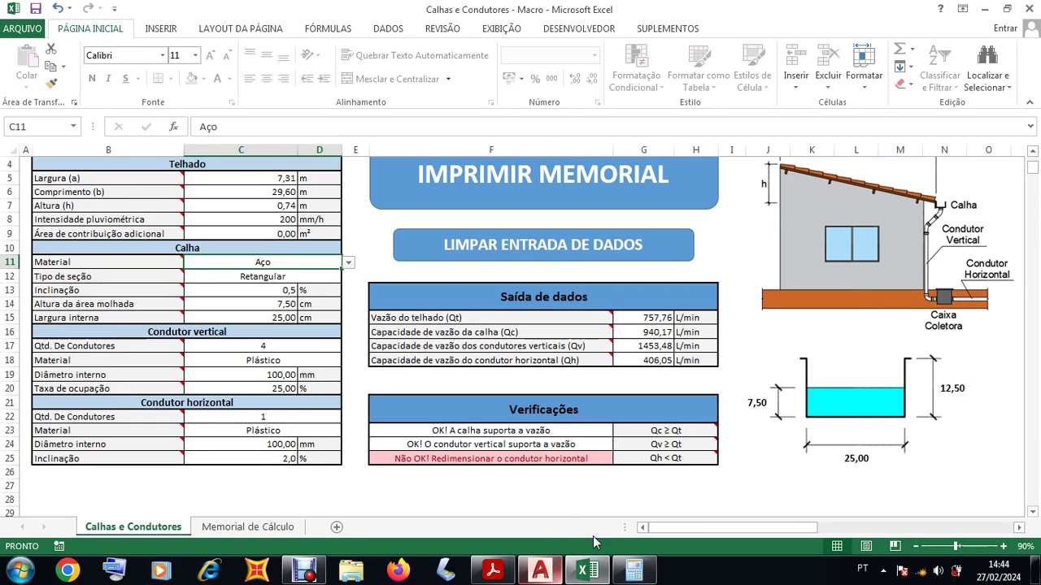
left_click(540, 571)
scroll(439, 488, "up", 3)
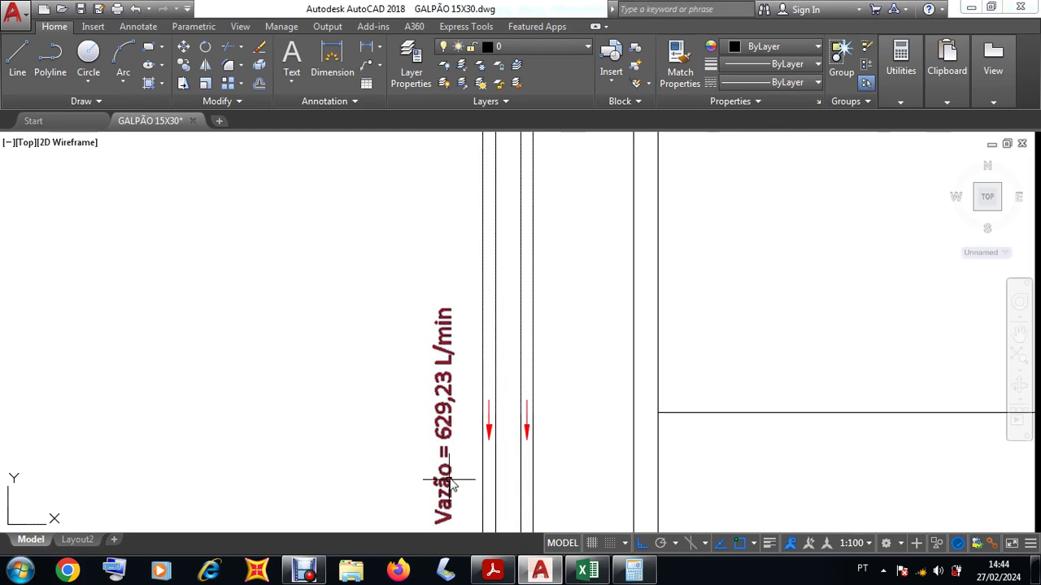
scroll(411, 413, "down", 2)
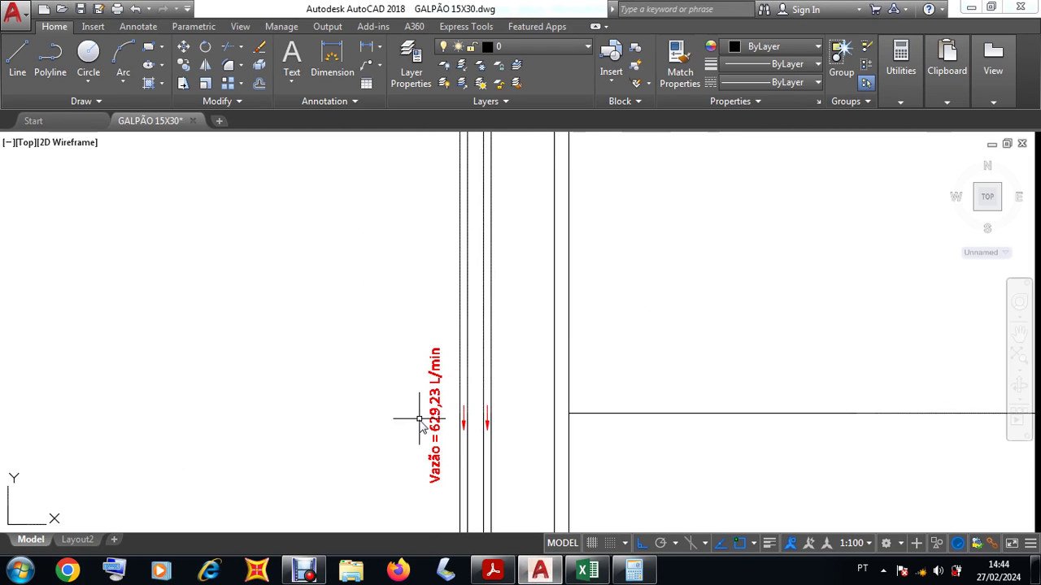
left_click(589, 571)
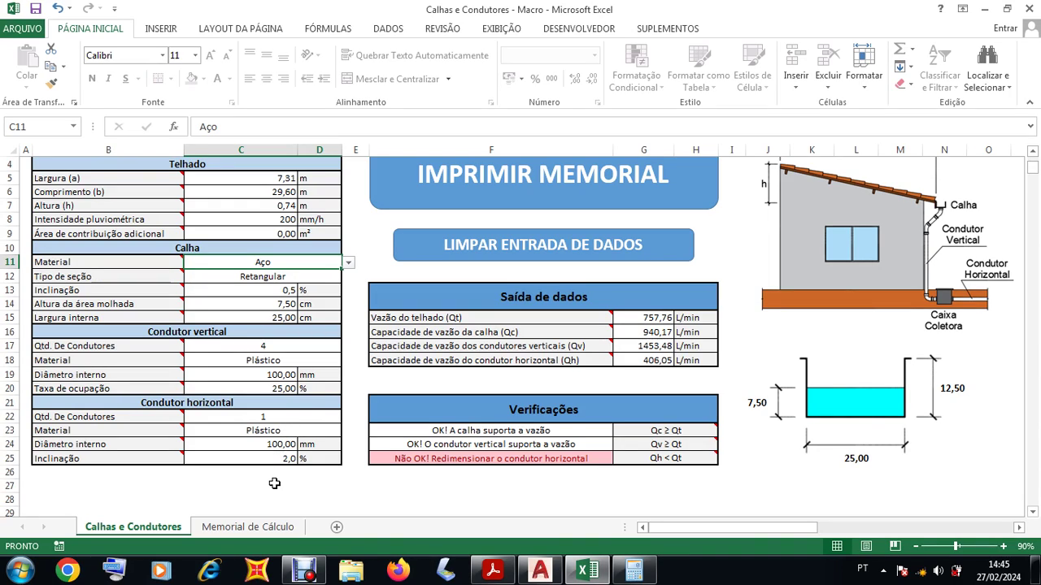
left_click(540, 570)
scroll(476, 443, "down", 5)
scroll(488, 465, "up", 4)
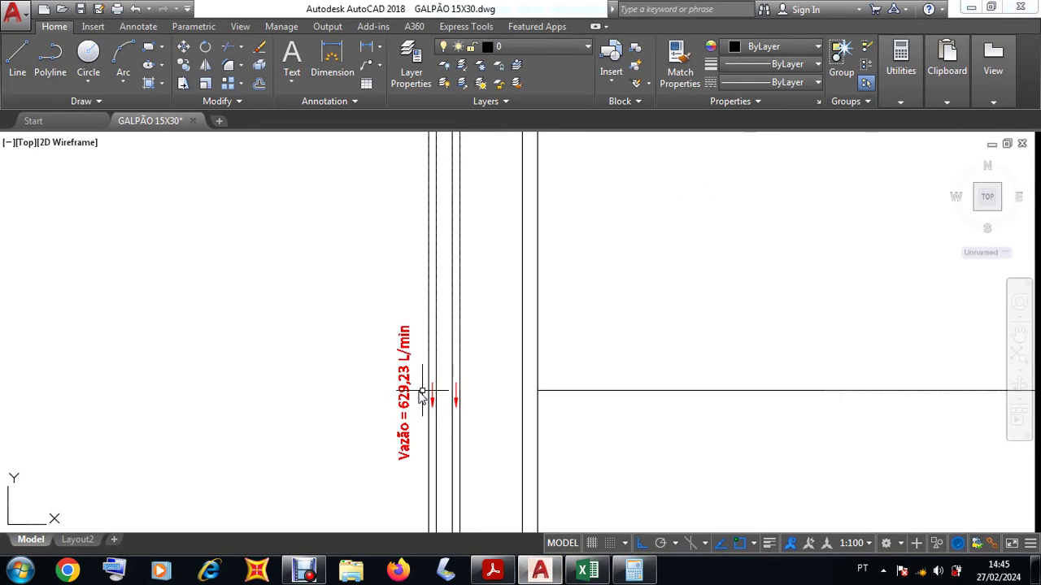
- Switch to the Excel sheet and set the number of horizontal conductors to 2
left_click(587, 571)
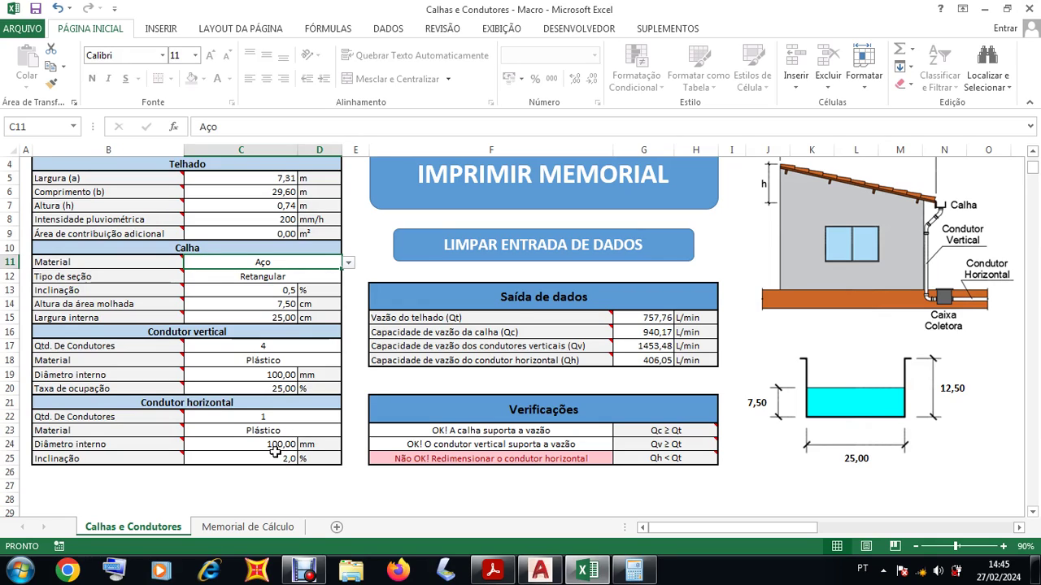
left_click(331, 420)
left_click(348, 420)
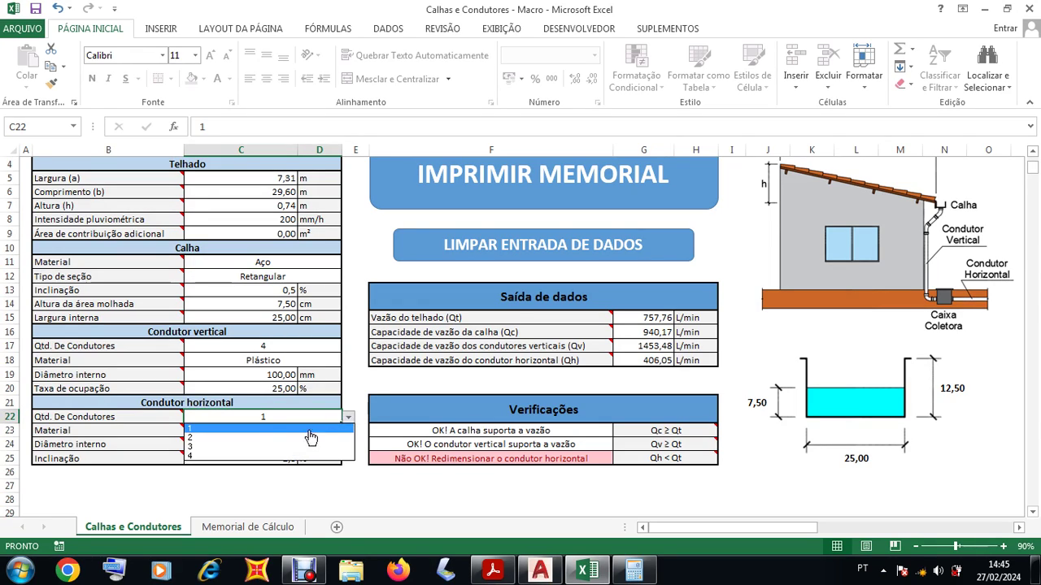
left_click(272, 439)
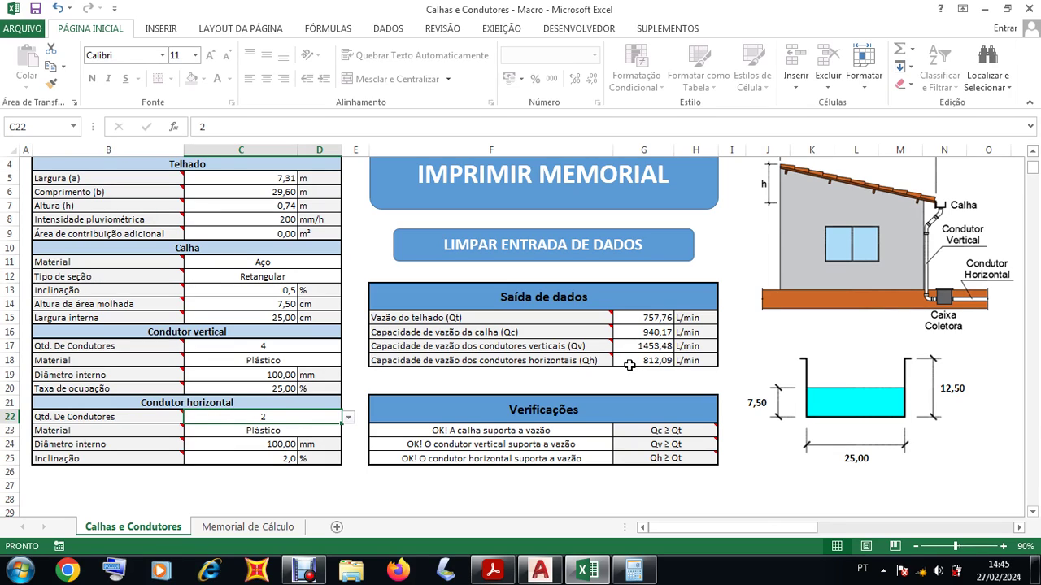
- Switch to AutoCAD and check the third stretch's flow label and its two parallel pipes against the two-conductor capacity
left_click(540, 571)
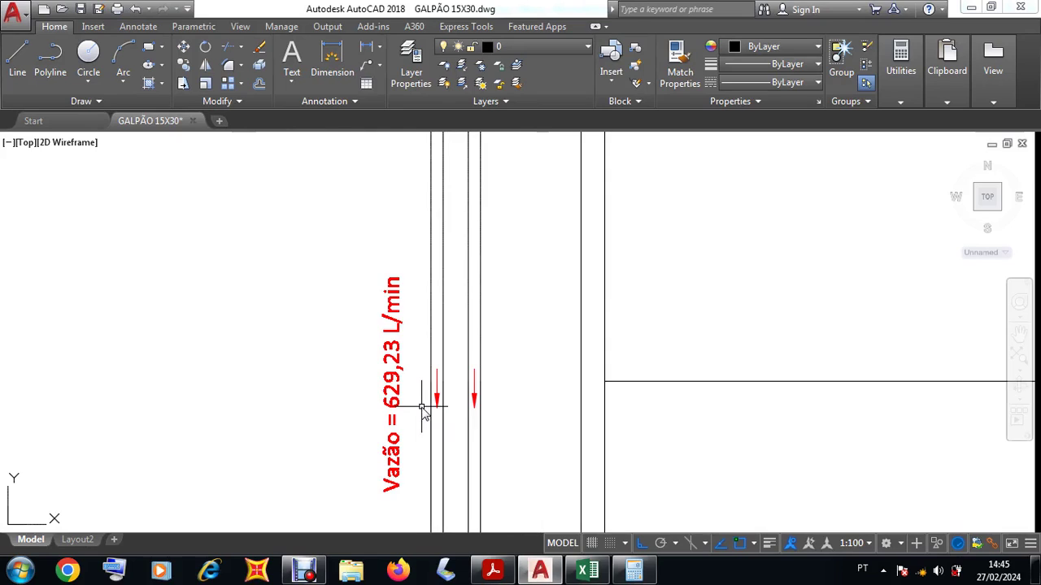
scroll(422, 408, "down", 2)
scroll(452, 236, "down", 2)
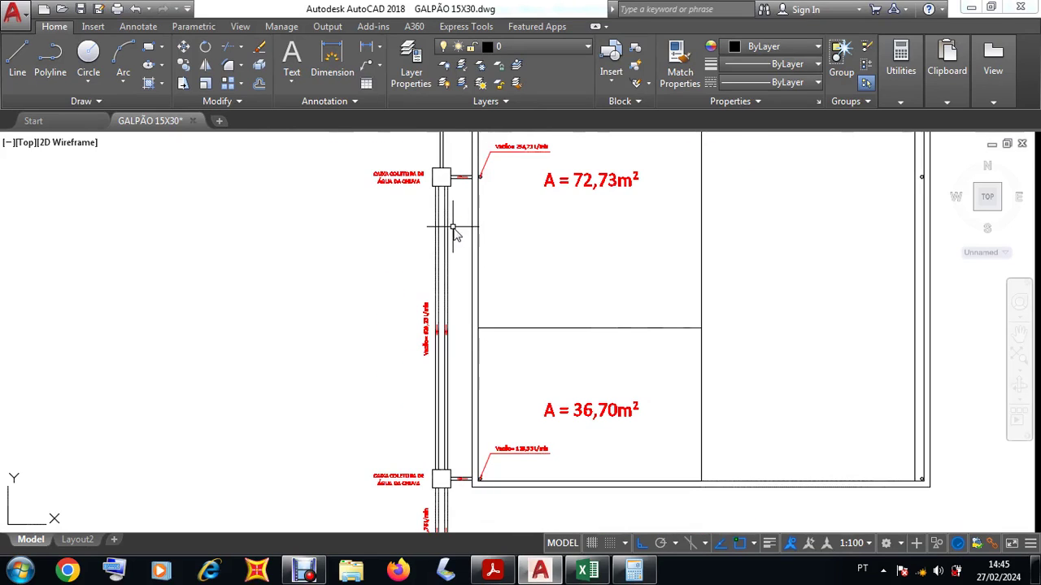
scroll(449, 163, "up", 5)
scroll(455, 244, "down", 3)
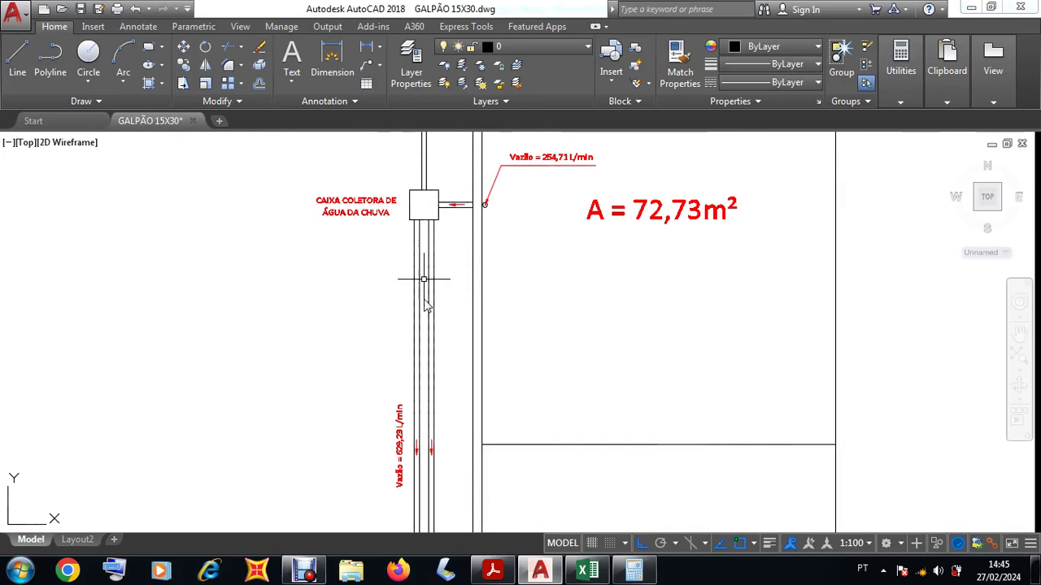
scroll(403, 460, "up", 4)
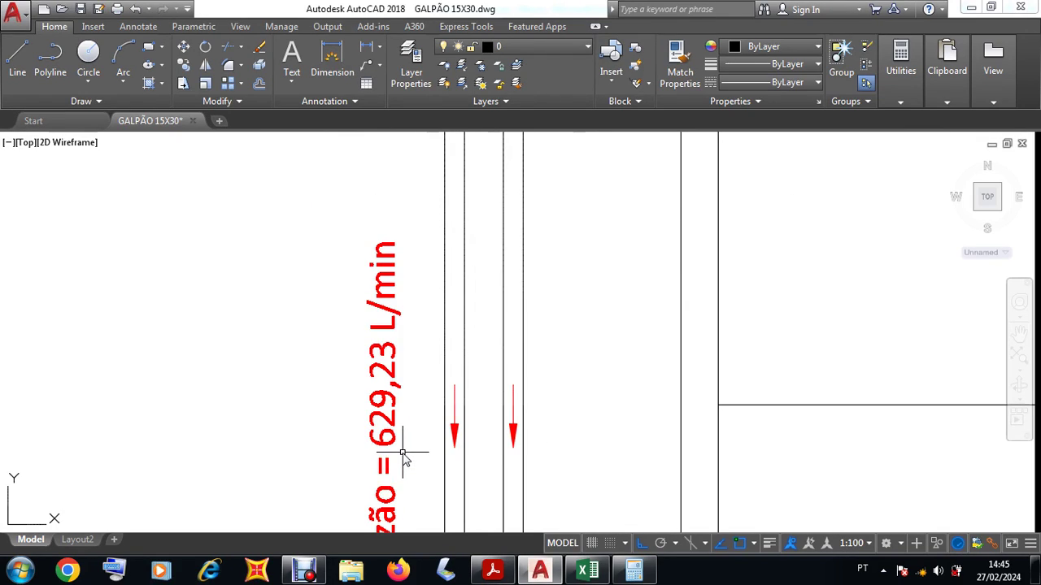
scroll(433, 345, "down", 4)
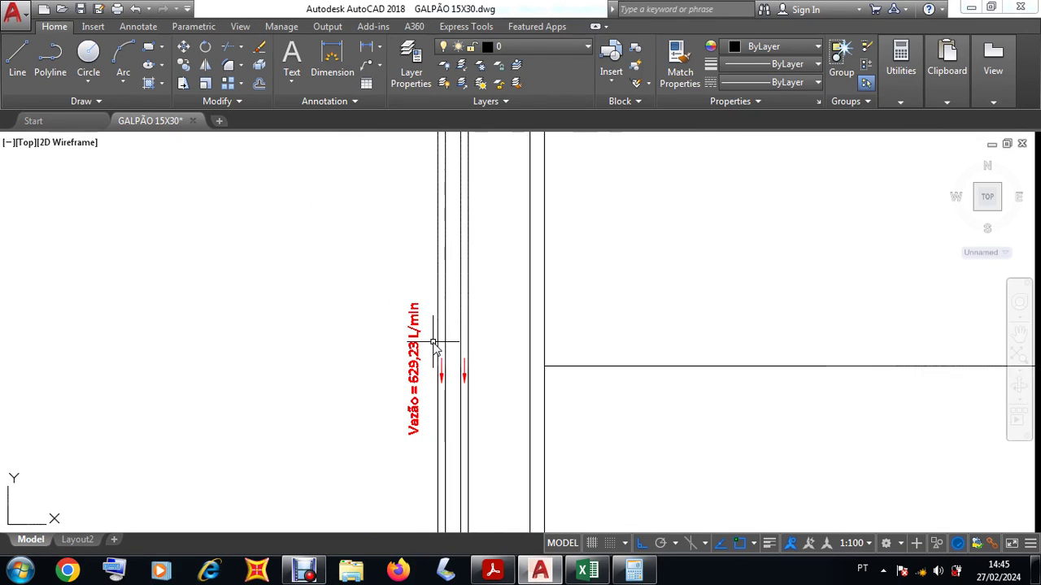
- Examine the last collector box, the downpipe flow entering it and the flow label of the final conductor stretch
scroll(433, 345, "down", 2)
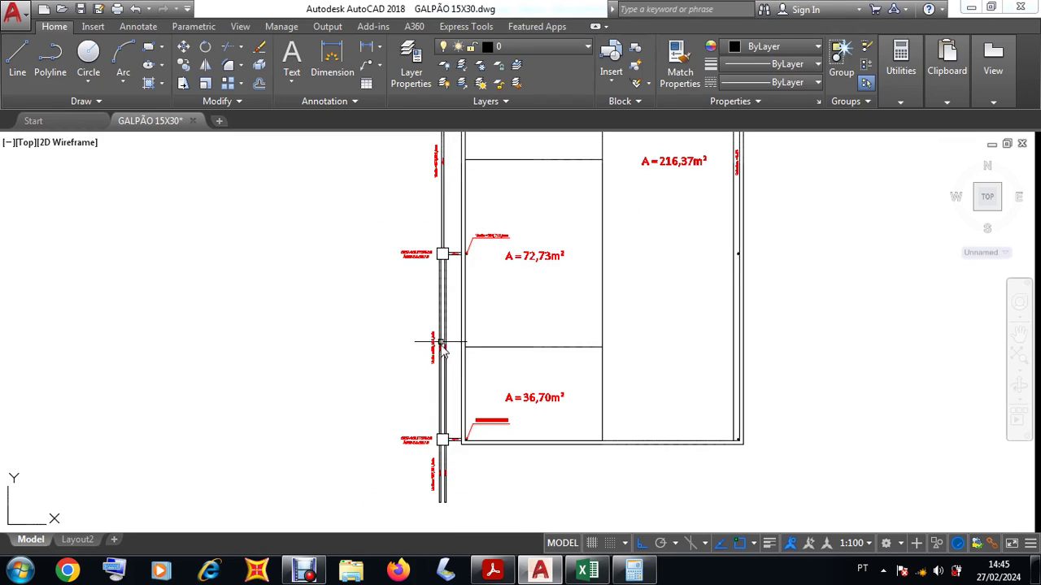
scroll(434, 406, "down", 2)
scroll(431, 423, "up", 5)
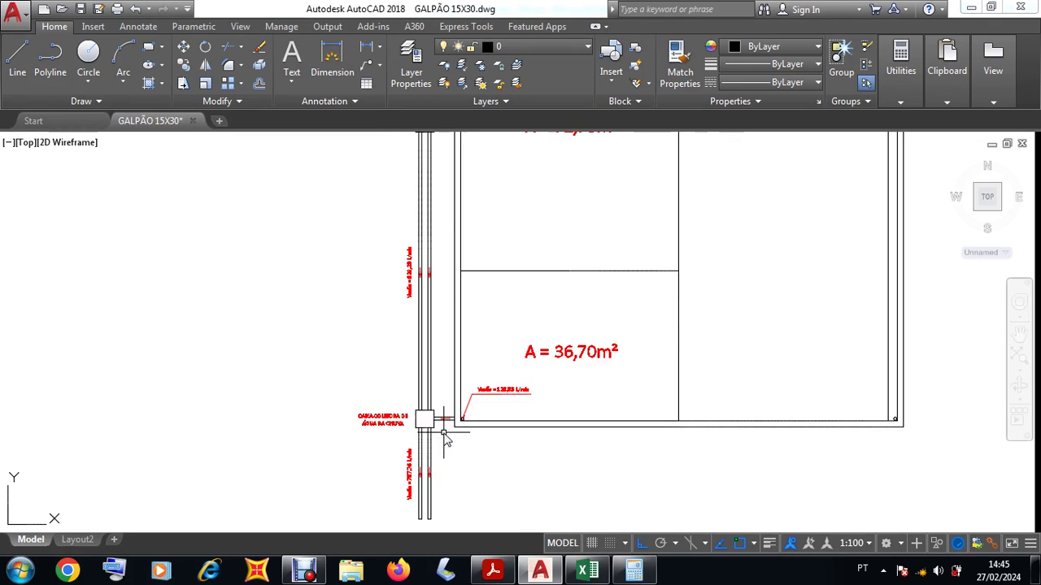
scroll(419, 423, "down", 2)
scroll(426, 448, "up", 2)
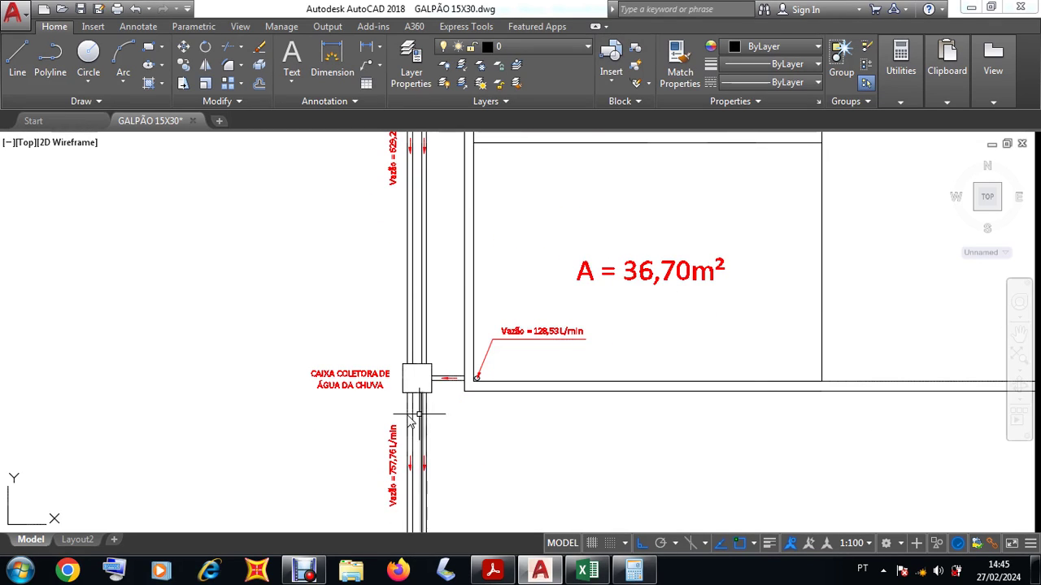
scroll(429, 456, "down", 2)
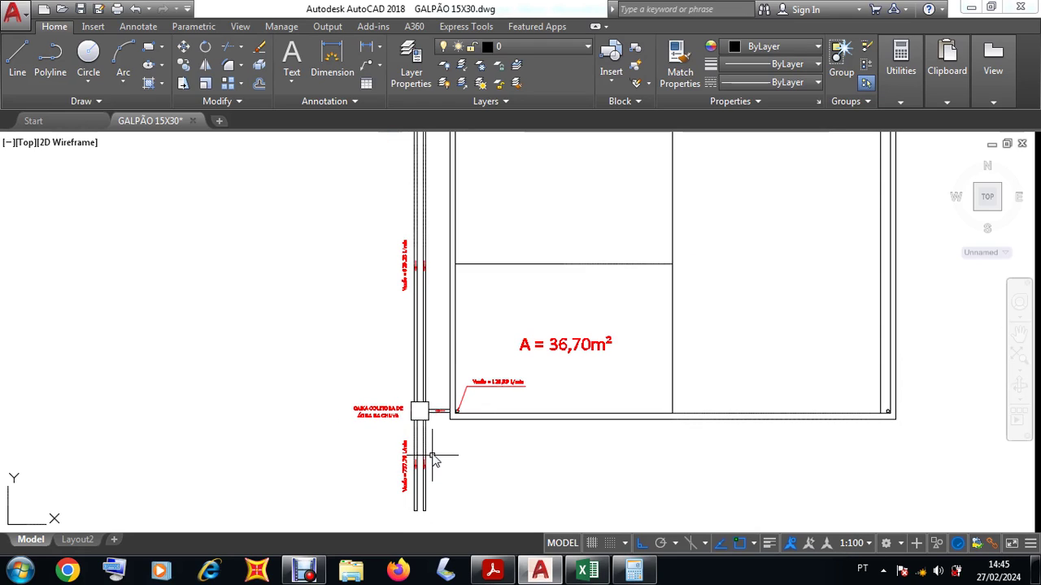
- Trace how the third stretch's flow and the last downpipe's flow add up to the final conductor stretch's flow label
scroll(427, 445, "up", 4)
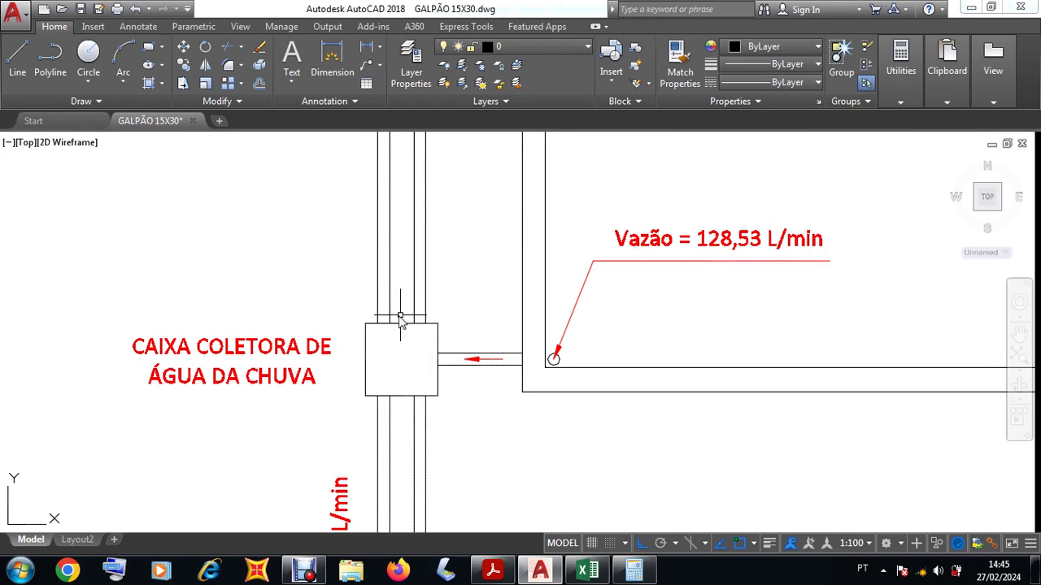
scroll(461, 462, "down", 1)
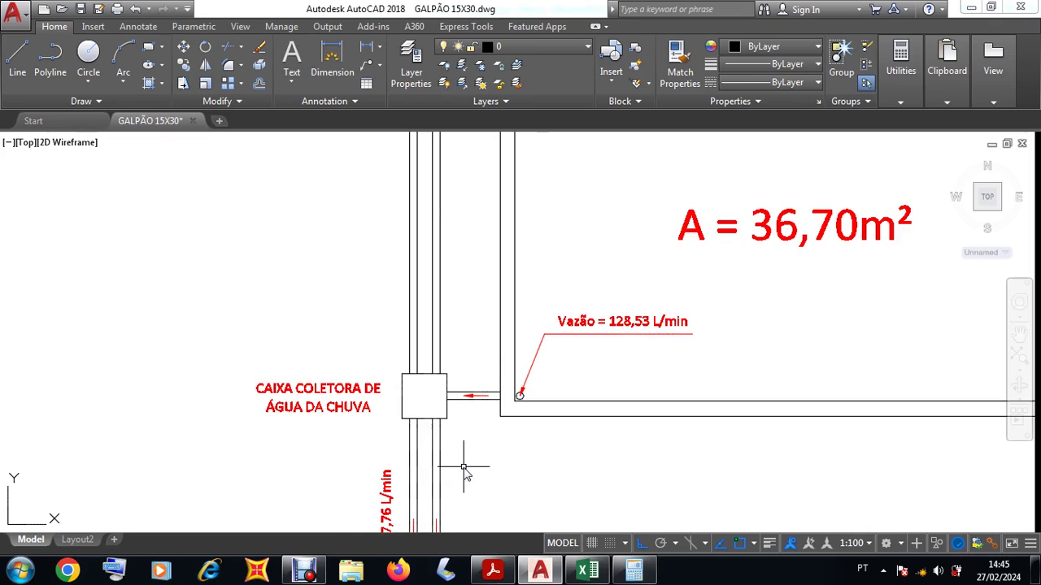
scroll(447, 423, "down", 3)
scroll(421, 245, "up", 5)
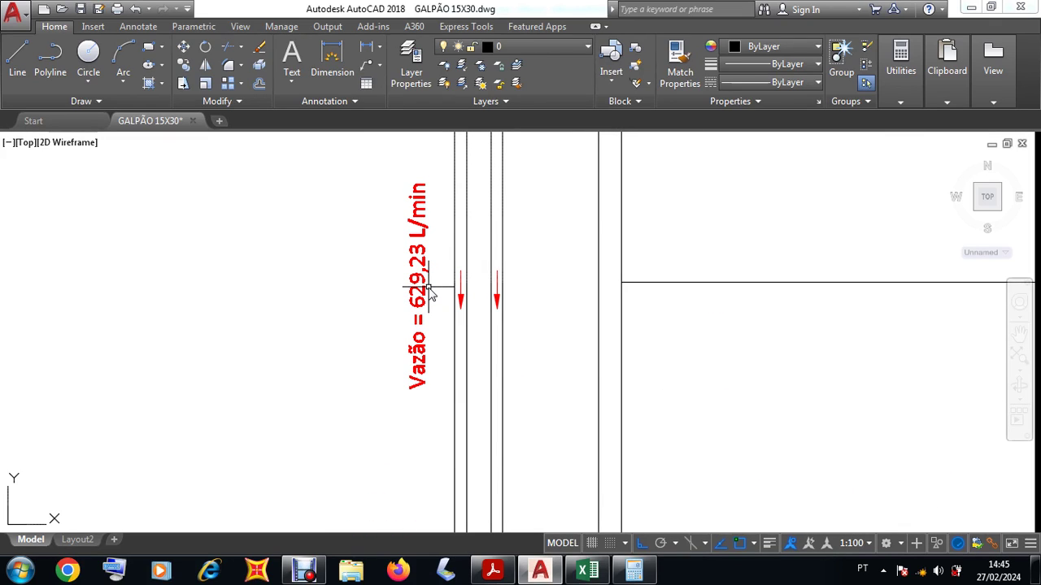
scroll(429, 290, "down", 5)
scroll(467, 349, "up", 5)
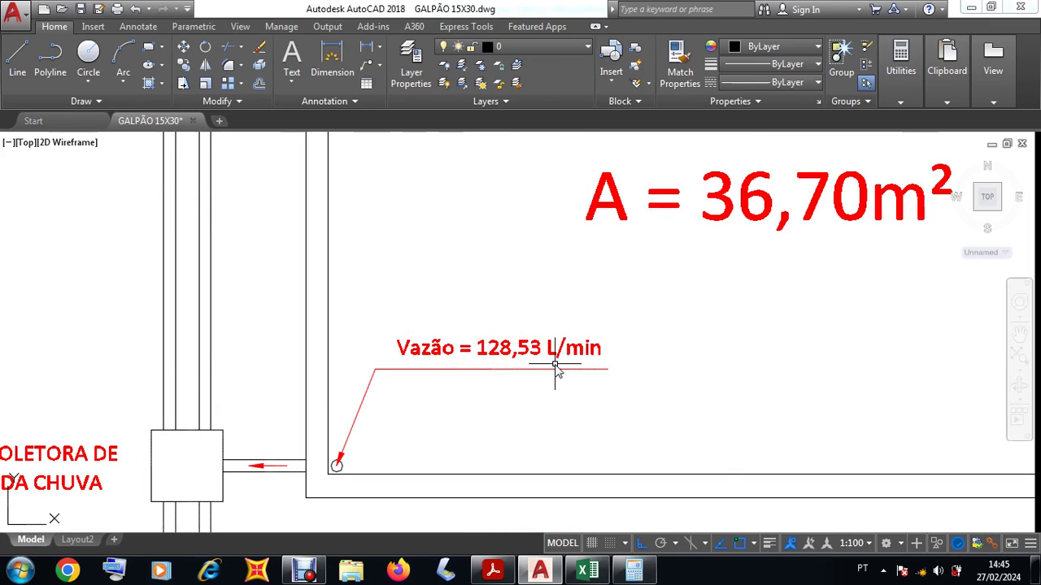
scroll(556, 368, "down", 5)
scroll(456, 439, "up", 2)
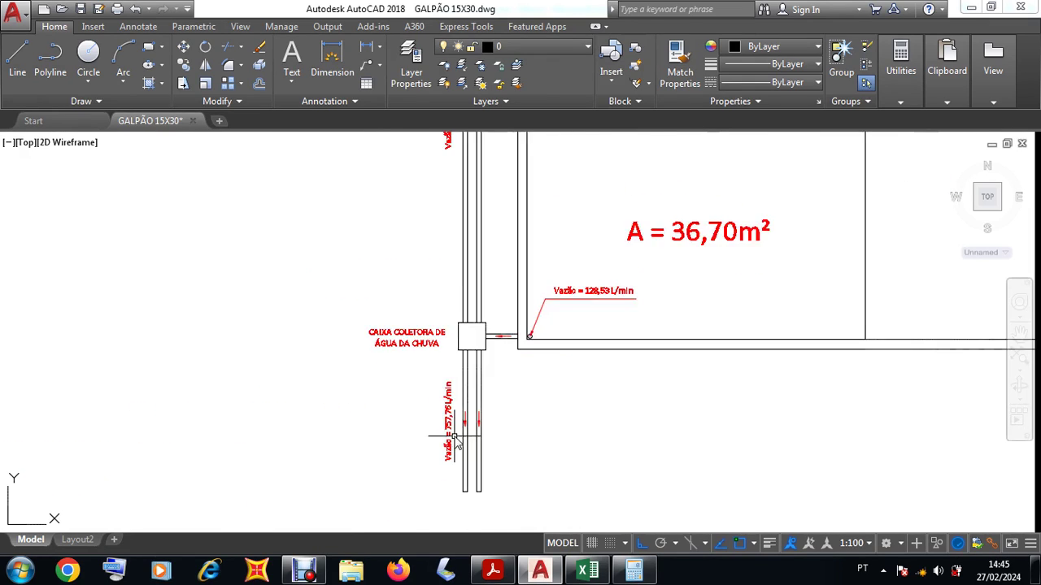
scroll(455, 439, "up", 4)
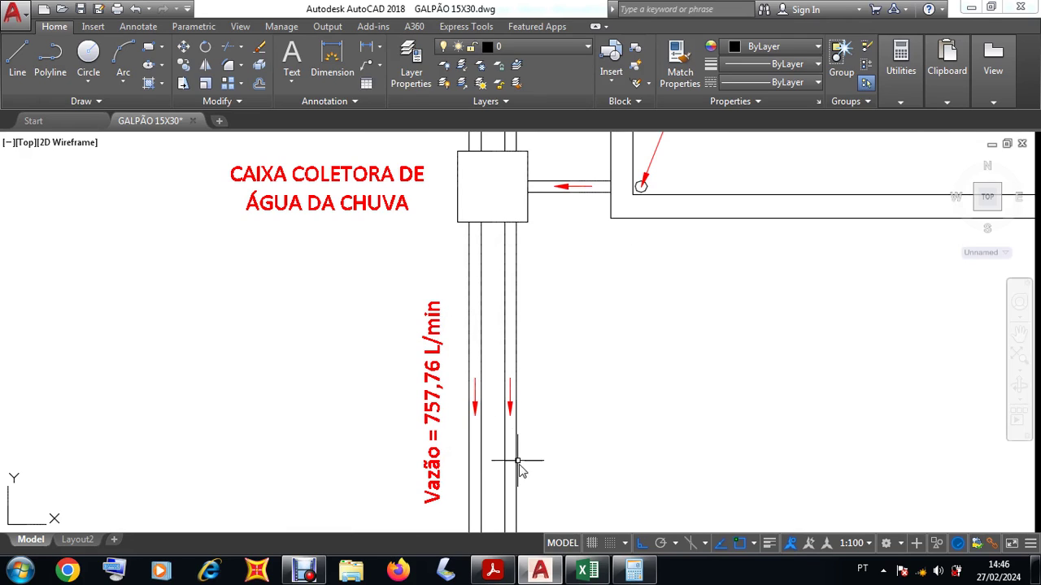
- Check the two-conductor horizontal capacity in the Excel sheet against the final stretch's flow, returning to its label in AutoCAD
left_click(585, 571)
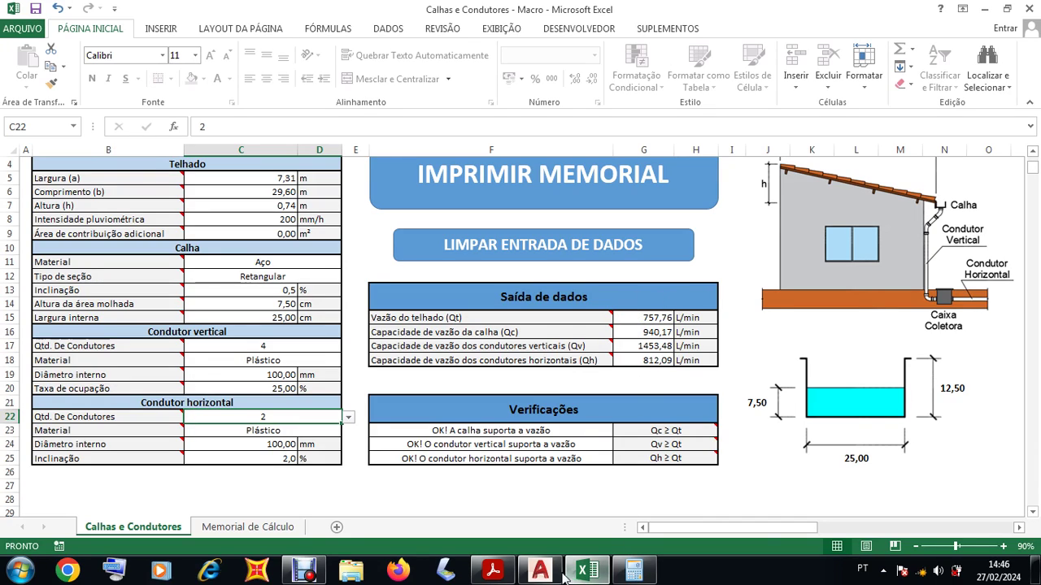
mouse_move(550, 575)
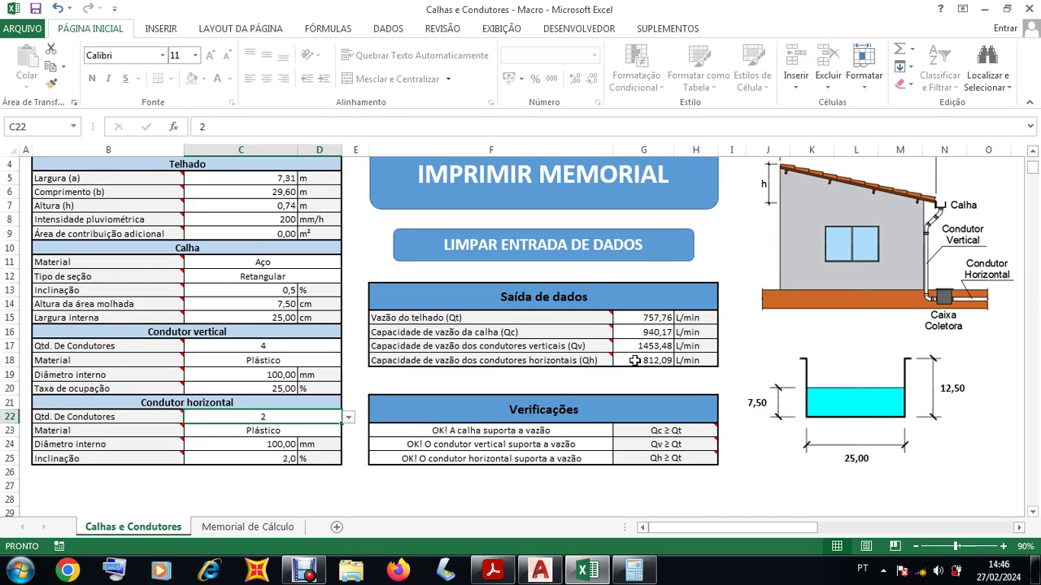
left_click(545, 569)
scroll(512, 407, "down", 2)
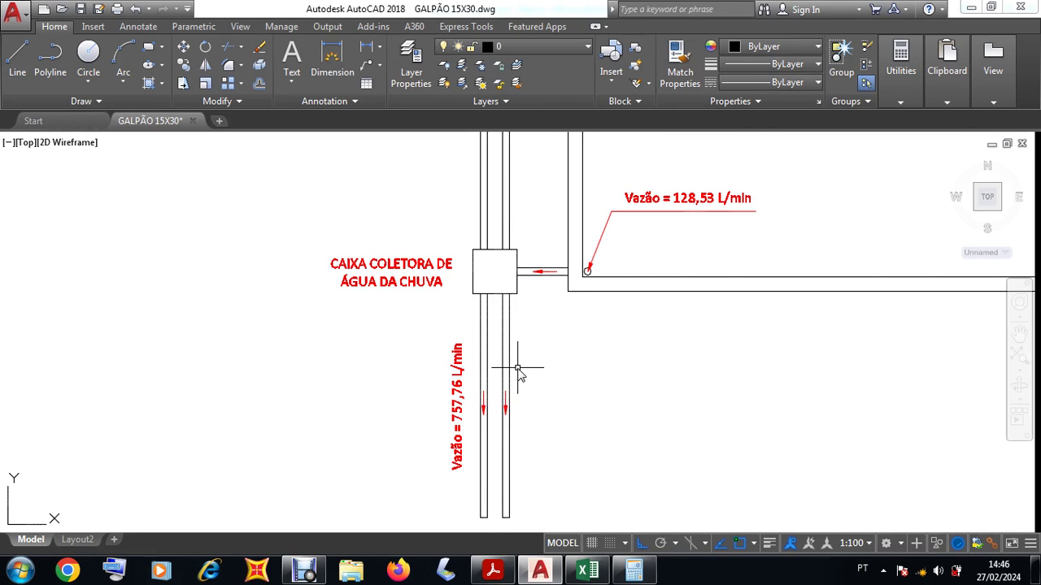
- Examine the pipe specification label beside a double-conductor stretch in the roof plan
scroll(521, 374, "down", 8)
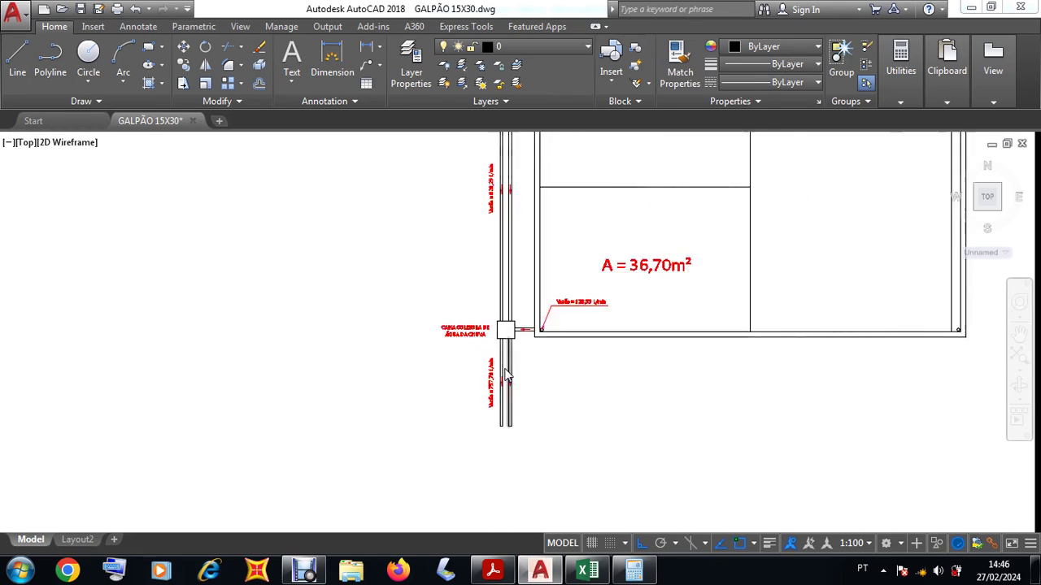
scroll(717, 373, "up", 10)
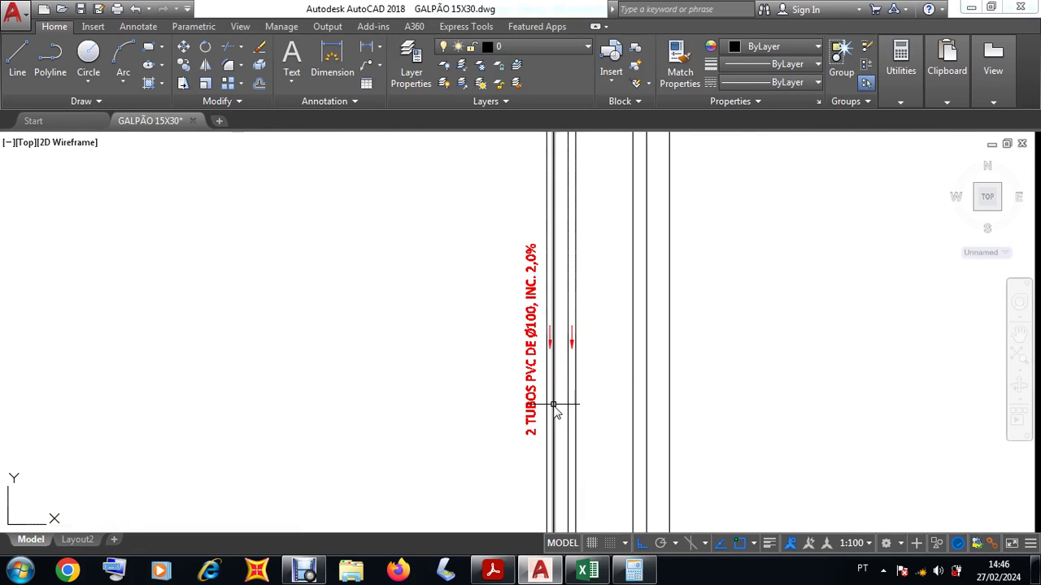
scroll(554, 426, "up", 2)
scroll(524, 437, "down", 2)
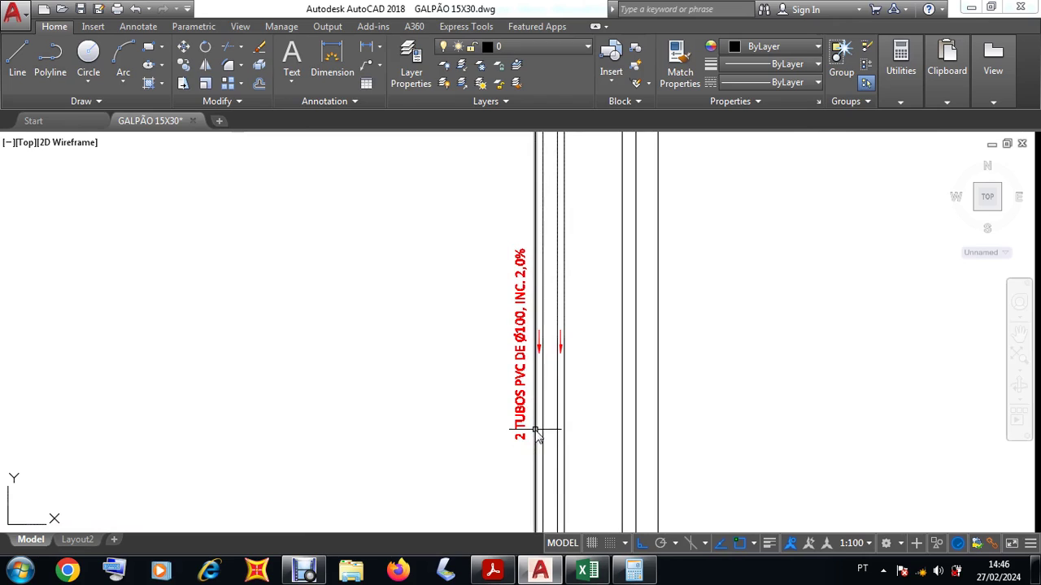
scroll(523, 451, "down", 6)
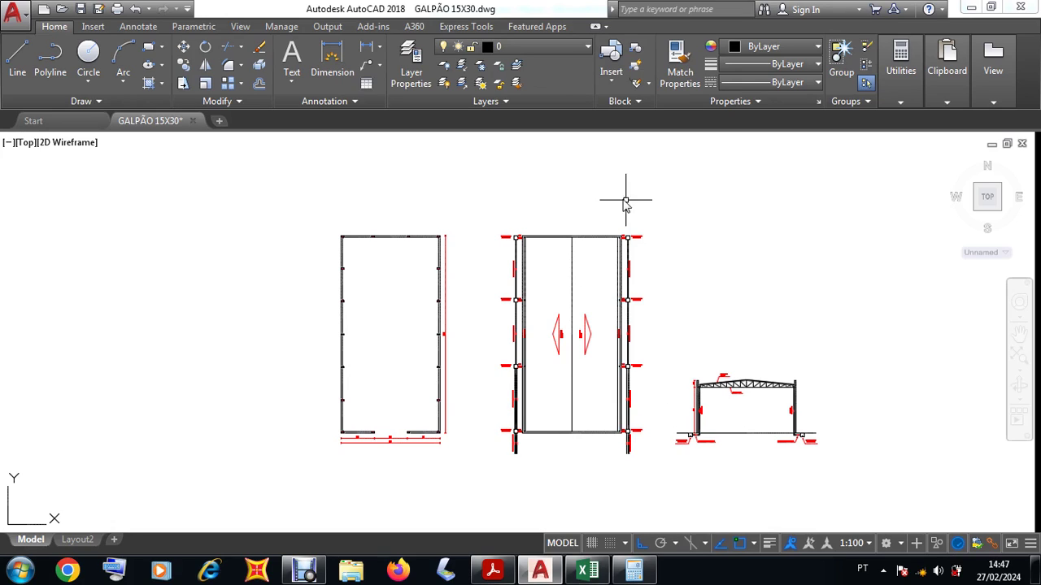
- Examine the collector boxes, connecting pipe labels and horizontal conductors along the opposite side of the roof plan, from the first box to the last
scroll(620, 230, "up", 2)
scroll(642, 244, "up", 5)
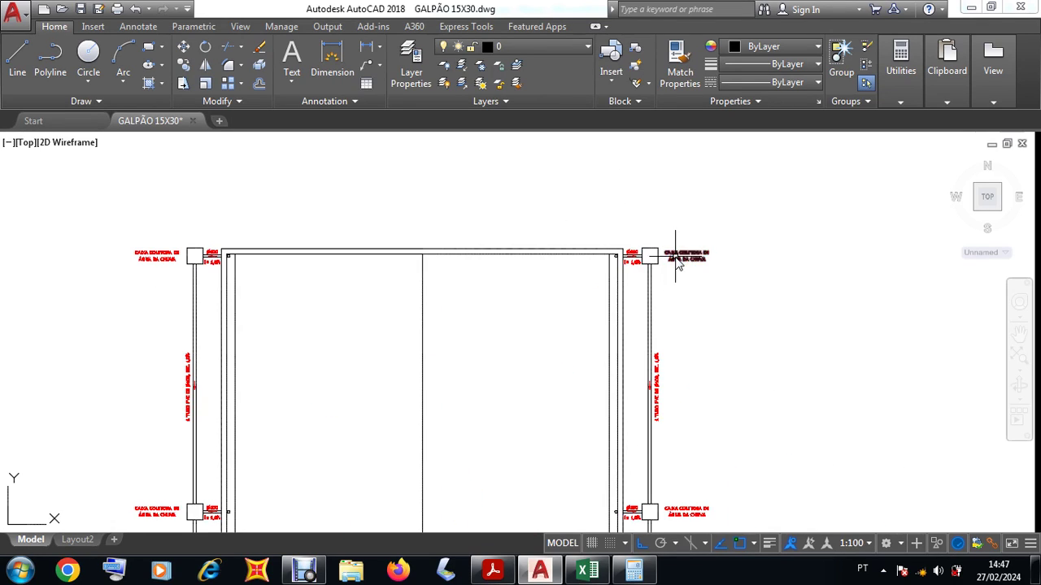
scroll(579, 266, "down", 4)
scroll(593, 371, "up", 3)
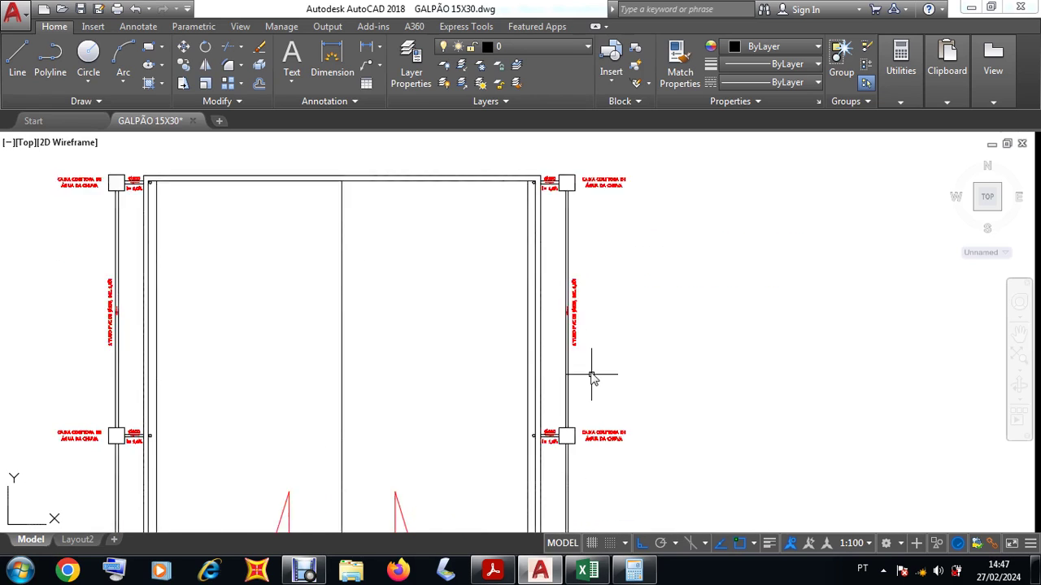
scroll(574, 298, "down", 5)
scroll(572, 333, "down", 3)
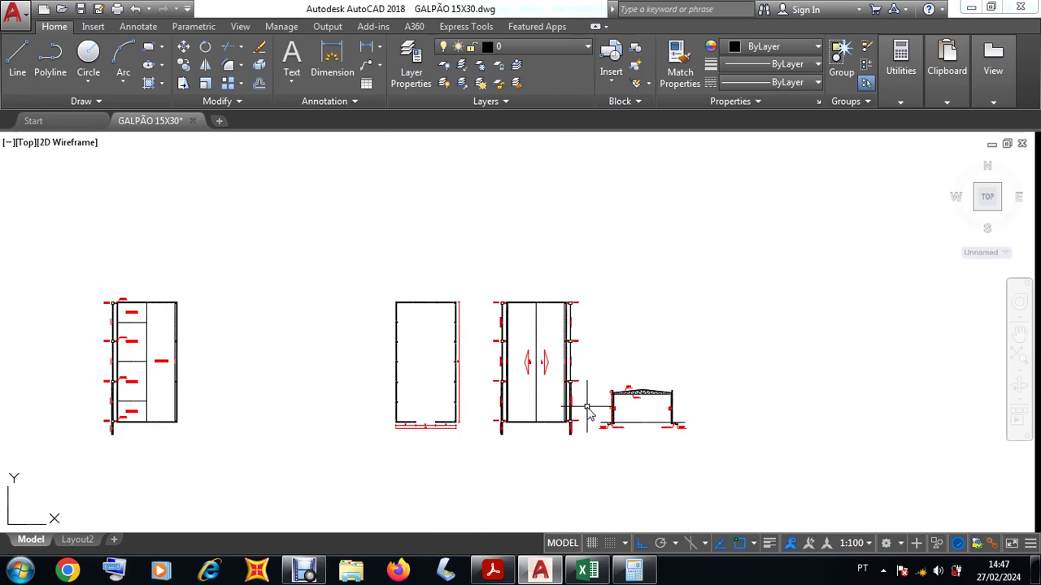
scroll(591, 411, "up", 8)
scroll(528, 464, "up", 2)
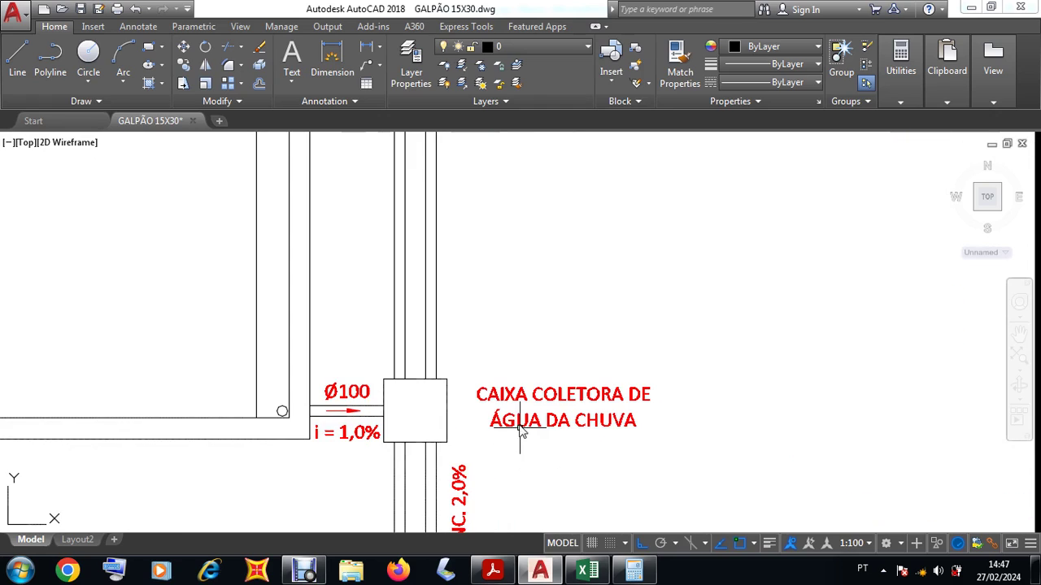
scroll(520, 413, "down", 8)
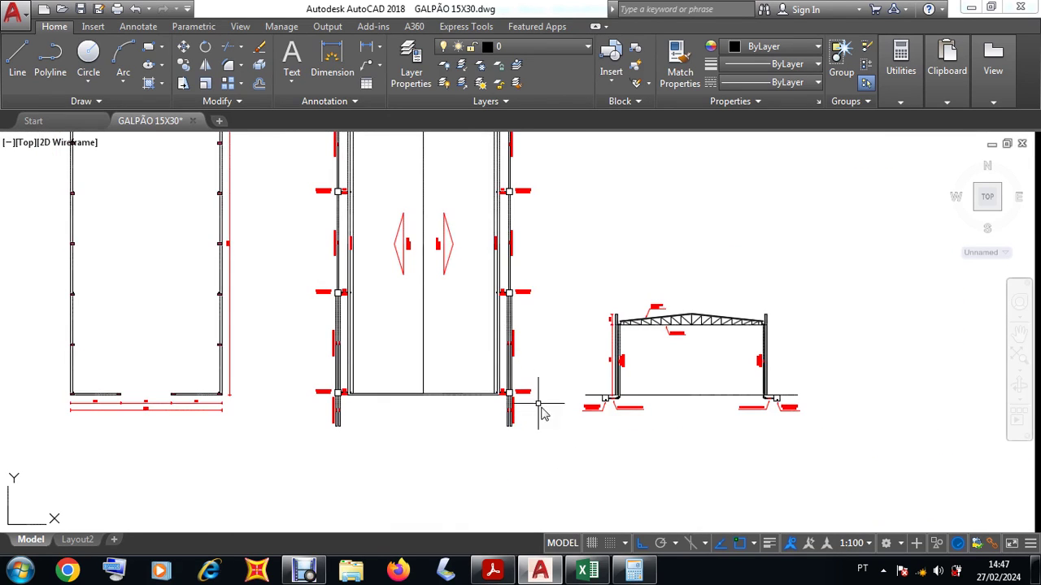
- Switch to the Excel sheet and open the choices for the gutter's section type (Tipo de seção)
left_click(582, 571)
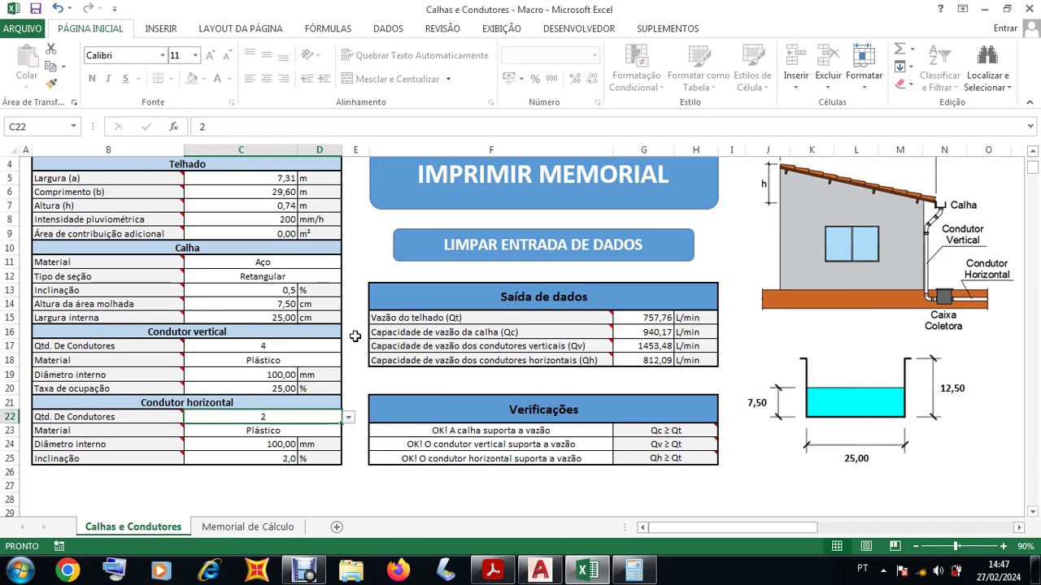
scroll(355, 336, "up", 1)
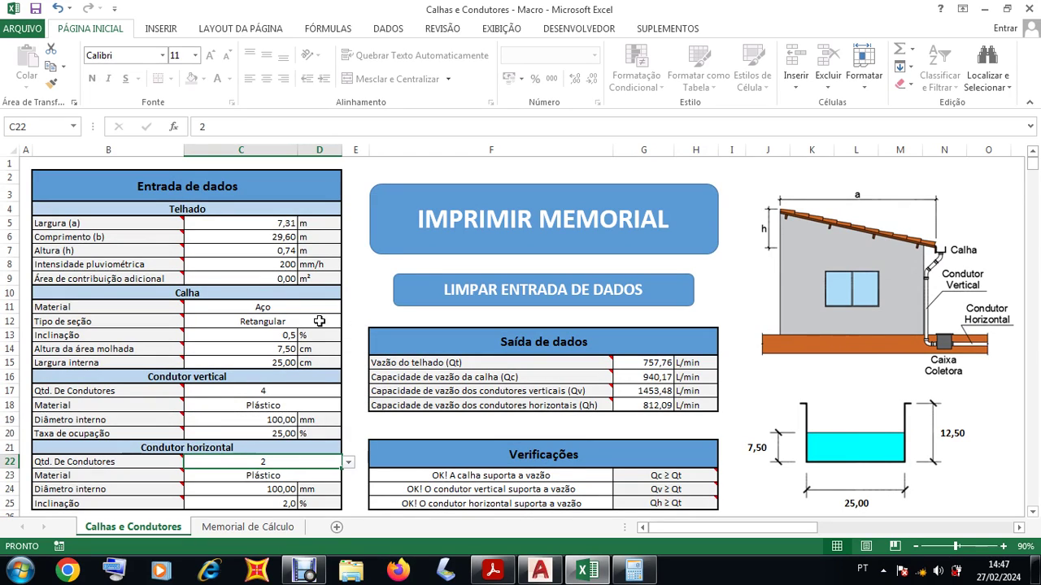
left_click(320, 322)
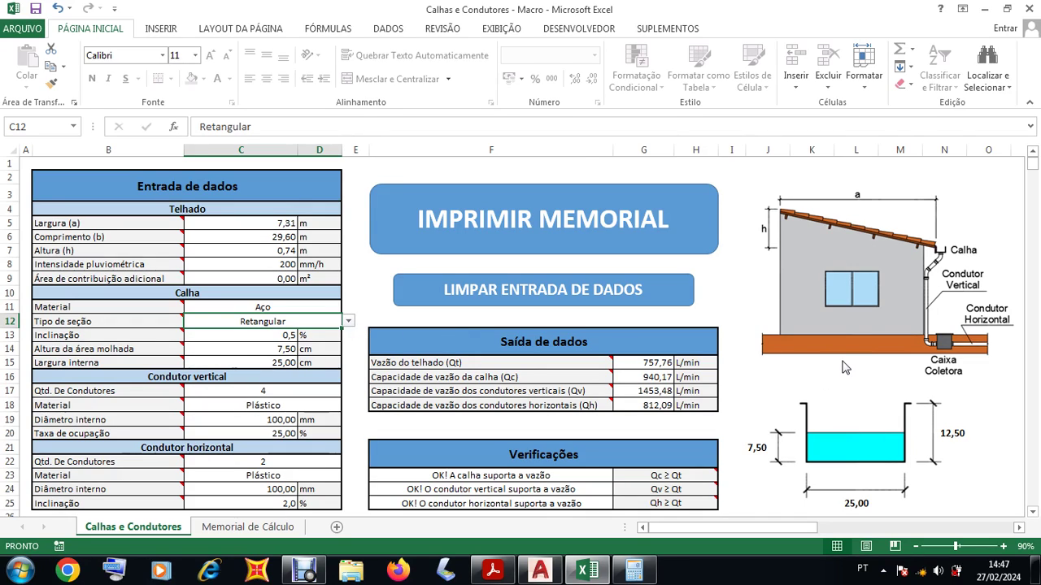
left_click(348, 324)
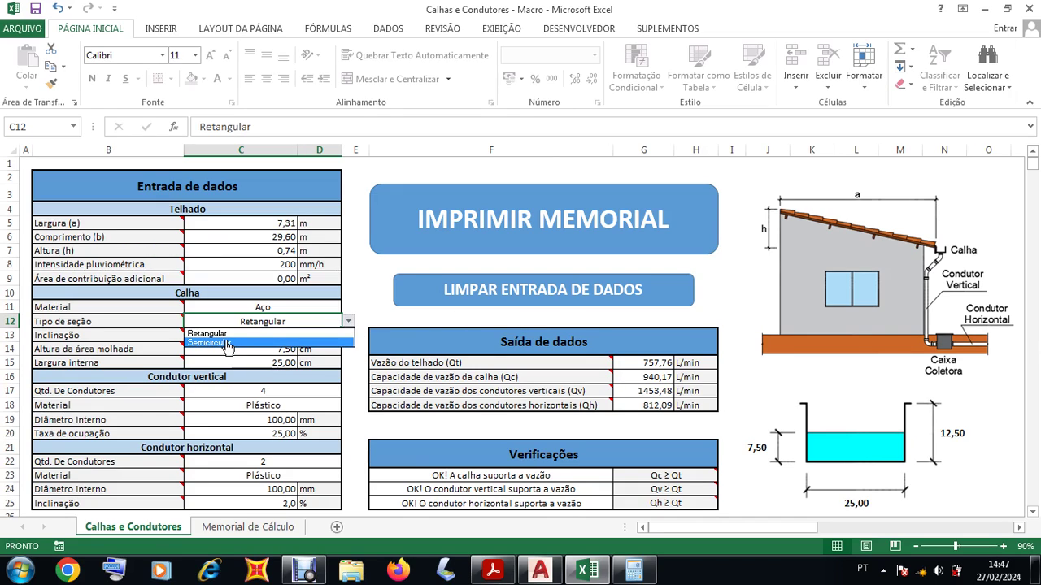